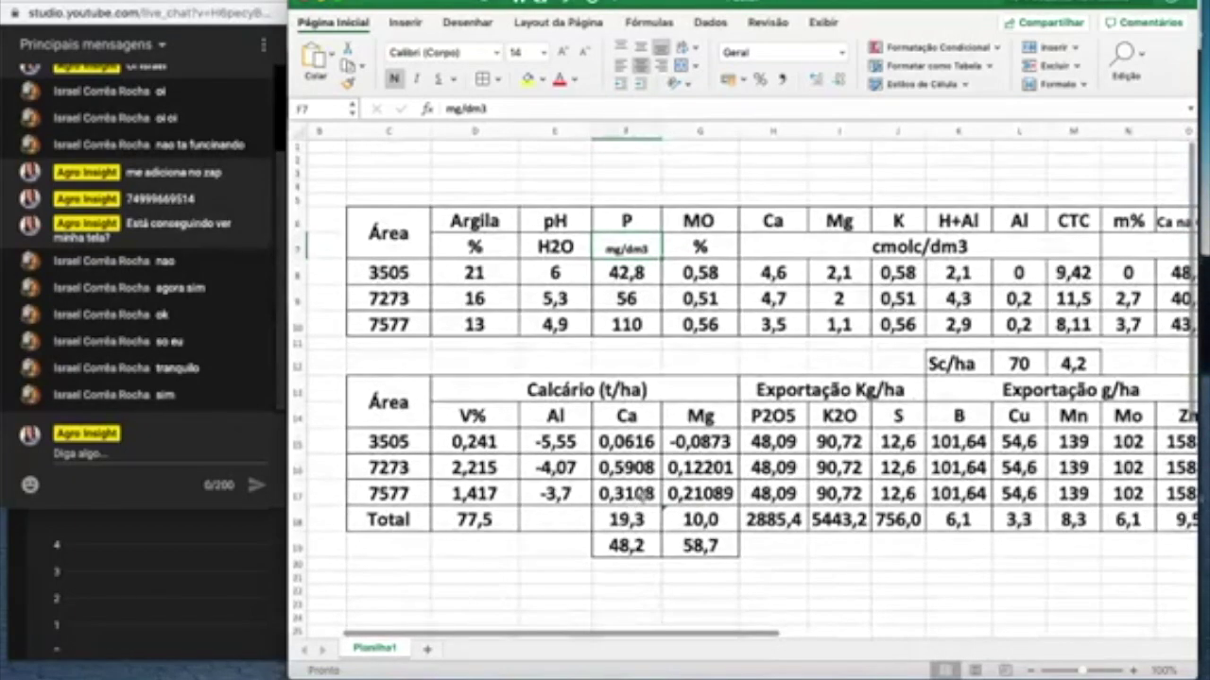
Examine the soil analysis table and the liming and nutrient export table across their columns for areas 3505, 7273 and 7577
{"action": "scroll", "coordinate": [631, 499], "scroll_direction": "right", "scroll_amount": 5}
{"action": "scroll", "coordinate": [639, 493], "scroll_direction": "left", "scroll_amount": 5}
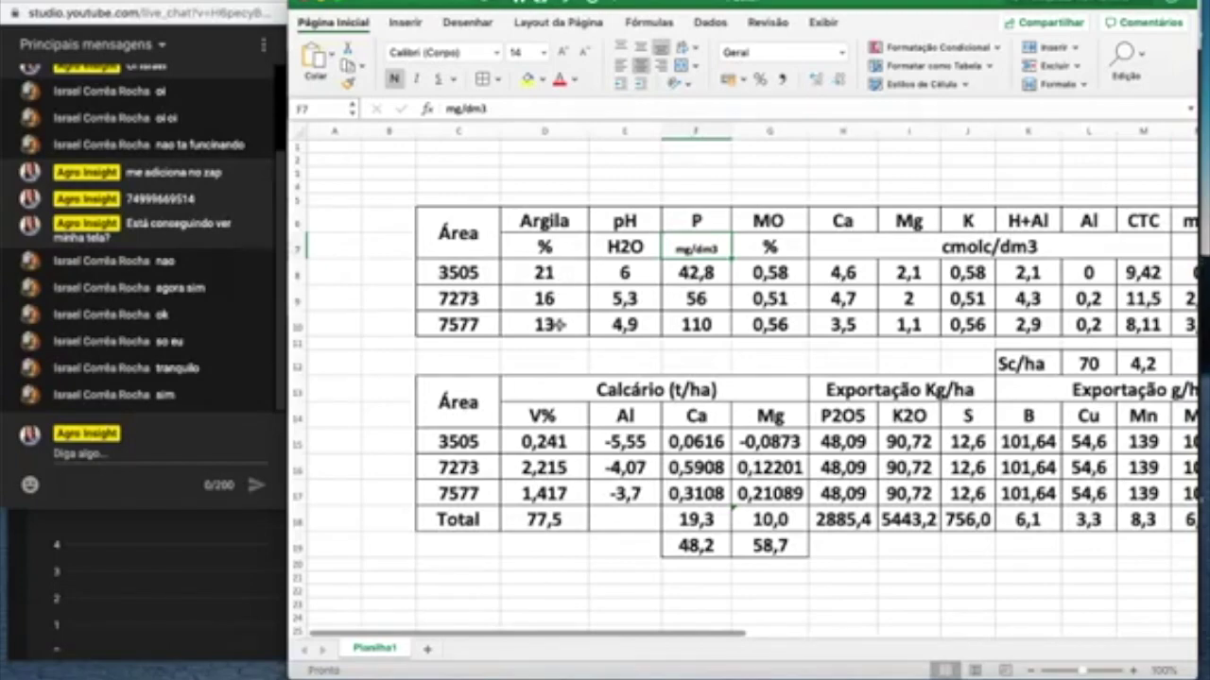
{"action": "scroll", "coordinate": [558, 325], "scroll_direction": "right", "scroll_amount": 3}
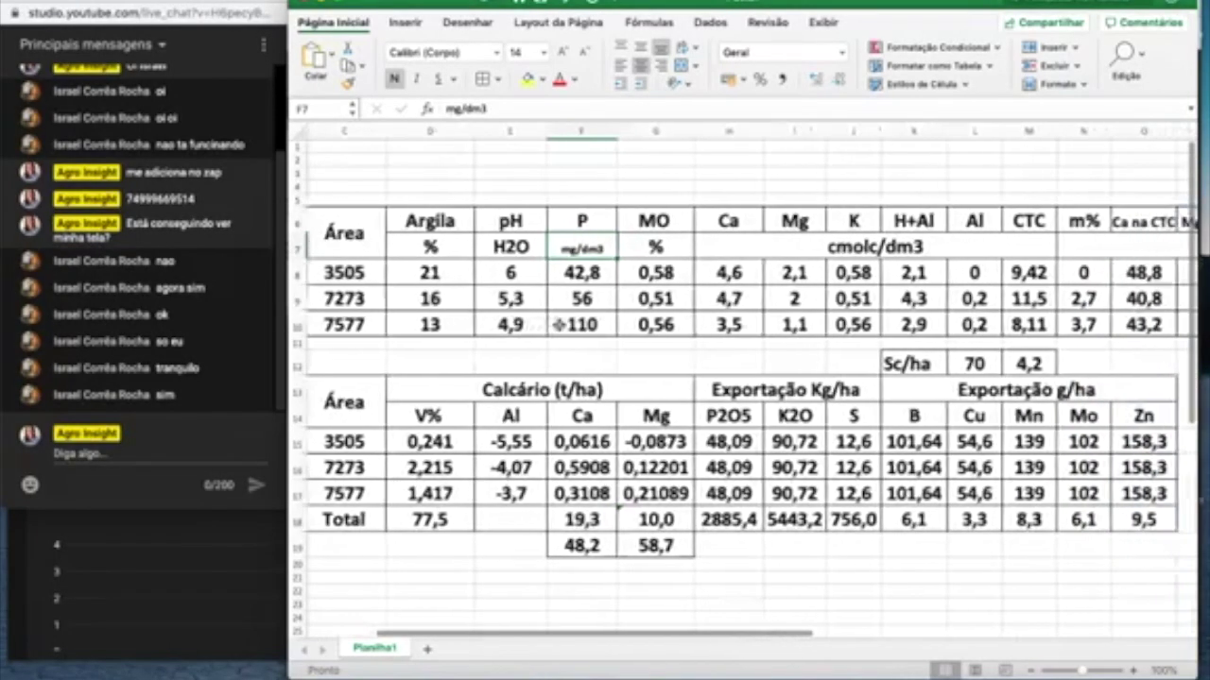
{"action": "scroll", "coordinate": [557, 325], "scroll_direction": "right", "scroll_amount": 1}
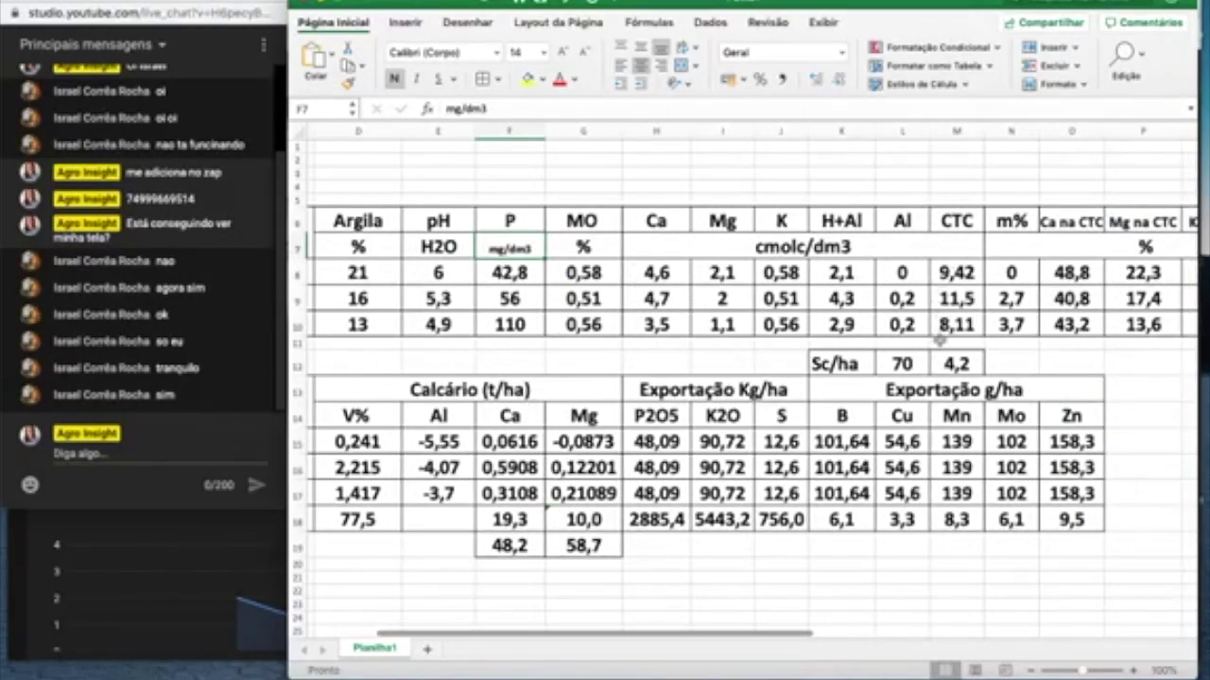
{"action": "scroll", "coordinate": [834, 335], "scroll_direction": "left", "scroll_amount": 2}
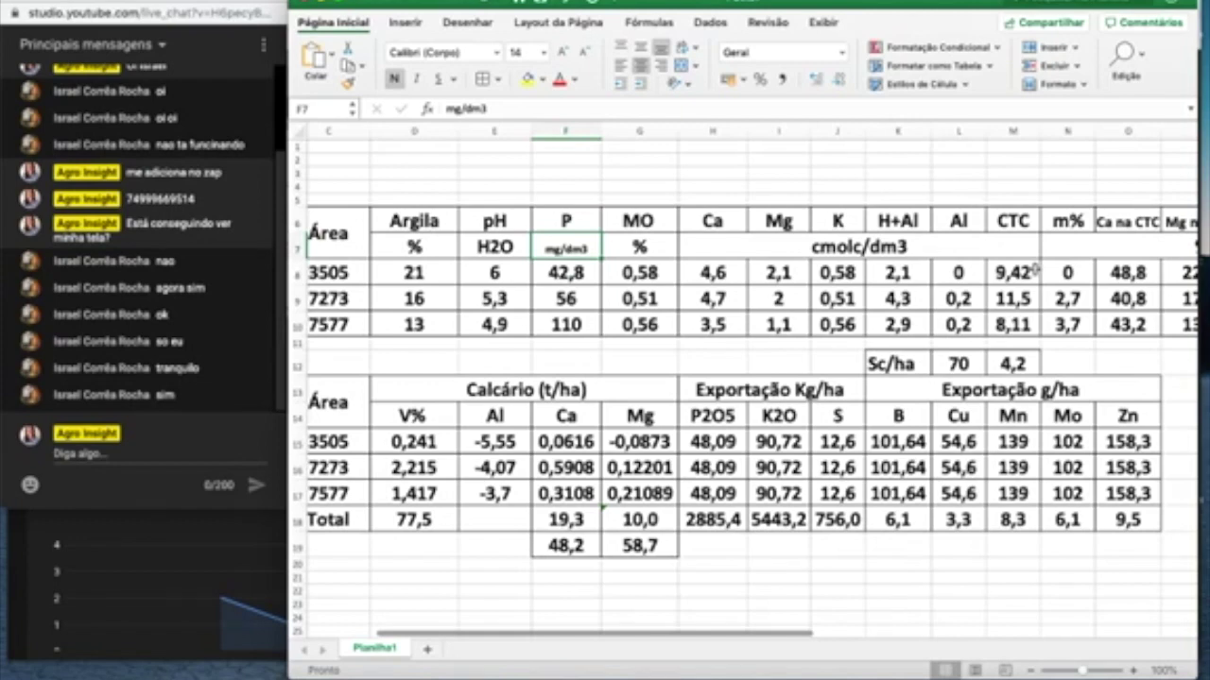
{"action": "scroll", "coordinate": [1037, 272], "scroll_direction": "left", "scroll_amount": 1}
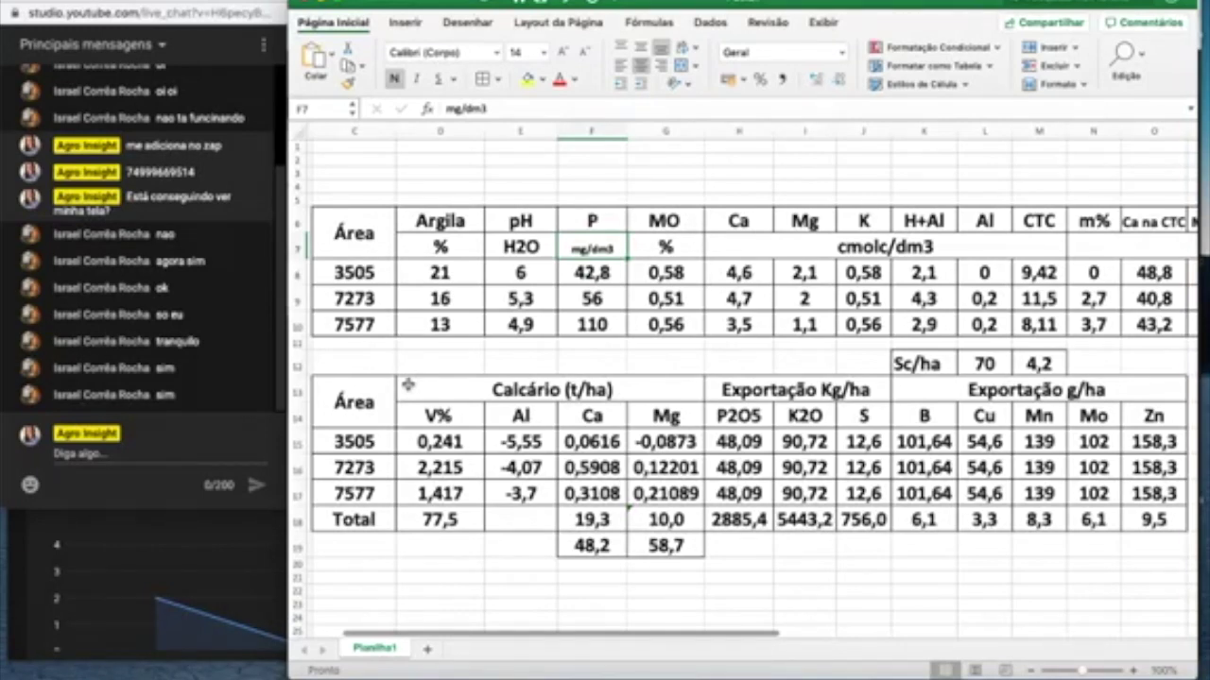
{"action": "scroll", "coordinate": [643, 414], "scroll_direction": "left", "scroll_amount": 1}
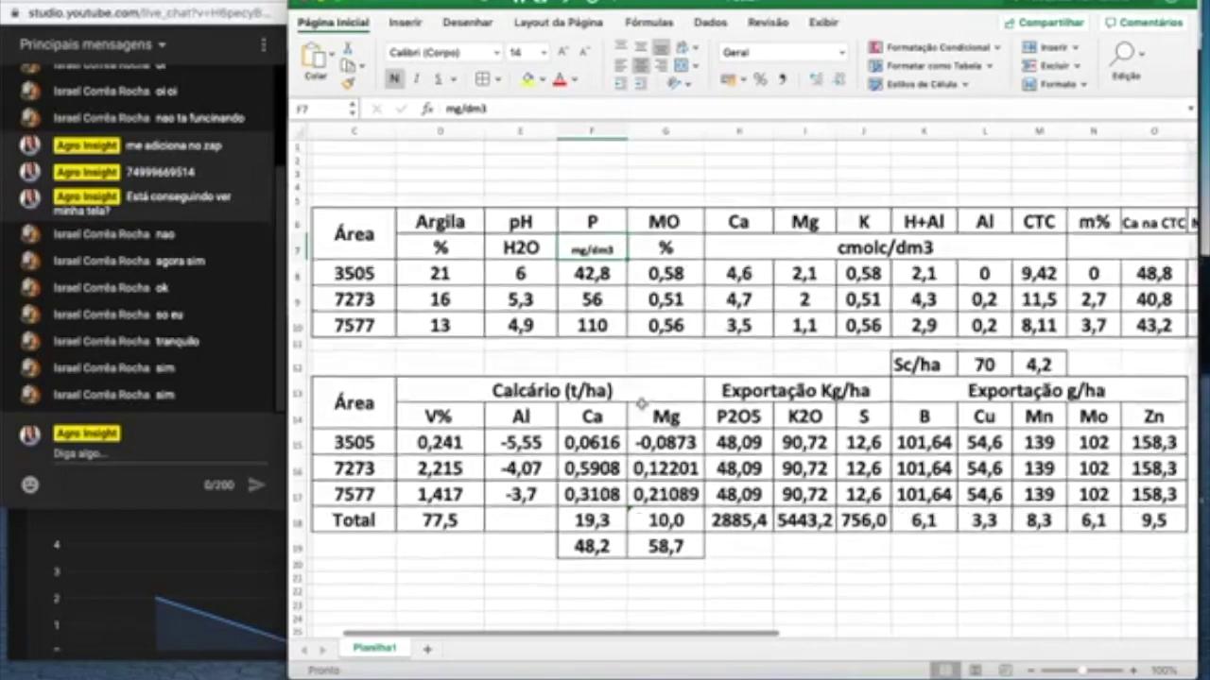
{"action": "scroll", "coordinate": [641, 404], "scroll_direction": "up", "scroll_amount": 1}
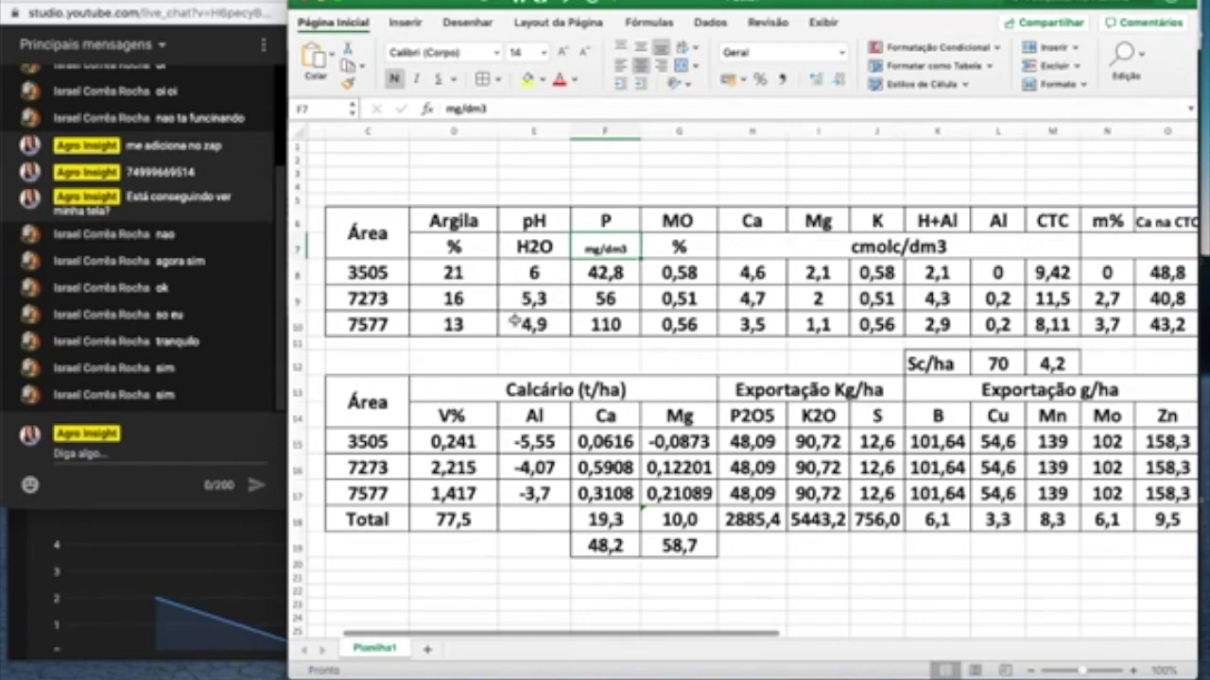
Set the organic matter (MO) values to 2,3 for area 3505, 2,6 for area 7273 and 2,1 for area 7577
{"action": "scroll", "coordinate": [586, 283], "scroll_direction": "down", "scroll_amount": 2}
{"action": "scroll", "coordinate": [586, 283], "scroll_direction": "right", "scroll_amount": 1}
{"action": "left_click", "coordinate": [659, 244]}
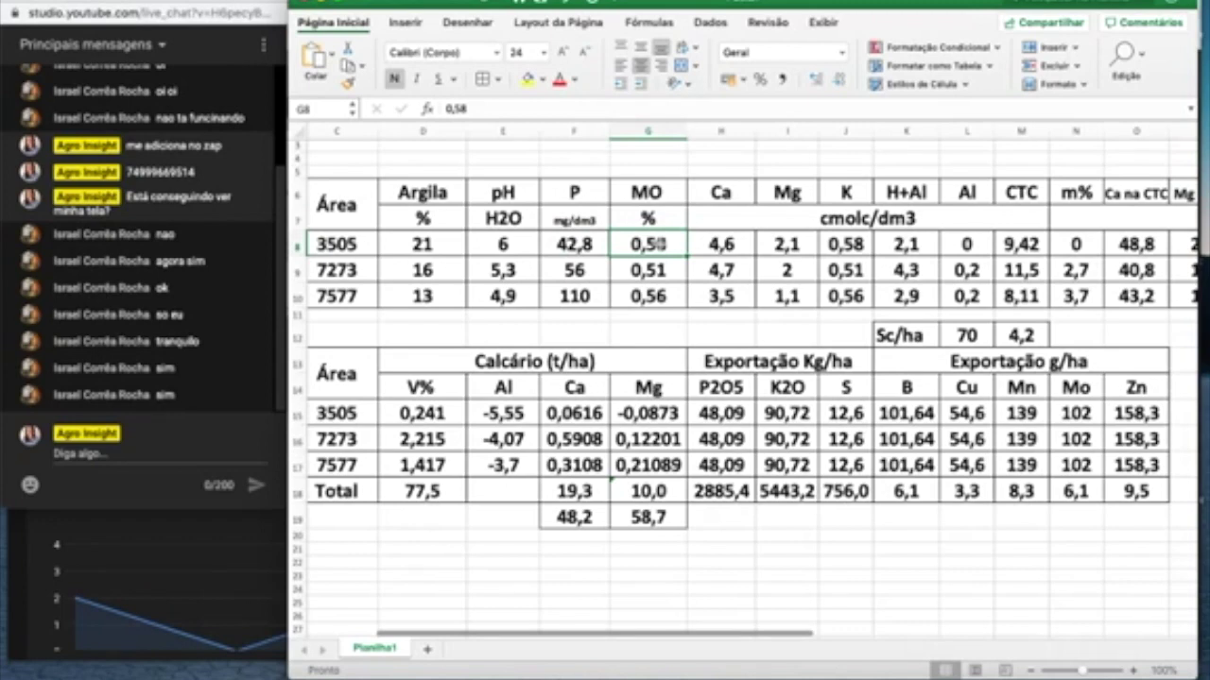
{"action": "type", "text": "2,3"}
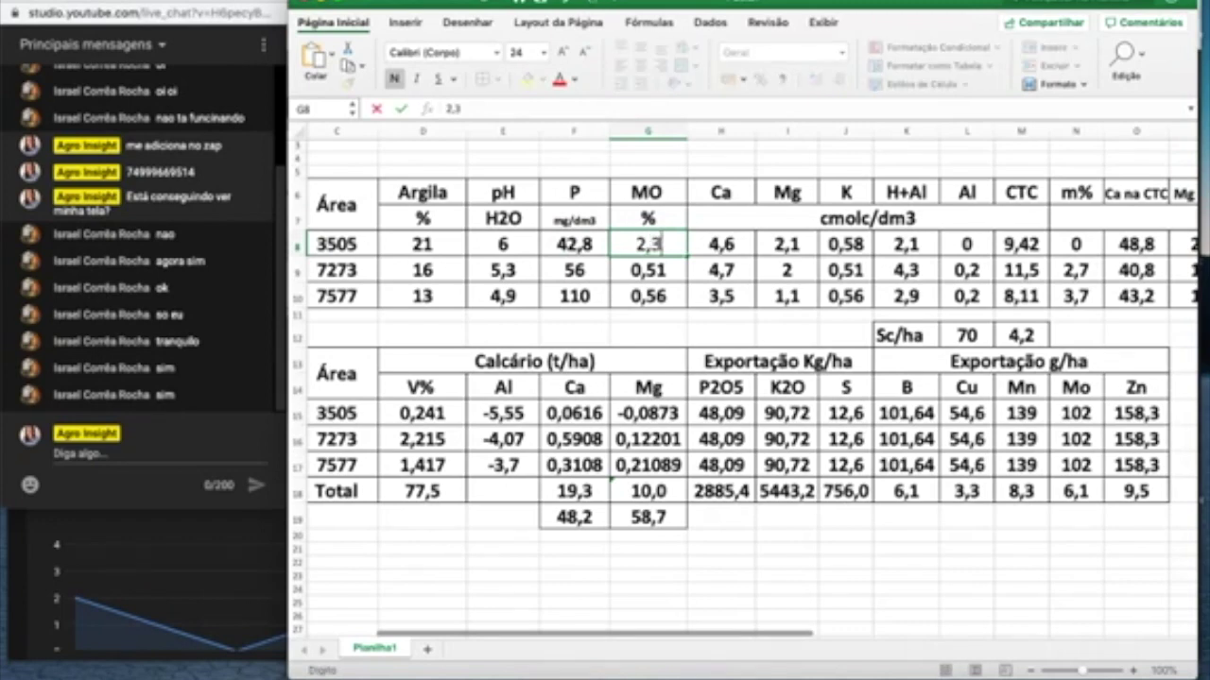
{"action": "key", "text": "Return"}
{"action": "type", "text": "2,6"}
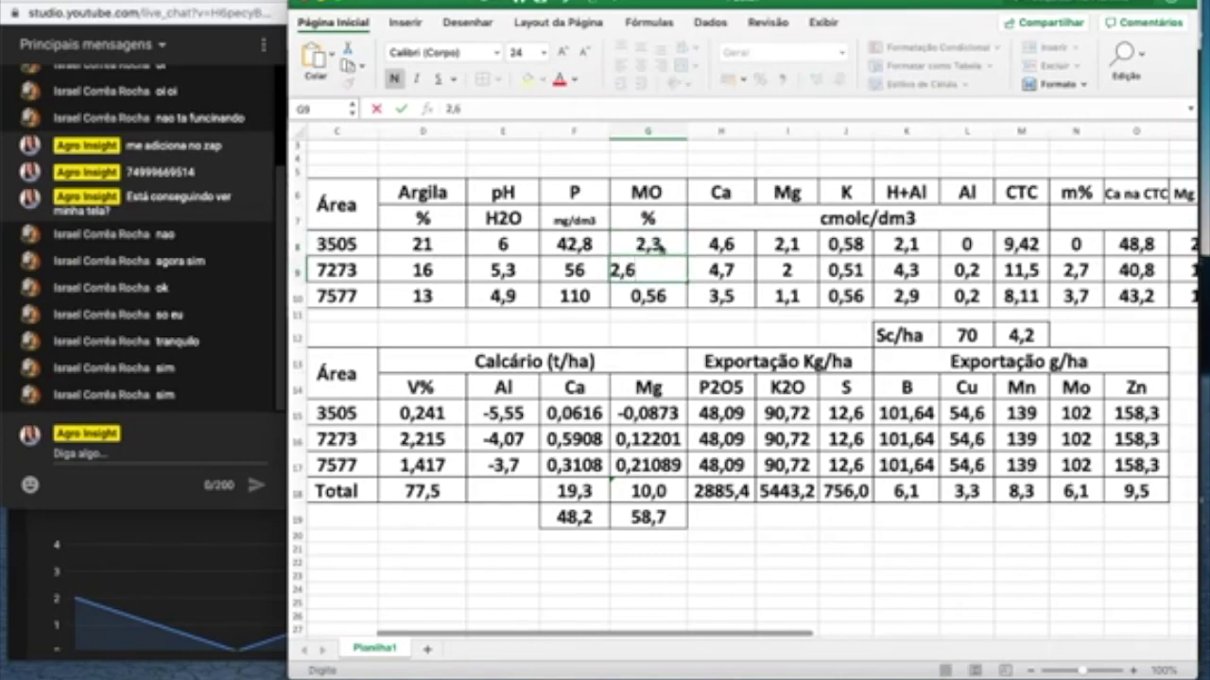
{"action": "key", "text": "Return"}
{"action": "type", "text": "2"}
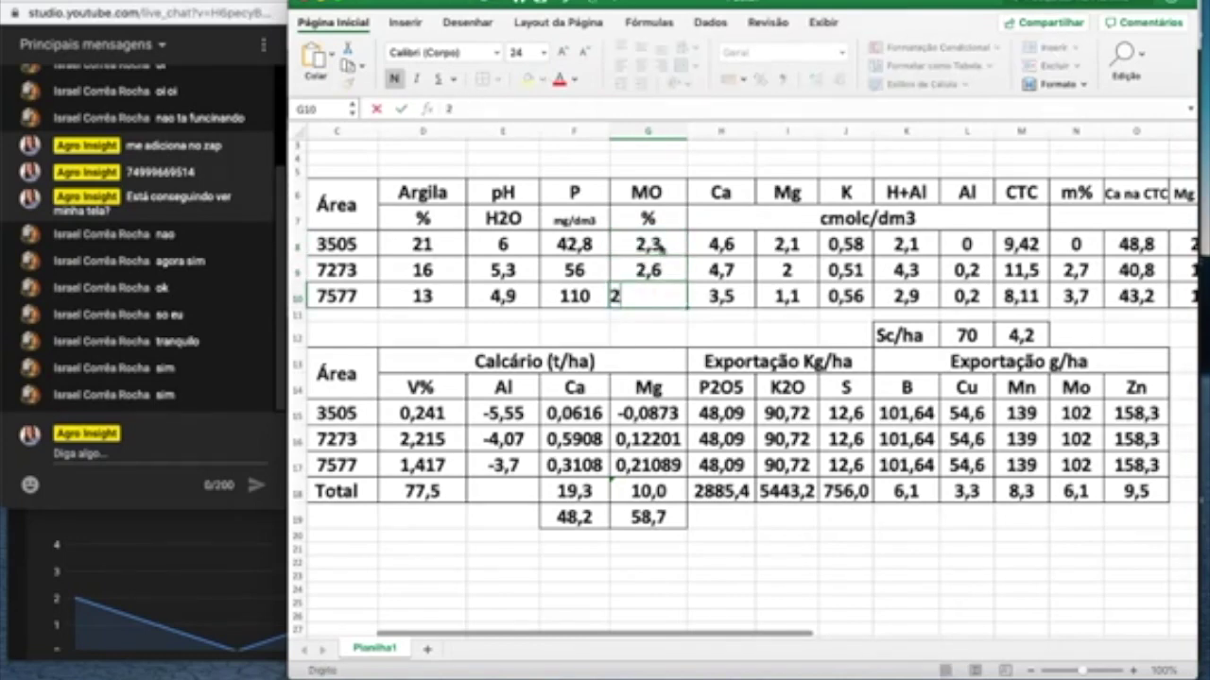
{"action": "type", "text": ",1"}
{"action": "key", "text": "Return"}
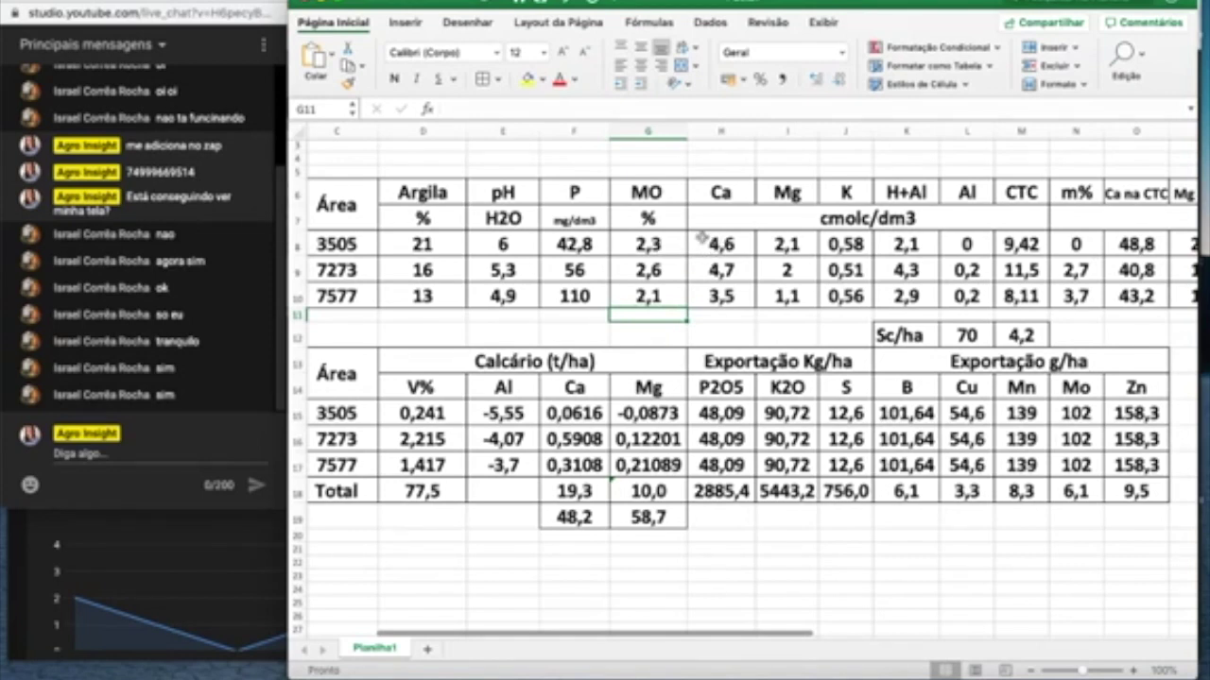
Review the Ca, Mg and K contents of the three areas, along with the liming and nutrient export table below
{"action": "left_click_drag", "start_coordinate": [759, 241], "coordinate": [844, 296]}
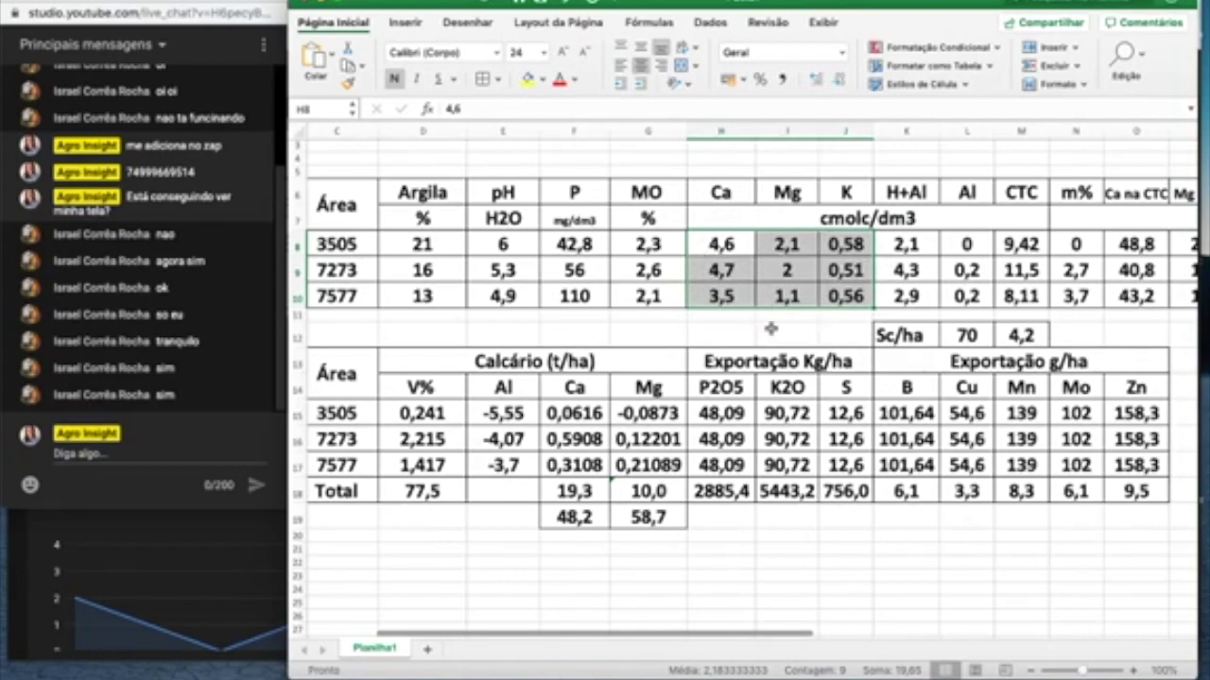
{"action": "left_click_drag", "start_coordinate": [359, 328], "coordinate": [852, 335]}
{"action": "scroll", "coordinate": [740, 402], "scroll_direction": "down", "scroll_amount": 4}
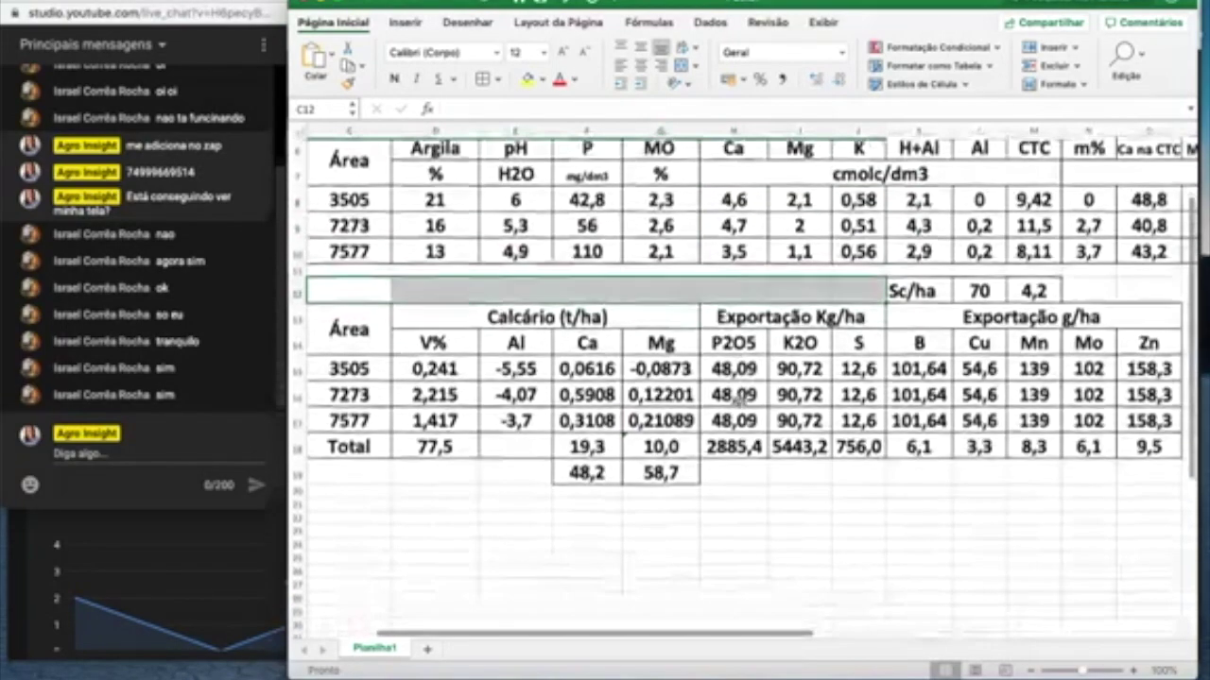
{"action": "scroll", "coordinate": [739, 401], "scroll_direction": "left", "scroll_amount": 1}
{"action": "scroll", "coordinate": [740, 402], "scroll_direction": "left", "scroll_amount": 1}
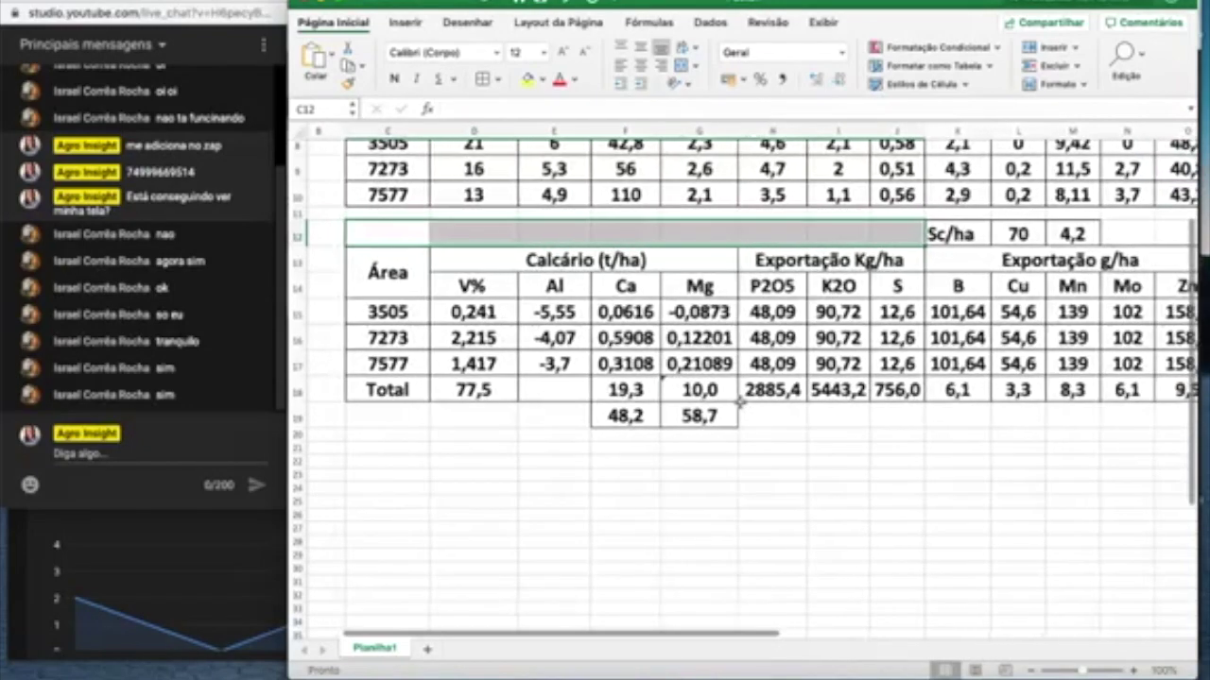
{"action": "scroll", "coordinate": [740, 401], "scroll_direction": "up", "scroll_amount": 4}
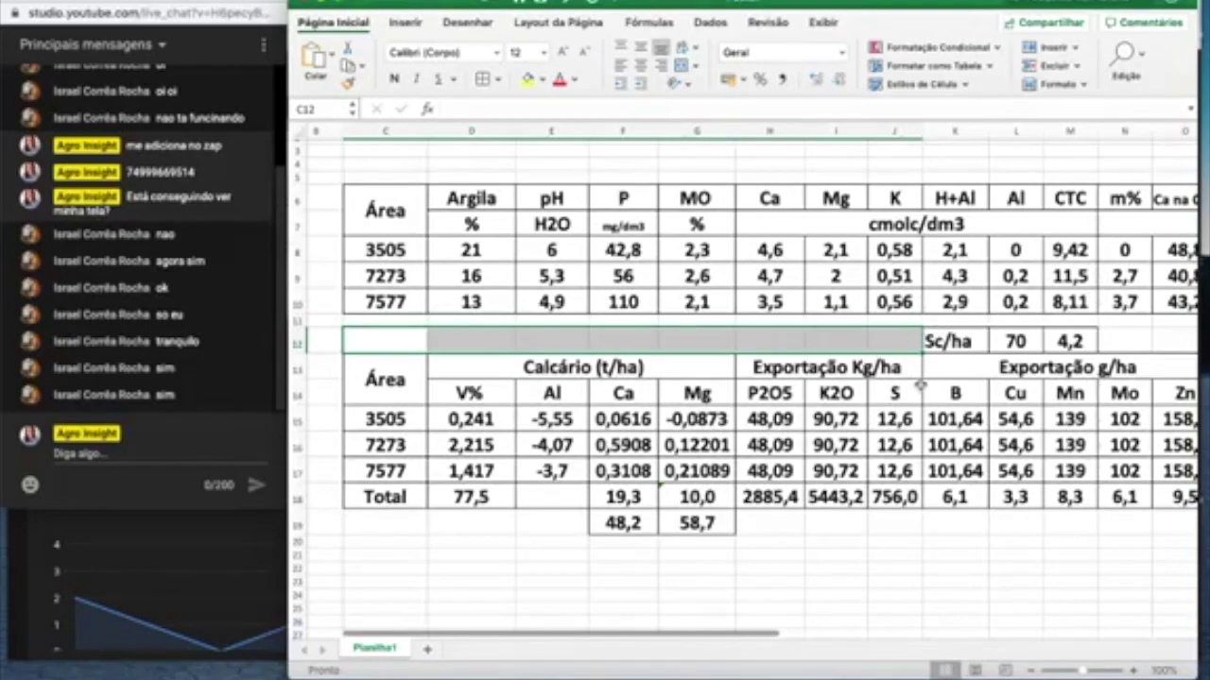
{"action": "scroll", "coordinate": [918, 385], "scroll_direction": "right", "scroll_amount": 5}
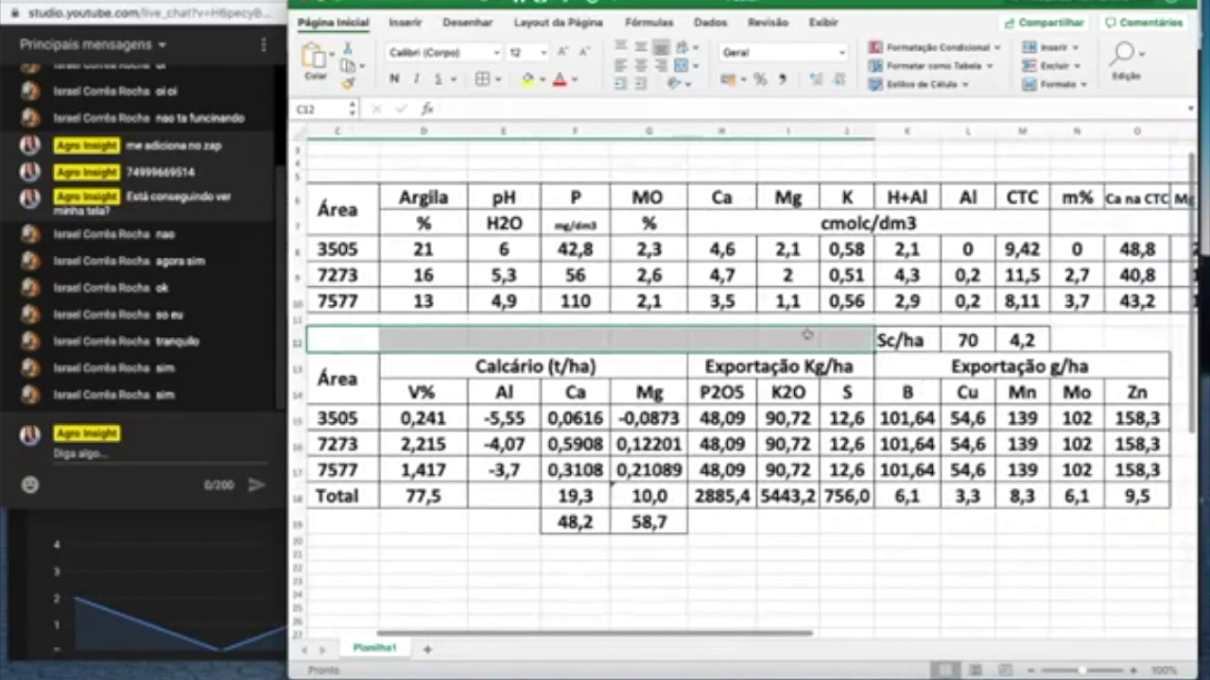
Highlight the phosphorus (P) contents of the three areas for review
{"action": "left_click_drag", "start_coordinate": [595, 250], "coordinate": [595, 300]}
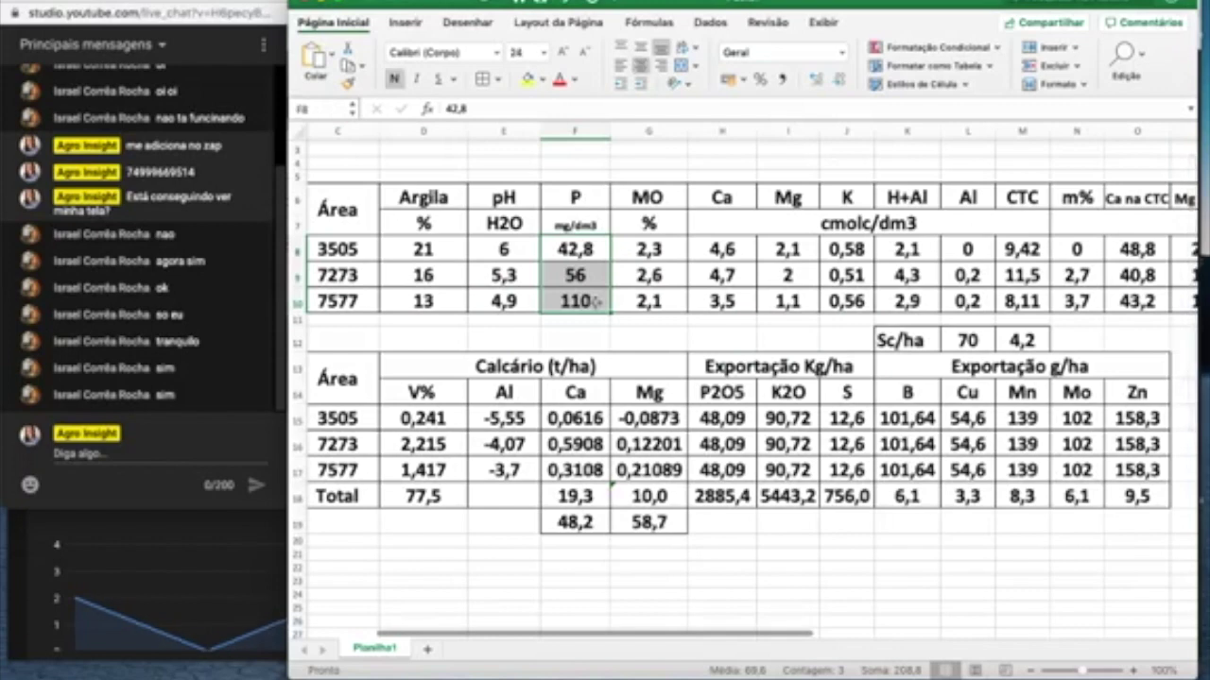
{"action": "left_click_drag", "start_coordinate": [586, 250], "coordinate": [584, 301]}
{"action": "left_click_drag", "start_coordinate": [583, 300], "coordinate": [585, 297]}
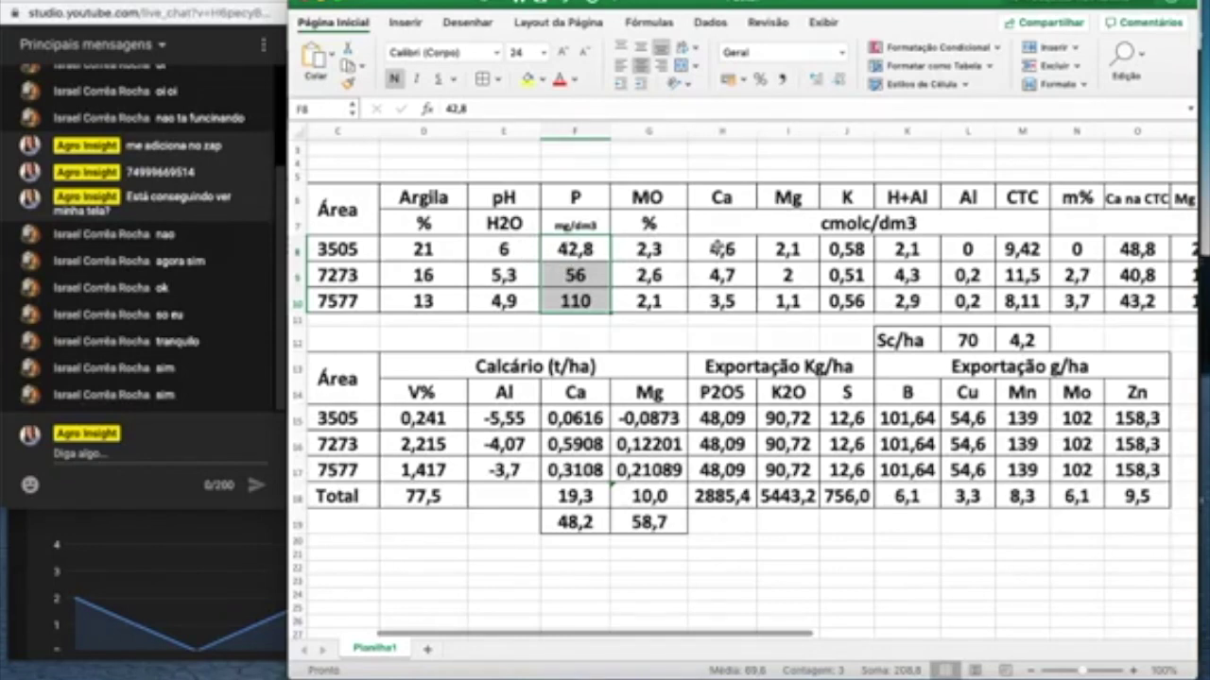
Highlight the Ca contents of the three areas and inspect the corresponding Ca na CTC percentages and formula
{"action": "left_click_drag", "start_coordinate": [716, 247], "coordinate": [720, 297]}
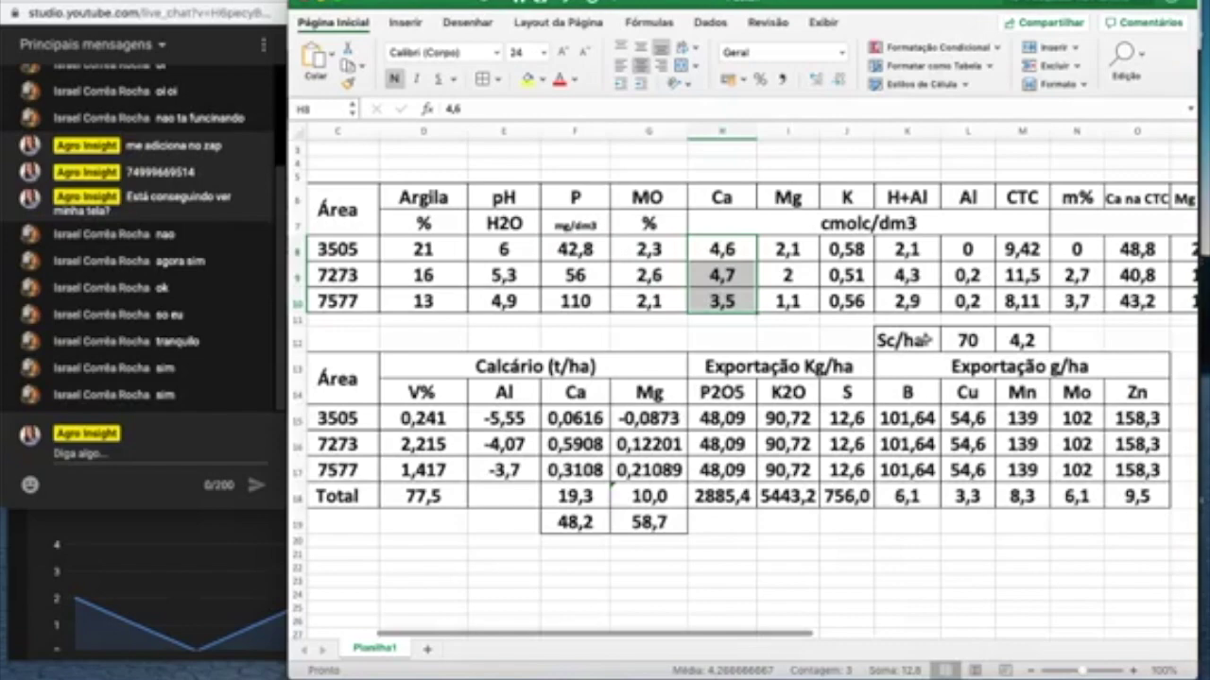
{"action": "scroll", "coordinate": [926, 338], "scroll_direction": "right", "scroll_amount": 5}
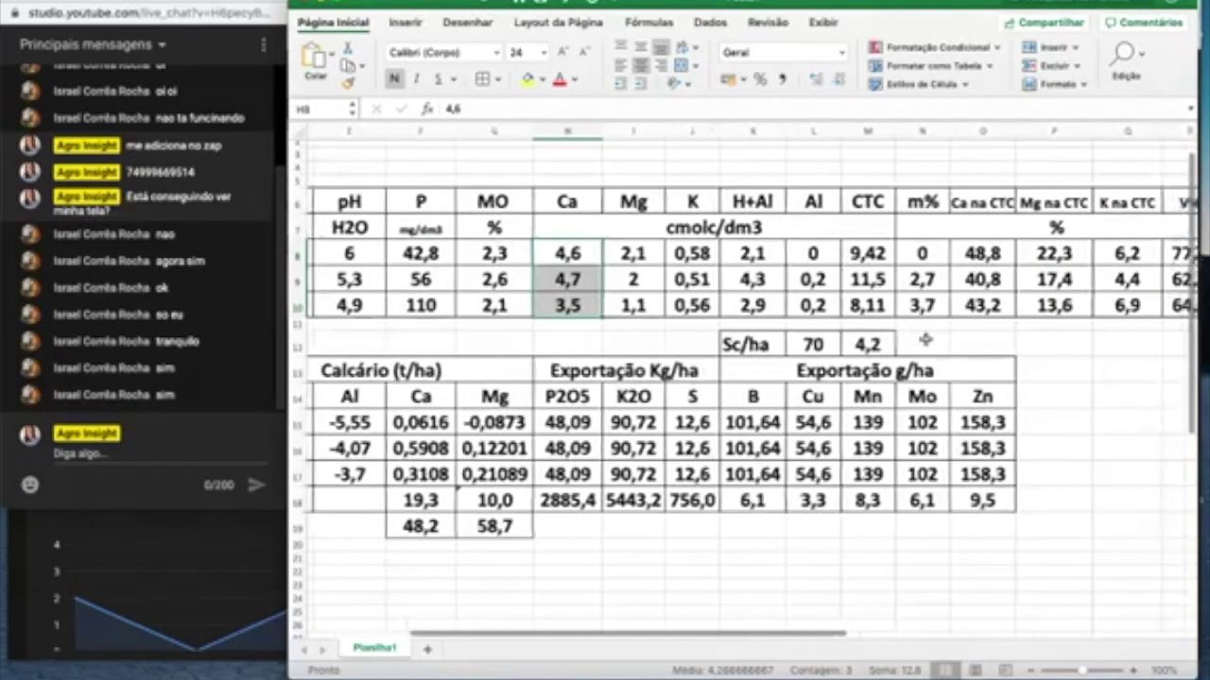
{"action": "scroll", "coordinate": [926, 338], "scroll_direction": "right", "scroll_amount": 4}
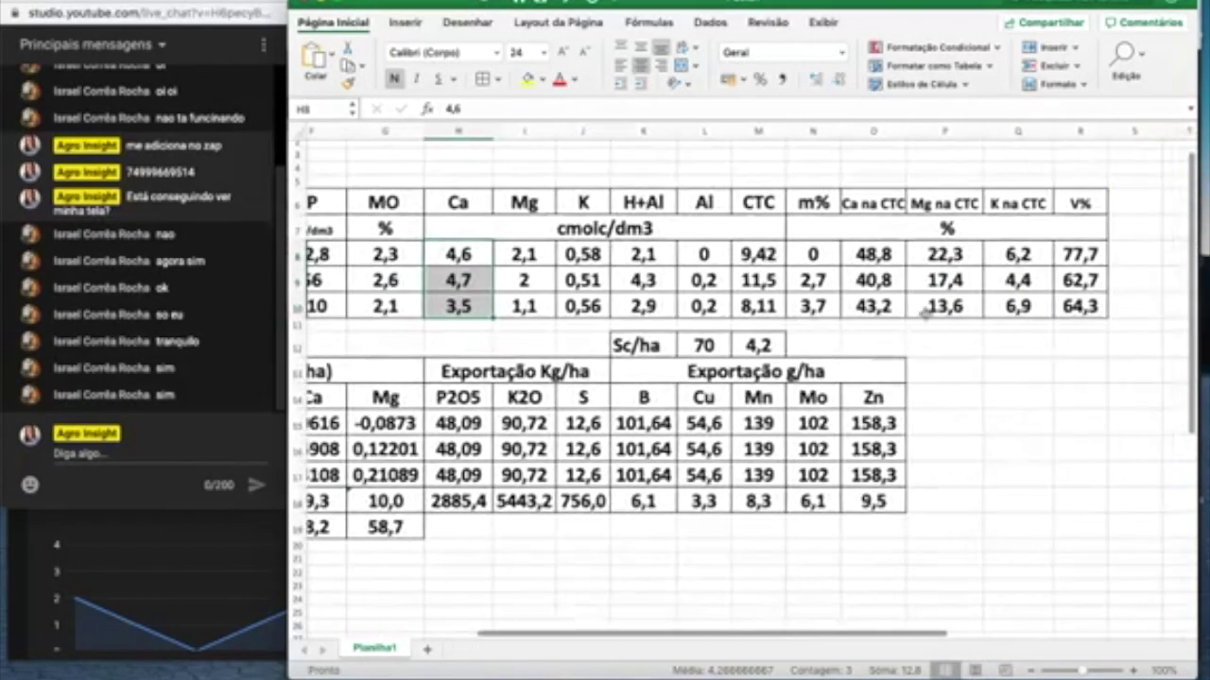
{"action": "left_click_drag", "start_coordinate": [864, 253], "coordinate": [860, 298]}
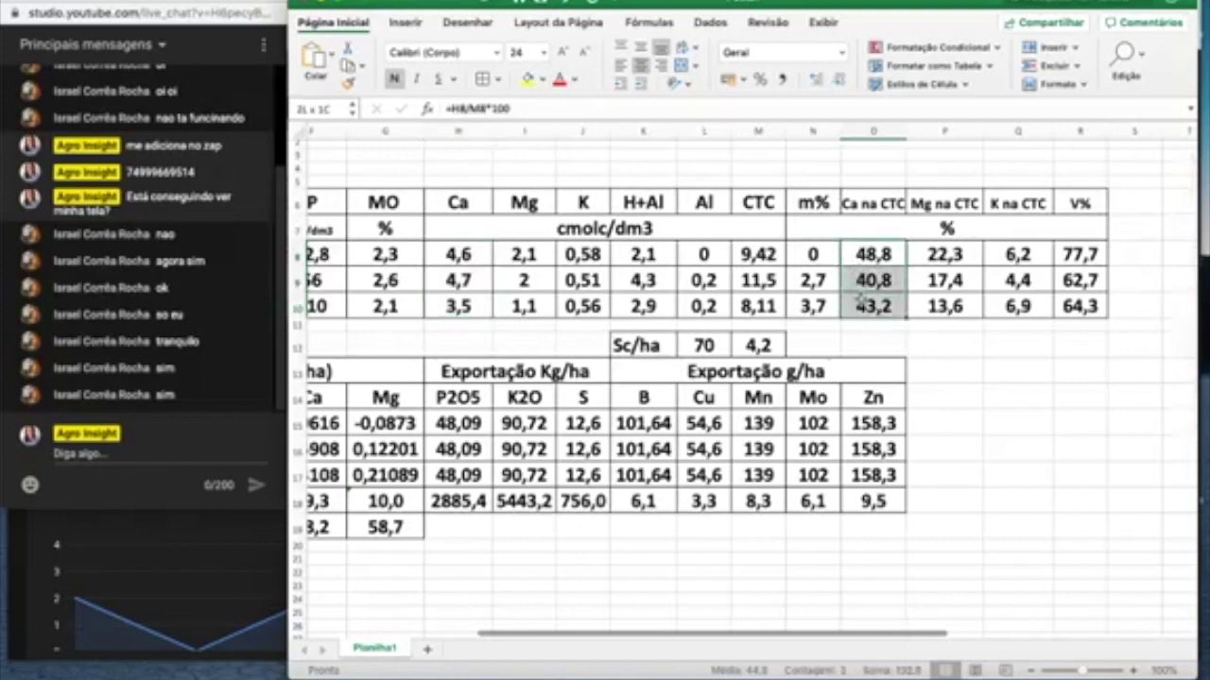
{"action": "left_click", "coordinate": [860, 253]}
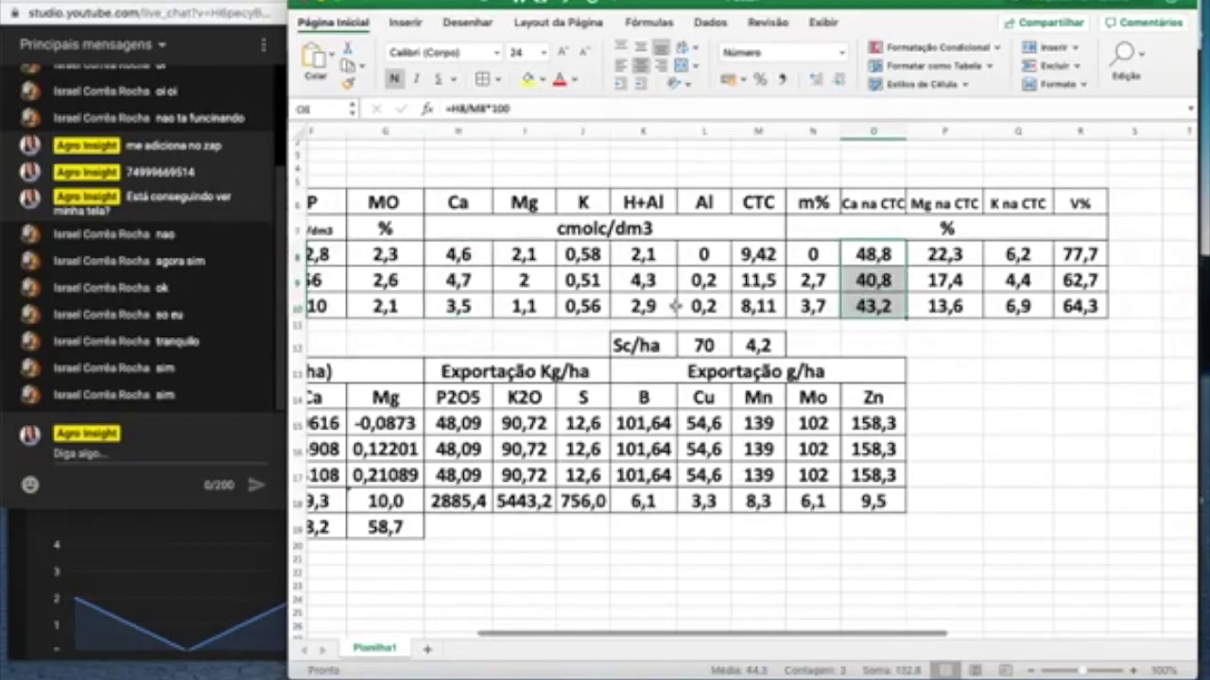
Compare the three areas' soil data with their Ca na CTC percentages, highlighting that column's values again
{"action": "scroll", "coordinate": [680, 302], "scroll_direction": "left", "scroll_amount": 3}
{"action": "scroll", "coordinate": [674, 303], "scroll_direction": "left", "scroll_amount": 2}
{"action": "scroll", "coordinate": [718, 288], "scroll_direction": "right", "scroll_amount": 5}
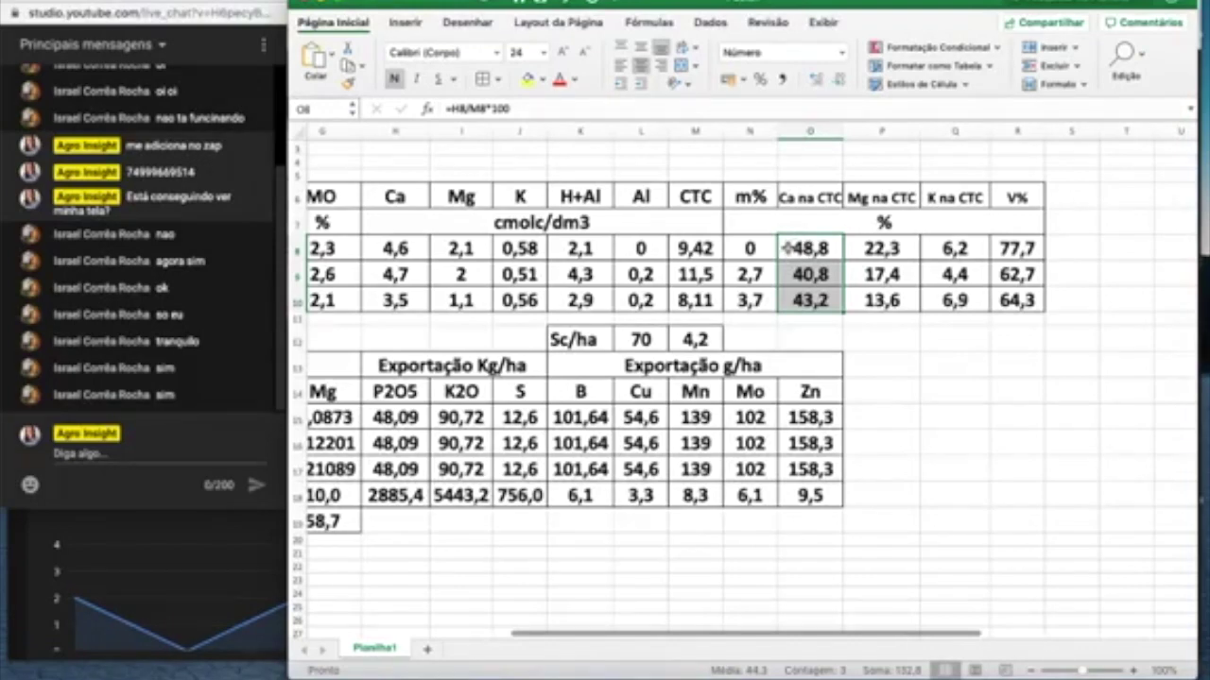
{"action": "scroll", "coordinate": [787, 248], "scroll_direction": "left", "scroll_amount": 1}
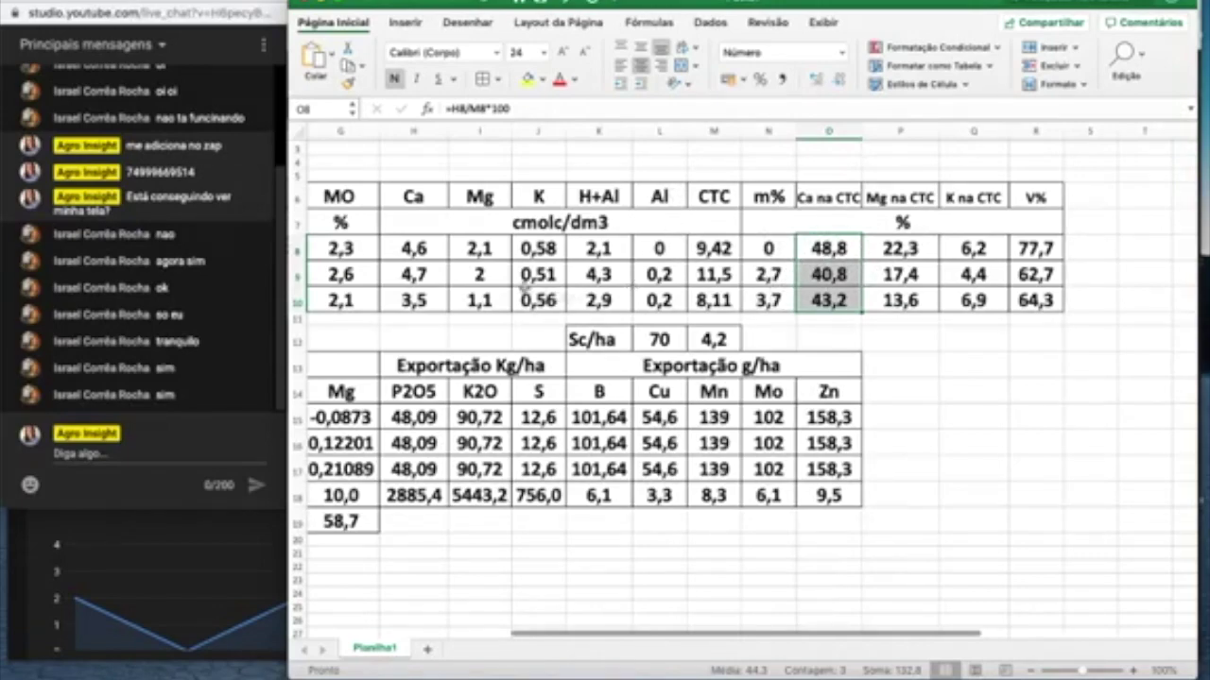
{"action": "scroll", "coordinate": [510, 283], "scroll_direction": "left", "scroll_amount": 5}
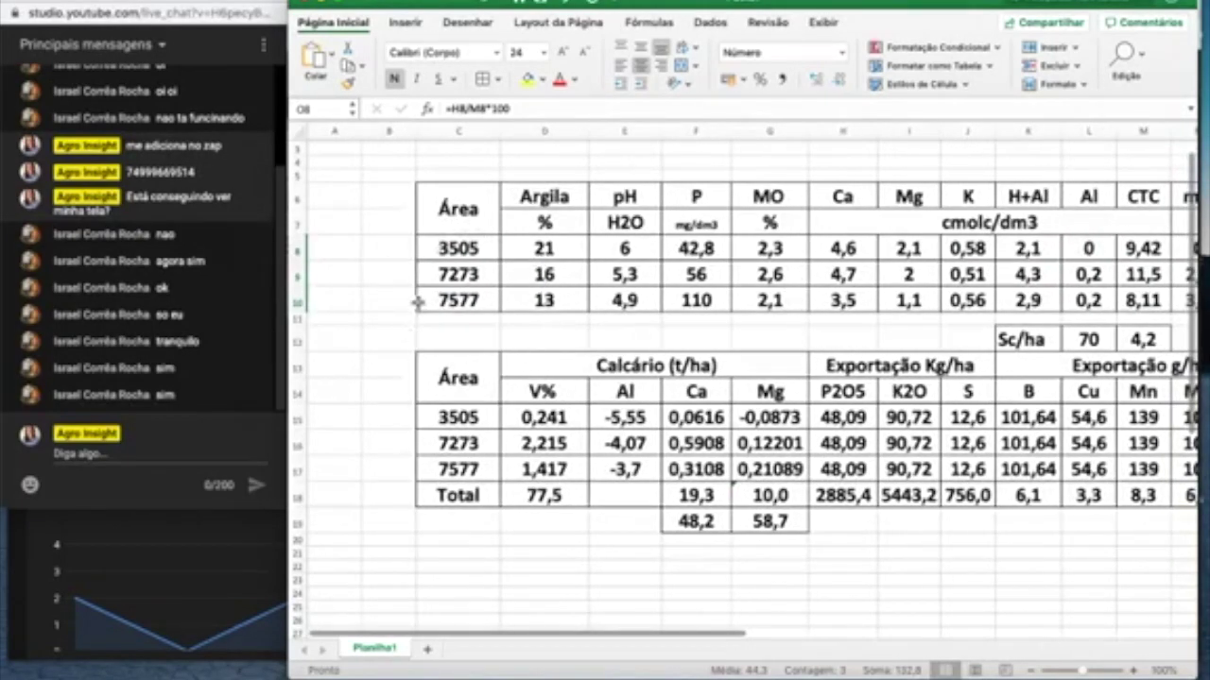
{"action": "left_click", "coordinate": [431, 301]}
{"action": "scroll", "coordinate": [605, 283], "scroll_direction": "right", "scroll_amount": 5}
{"action": "left_click_drag", "start_coordinate": [763, 248], "coordinate": [762, 316]}
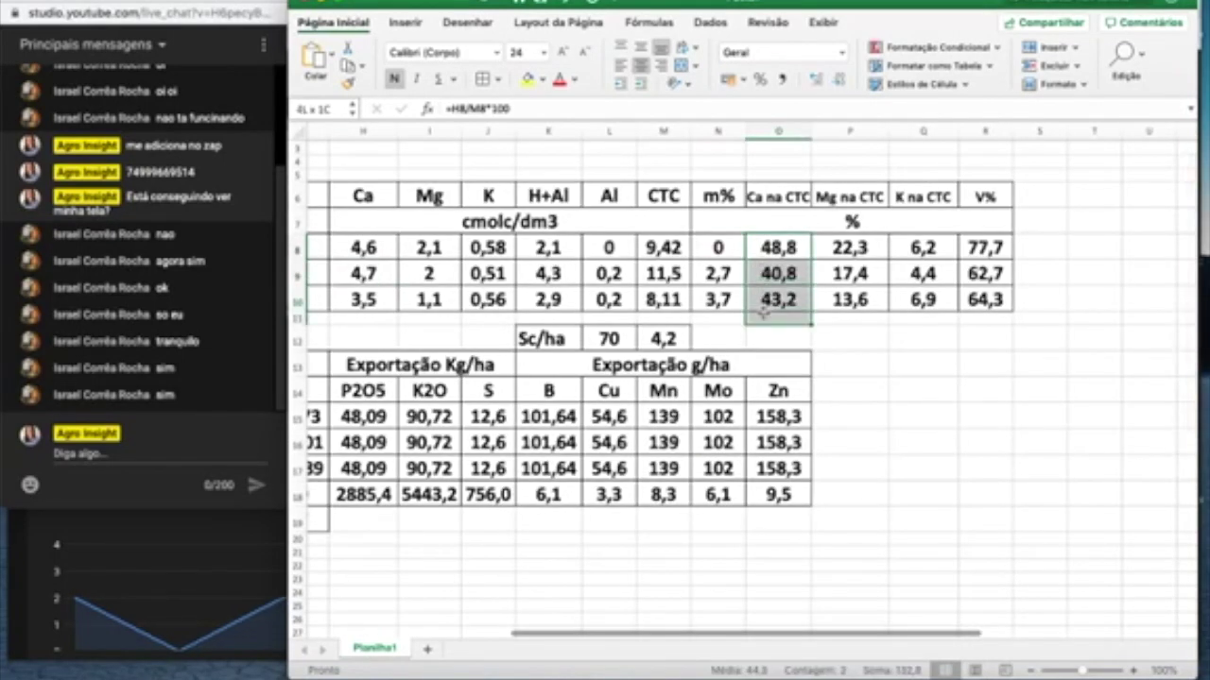
Highlight the Mg na CTC percentages and inspect the value of each of the three areas individually
{"action": "left_click_drag", "start_coordinate": [830, 247], "coordinate": [836, 302]}
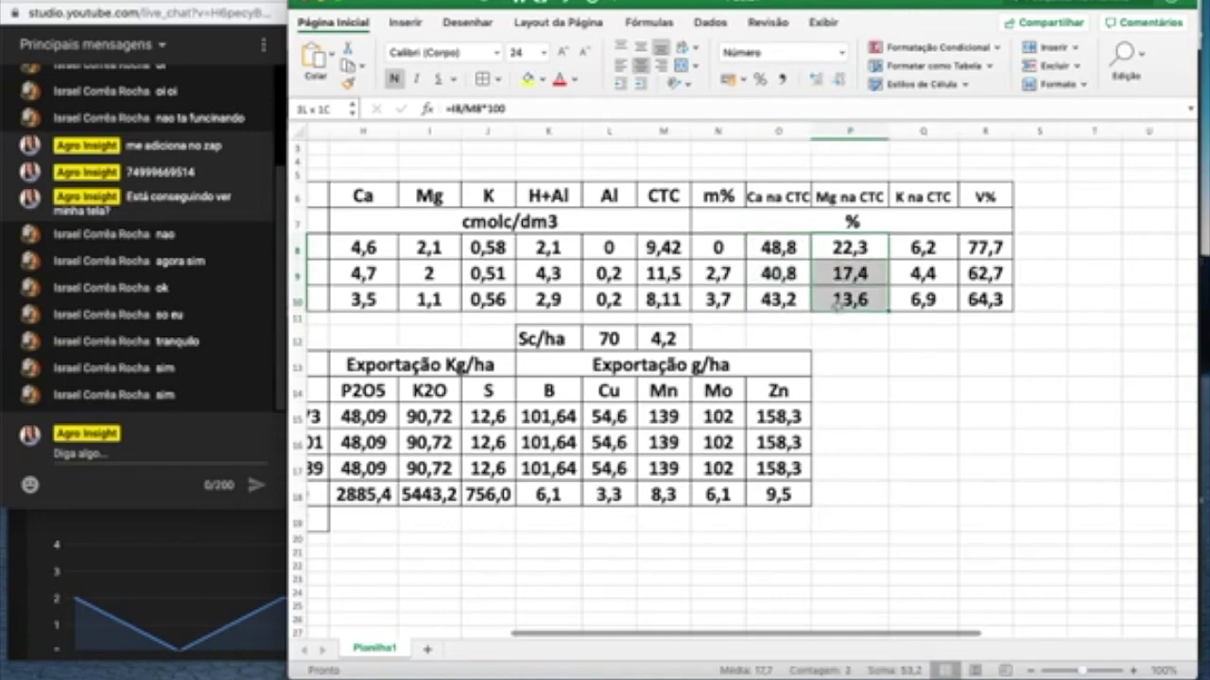
{"action": "left_click_drag", "start_coordinate": [835, 306], "coordinate": [836, 306]}
{"action": "left_click", "coordinate": [824, 246]}
{"action": "left_click", "coordinate": [834, 273]}
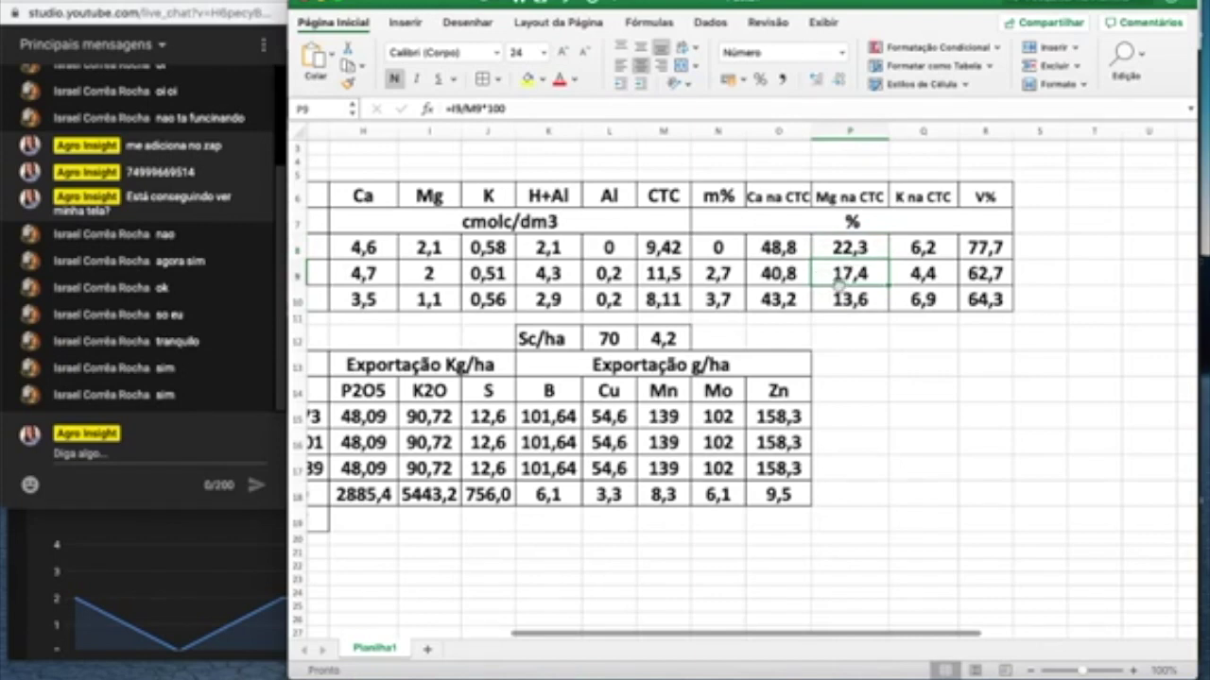
{"action": "left_click", "coordinate": [833, 301]}
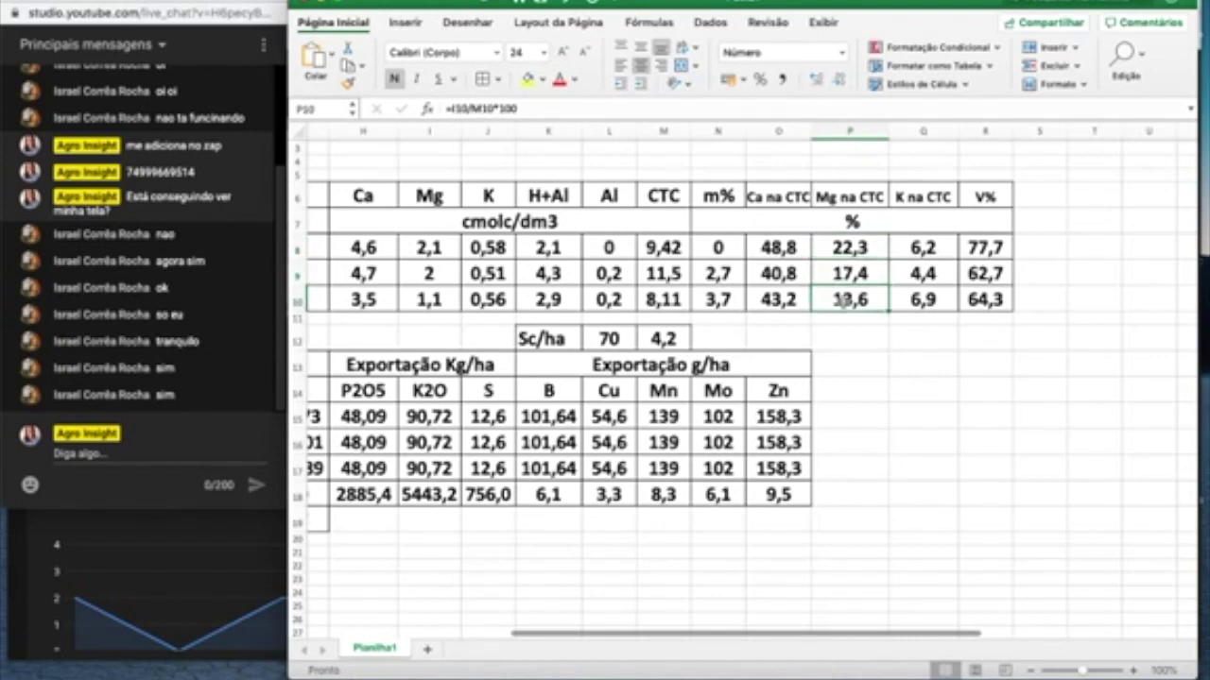
Highlight the K na CTC percentages of the three areas for review
{"action": "left_click_drag", "start_coordinate": [912, 245], "coordinate": [912, 315]}
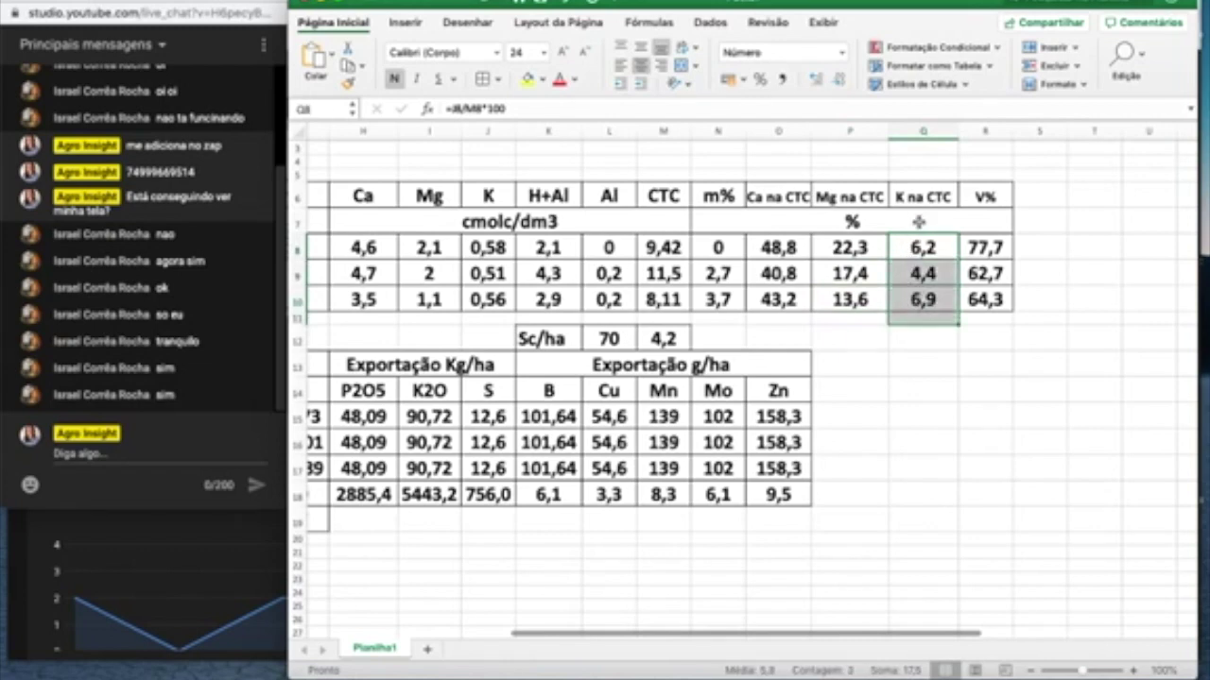
{"action": "left_click_drag", "start_coordinate": [922, 247], "coordinate": [915, 299]}
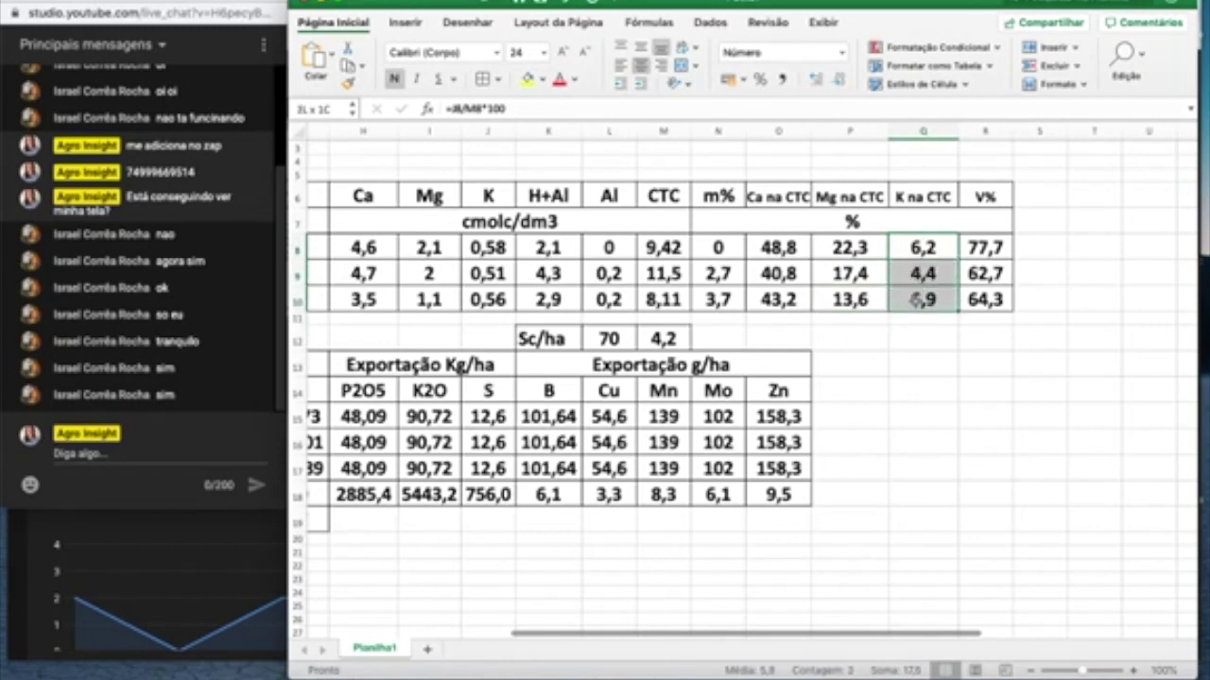
{"action": "left_click_drag", "start_coordinate": [918, 314], "coordinate": [921, 312]}
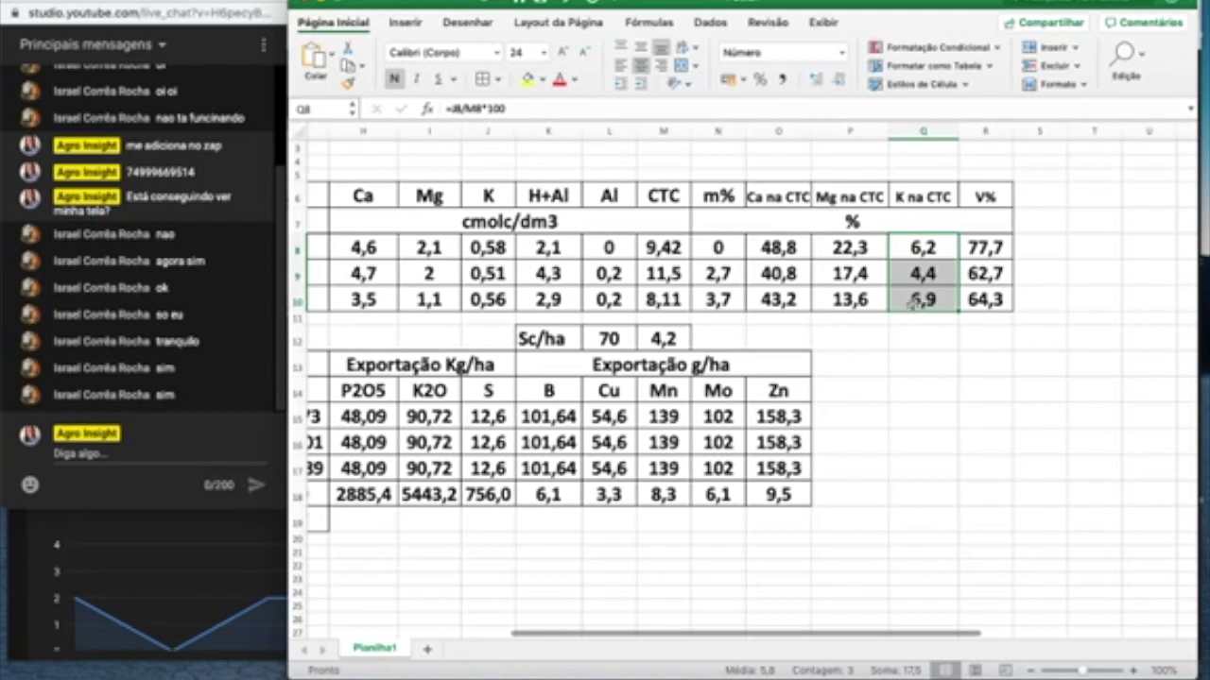
{"action": "left_click_drag", "start_coordinate": [905, 196], "coordinate": [917, 294]}
{"action": "left_click_drag", "start_coordinate": [934, 244], "coordinate": [928, 300]}
{"action": "left_click_drag", "start_coordinate": [921, 241], "coordinate": [926, 300]}
{"action": "scroll", "coordinate": [870, 394], "scroll_direction": "left", "scroll_amount": 3}
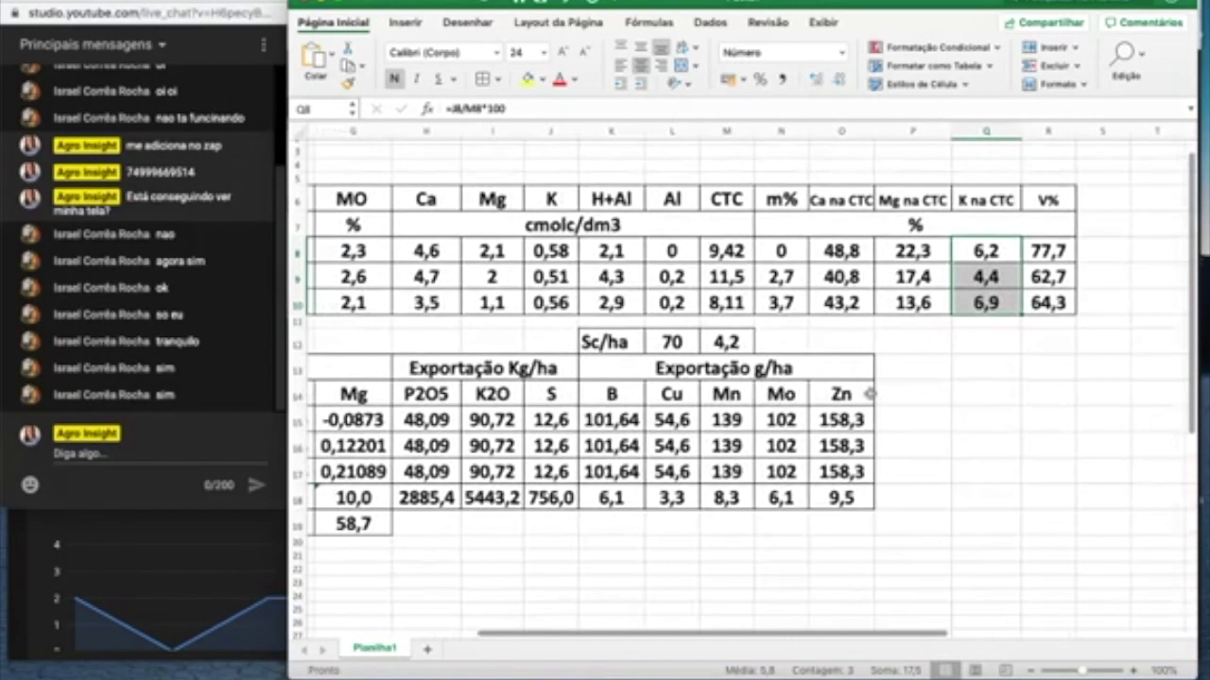
Highlight the three K na CTC percentages again and compare them with the areas' other soil data
{"action": "scroll", "coordinate": [869, 394], "scroll_direction": "left", "scroll_amount": 1}
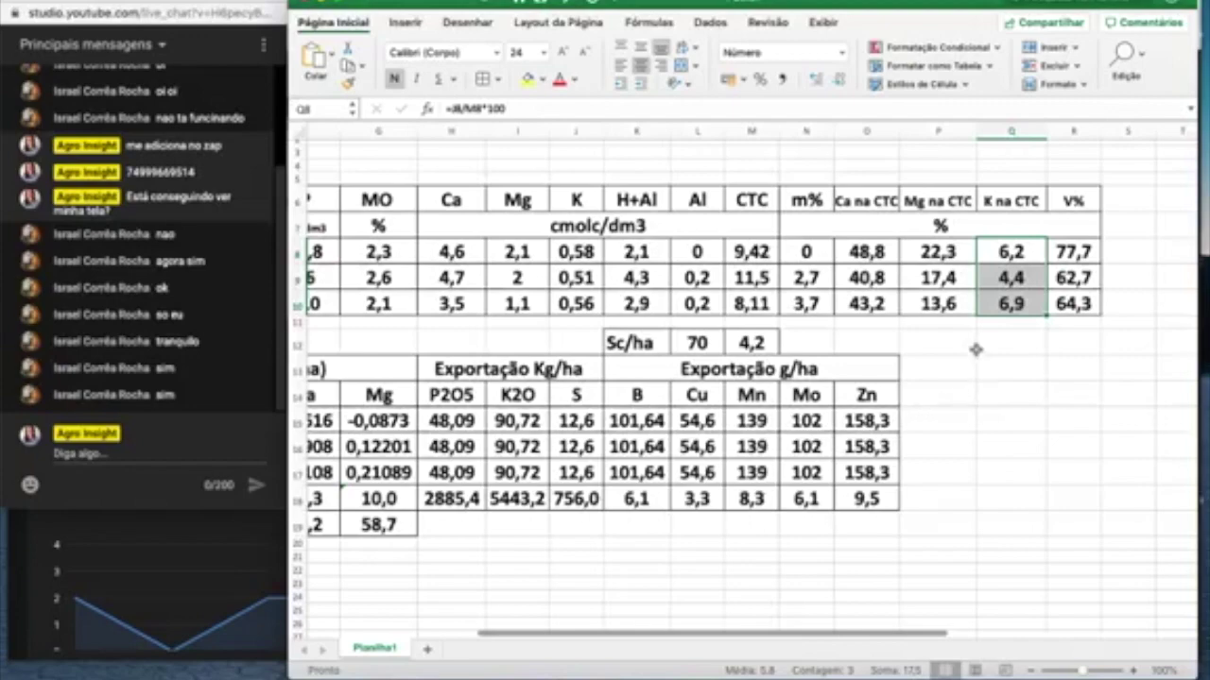
{"action": "left_click_drag", "start_coordinate": [1003, 250], "coordinate": [1003, 301]}
{"action": "scroll", "coordinate": [994, 374], "scroll_direction": "left", "scroll_amount": 2}
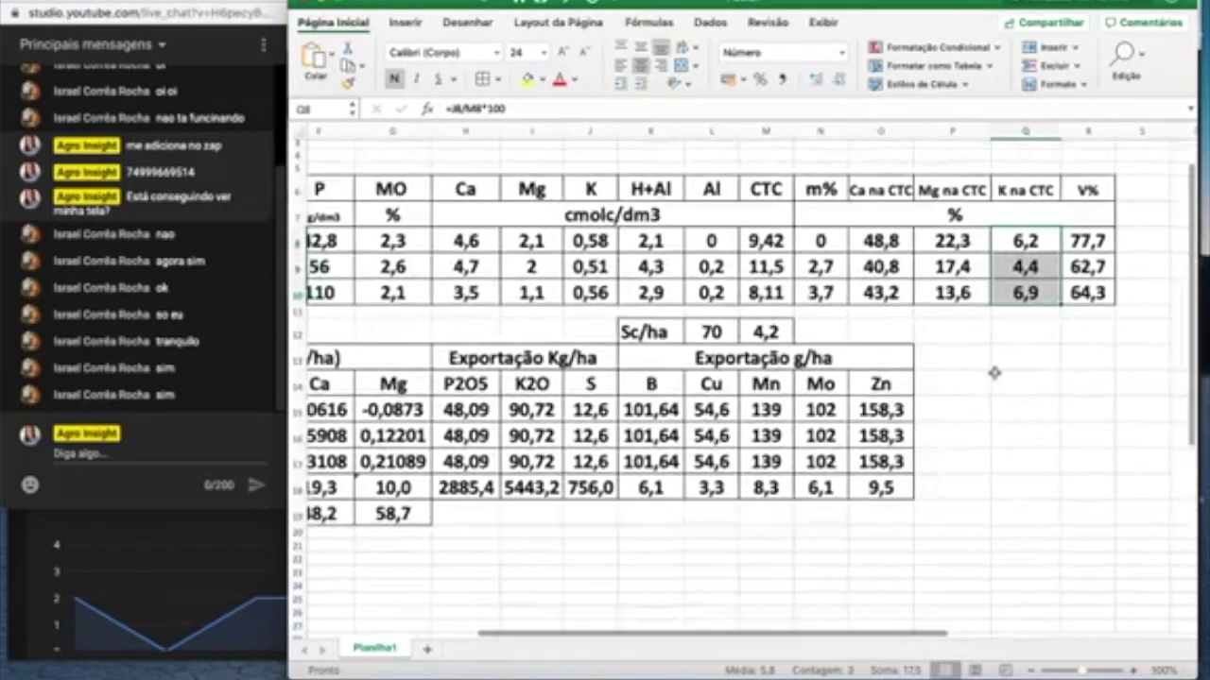
{"action": "scroll", "coordinate": [994, 373], "scroll_direction": "left", "scroll_amount": 3}
{"action": "scroll", "coordinate": [1016, 378], "scroll_direction": "right", "scroll_amount": 3}
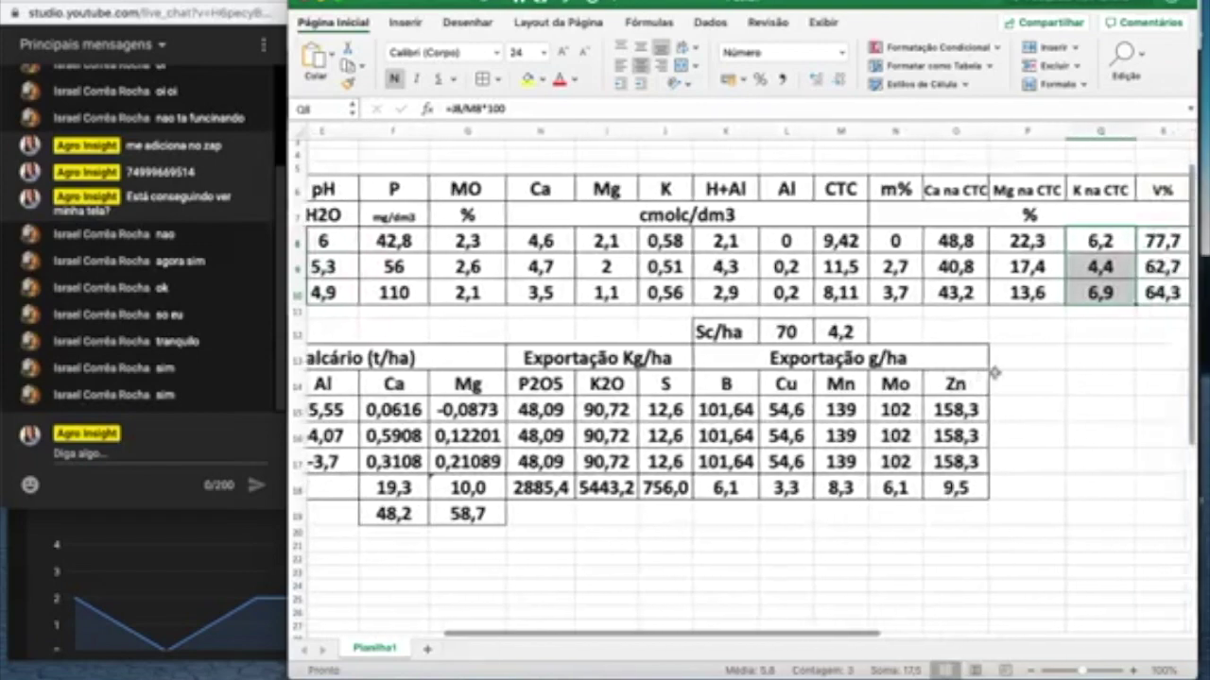
{"action": "scroll", "coordinate": [1024, 380], "scroll_direction": "left", "scroll_amount": 3}
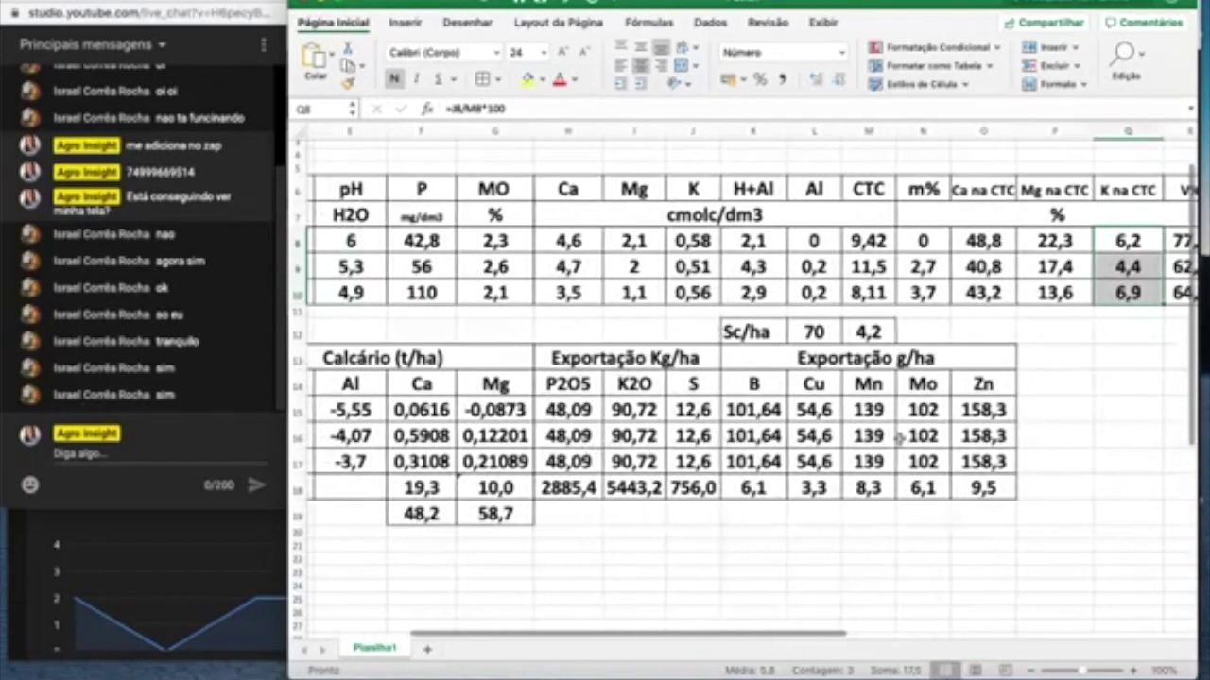
Highlight the V% values of the three areas, singling out the last two, and compare them with the liming table
{"action": "scroll", "coordinate": [903, 437], "scroll_direction": "right", "scroll_amount": 3}
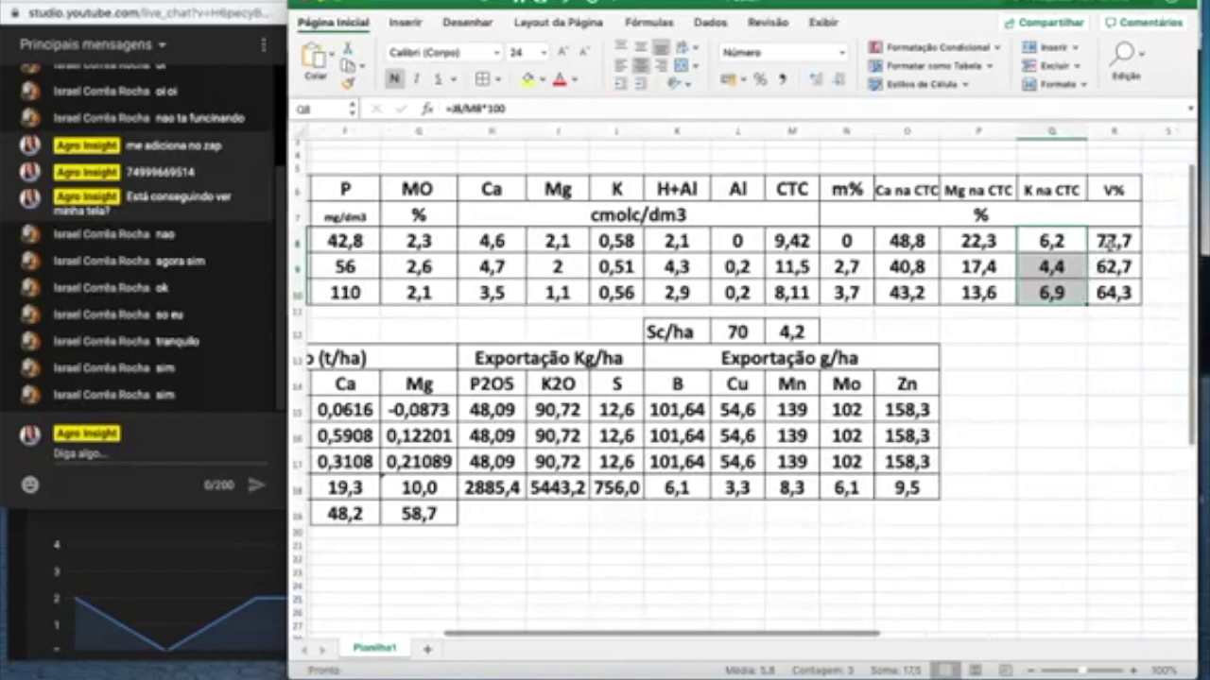
{"action": "left_click_drag", "start_coordinate": [1110, 241], "coordinate": [1112, 293]}
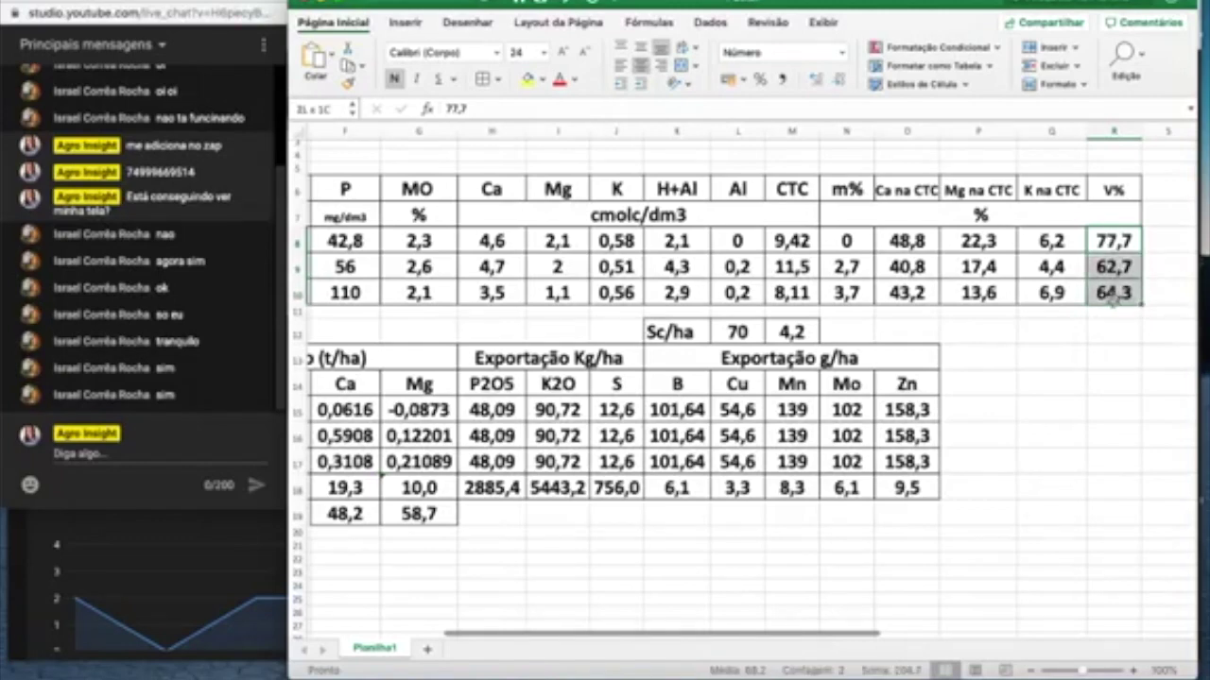
{"action": "left_click_drag", "start_coordinate": [1108, 267], "coordinate": [1111, 286]}
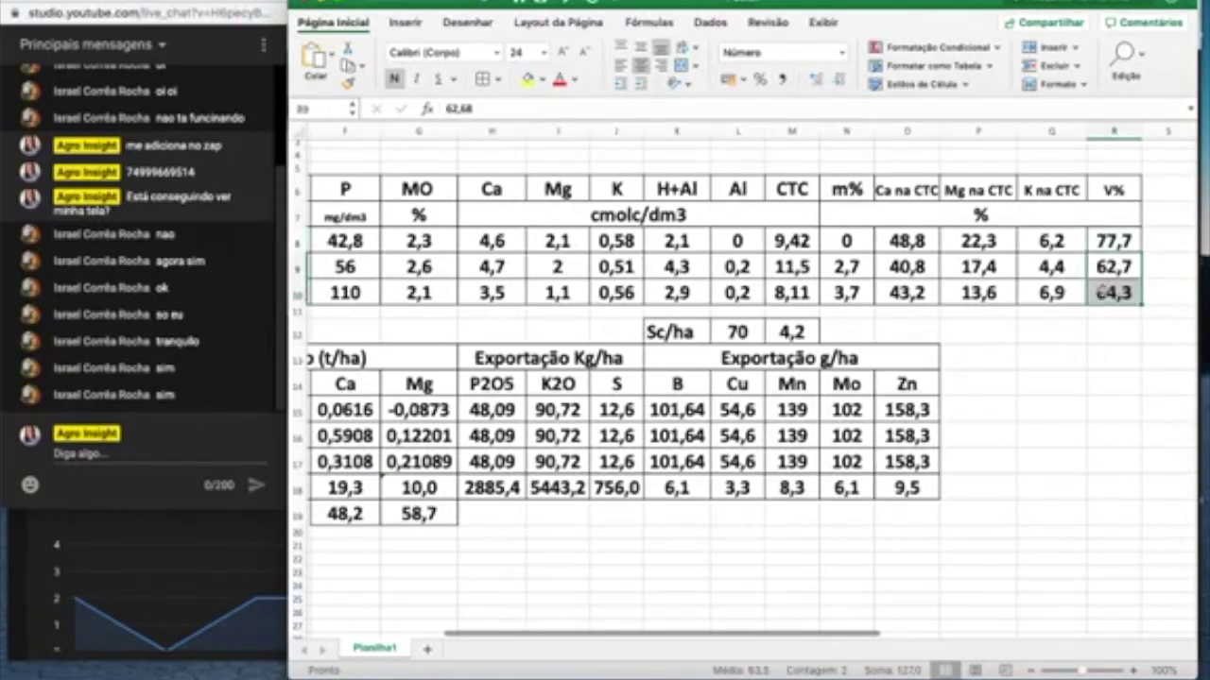
{"action": "left_click_drag", "start_coordinate": [1117, 244], "coordinate": [1118, 283]}
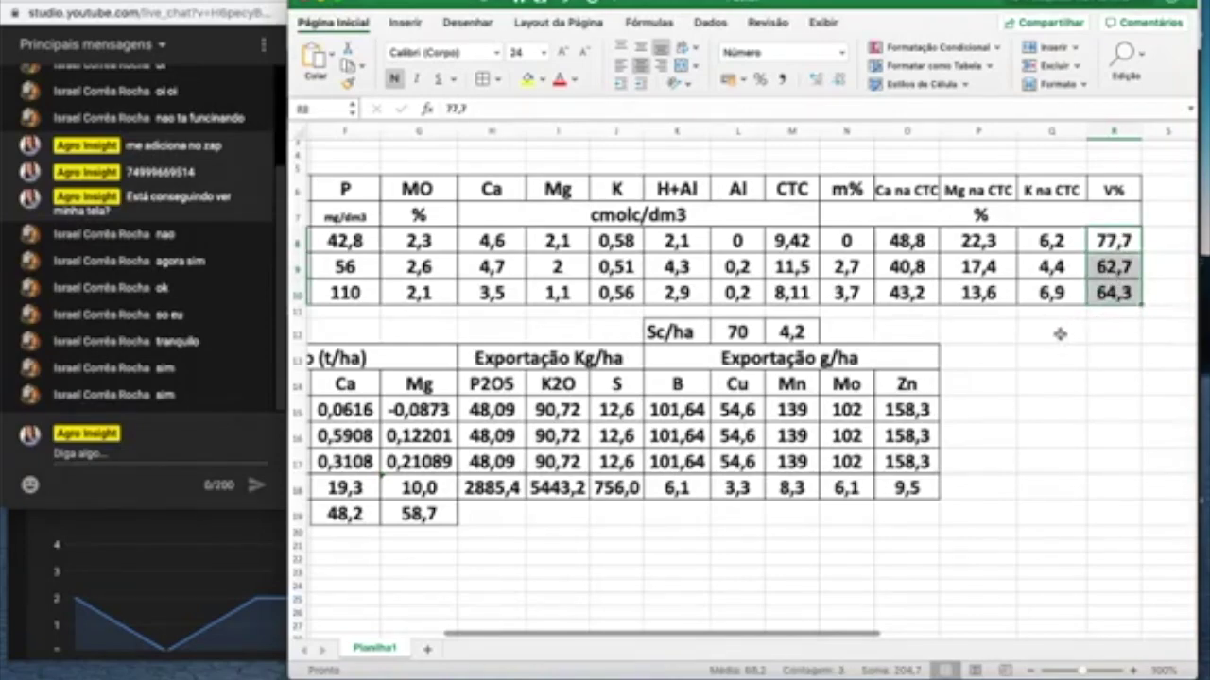
{"action": "scroll", "coordinate": [1059, 333], "scroll_direction": "left", "scroll_amount": 3}
{"action": "scroll", "coordinate": [1059, 332], "scroll_direction": "left", "scroll_amount": 5}
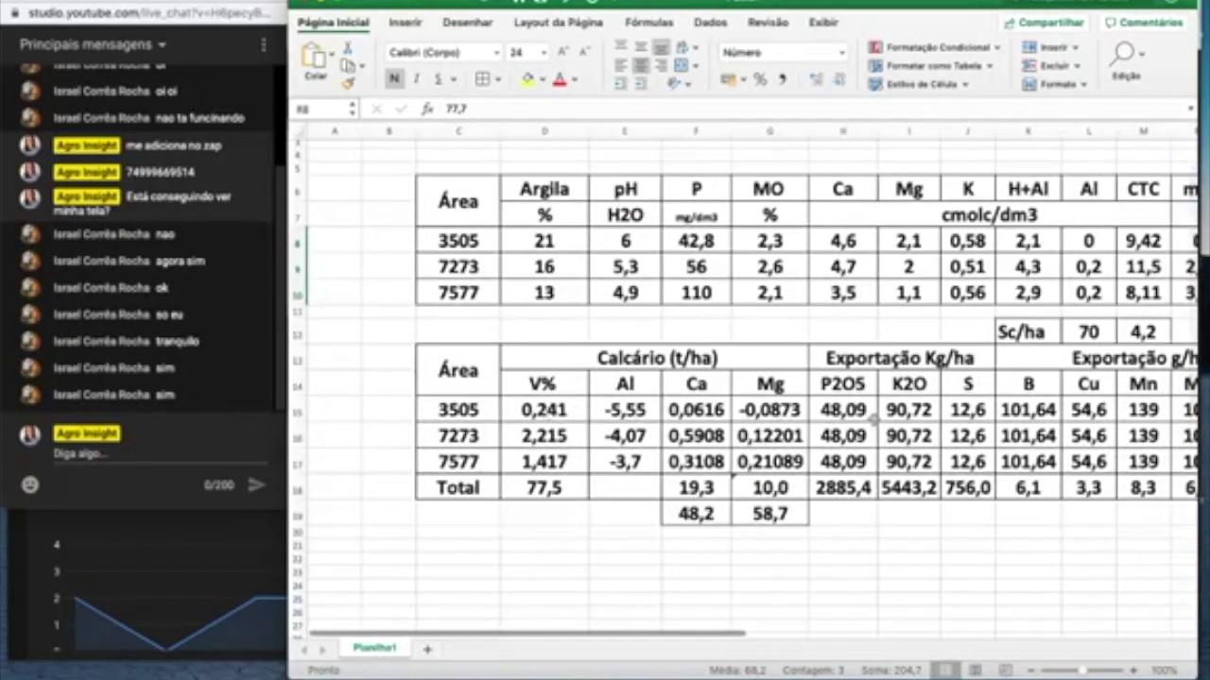
Inspect the Sc/ha yield value and highlight the V% values of the three areas again
{"action": "scroll", "coordinate": [874, 421], "scroll_direction": "right", "scroll_amount": 5}
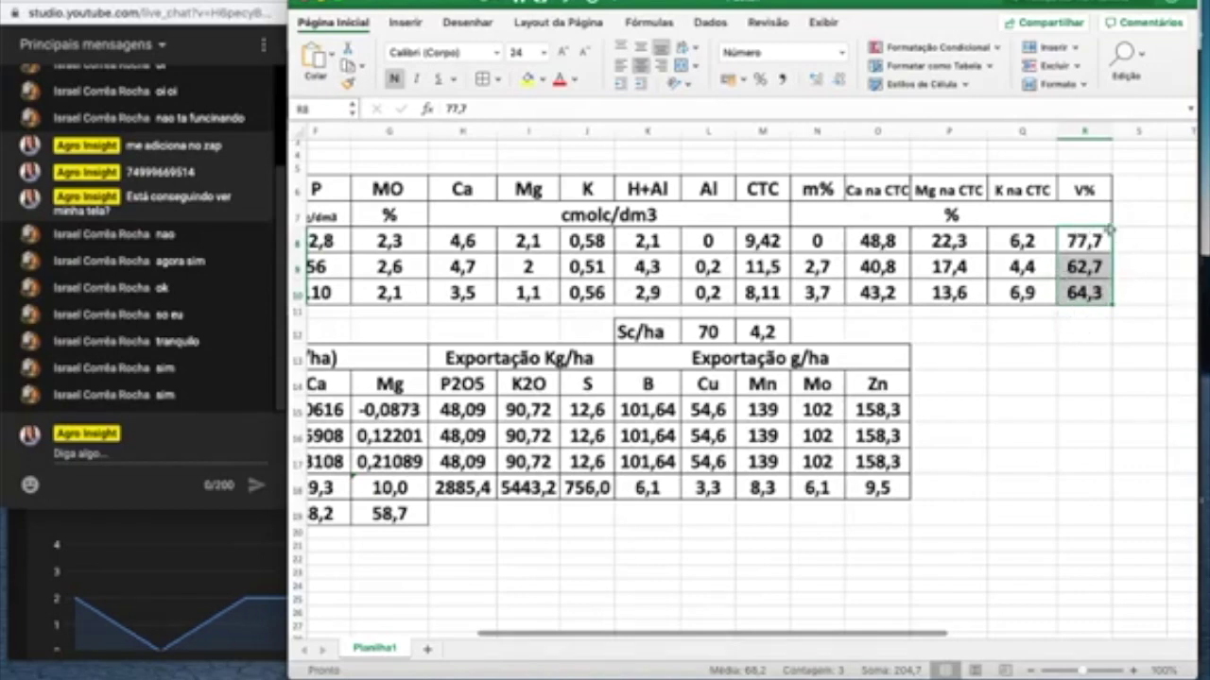
{"action": "left_click", "coordinate": [716, 334]}
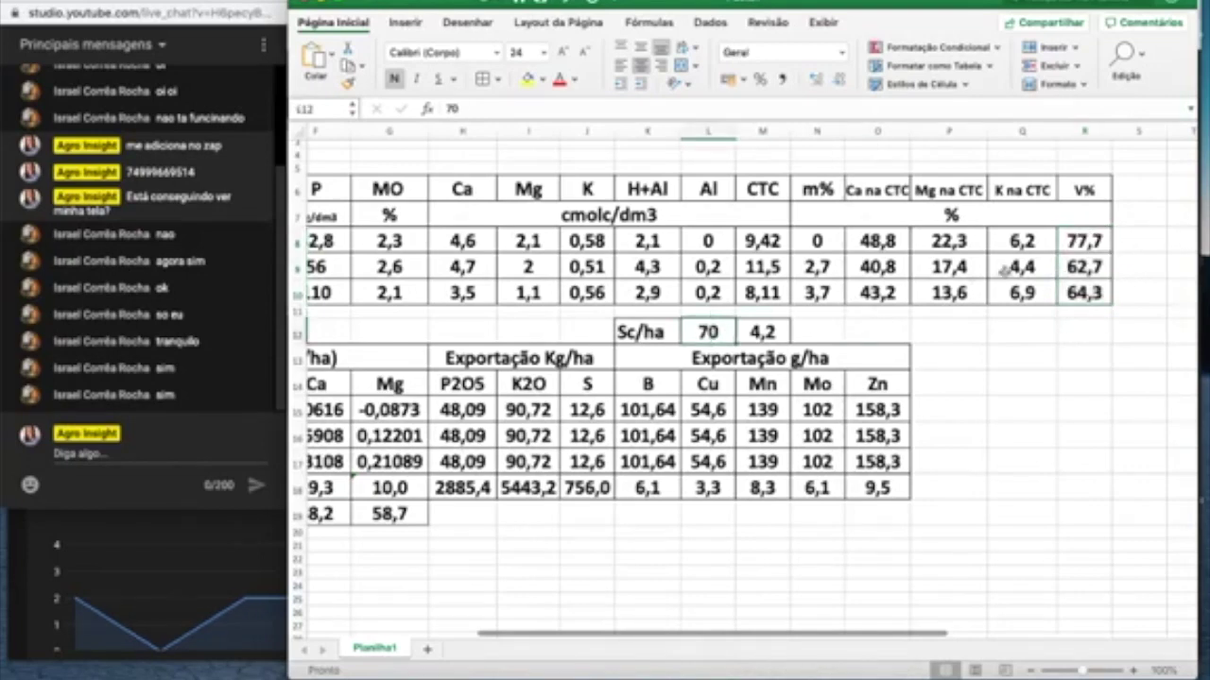
{"action": "left_click_drag", "start_coordinate": [1091, 231], "coordinate": [1085, 293]}
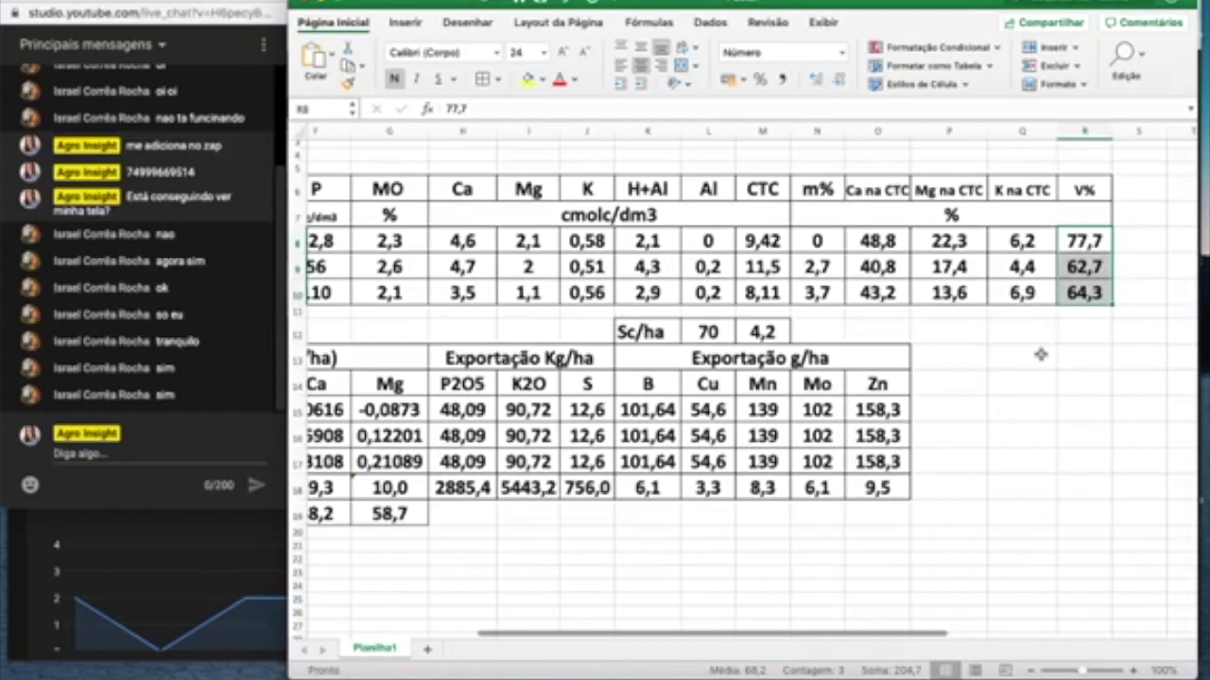
Highlight the K contents of the three areas, followed by their Al contents, for review
{"action": "scroll", "coordinate": [1041, 354], "scroll_direction": "left", "scroll_amount": 5}
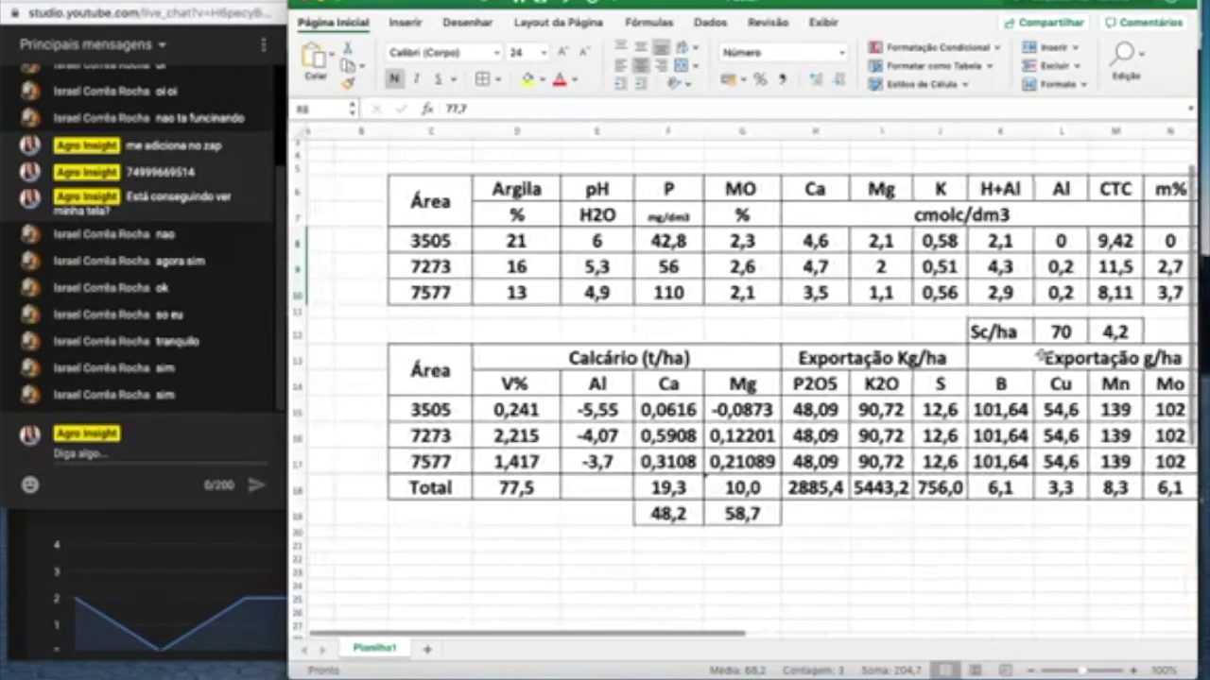
{"action": "scroll", "coordinate": [1040, 355], "scroll_direction": "right", "scroll_amount": 3}
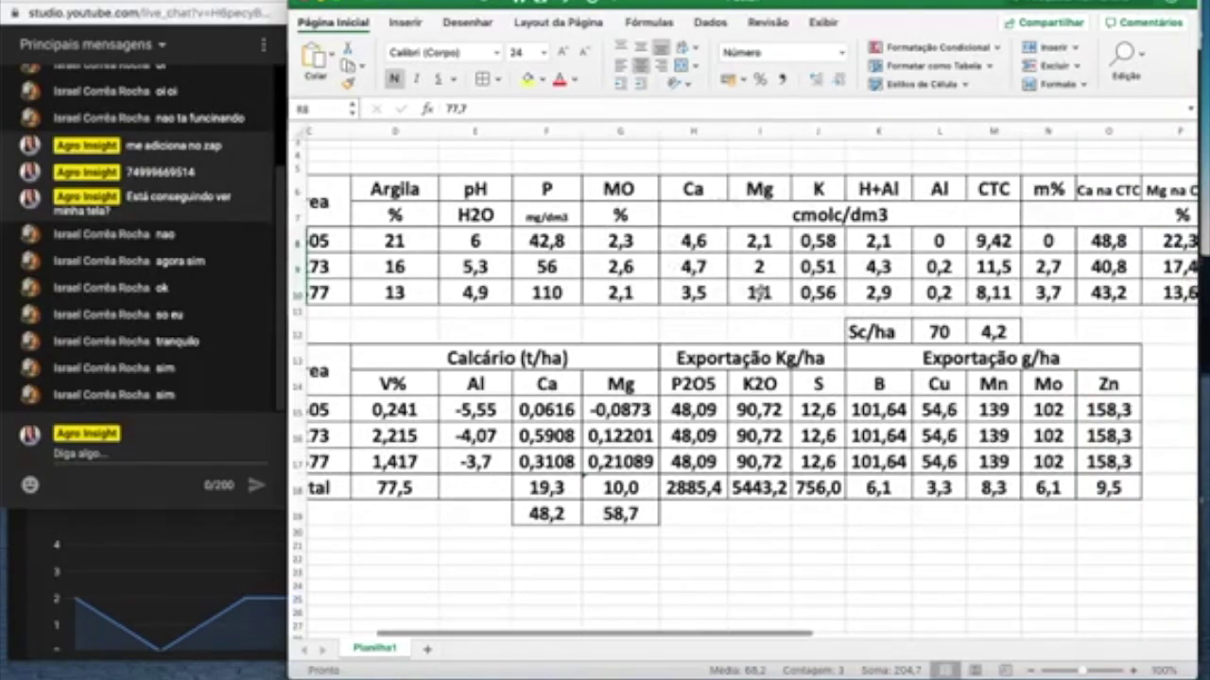
{"action": "left_click_drag", "start_coordinate": [818, 242], "coordinate": [814, 294]}
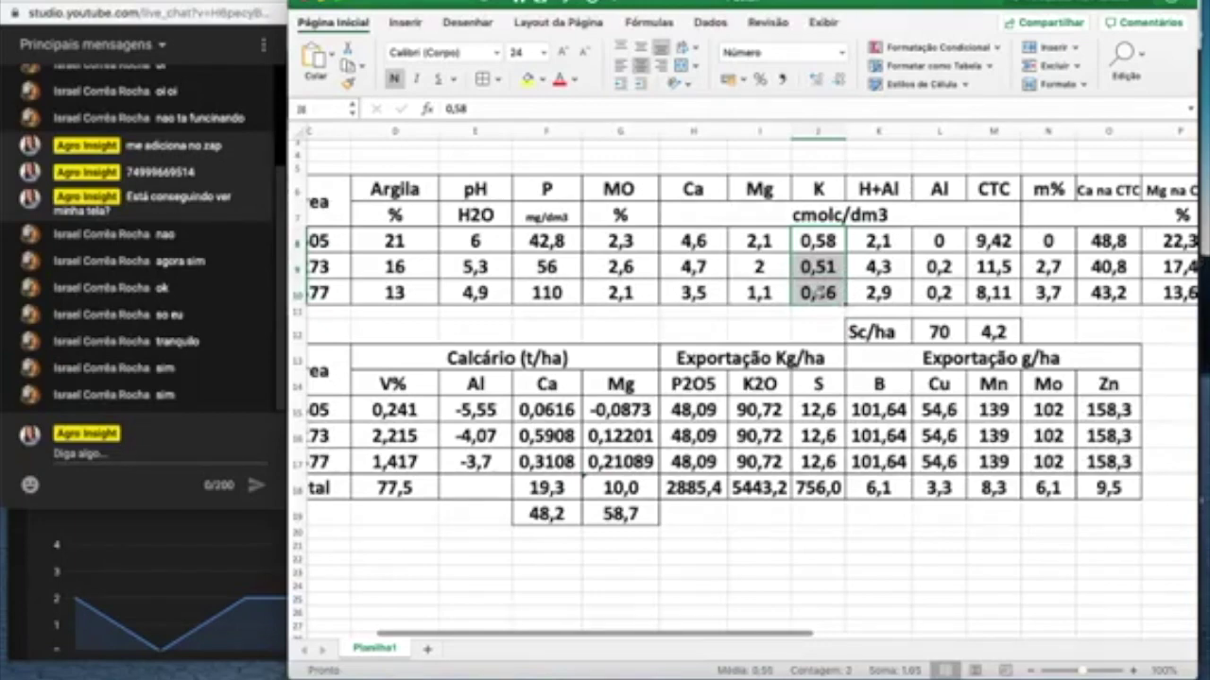
{"action": "scroll", "coordinate": [818, 293], "scroll_direction": "right", "scroll_amount": 3}
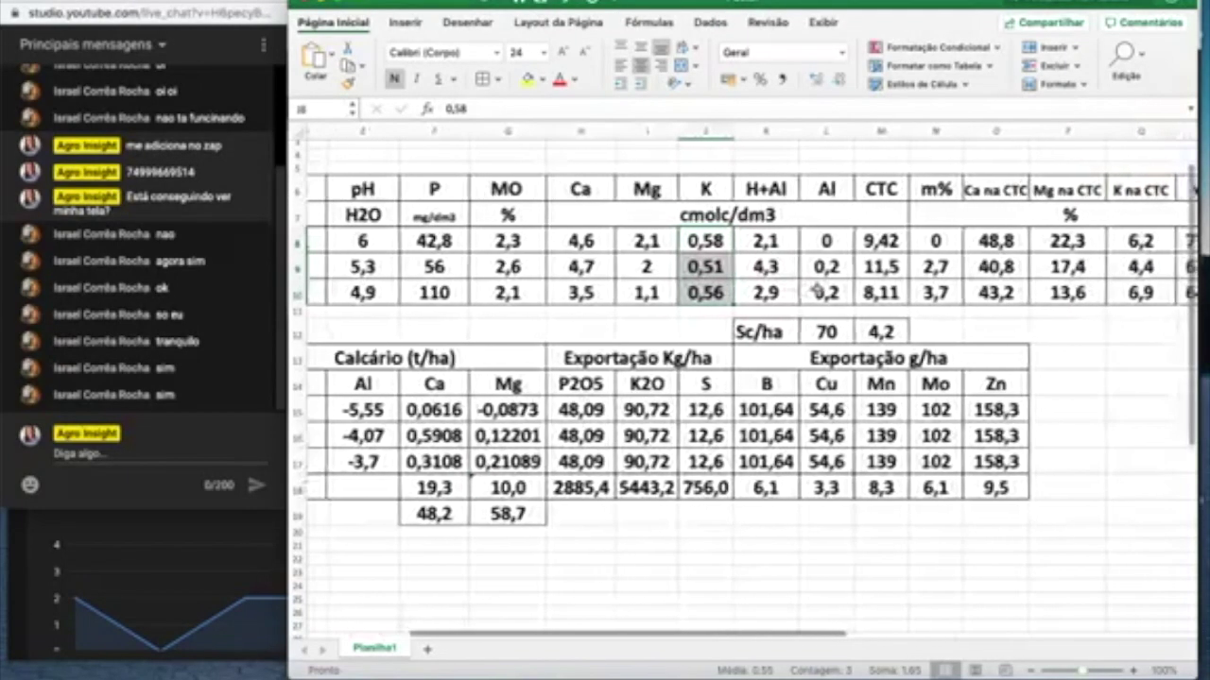
{"action": "left_click_drag", "start_coordinate": [815, 240], "coordinate": [818, 294]}
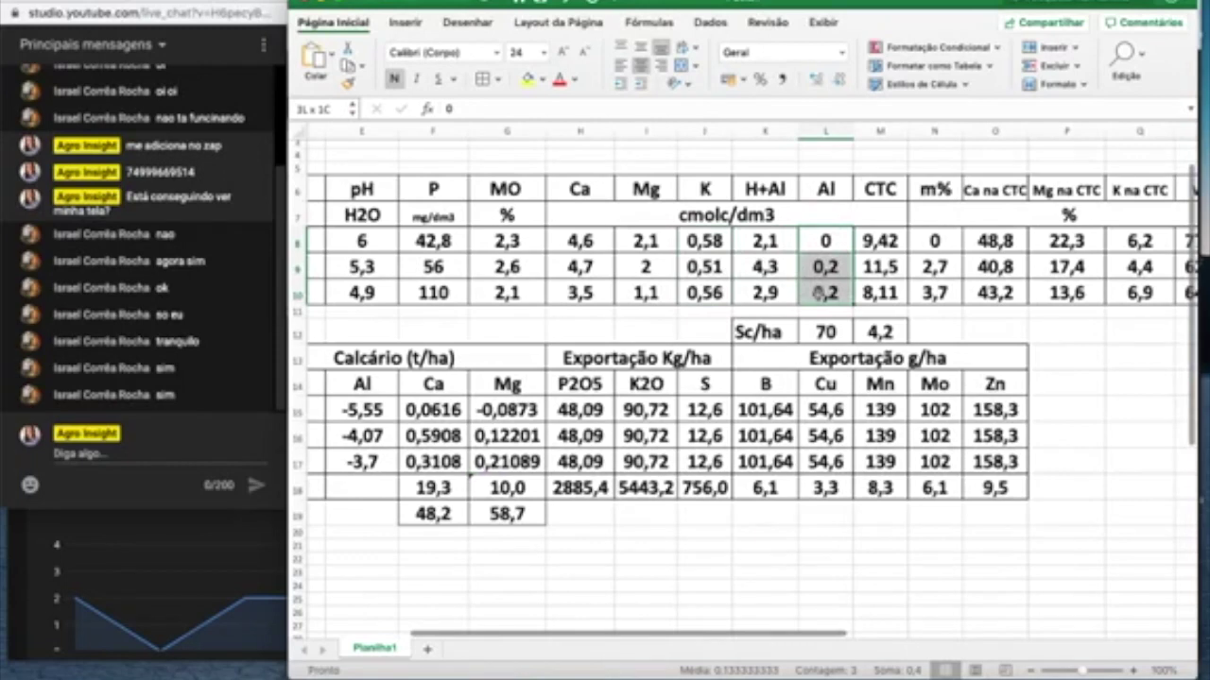
Highlight the m% values of the three areas to review their aluminium saturation
{"action": "left_click", "coordinate": [941, 241]}
{"action": "left_click_drag", "start_coordinate": [941, 241], "coordinate": [933, 294]}
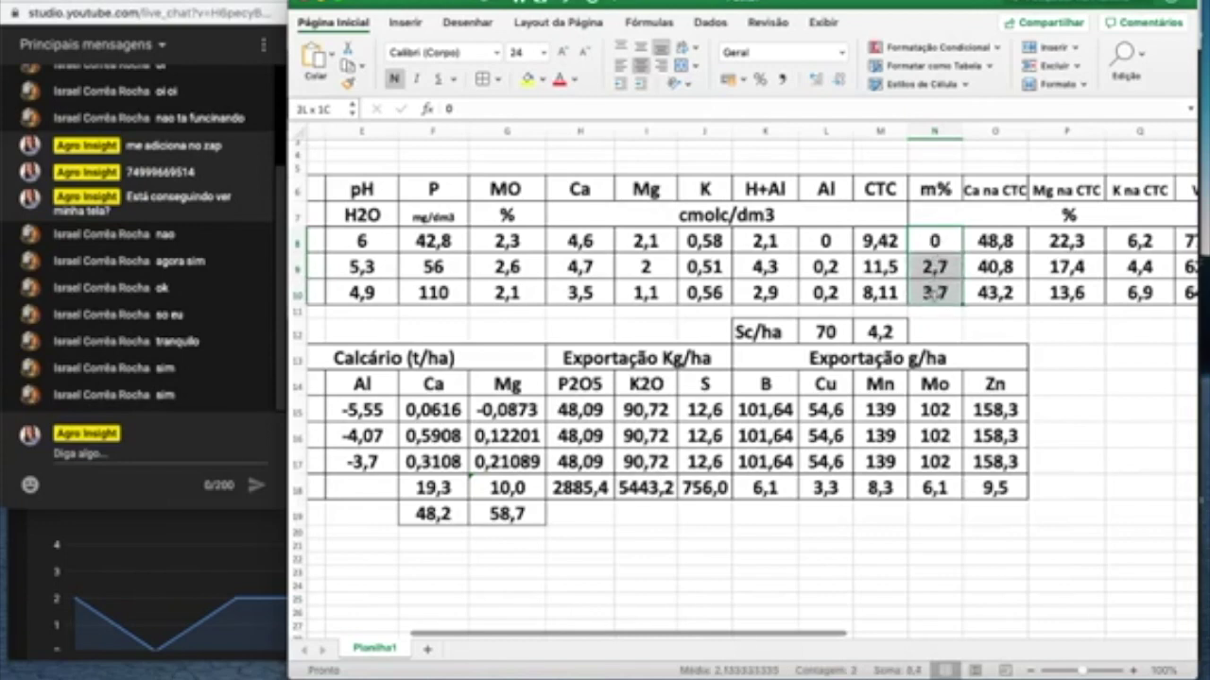
{"action": "scroll", "coordinate": [943, 268], "scroll_direction": "right", "scroll_amount": 1}
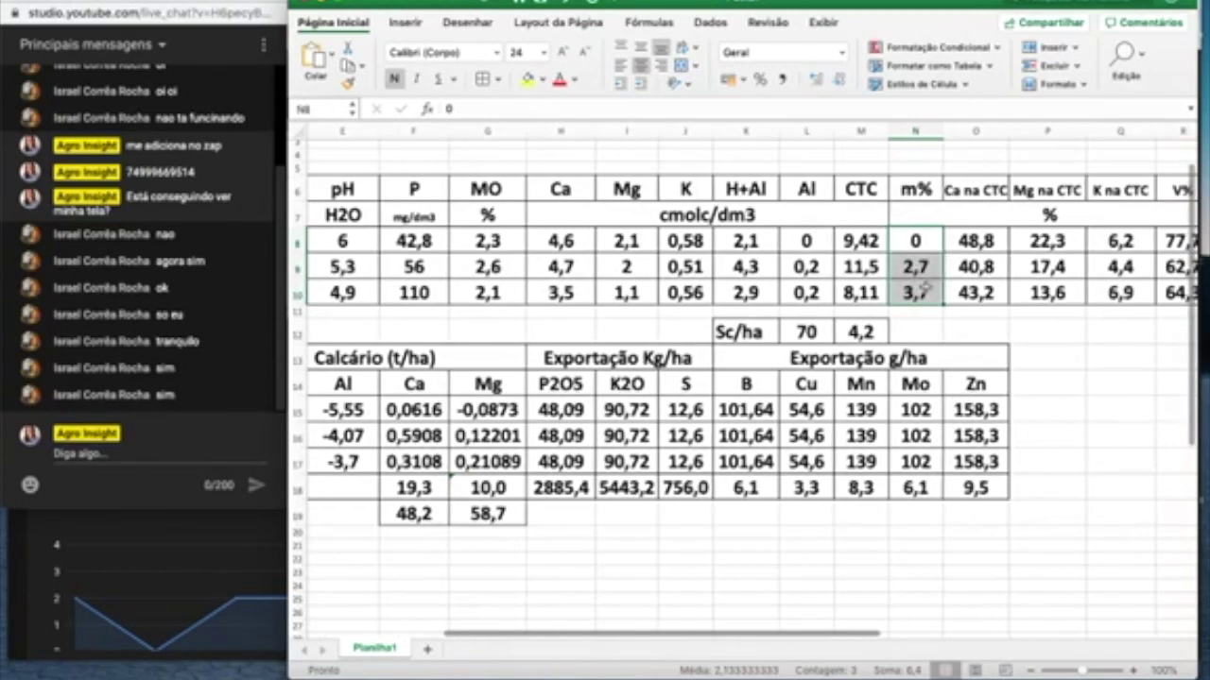
{"action": "left_click_drag", "start_coordinate": [926, 238], "coordinate": [922, 295]}
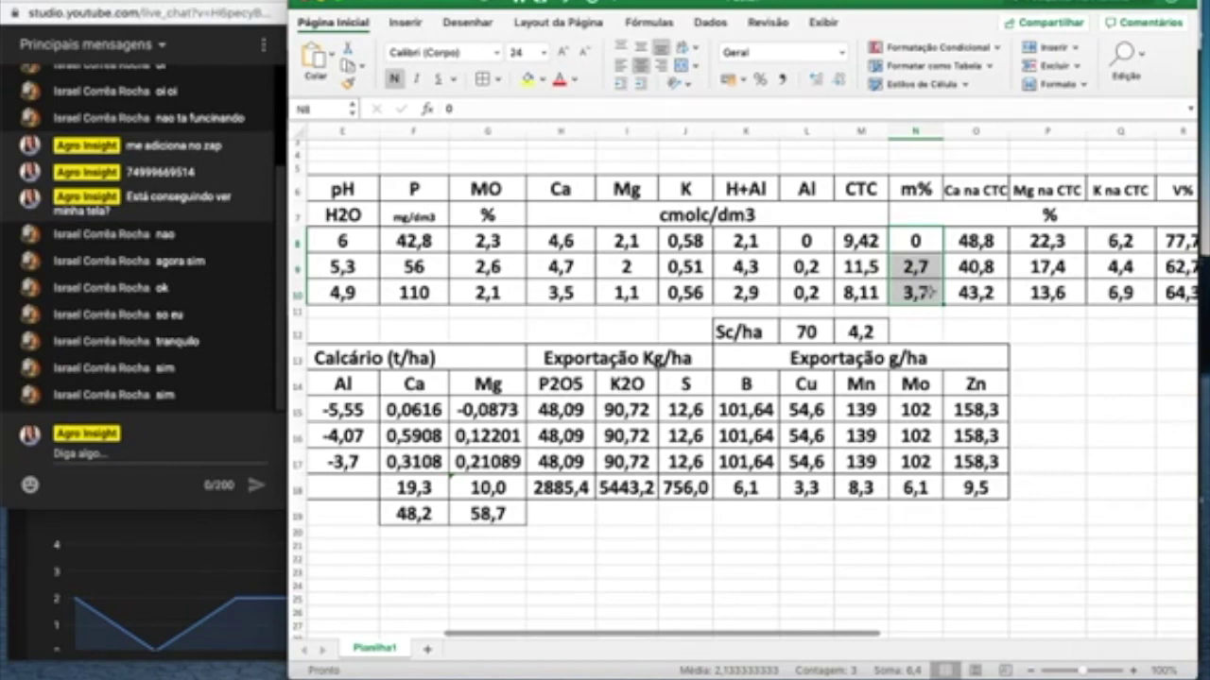
{"action": "scroll", "coordinate": [931, 293], "scroll_direction": "right", "scroll_amount": 1}
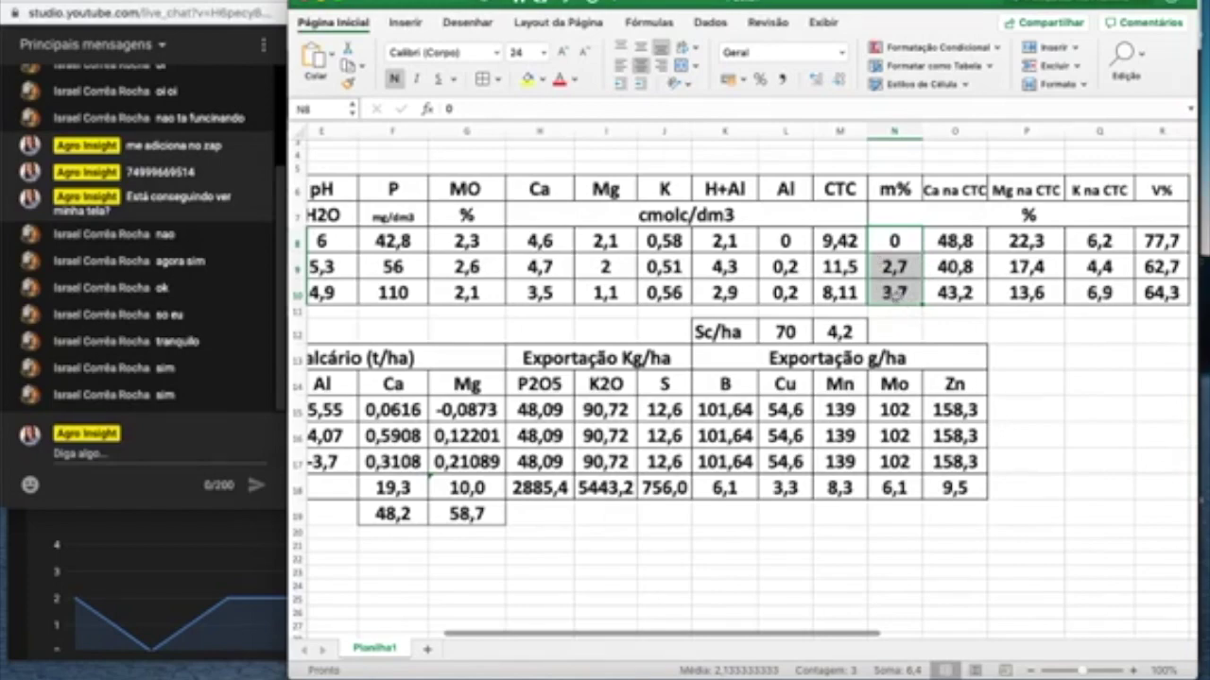
Examine the soil analysis table from Argila to V% together with the liming and nutrient export figures below it
{"action": "scroll", "coordinate": [408, 269], "scroll_direction": "left", "scroll_amount": 3}
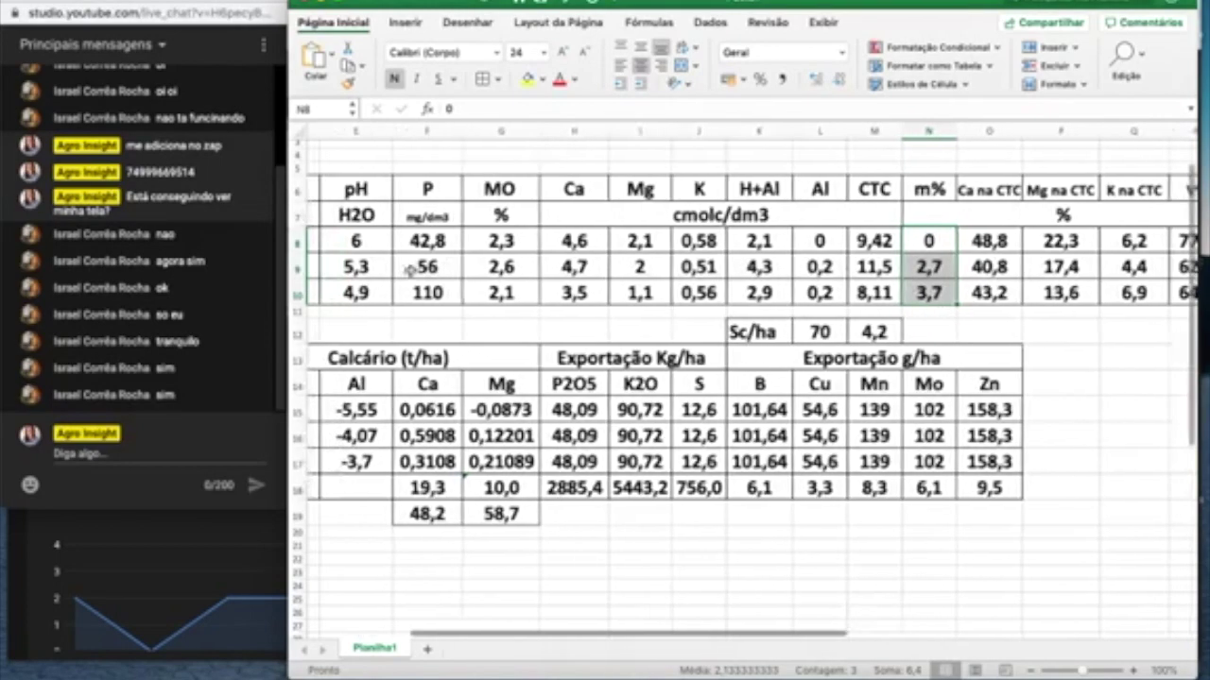
{"action": "scroll", "coordinate": [409, 268], "scroll_direction": "left", "scroll_amount": 2}
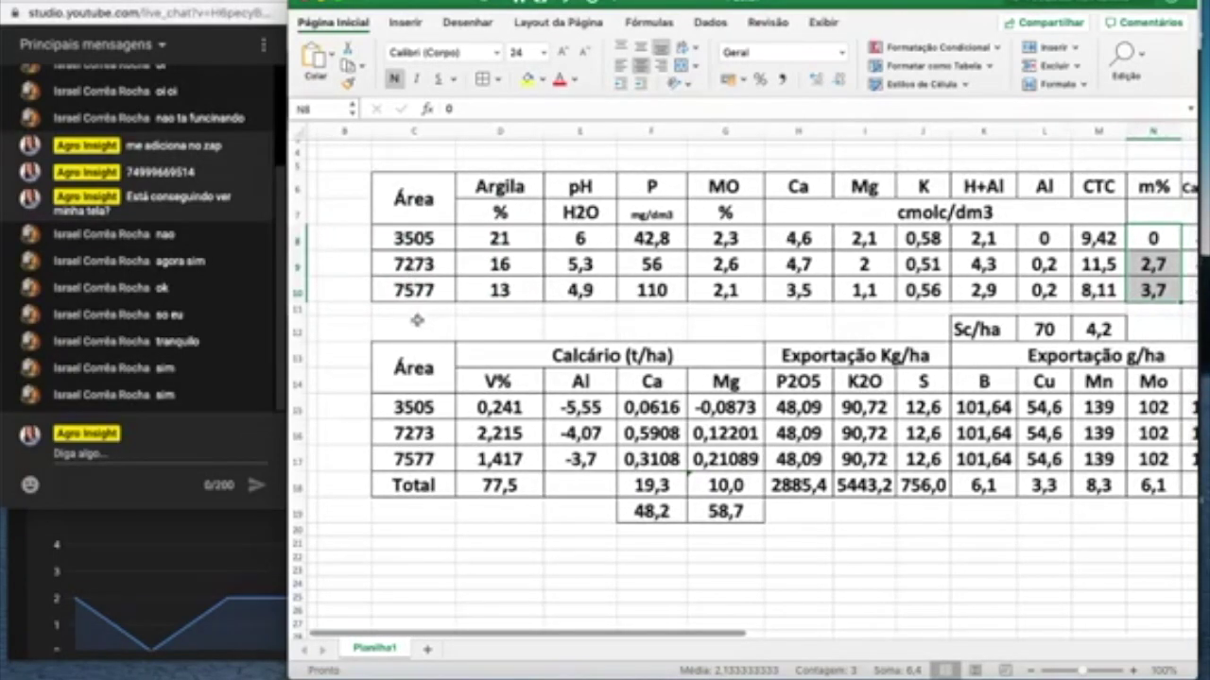
{"action": "scroll", "coordinate": [417, 320], "scroll_direction": "down", "scroll_amount": 1}
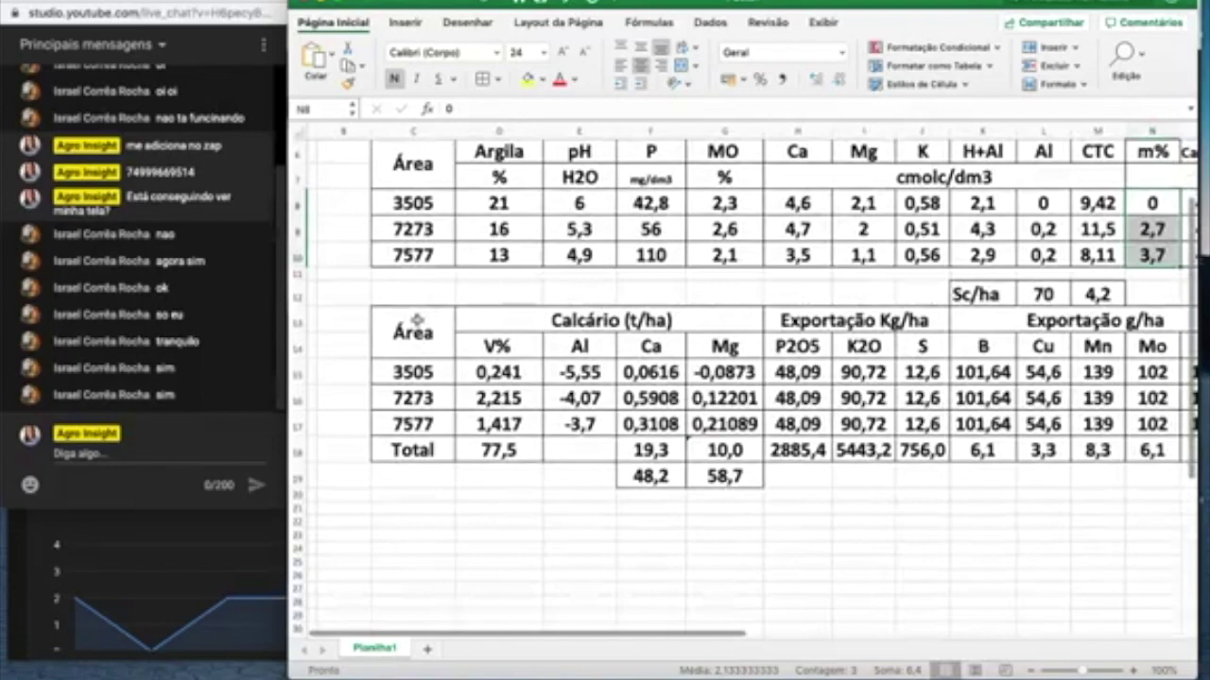
{"action": "scroll", "coordinate": [417, 320], "scroll_direction": "right", "scroll_amount": 1}
{"action": "scroll", "coordinate": [417, 321], "scroll_direction": "down", "scroll_amount": 1}
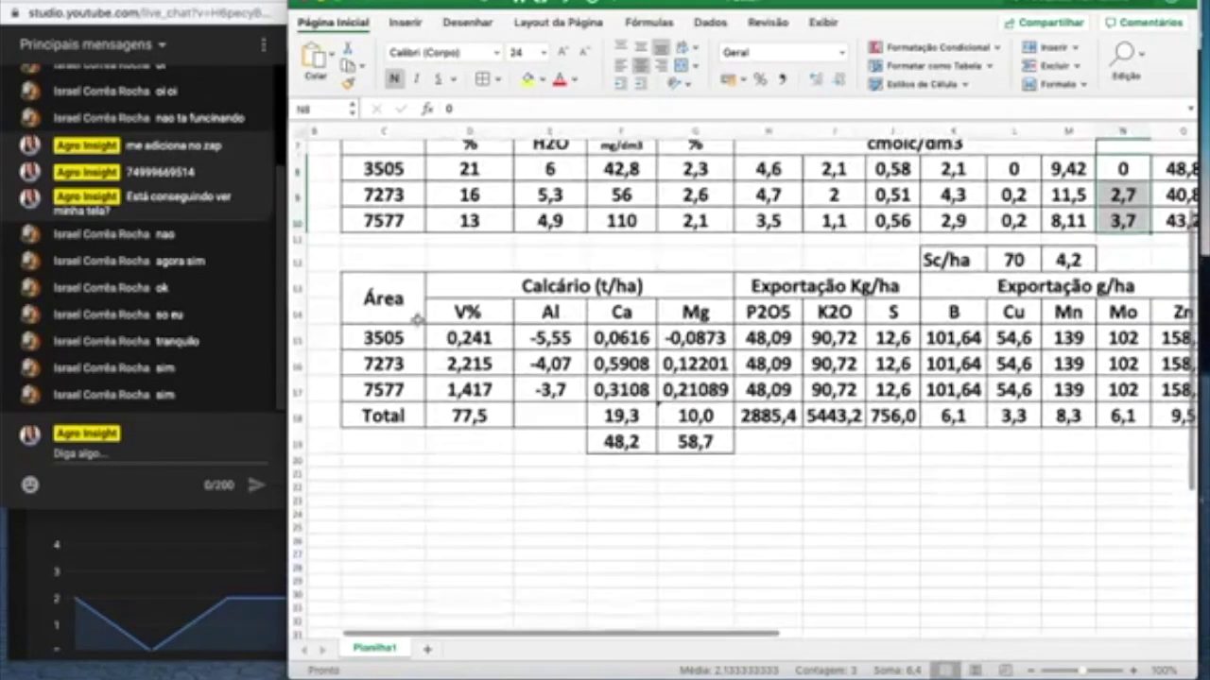
{"action": "scroll", "coordinate": [417, 320], "scroll_direction": "down", "scroll_amount": 2}
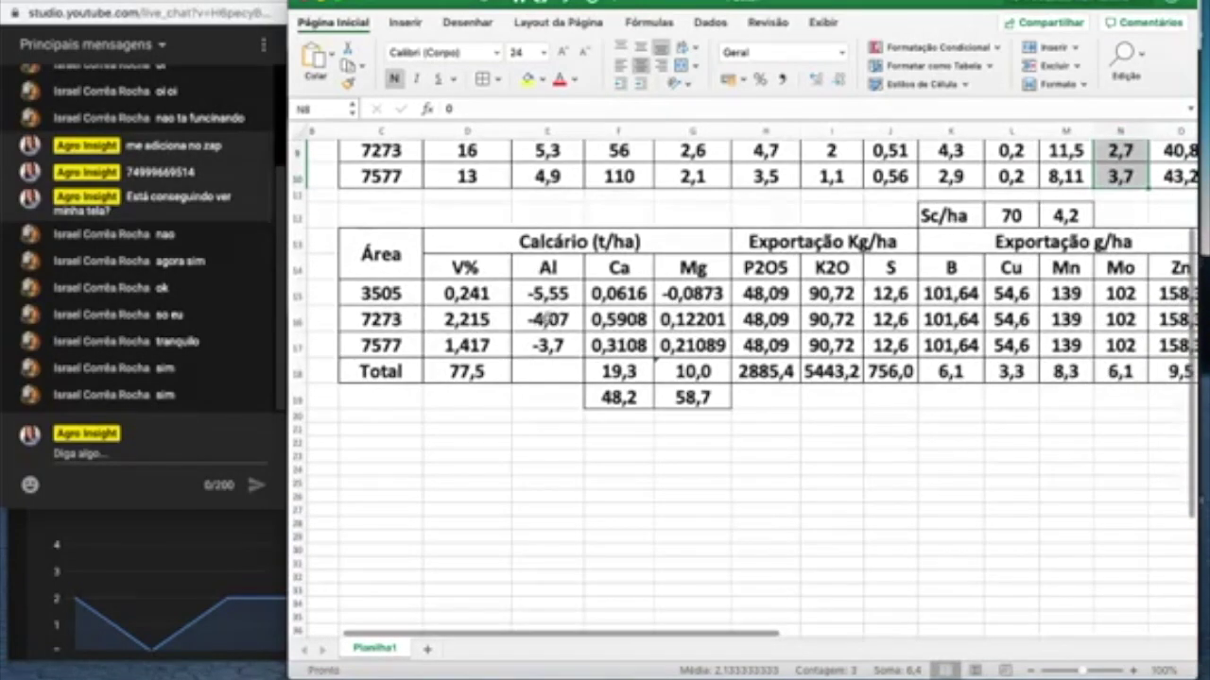
{"action": "scroll", "coordinate": [548, 318], "scroll_direction": "up", "scroll_amount": 5}
{"action": "scroll", "coordinate": [547, 317], "scroll_direction": "up", "scroll_amount": 1}
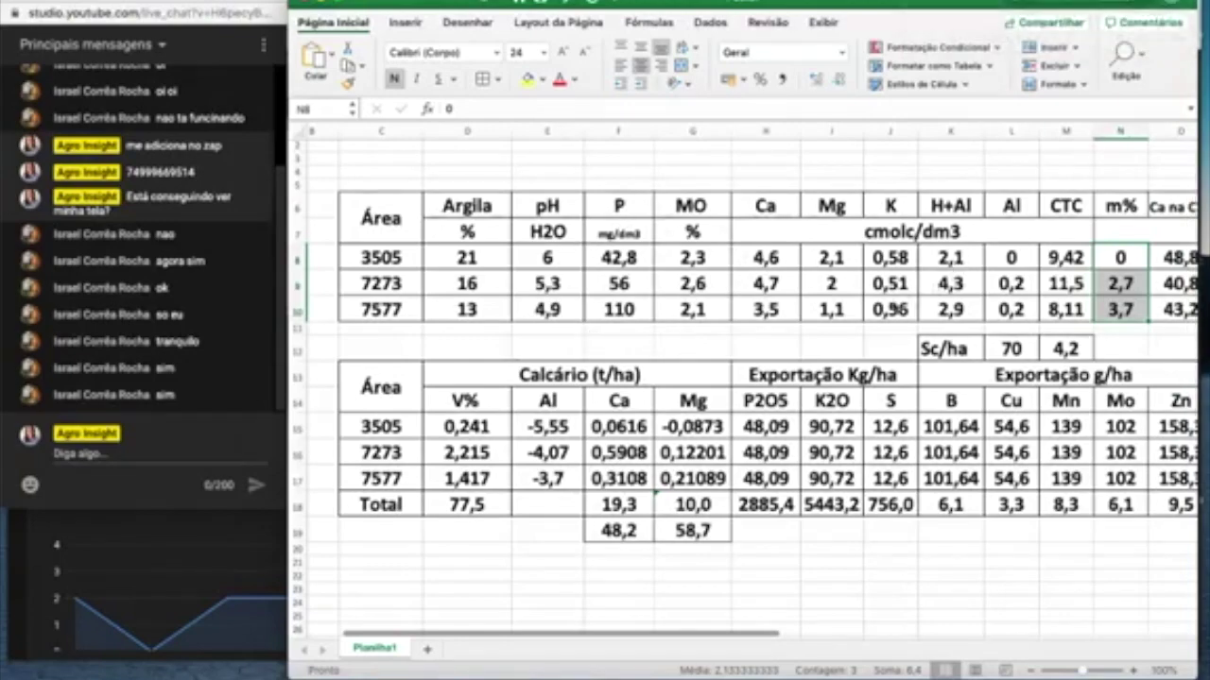
{"action": "scroll", "coordinate": [746, 378], "scroll_direction": "right", "scroll_amount": 3}
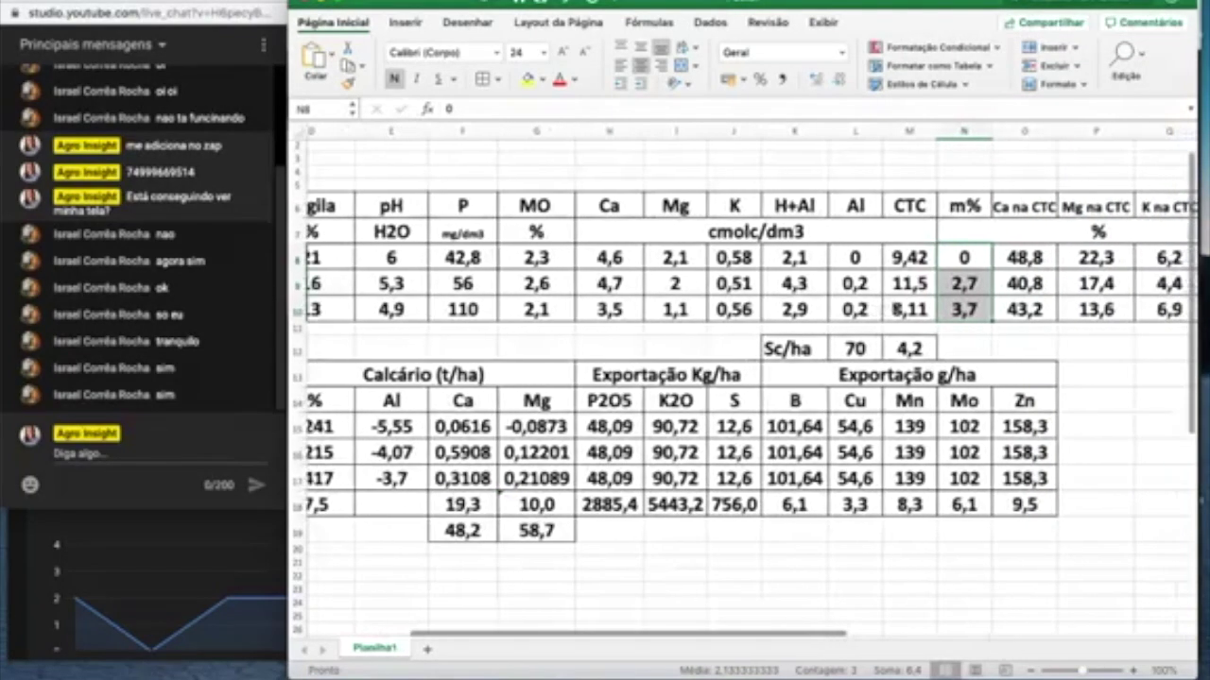
{"action": "scroll", "coordinate": [893, 311], "scroll_direction": "right", "scroll_amount": 3}
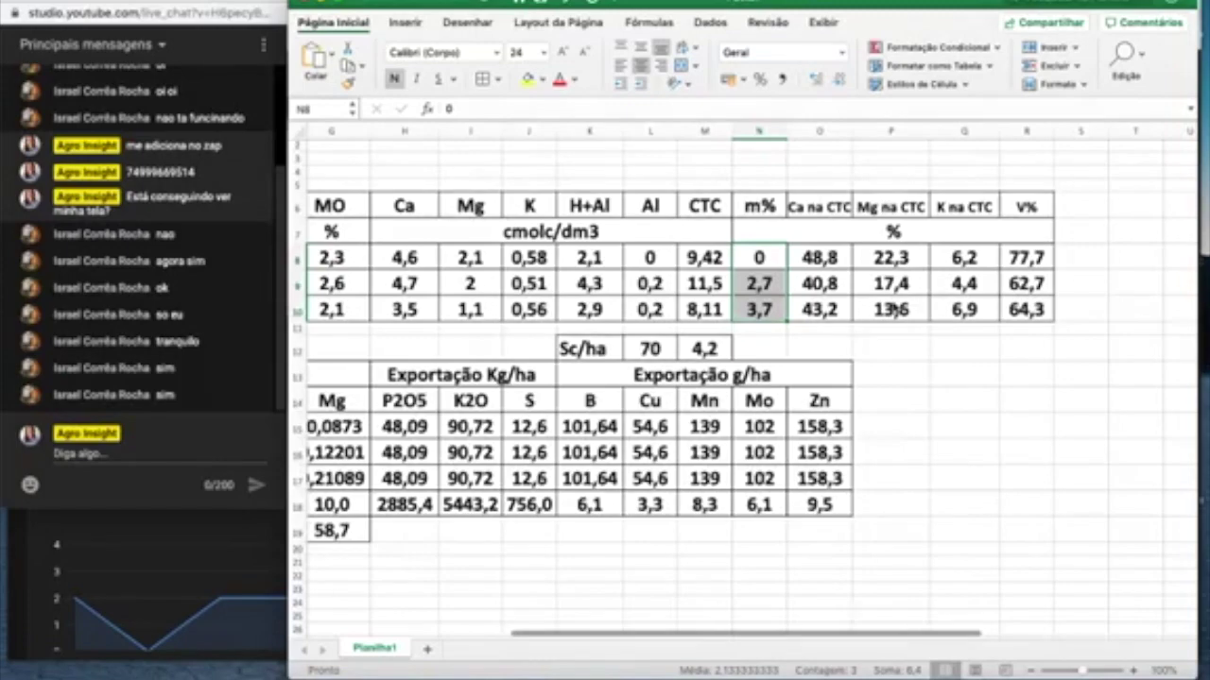
{"action": "scroll", "coordinate": [894, 310], "scroll_direction": "left", "scroll_amount": 8}
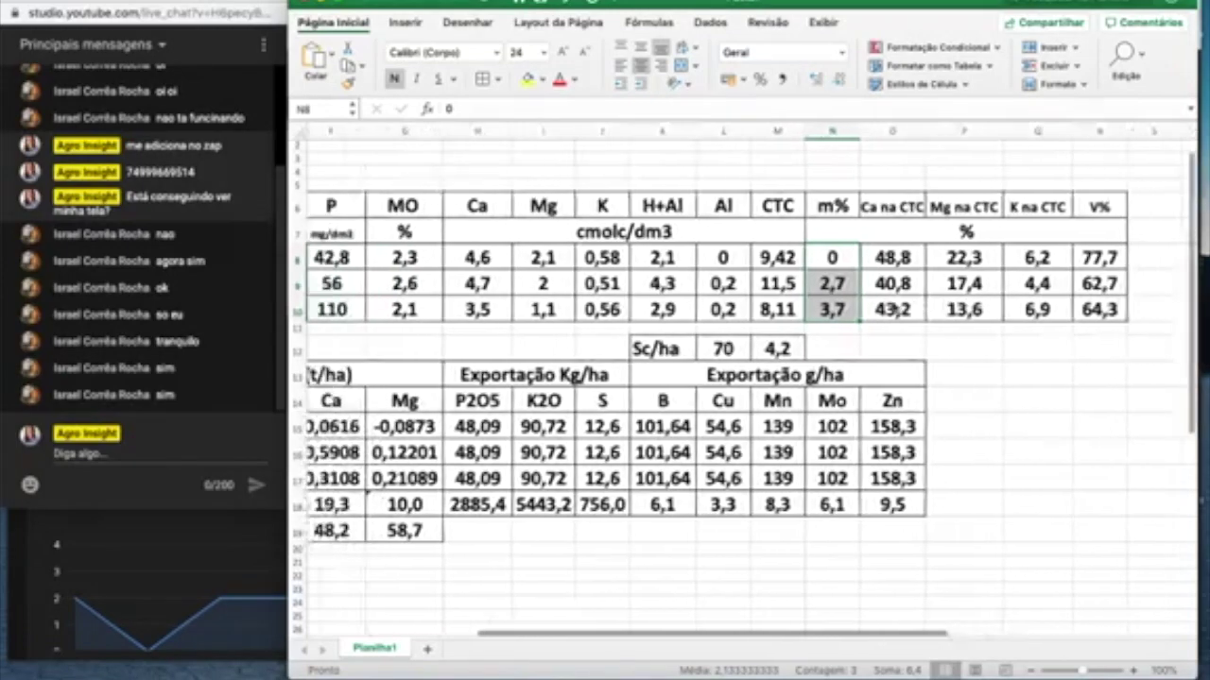
{"action": "scroll", "coordinate": [893, 310], "scroll_direction": "left", "scroll_amount": 2}
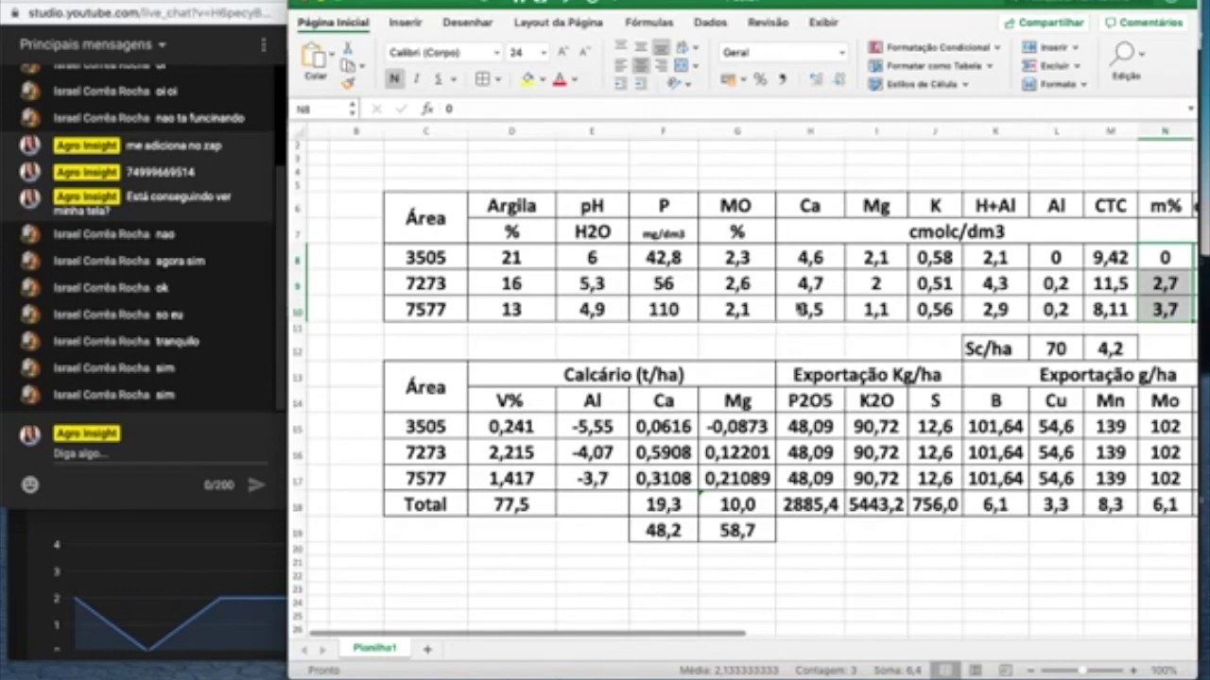
Inspect the first area's Ca and Mg contents, and highlight the Mg and K contents of all three areas against the saturation percentages
{"action": "left_click", "coordinate": [809, 263]}
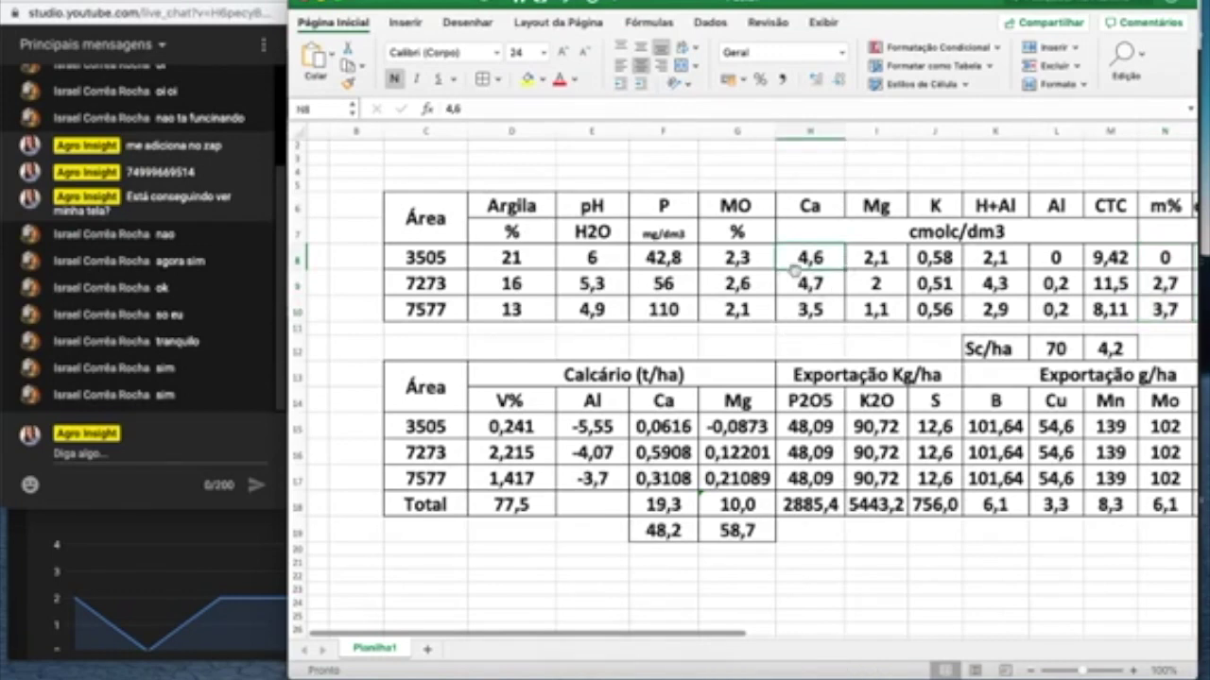
{"action": "left_click", "coordinate": [877, 258]}
{"action": "scroll", "coordinate": [877, 258], "scroll_direction": "right", "scroll_amount": 3}
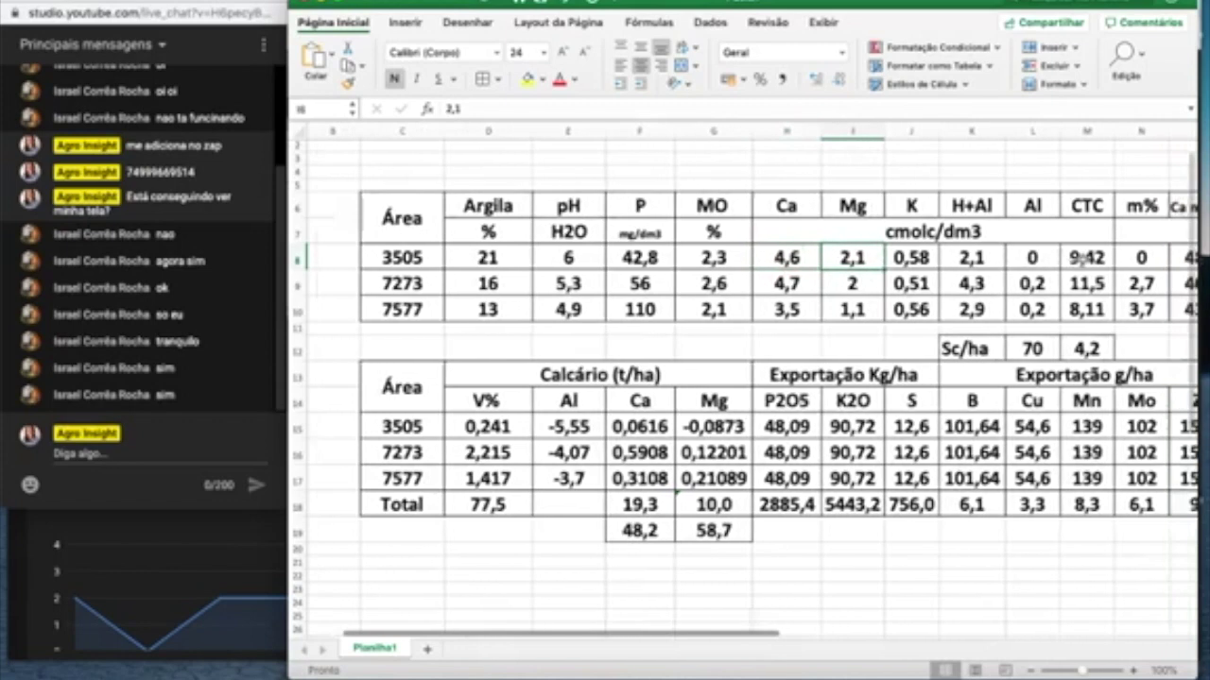
{"action": "left_click", "coordinate": [751, 257]}
{"action": "left_click_drag", "start_coordinate": [752, 253], "coordinate": [855, 314]}
{"action": "left_click_drag", "start_coordinate": [822, 253], "coordinate": [898, 312]}
{"action": "scroll", "coordinate": [1024, 315], "scroll_direction": "right", "scroll_amount": 5}
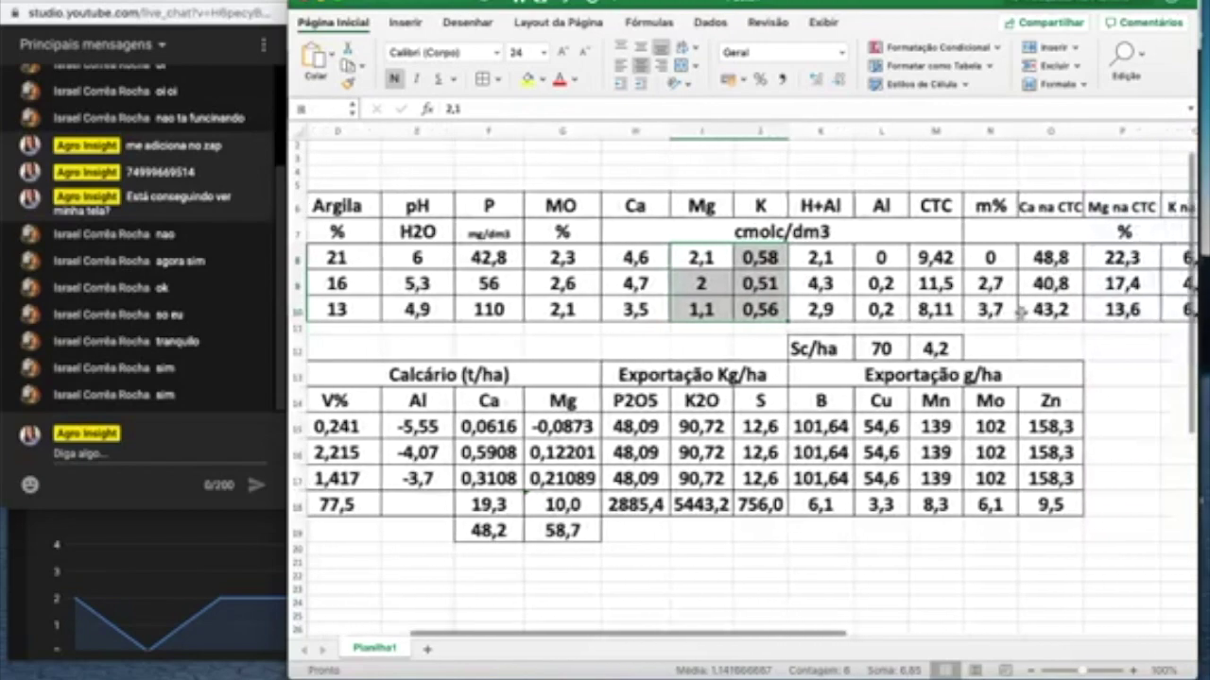
{"action": "scroll", "coordinate": [1023, 315], "scroll_direction": "right", "scroll_amount": 3}
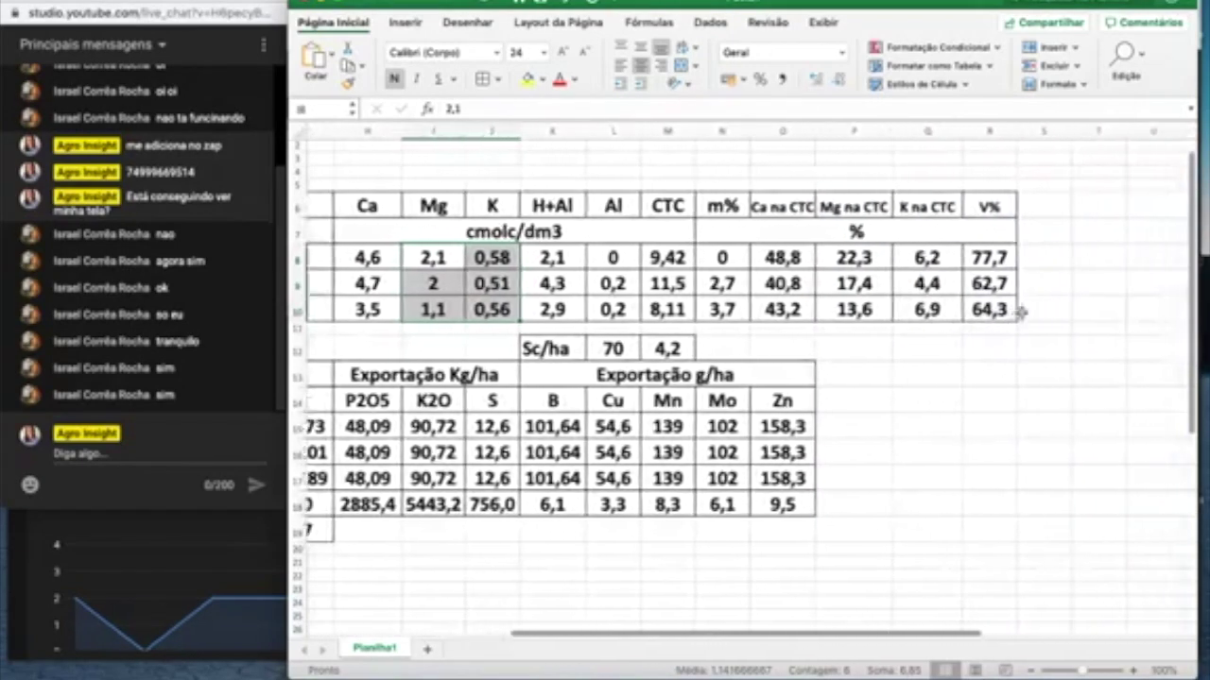
Highlight the V%, Al, Ca and Mg liming figures of the Calcário (t/ha) table for review, then clear the highlight
{"action": "scroll", "coordinate": [950, 308], "scroll_direction": "left", "scroll_amount": 5}
{"action": "scroll", "coordinate": [880, 309], "scroll_direction": "left", "scroll_amount": 3}
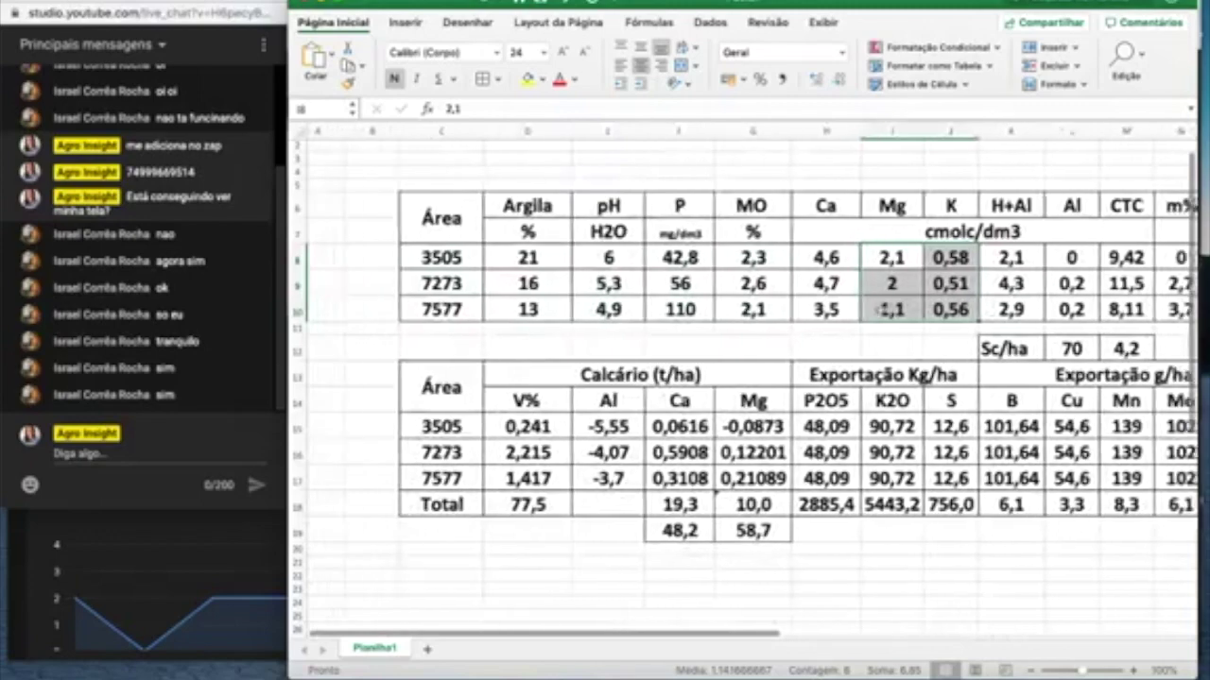
{"action": "scroll", "coordinate": [879, 309], "scroll_direction": "left", "scroll_amount": 1}
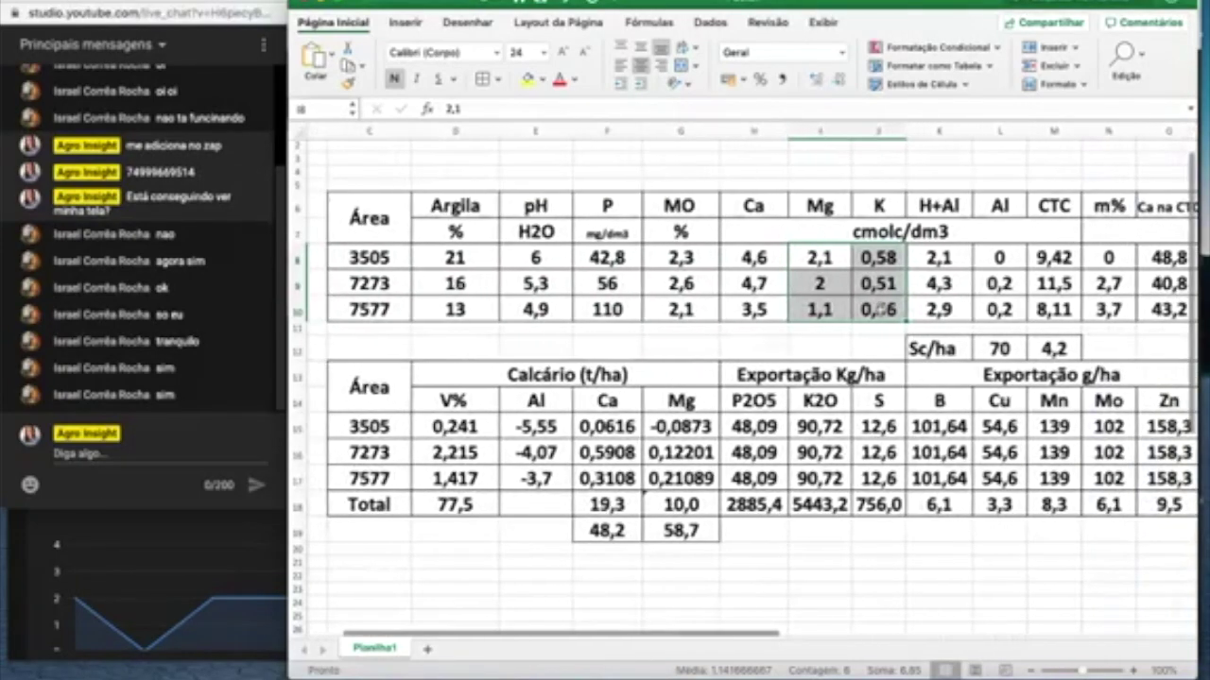
{"action": "scroll", "coordinate": [640, 452], "scroll_direction": "down", "scroll_amount": 1}
{"action": "scroll", "coordinate": [640, 452], "scroll_direction": "down", "scroll_amount": 1}
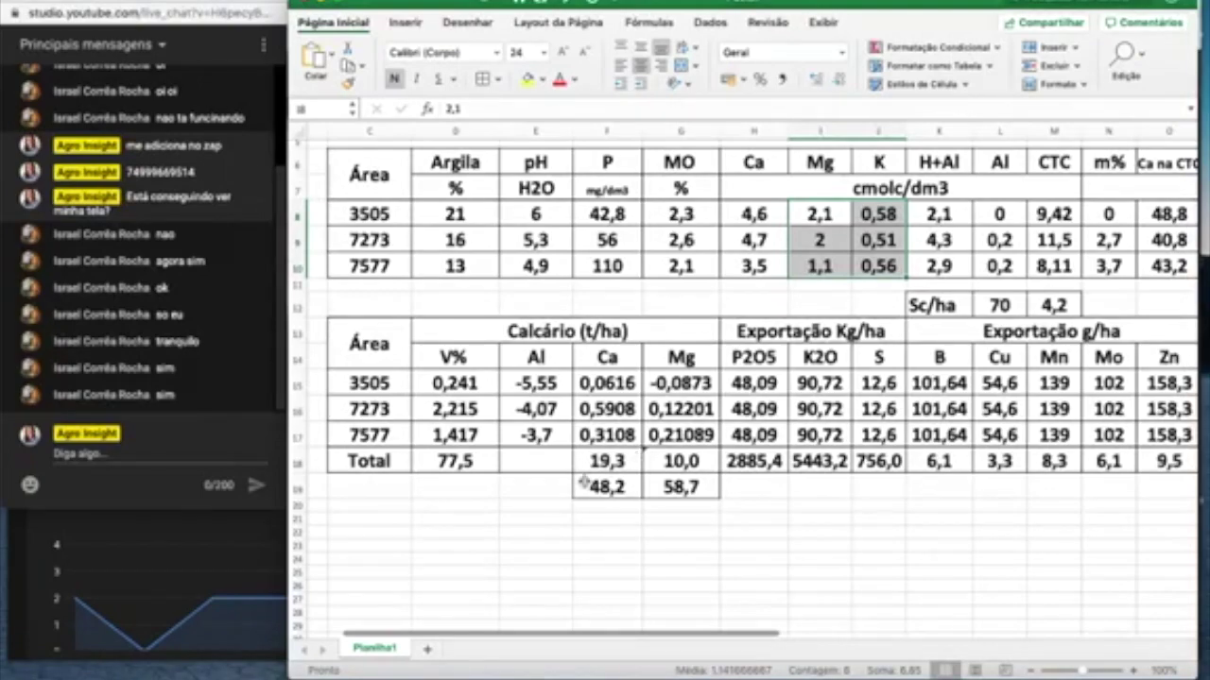
{"action": "scroll", "coordinate": [552, 498], "scroll_direction": "down", "scroll_amount": 3}
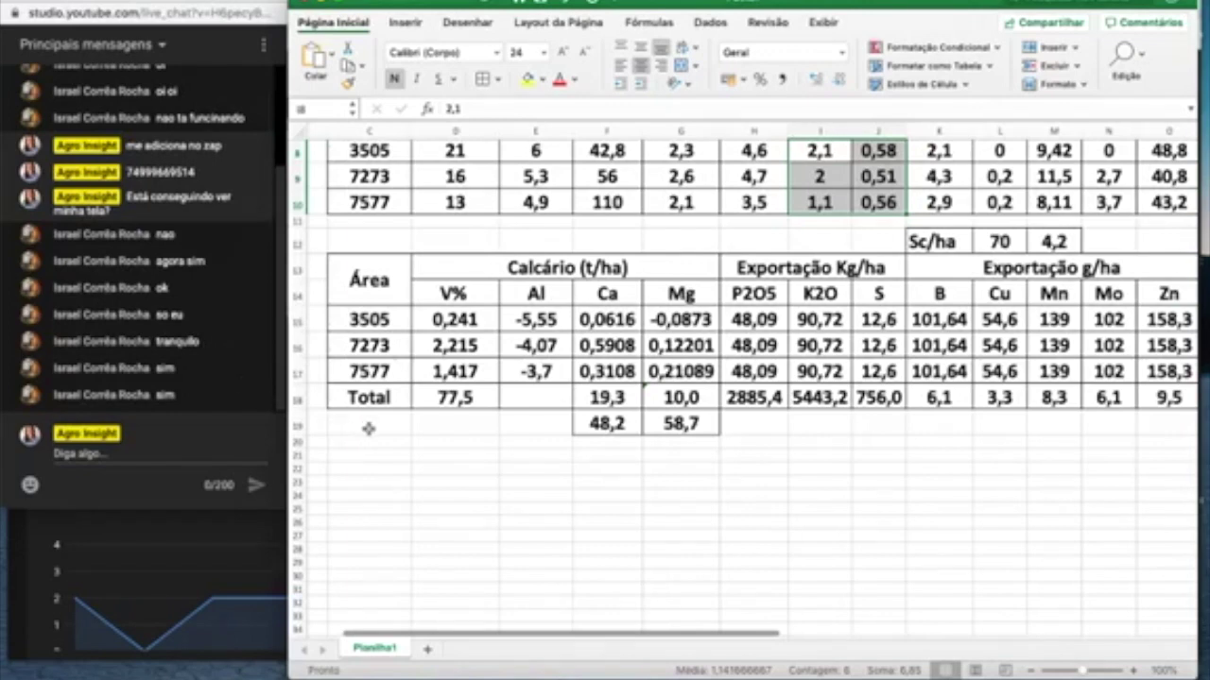
{"action": "left_click", "coordinate": [439, 293]}
{"action": "left_click_drag", "start_coordinate": [439, 293], "coordinate": [445, 395]}
{"action": "left_click_drag", "start_coordinate": [519, 301], "coordinate": [540, 378]}
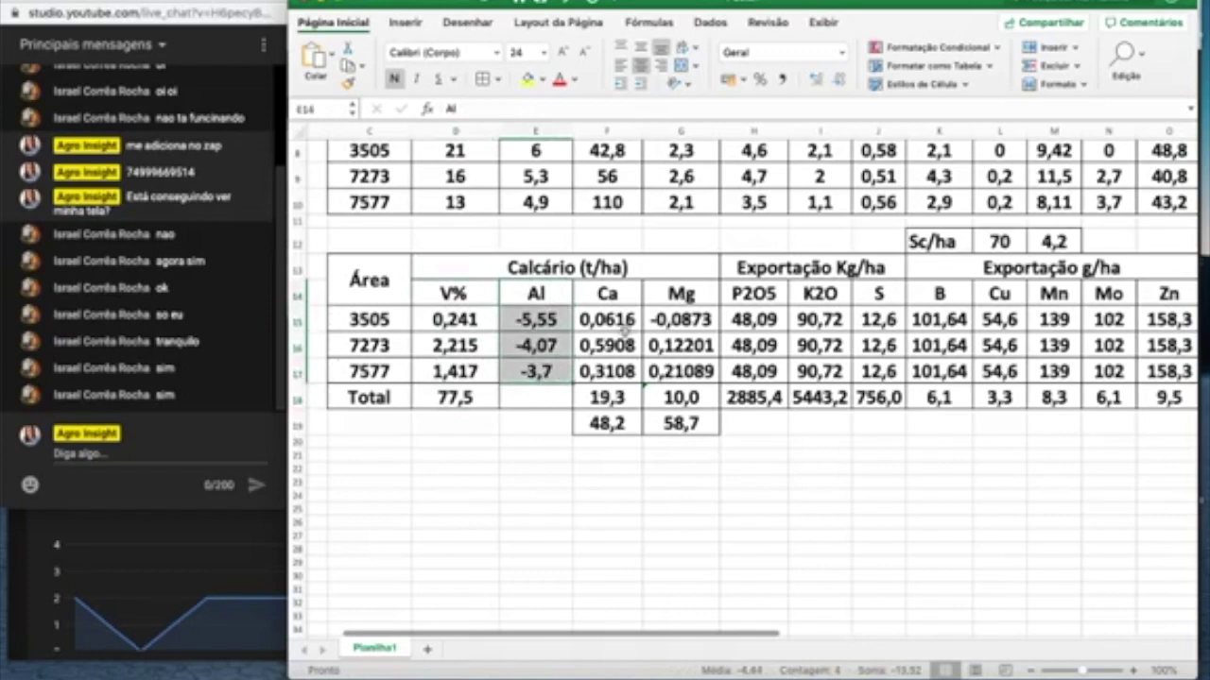
{"action": "left_click_drag", "start_coordinate": [610, 288], "coordinate": [682, 397]}
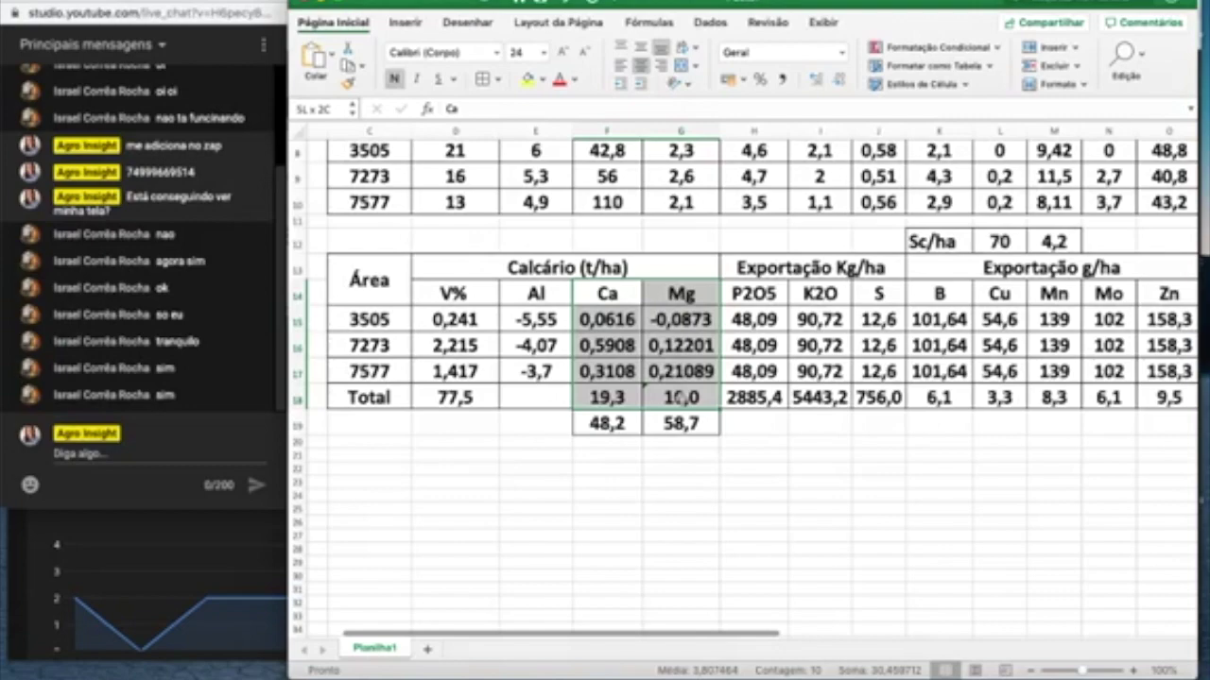
{"action": "left_click_drag", "start_coordinate": [683, 397], "coordinate": [682, 397]}
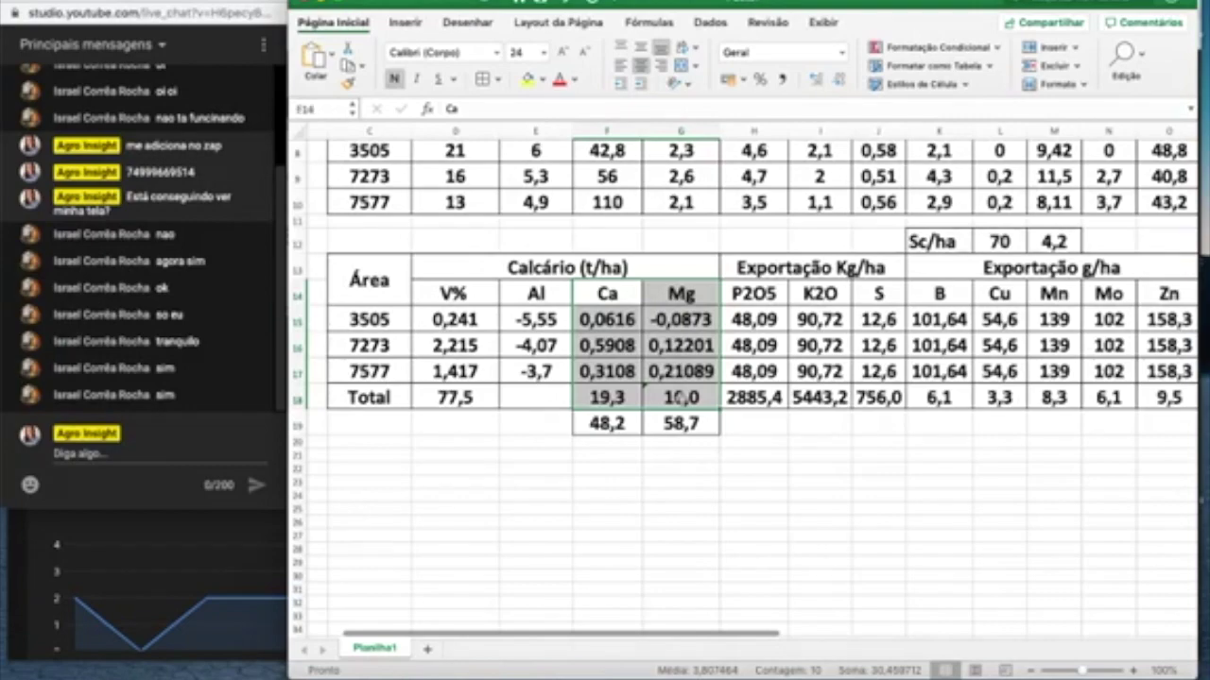
{"action": "left_click", "coordinate": [503, 469]}
Inspect the V% liming formula of area 3505 and the cells it refers to, leaving the formula as it is
{"action": "scroll", "coordinate": [504, 468], "scroll_direction": "right", "scroll_amount": 2}
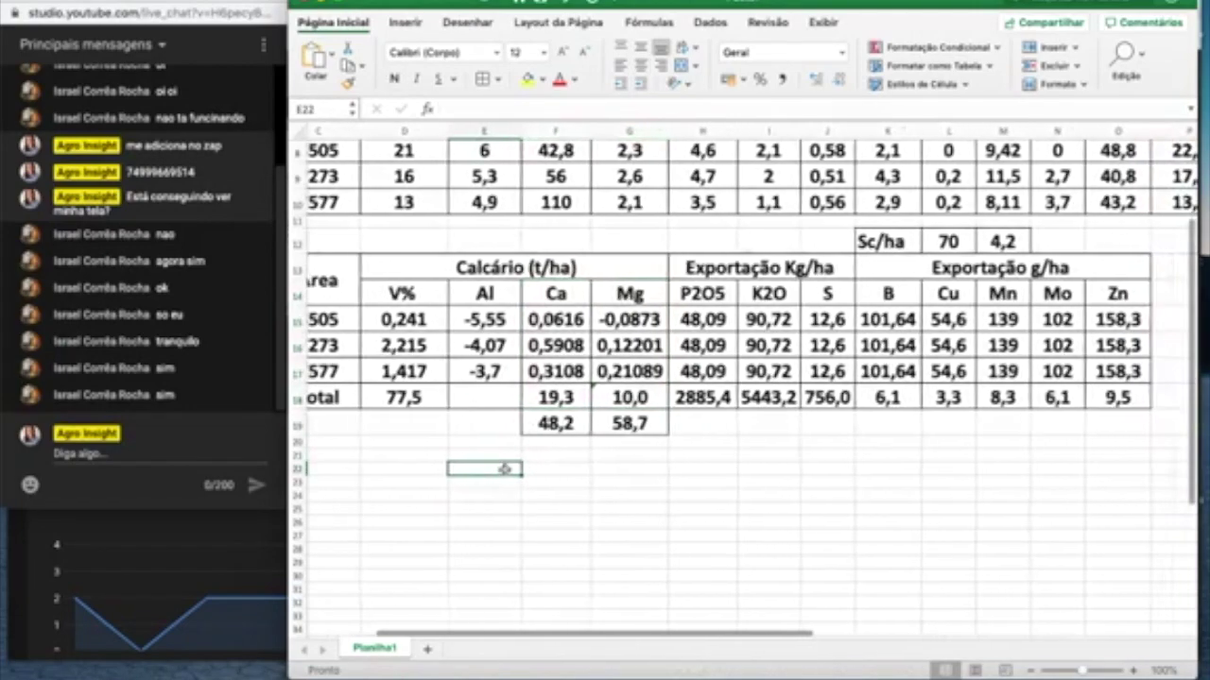
{"action": "double_click", "coordinate": [379, 320]}
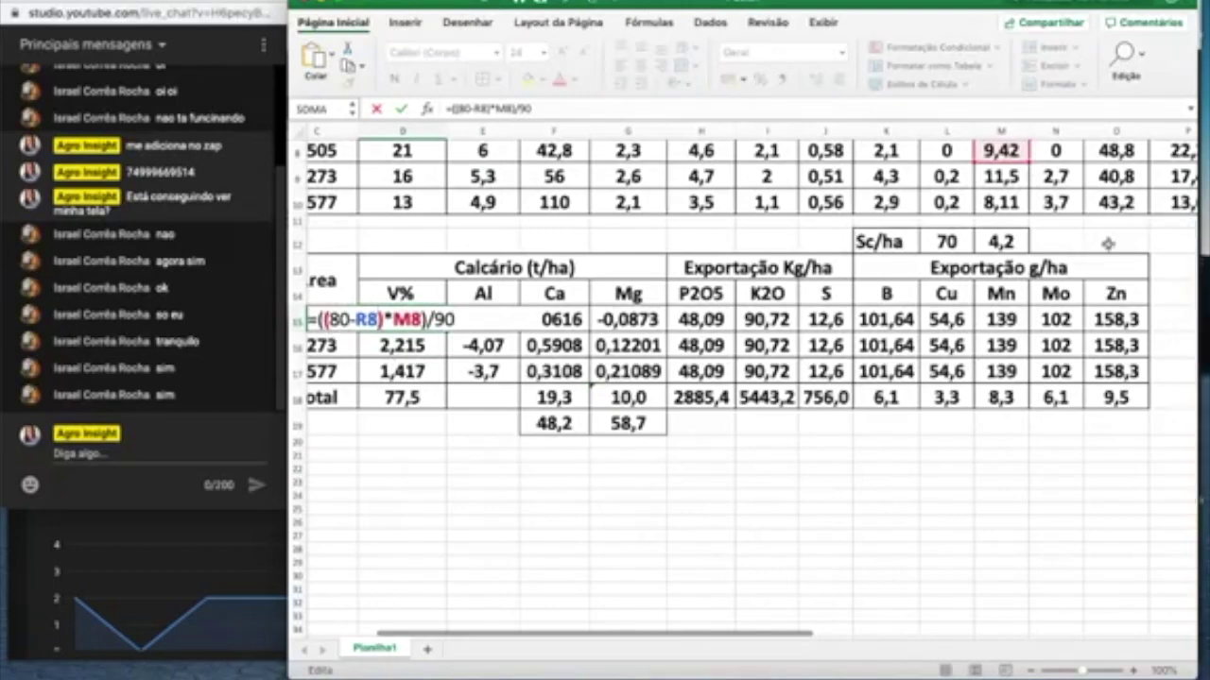
{"action": "scroll", "coordinate": [1038, 241], "scroll_direction": "up", "scroll_amount": 2}
{"action": "scroll", "coordinate": [1037, 241], "scroll_direction": "left", "scroll_amount": 3}
{"action": "scroll", "coordinate": [1038, 242], "scroll_direction": "down", "scroll_amount": 2}
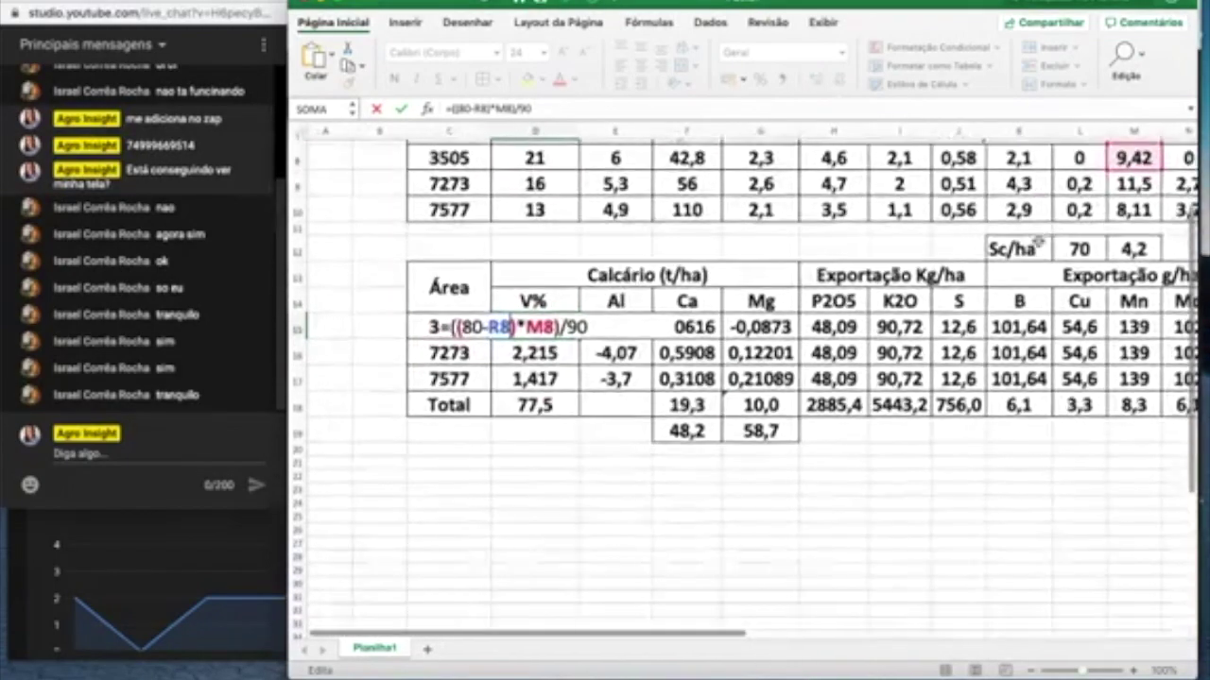
{"action": "scroll", "coordinate": [1037, 242], "scroll_direction": "right", "scroll_amount": 1}
{"action": "scroll", "coordinate": [1038, 244], "scroll_direction": "right", "scroll_amount": 1}
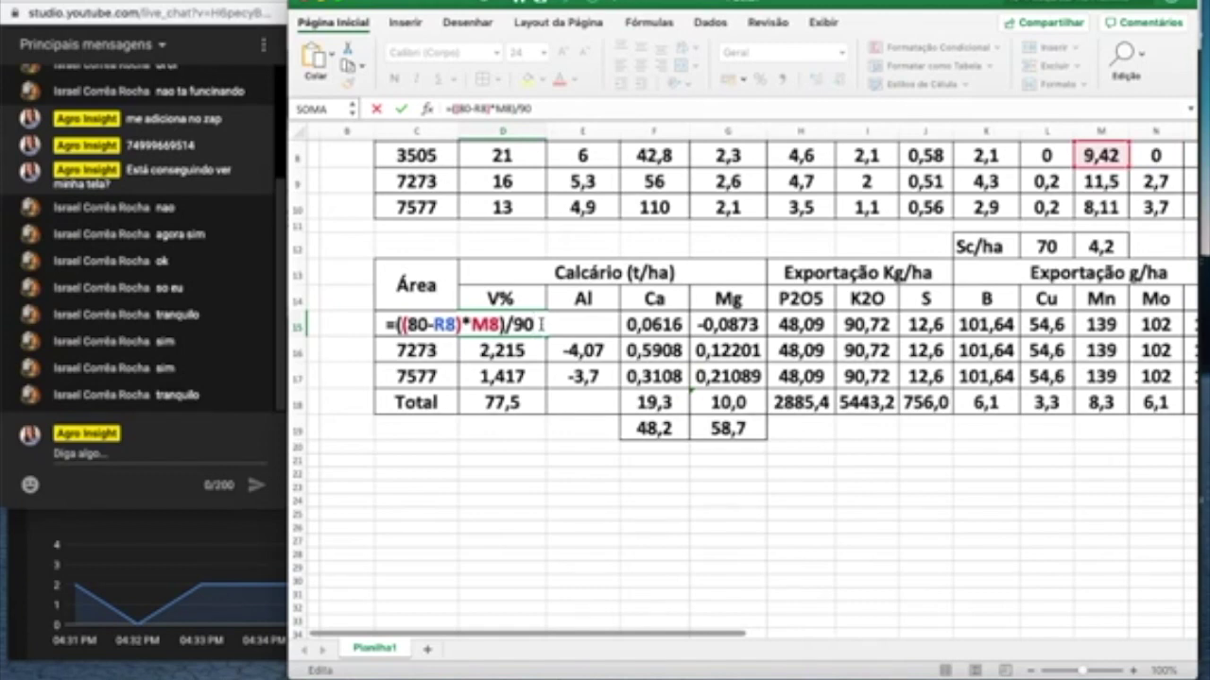
{"action": "key", "text": "Return"}
{"action": "left_click", "coordinate": [496, 323]}
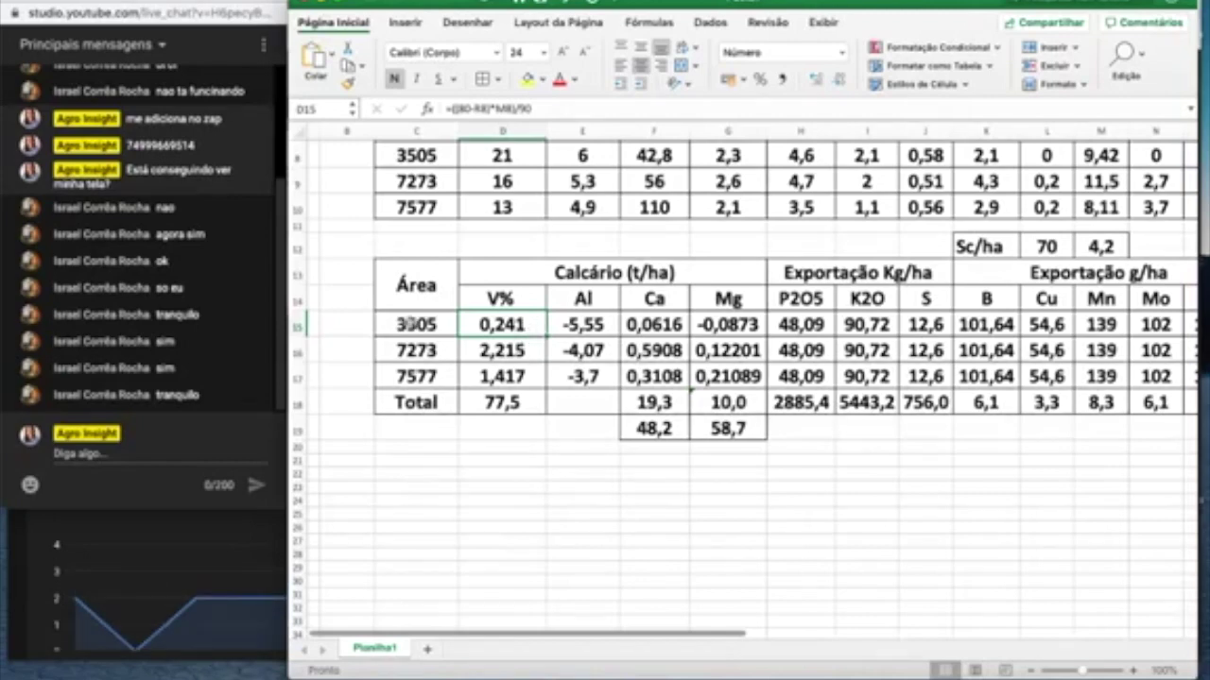
Highlight the liming and export row of area 3505 and compare it with the V% values in the soil analysis table
{"action": "left_click", "coordinate": [297, 324]}
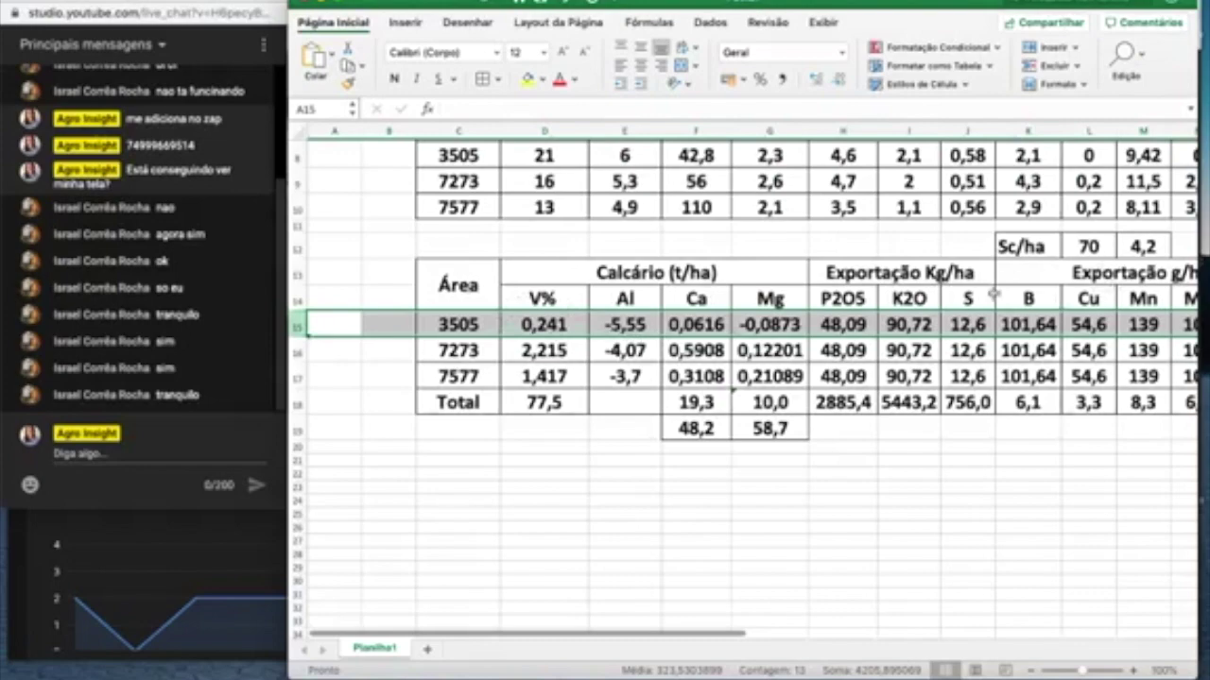
{"action": "scroll", "coordinate": [993, 295], "scroll_direction": "right", "scroll_amount": 5}
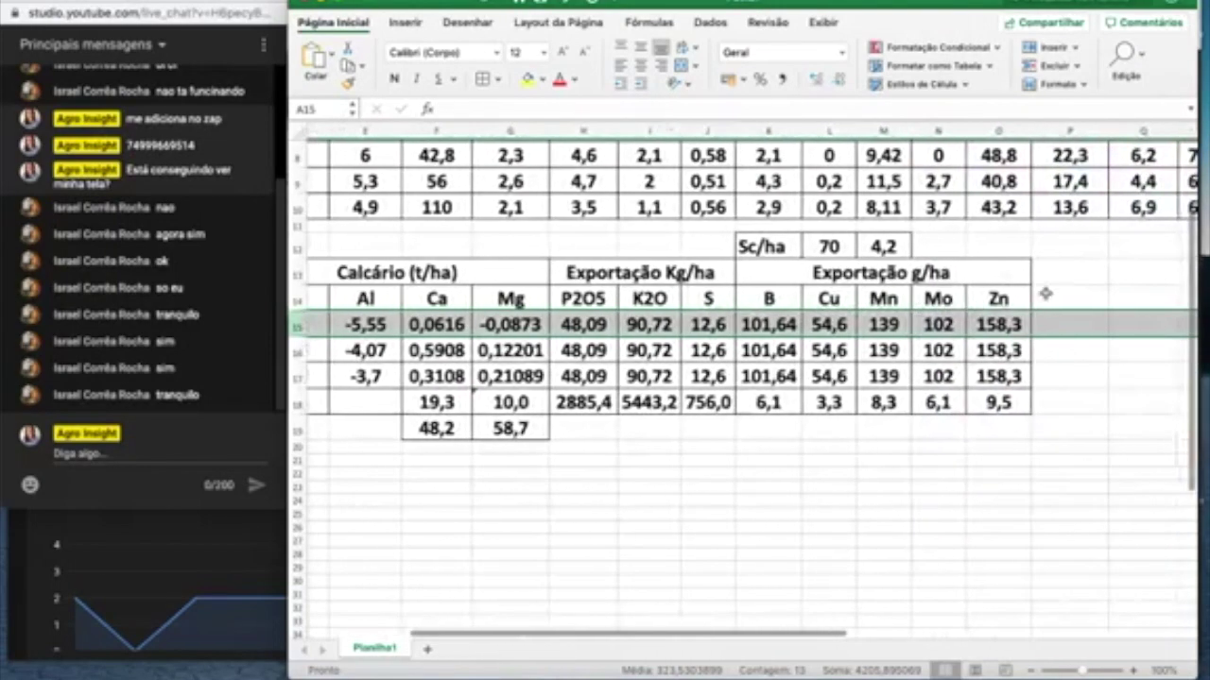
{"action": "scroll", "coordinate": [1045, 294], "scroll_direction": "right", "scroll_amount": 3}
{"action": "scroll", "coordinate": [992, 247], "scroll_direction": "up", "scroll_amount": 2}
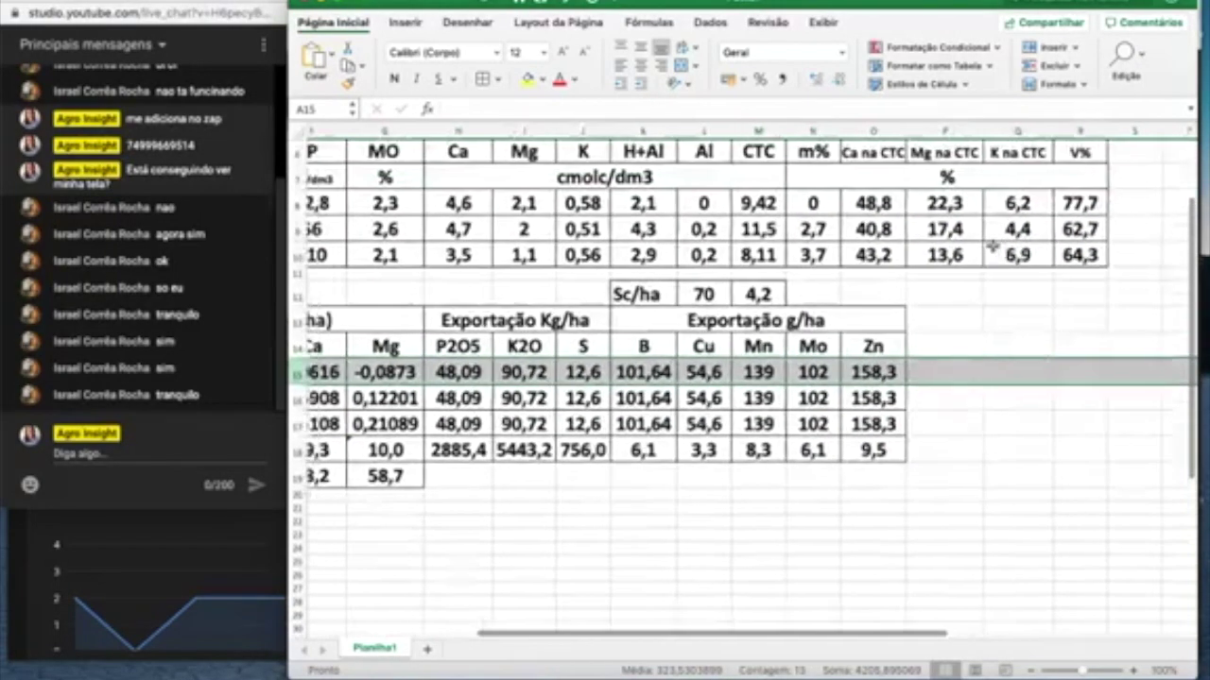
{"action": "scroll", "coordinate": [993, 247], "scroll_direction": "left", "scroll_amount": 6}
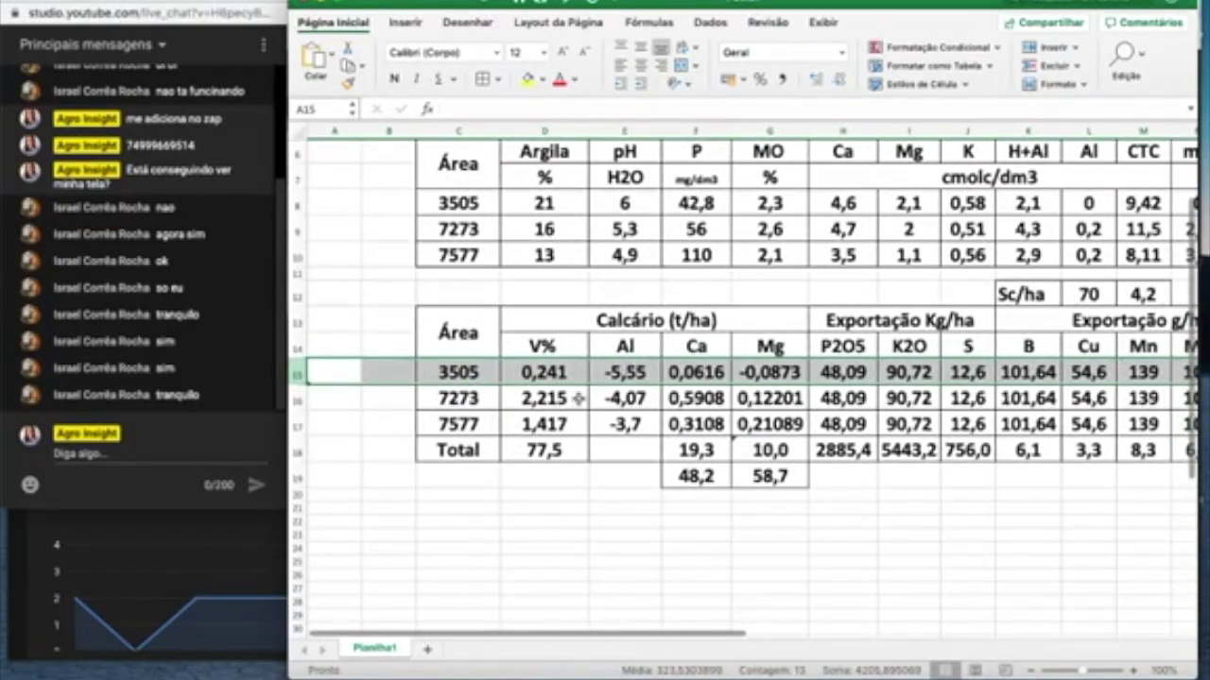
Set the target base saturation to 70 in the V% liming formula of area 7273
{"action": "left_click", "coordinate": [548, 398]}
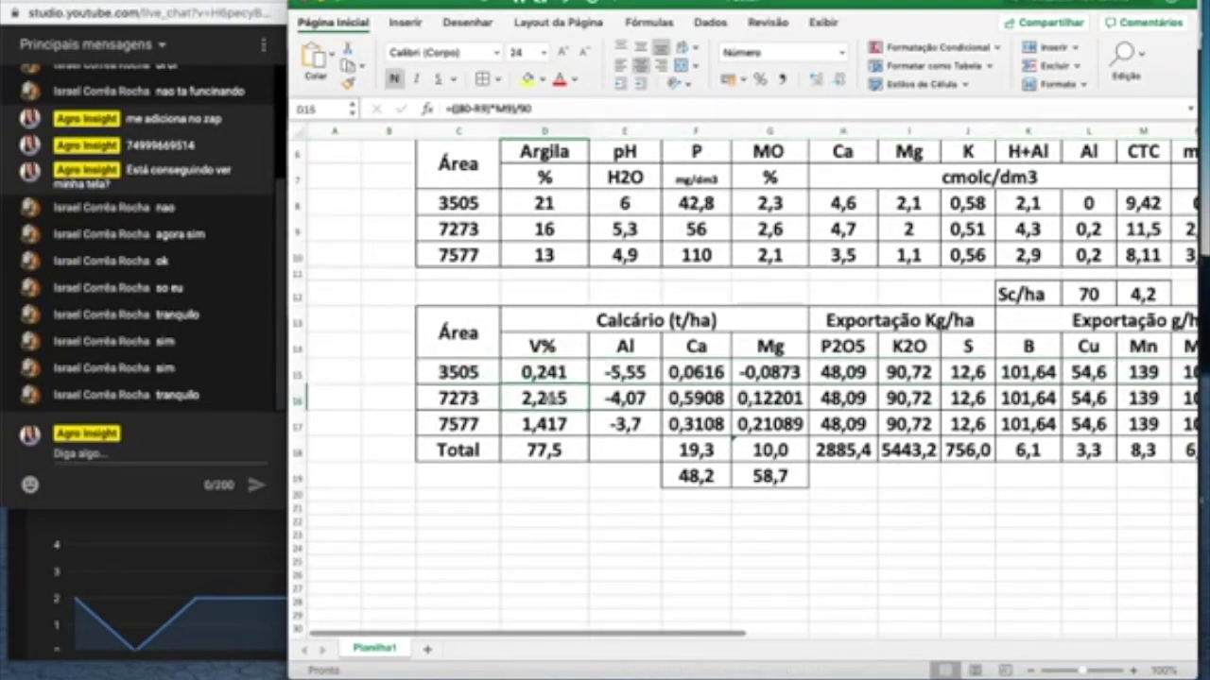
{"action": "double_click", "coordinate": [553, 398]}
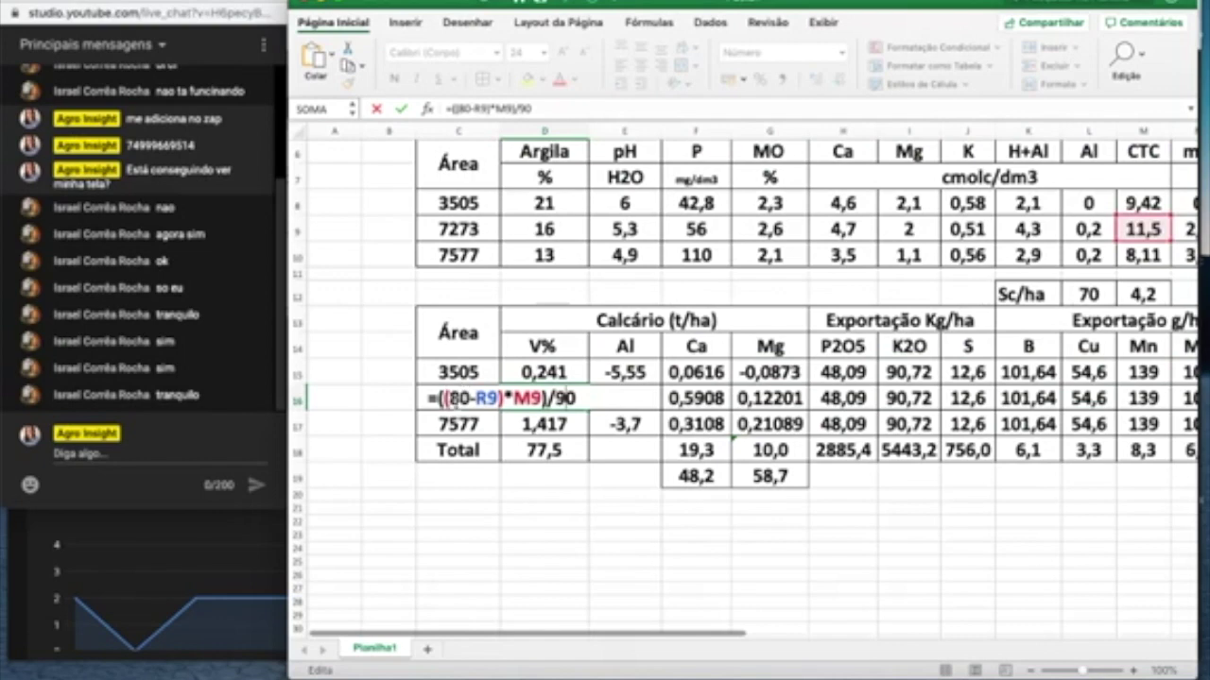
{"action": "left_click", "coordinate": [454, 398]}
{"action": "key", "text": "BackSpace"}
{"action": "type", "text": "7"}
{"action": "key", "text": "Return"}
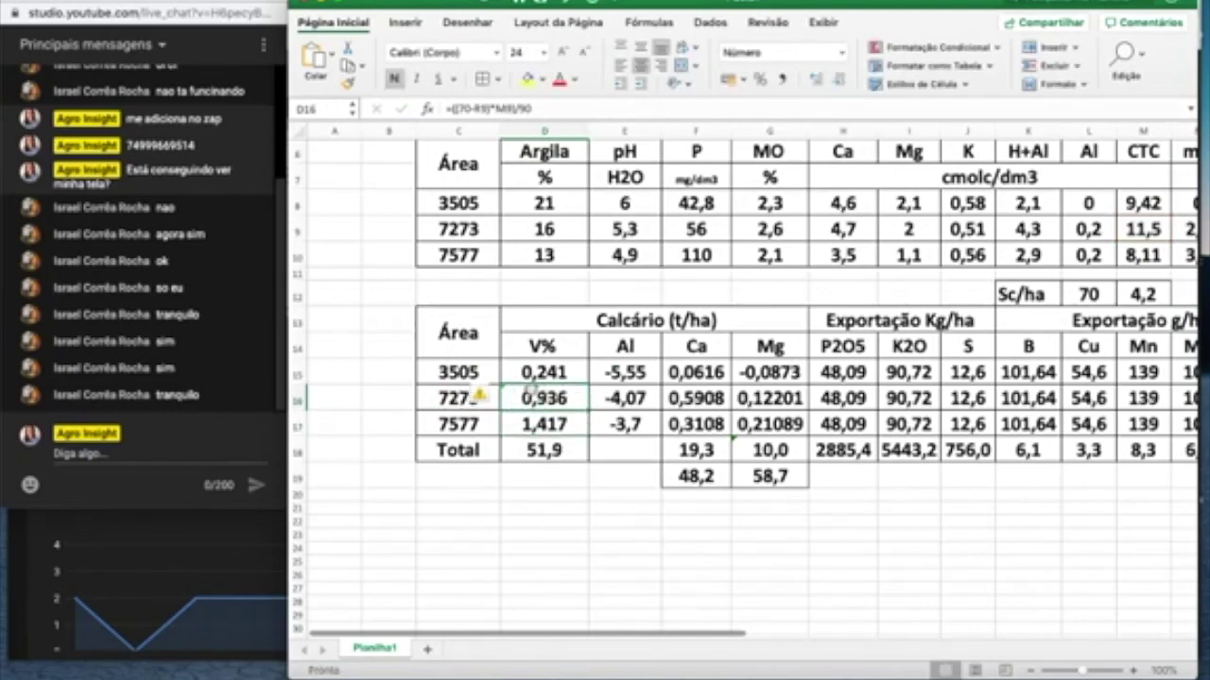
Set the target base saturation back to 80 in area 7273's V% liming formula
{"action": "double_click", "coordinate": [556, 397]}
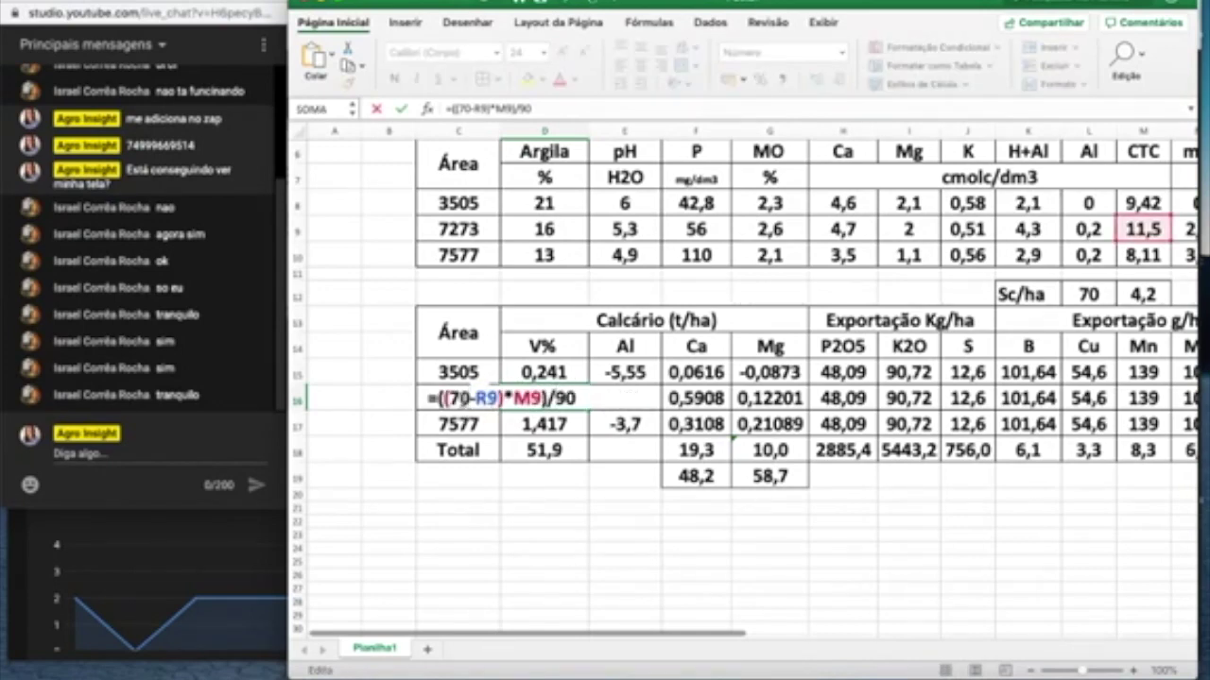
{"action": "left_click", "coordinate": [472, 398]}
{"action": "key", "text": "BackSpace"}
{"action": "key", "text": "BackSpace"}
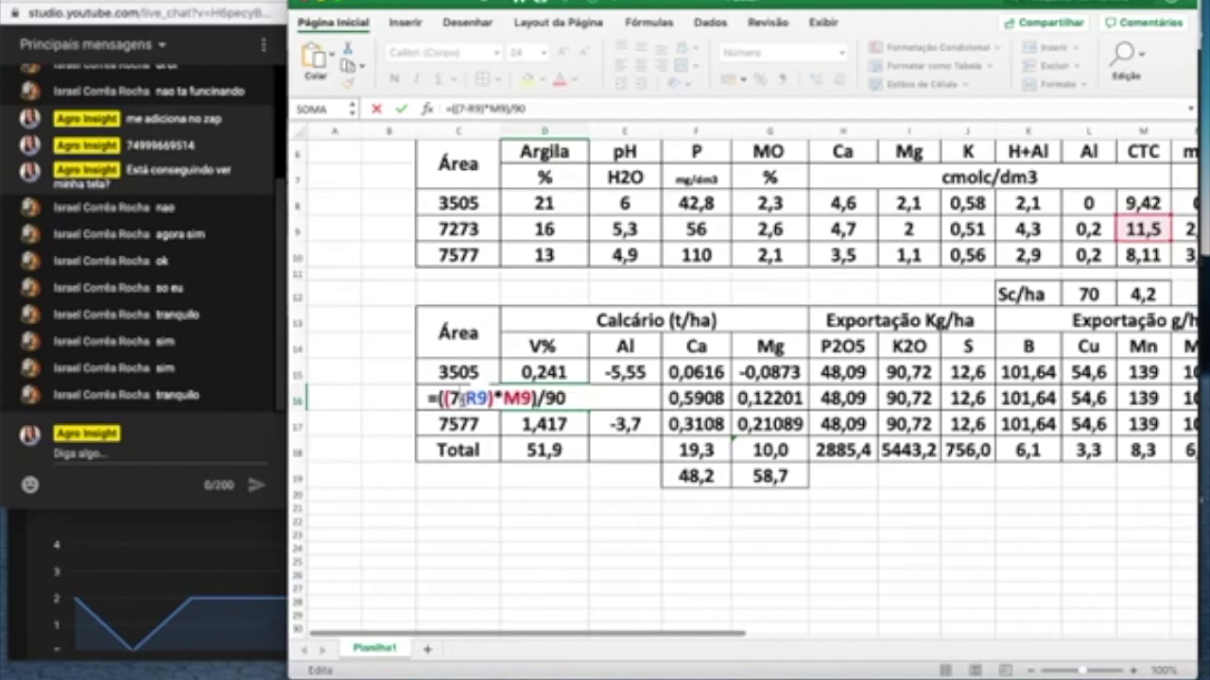
{"action": "type", "text": "80"}
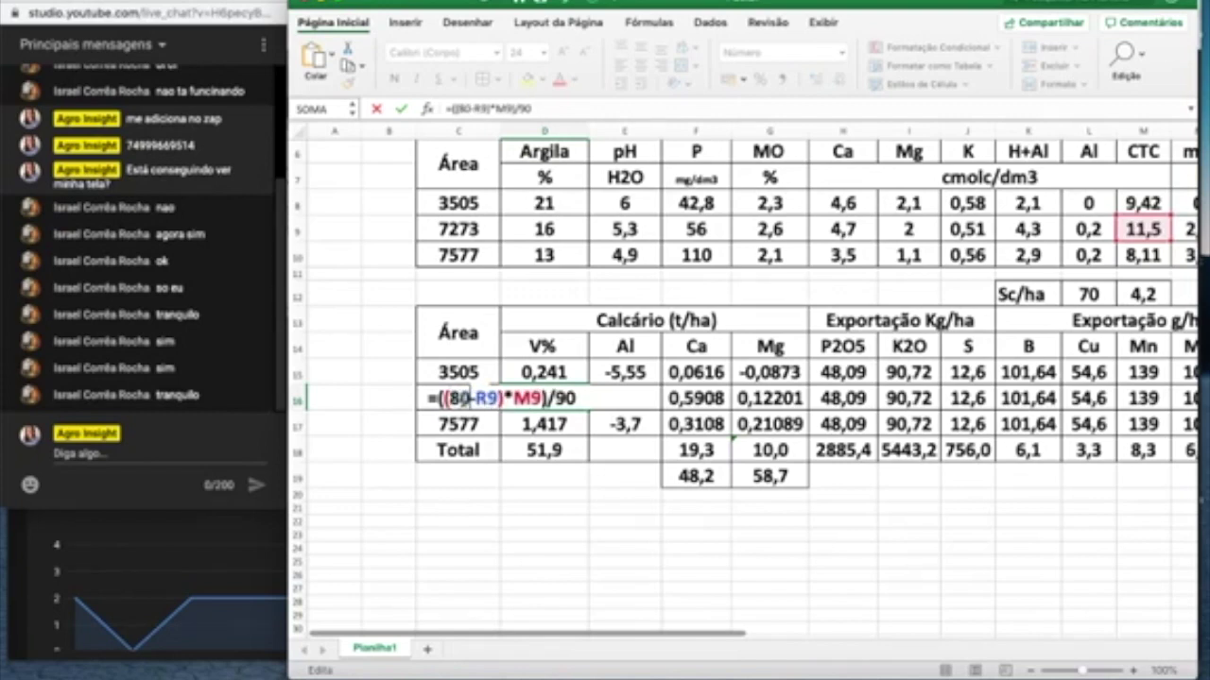
{"action": "key", "text": "Return"}
{"action": "left_click", "coordinate": [520, 398]}
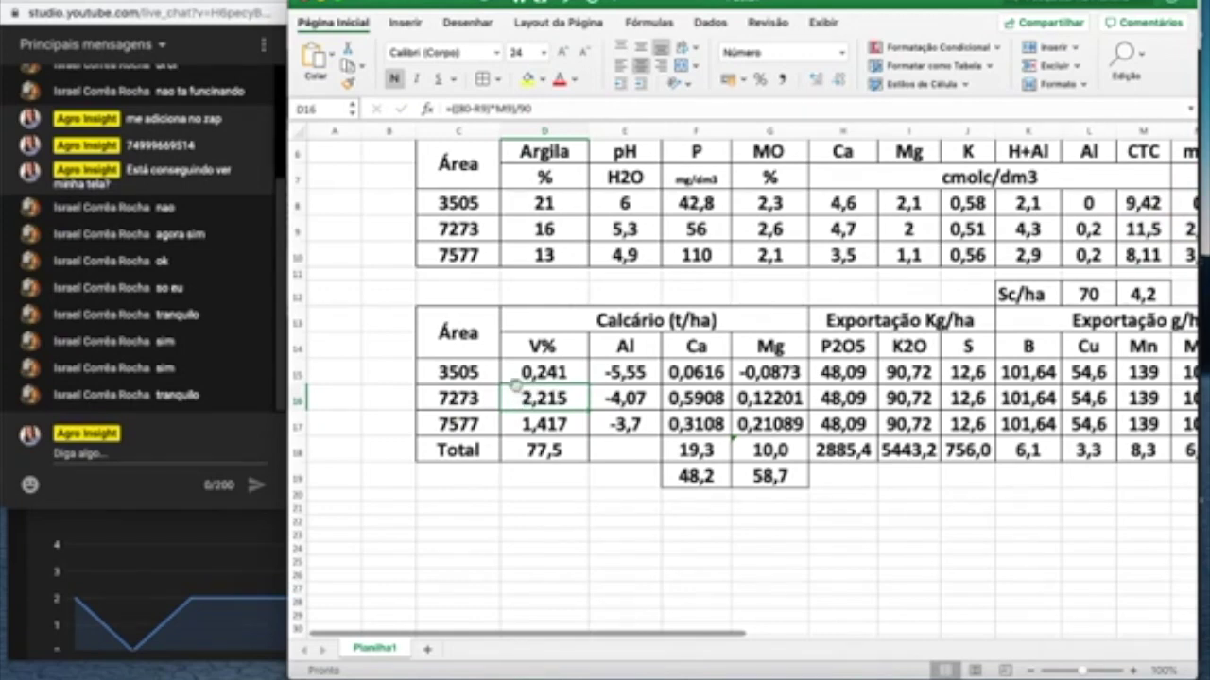
Recalculate area 7273's V% liming need with a target base saturation of 70 once more
{"action": "double_click", "coordinate": [523, 398]}
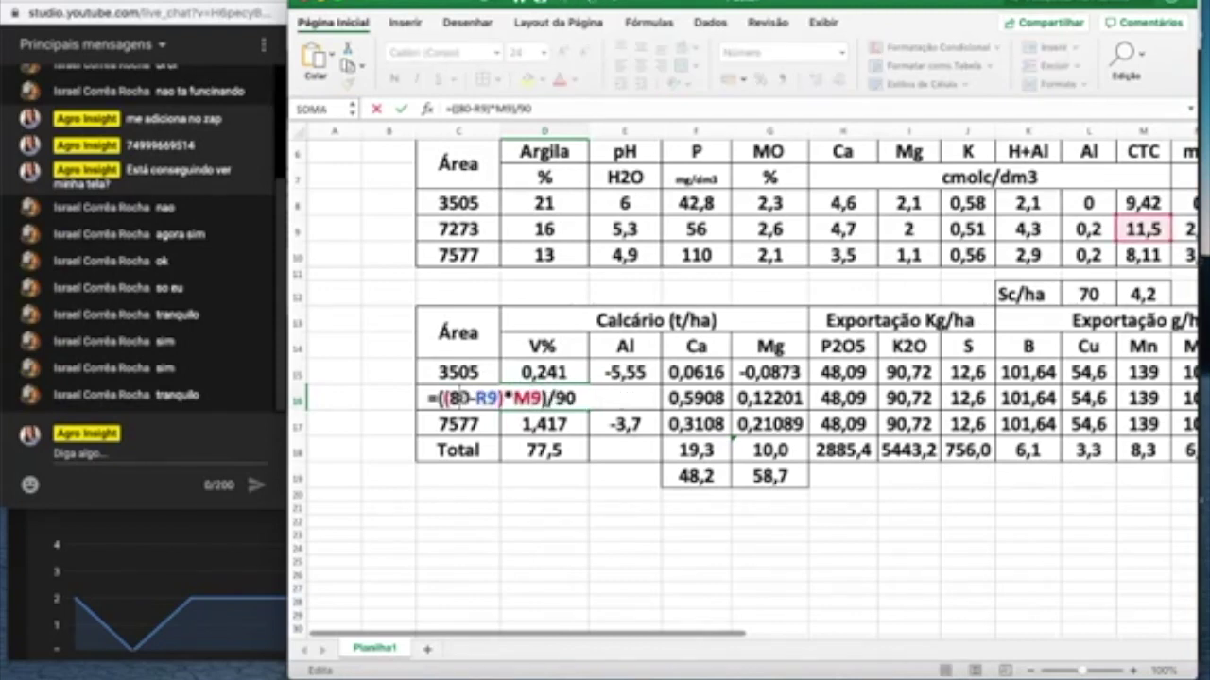
{"action": "key", "text": "BackSpace"}
{"action": "type", "text": "7"}
{"action": "key", "text": "Return"}
{"action": "left_click", "coordinate": [534, 392]}
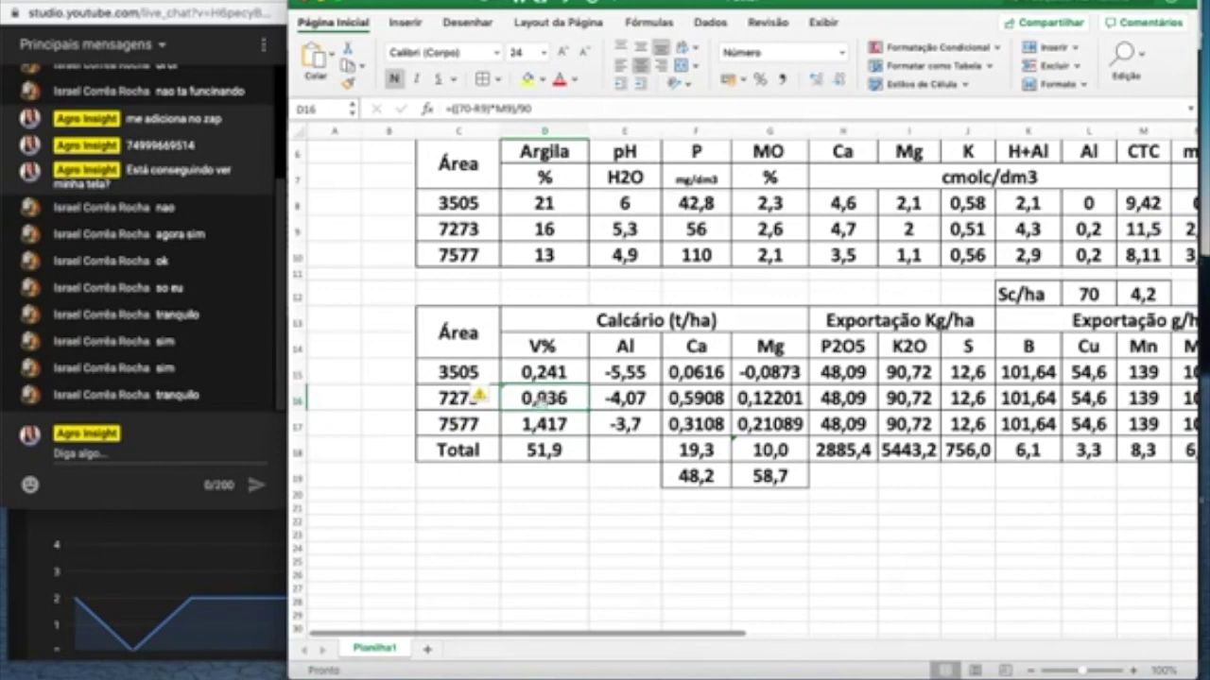
Restore the target base saturation of 80 in the V% liming formula of area 7273
{"action": "double_click", "coordinate": [541, 398]}
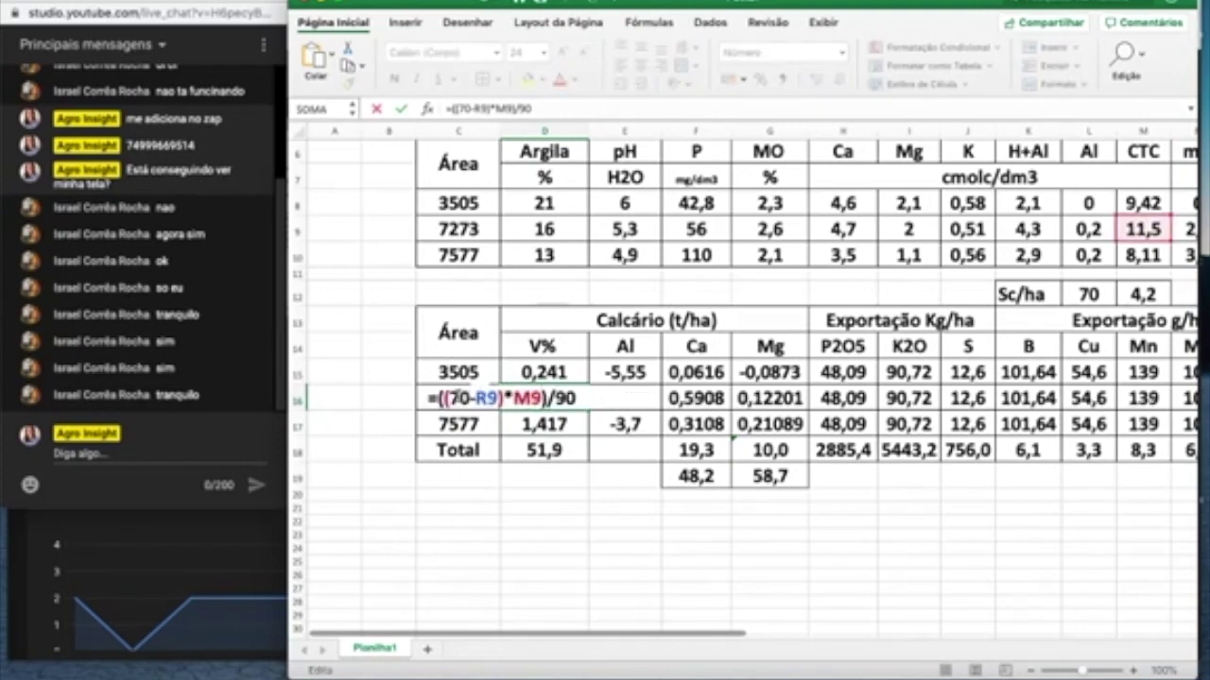
{"action": "key", "text": "BackSpace"}
{"action": "type", "text": "8"}
{"action": "key", "text": "Return"}
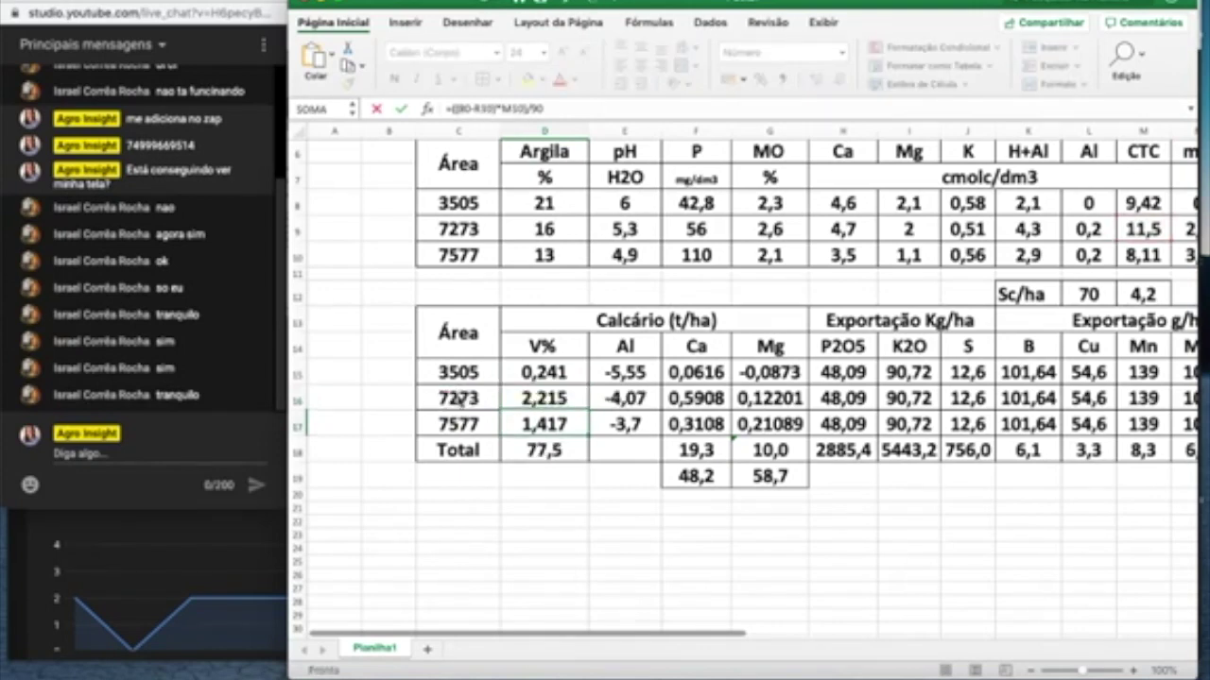
{"action": "left_click", "coordinate": [520, 397]}
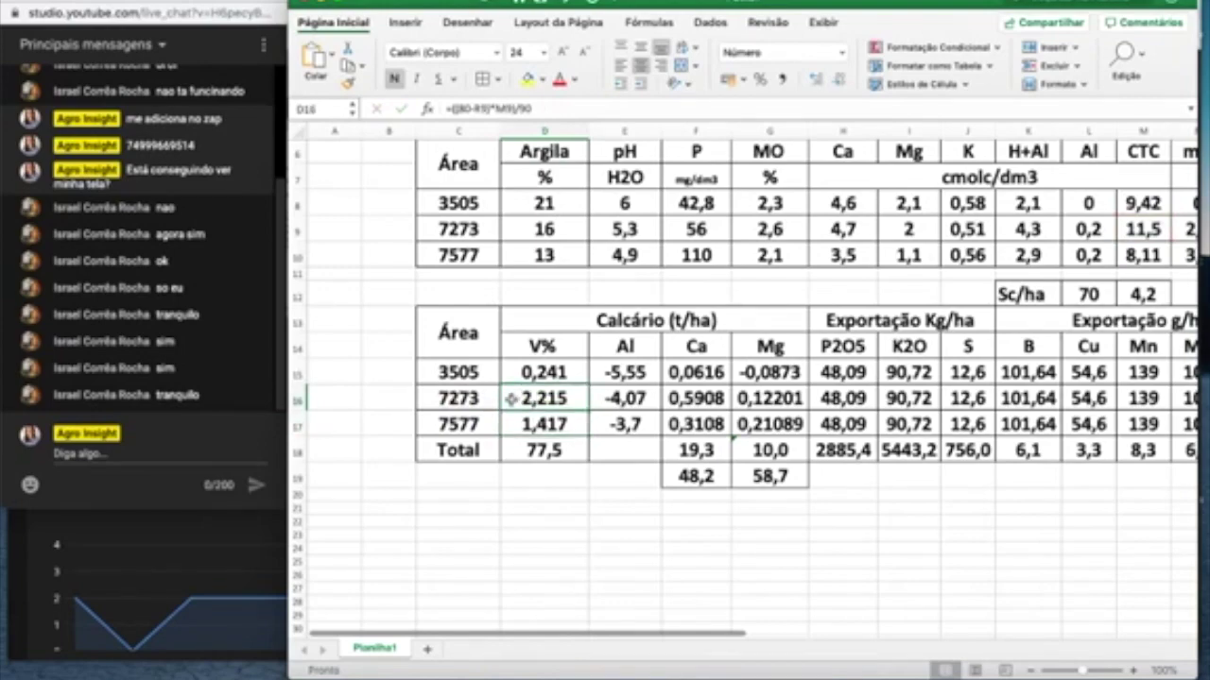
Set the target base saturation to 70 in the V% liming formula of area 7577
{"action": "scroll", "coordinate": [518, 398], "scroll_direction": "right", "scroll_amount": 2}
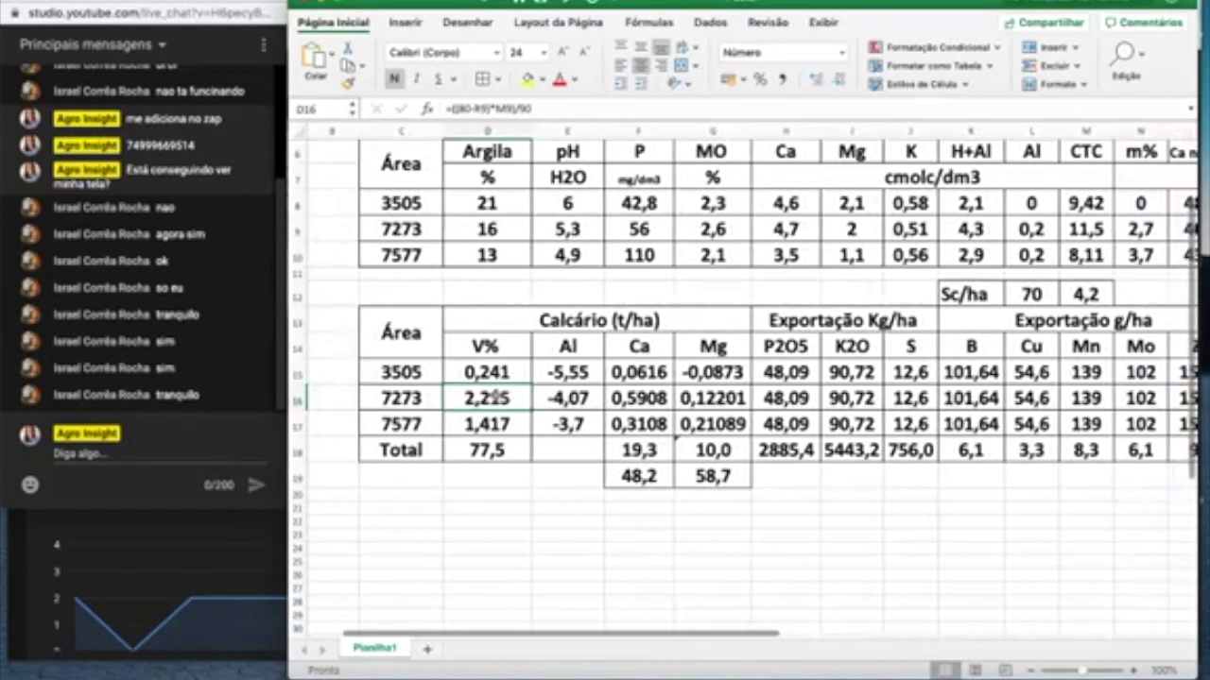
{"action": "key", "text": "Down"}
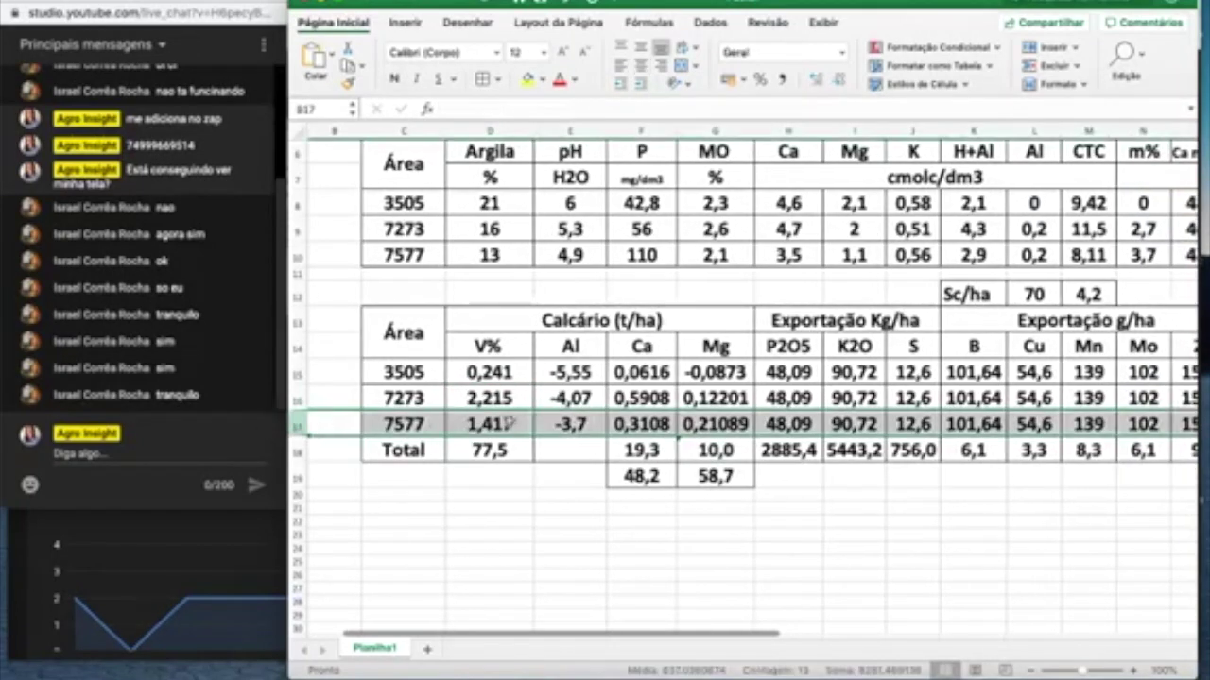
{"action": "double_click", "coordinate": [508, 423]}
{"action": "double_click", "coordinate": [404, 423]}
{"action": "type", "text": "70"}
{"action": "key", "text": "Return"}
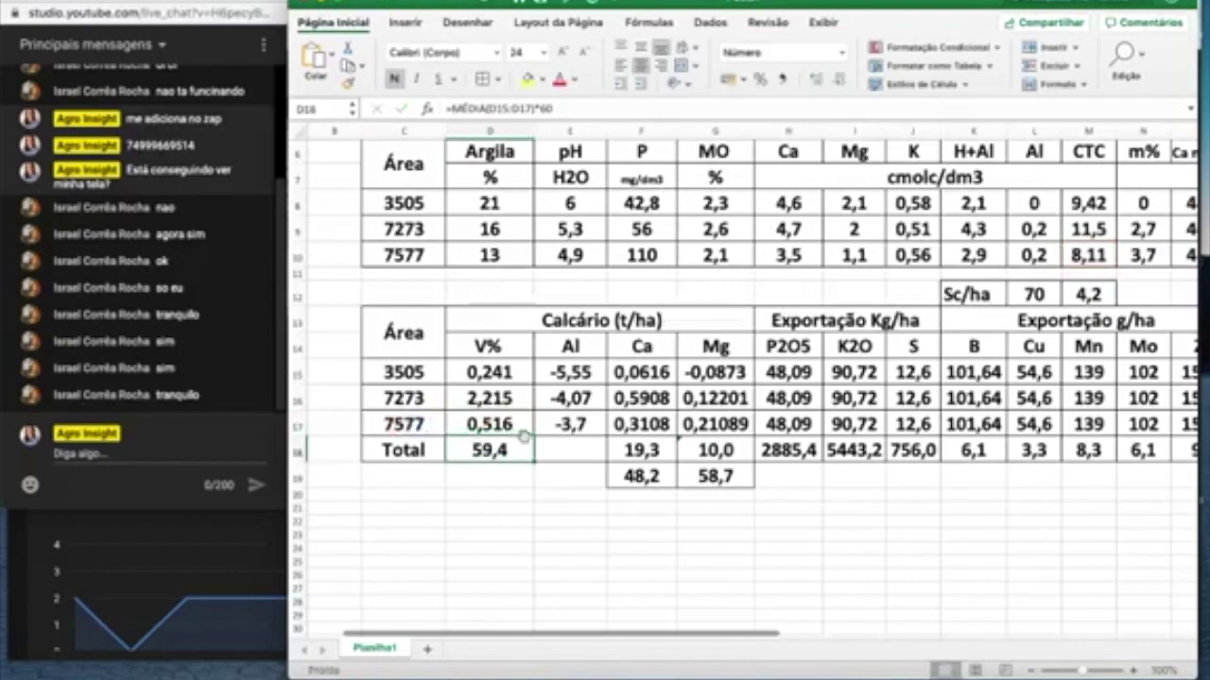
{"action": "left_click", "coordinate": [508, 426]}
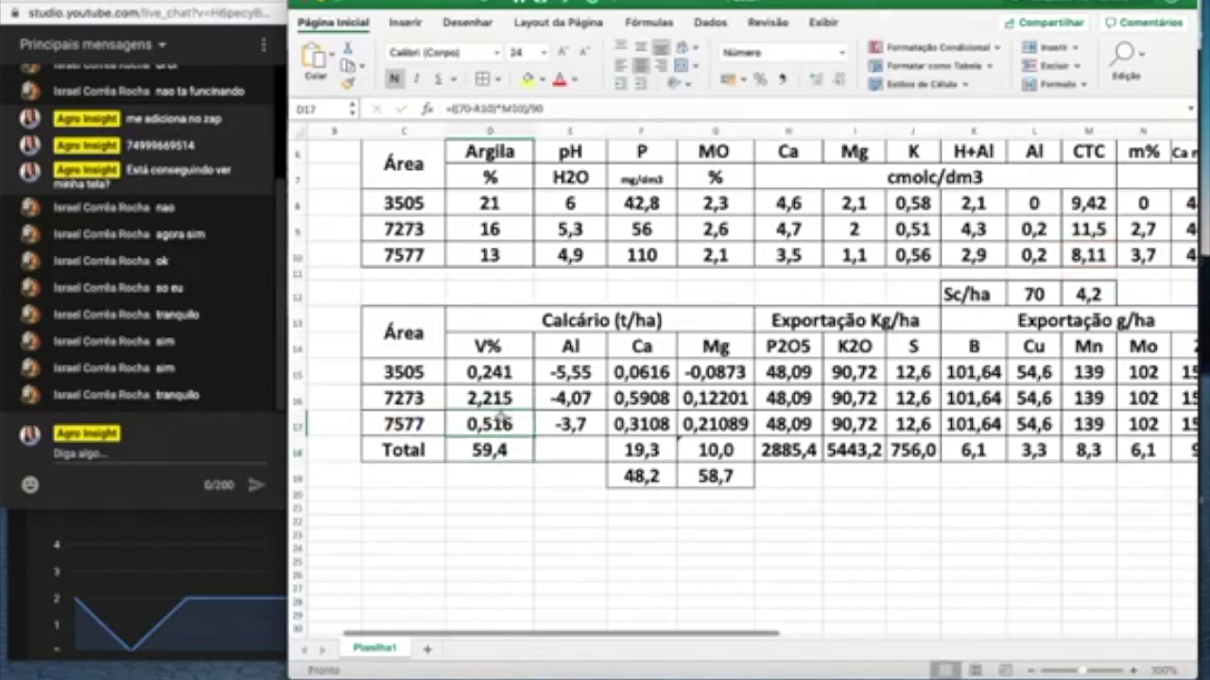
Set the target base saturation back to 80 in area 7577's V% liming formula
{"action": "scroll", "coordinate": [492, 426], "scroll_direction": "down", "scroll_amount": 1}
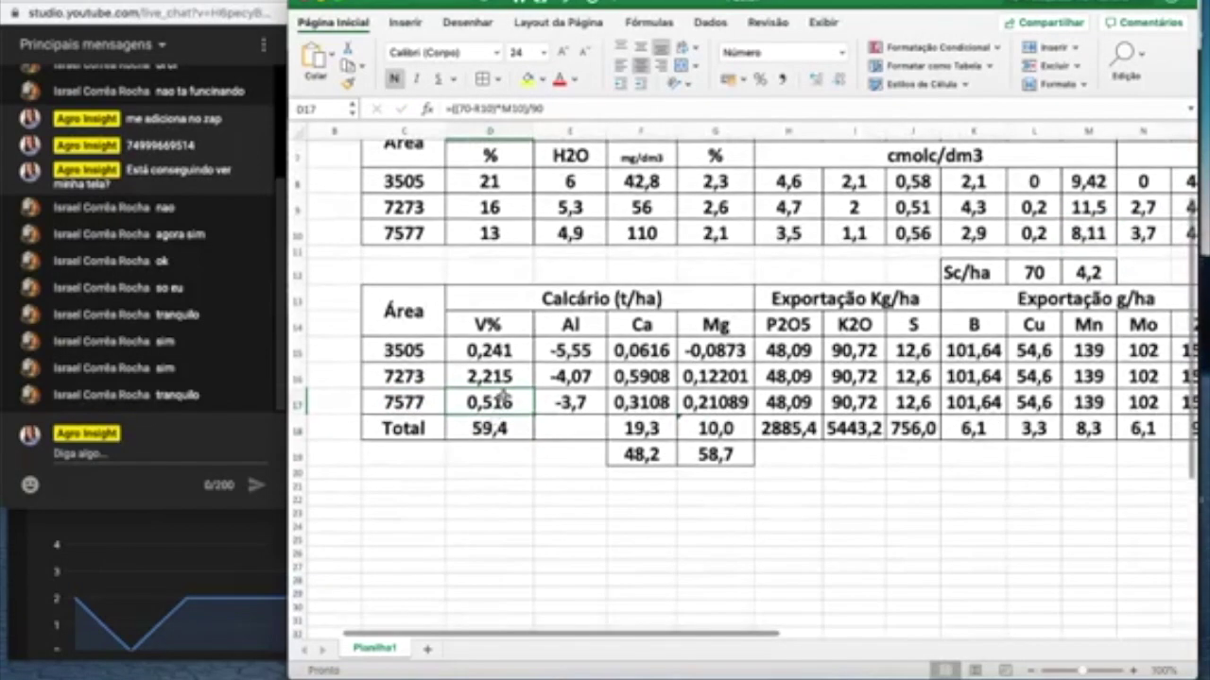
{"action": "double_click", "coordinate": [501, 397]}
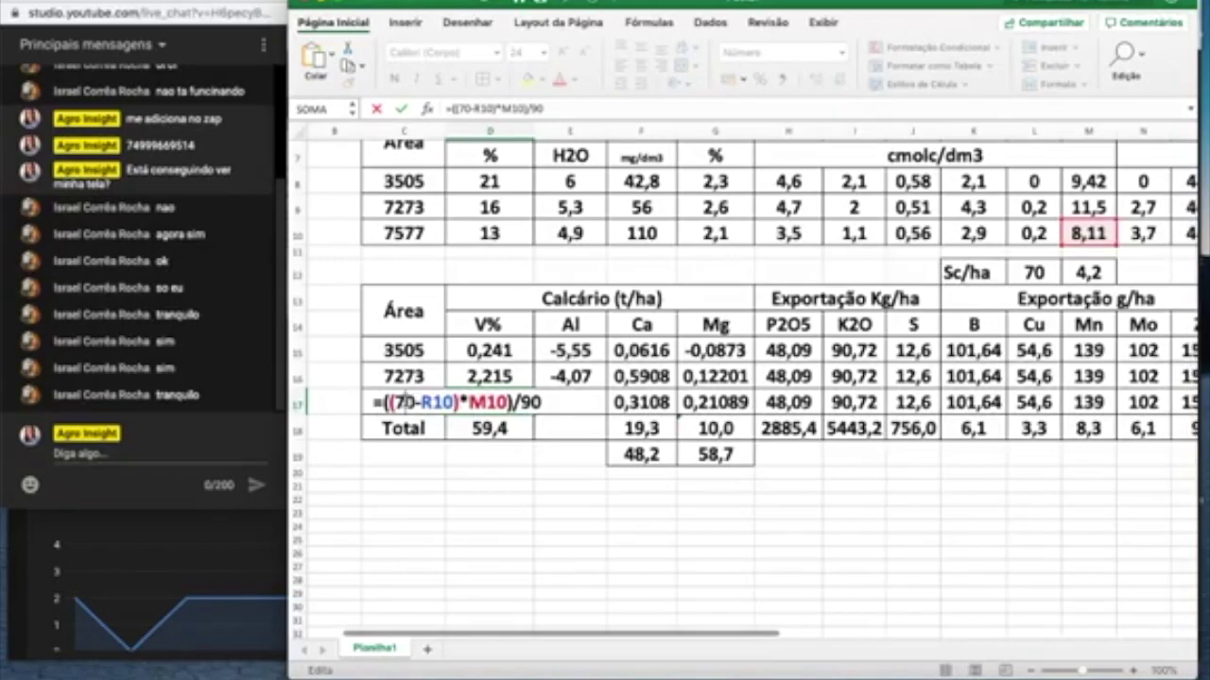
{"action": "key", "text": "BackSpace"}
{"action": "type", "text": "8"}
{"action": "key", "text": "Return"}
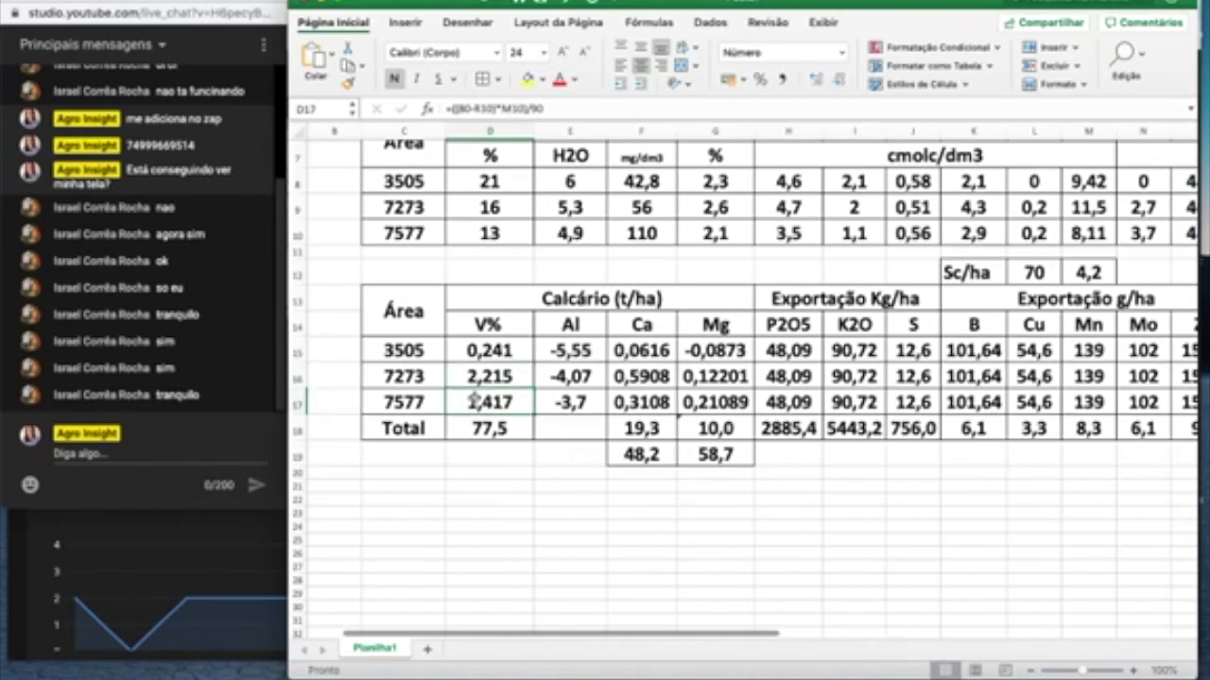
Review the V% and Al liming needs of the three areas and the averaging formula behind the Ca total
{"action": "left_click", "coordinate": [476, 378]}
{"action": "left_click", "coordinate": [488, 400]}
{"action": "left_click_drag", "start_coordinate": [567, 350], "coordinate": [567, 403]}
{"action": "scroll", "coordinate": [567, 403], "scroll_direction": "right", "scroll_amount": 3}
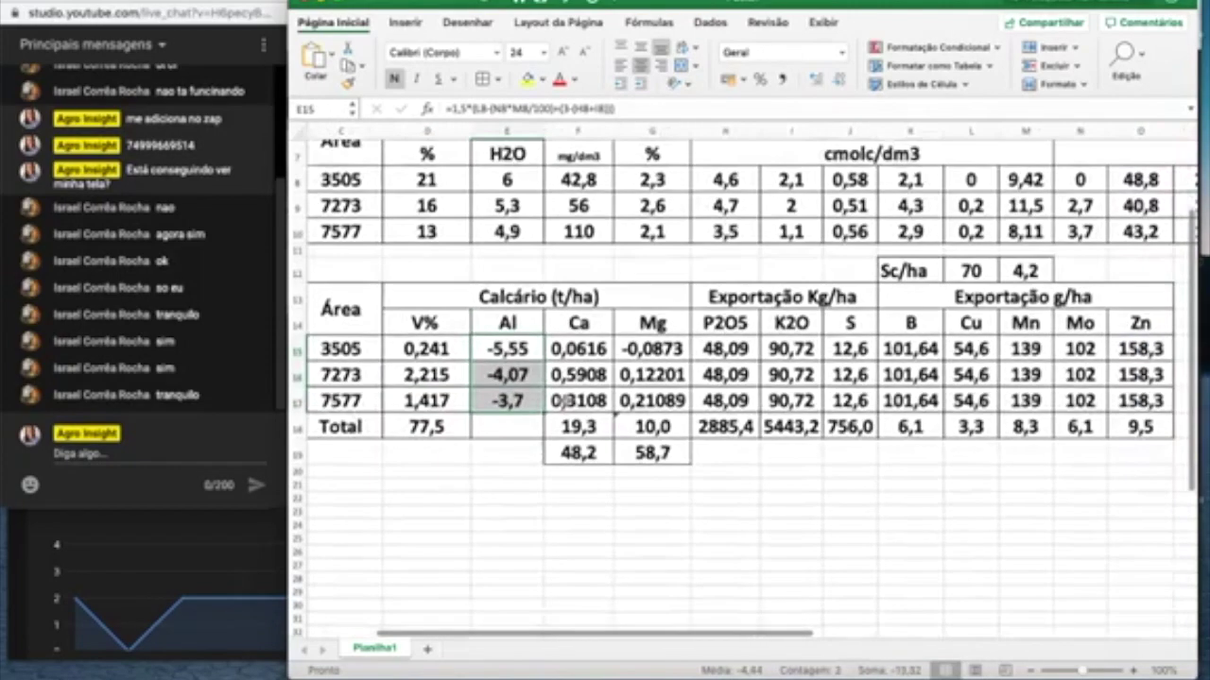
{"action": "scroll", "coordinate": [567, 401], "scroll_direction": "up", "scroll_amount": 1}
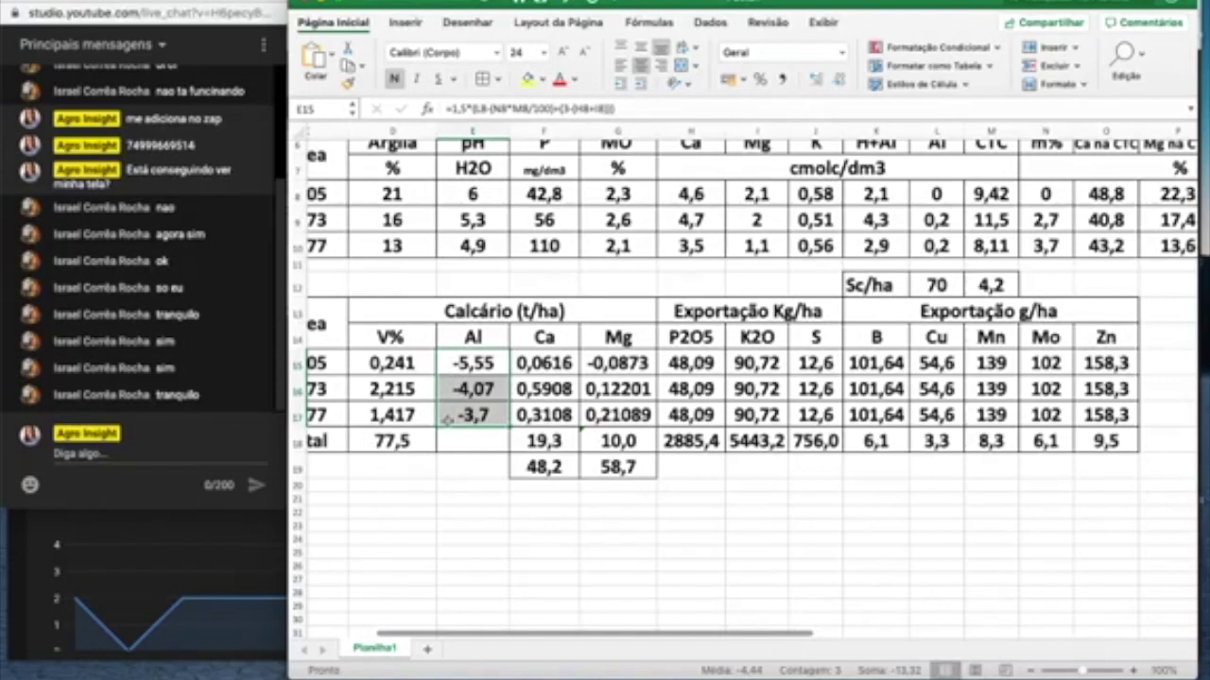
{"action": "left_click", "coordinate": [552, 412]}
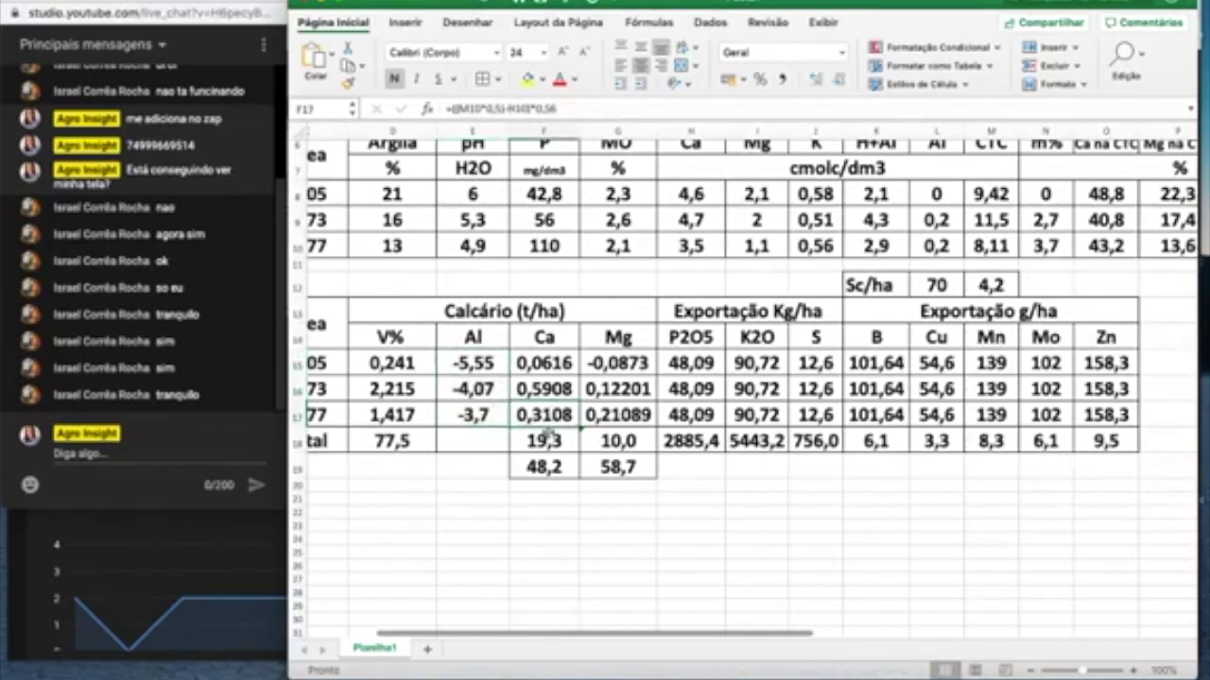
{"action": "double_click", "coordinate": [540, 440]}
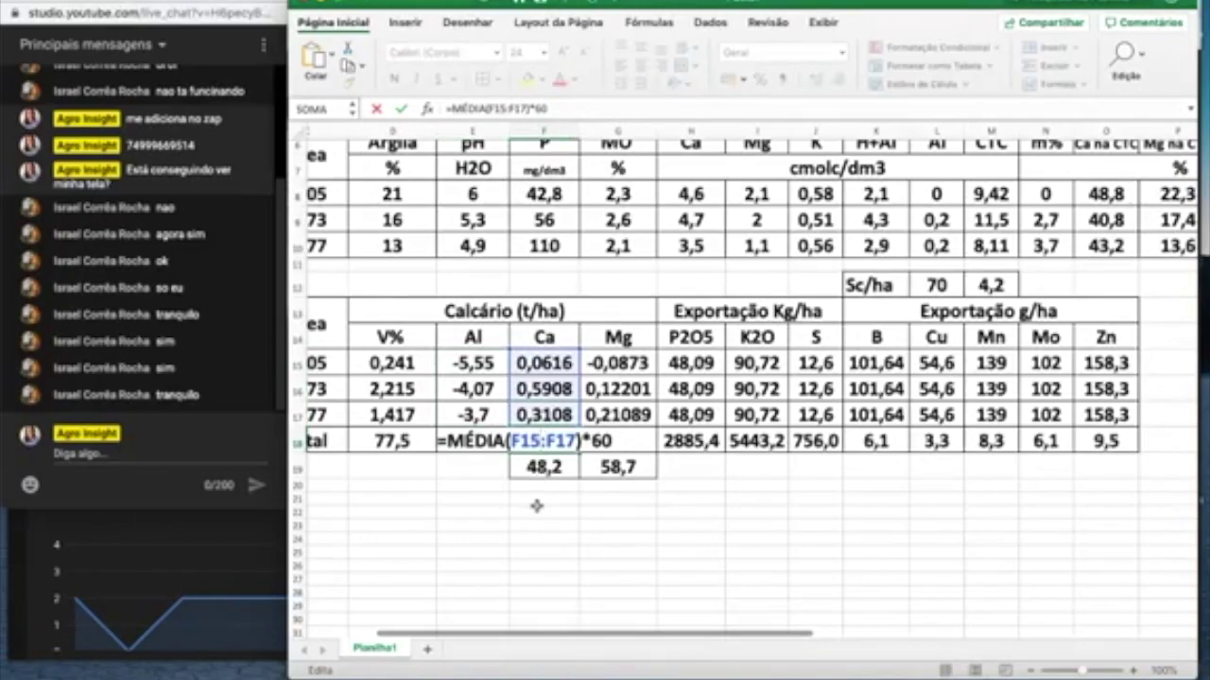
{"action": "key", "text": "Return"}
{"action": "scroll", "coordinate": [539, 487], "scroll_direction": "right", "scroll_amount": 2}
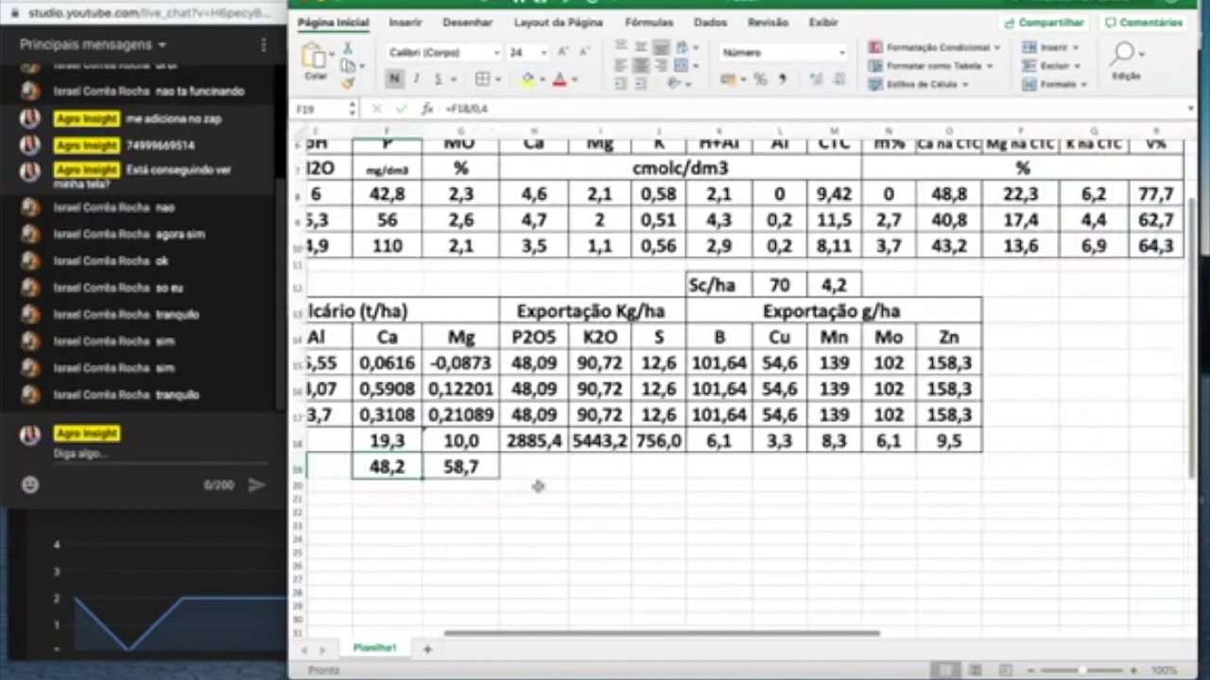
Enter the formula =F18/60 in F20 to get the Ca liming dose per hectare
{"action": "scroll", "coordinate": [530, 487], "scroll_direction": "left", "scroll_amount": 3}
{"action": "left_click", "coordinate": [537, 487]}
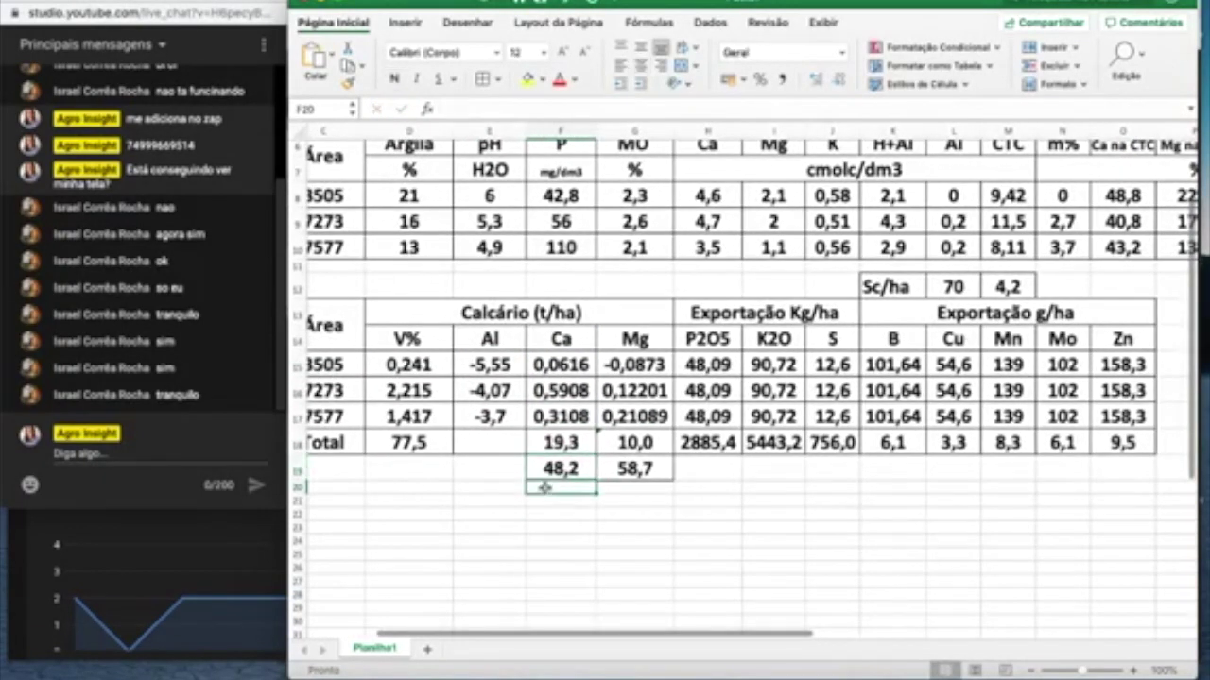
{"action": "type", "text": "="}
{"action": "left_click", "coordinate": [557, 437]}
{"action": "type", "text": "/60"}
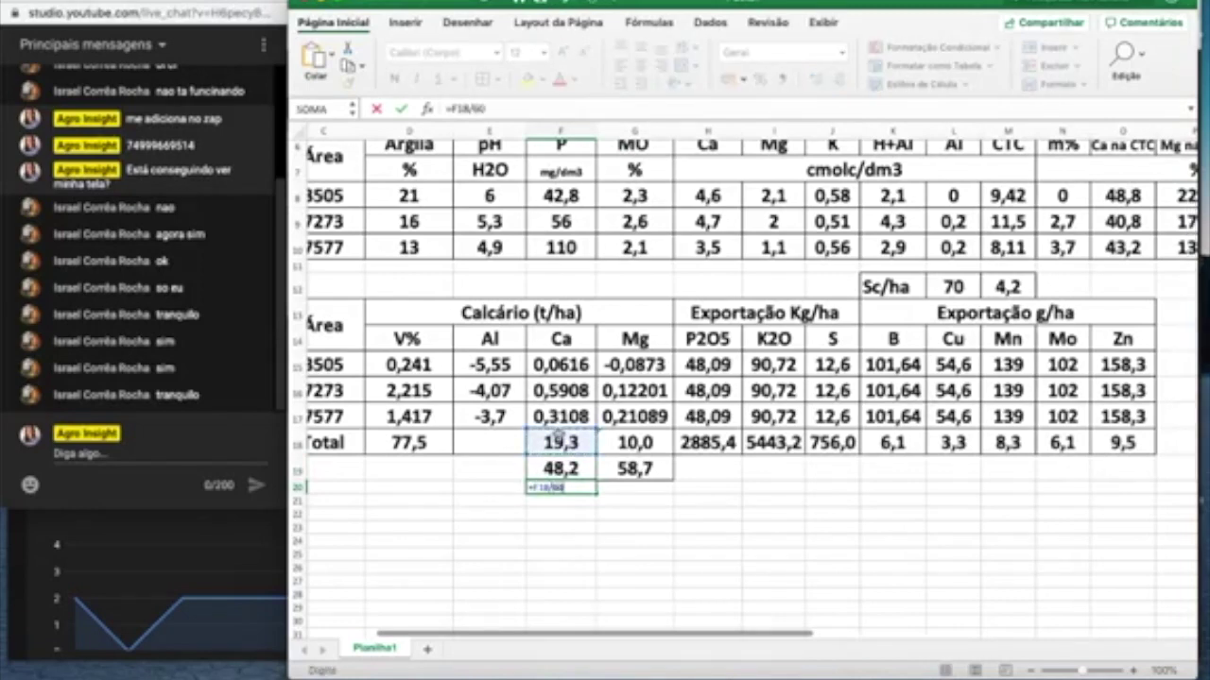
{"action": "key", "text": "Return"}
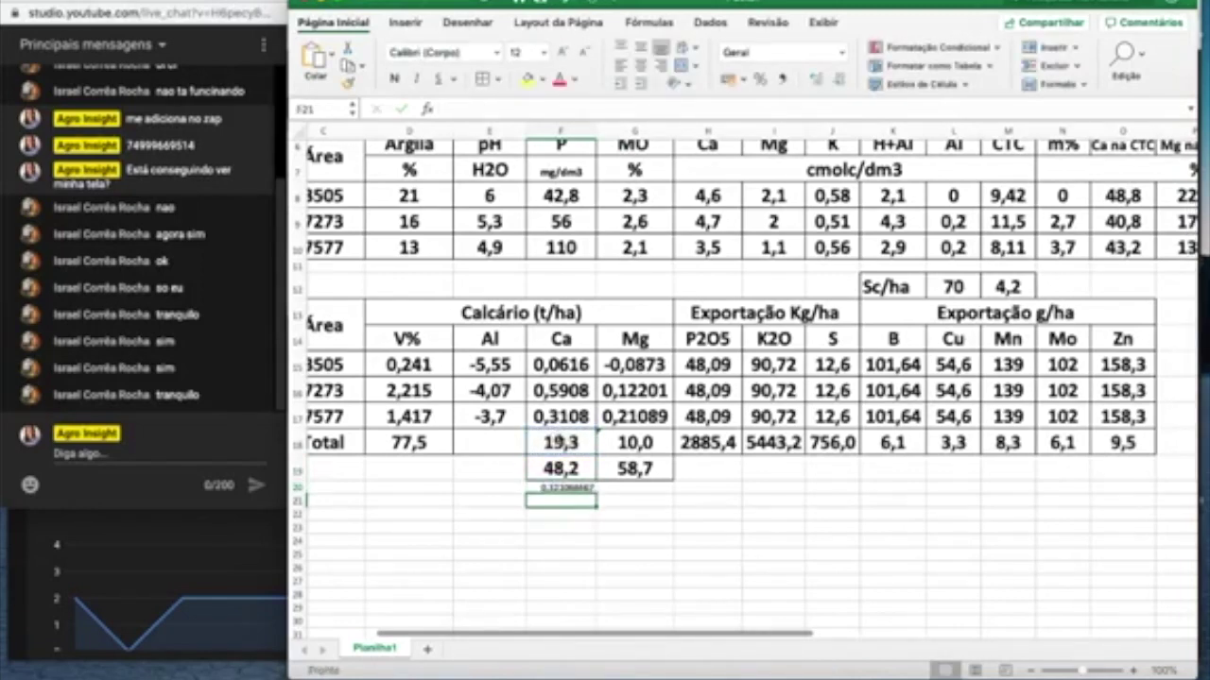
Apply the formatting of F19 to F20 and fill the F20 formula across into the Mg column
{"action": "left_click", "coordinate": [550, 488]}
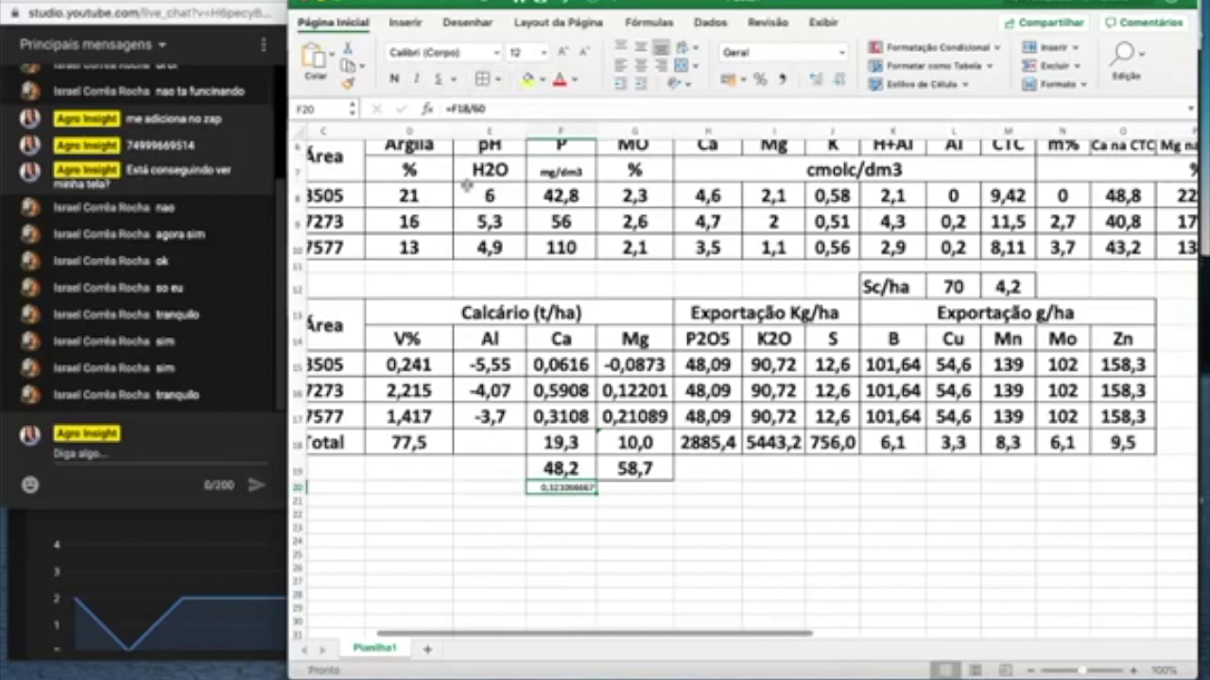
{"action": "left_click", "coordinate": [567, 465]}
{"action": "left_click", "coordinate": [348, 83]}
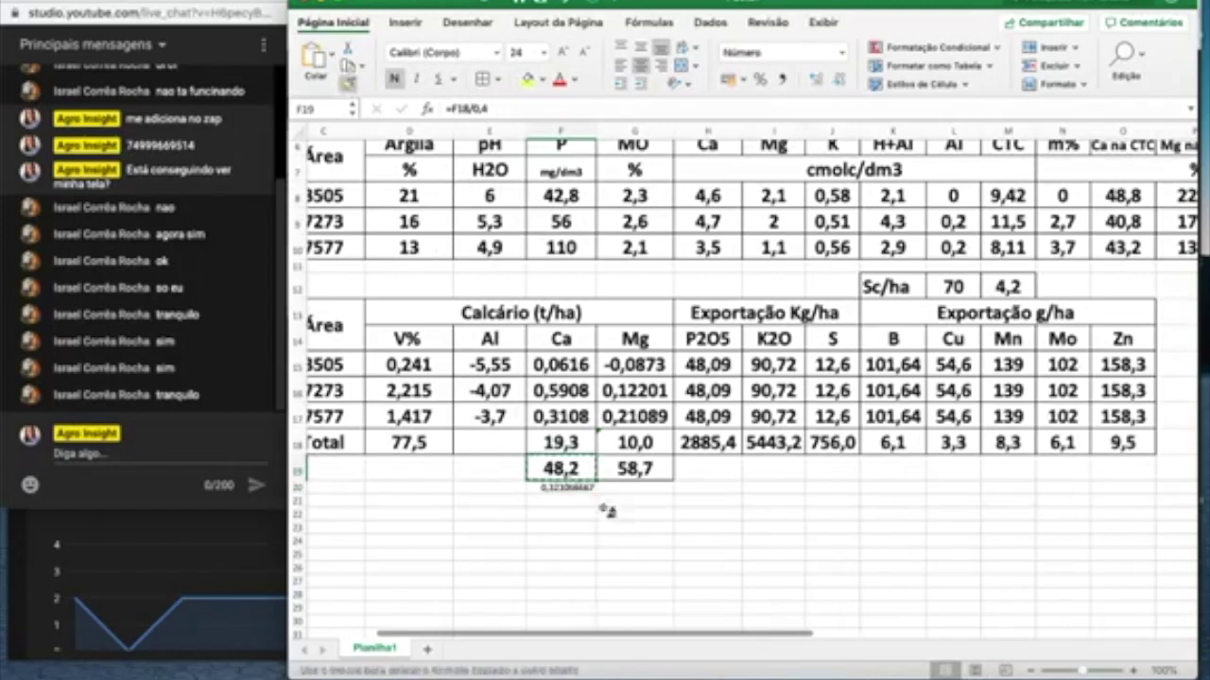
{"action": "left_click", "coordinate": [570, 490]}
{"action": "left_click", "coordinate": [570, 489]}
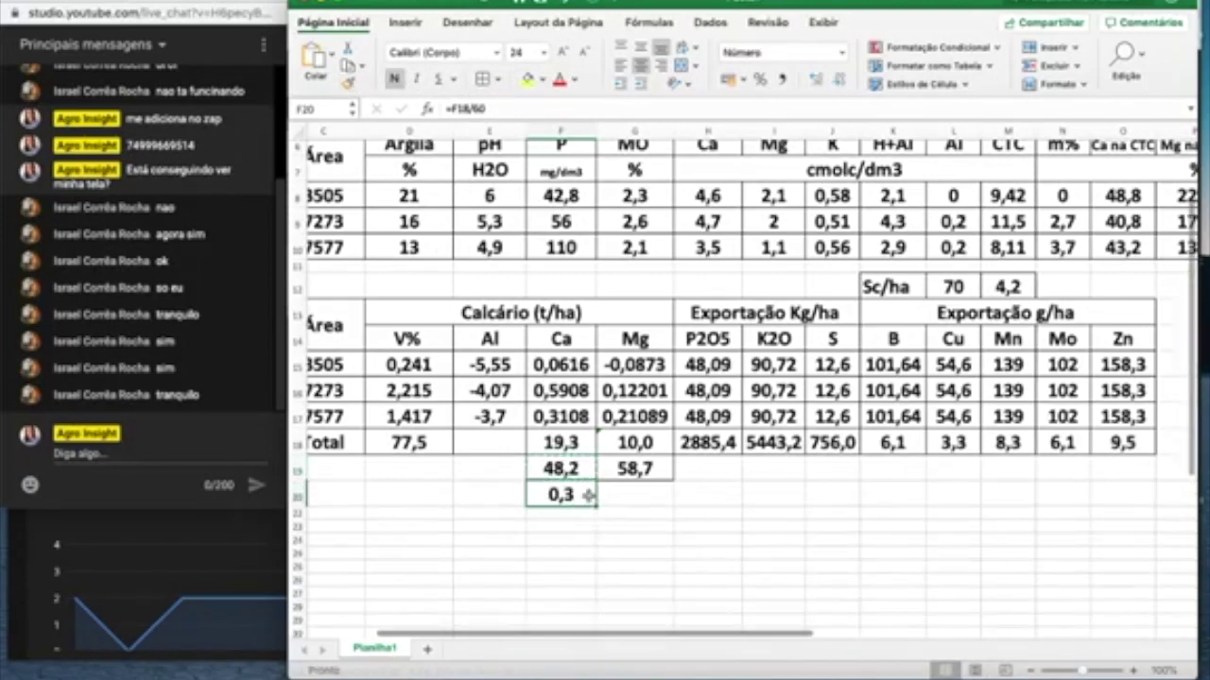
{"action": "left_click_drag", "start_coordinate": [596, 508], "coordinate": [666, 501]}
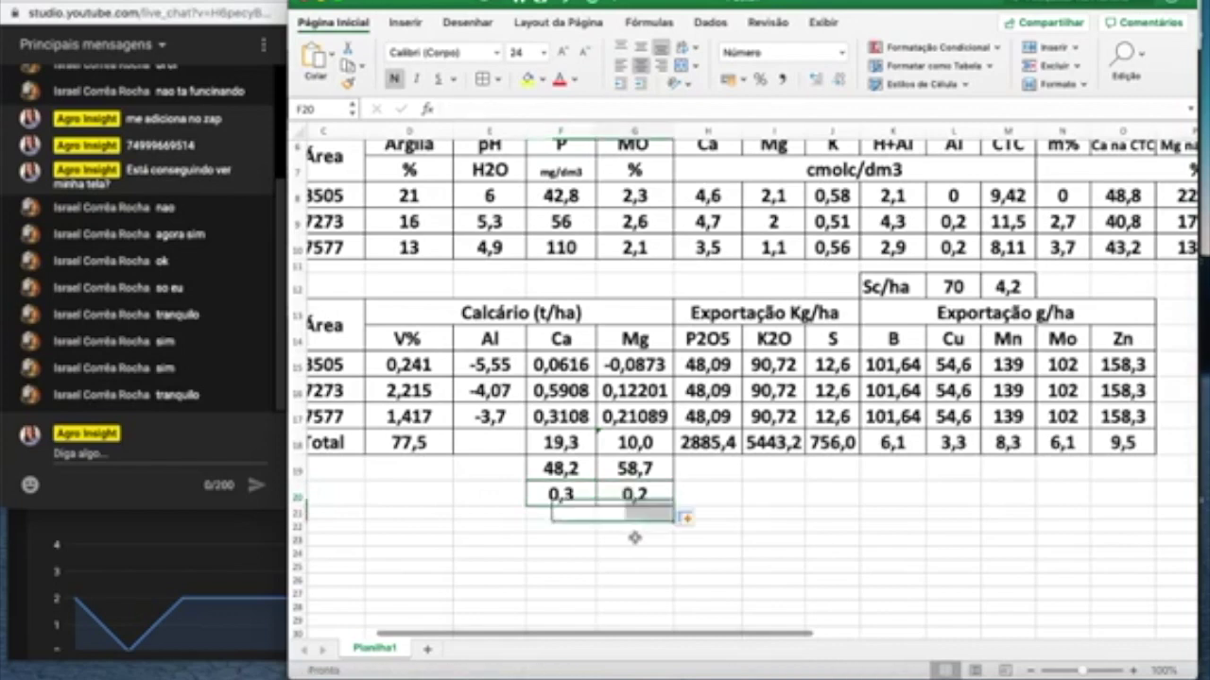
Examine the Ca liming column, checking area 3505's formula, the other two areas' values and the total
{"action": "left_click_drag", "start_coordinate": [558, 341], "coordinate": [563, 493]}
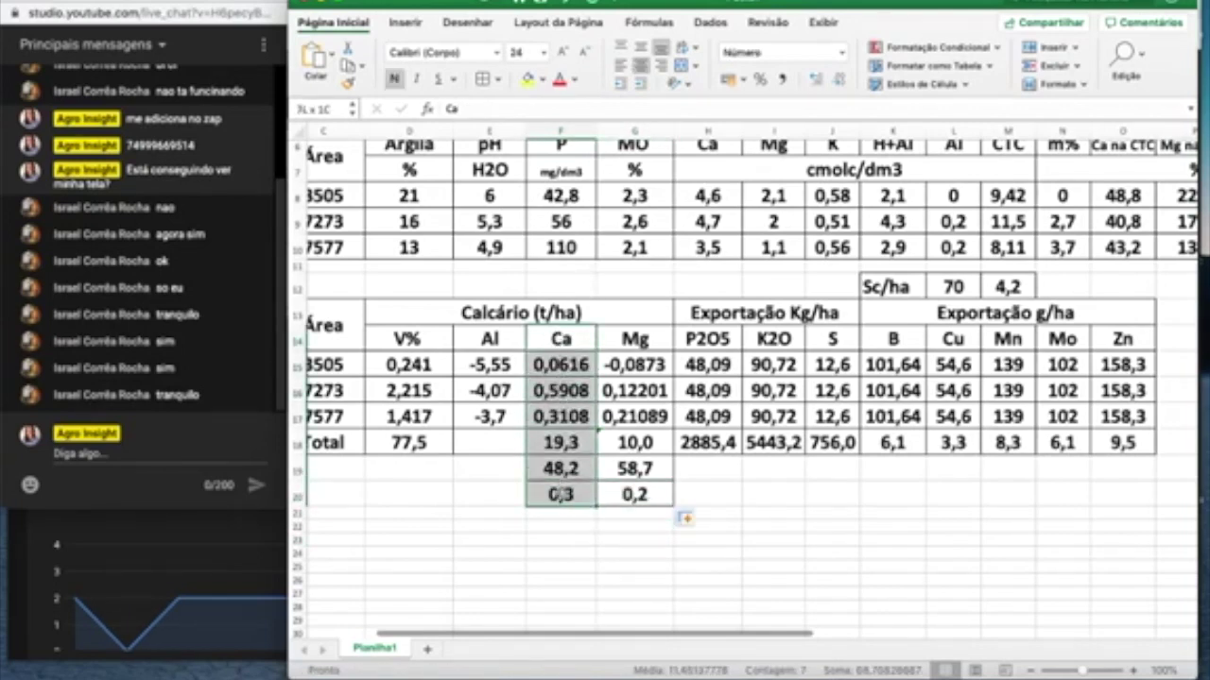
{"action": "double_click", "coordinate": [560, 365]}
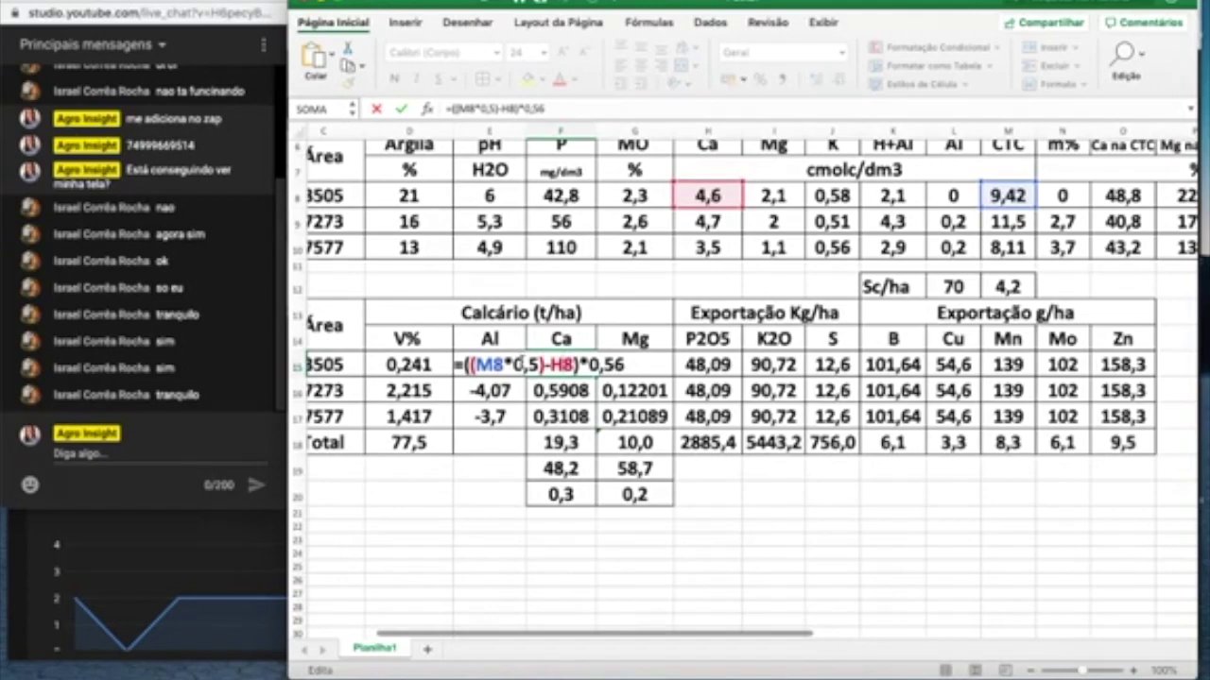
{"action": "key", "text": "Return"}
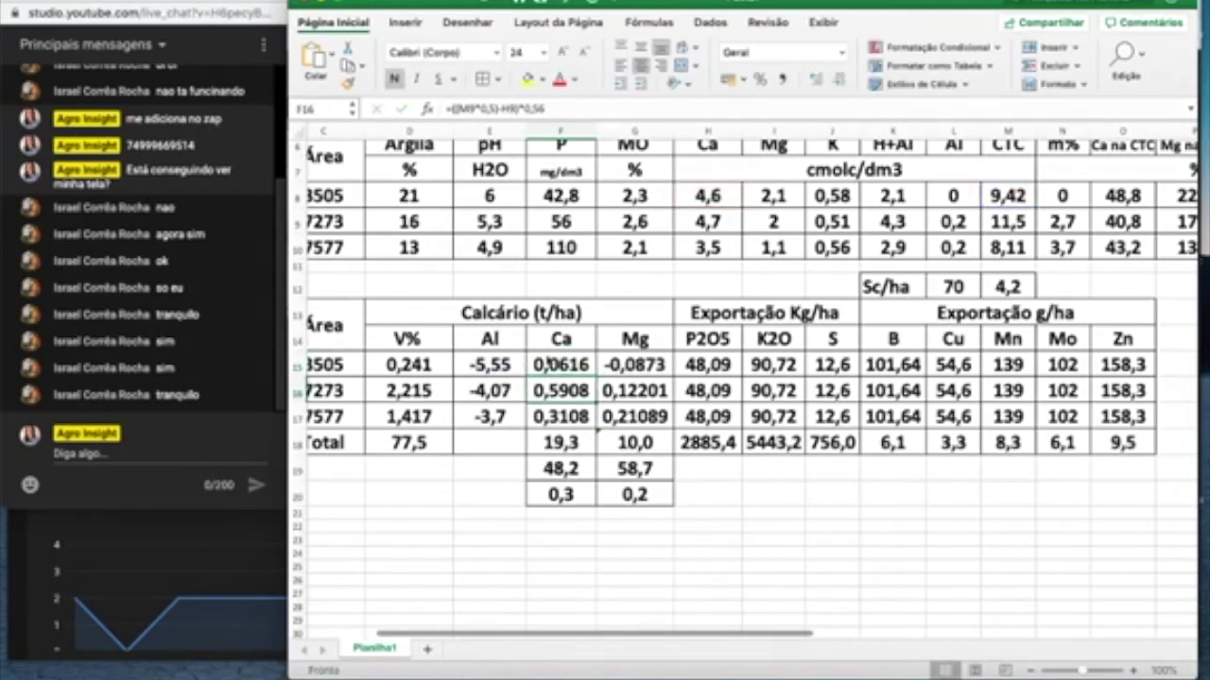
{"action": "left_click", "coordinate": [568, 361]}
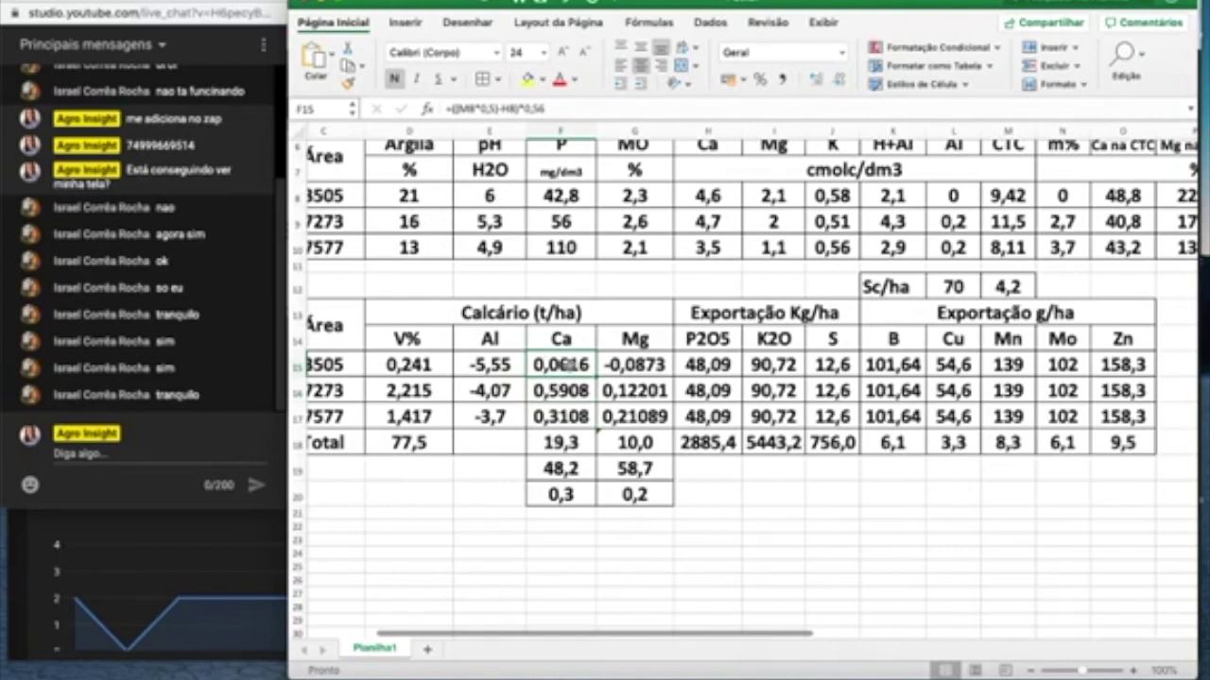
{"action": "double_click", "coordinate": [565, 364]}
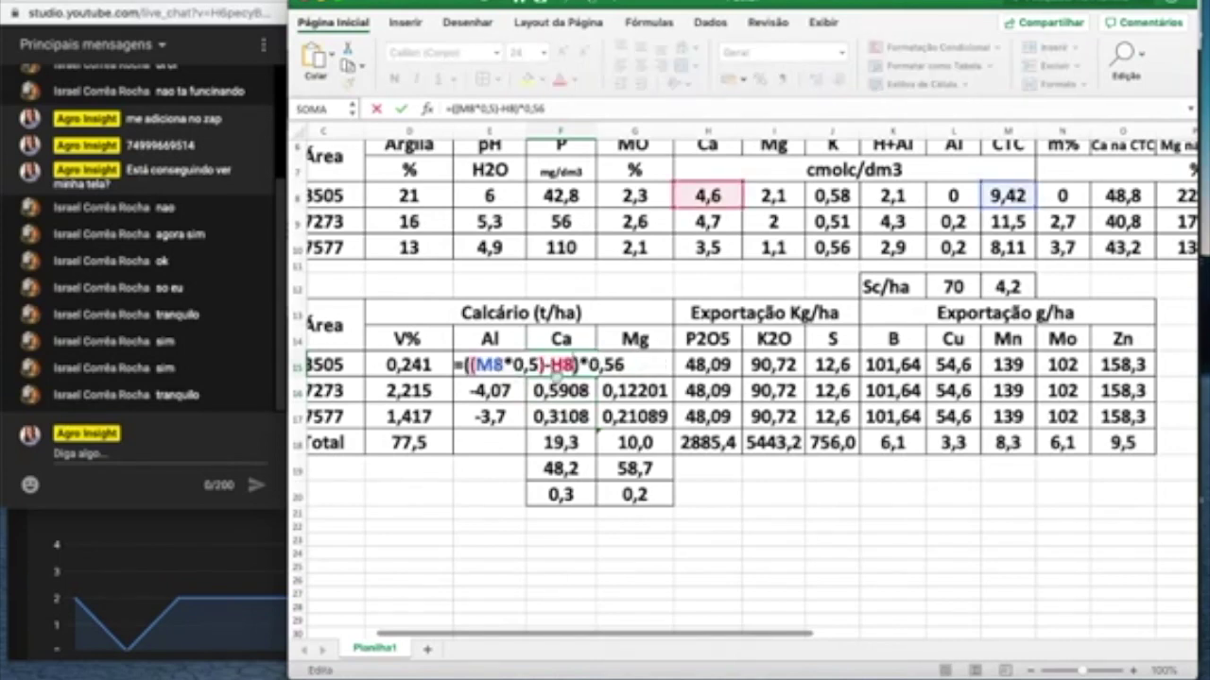
{"action": "key", "text": "Return"}
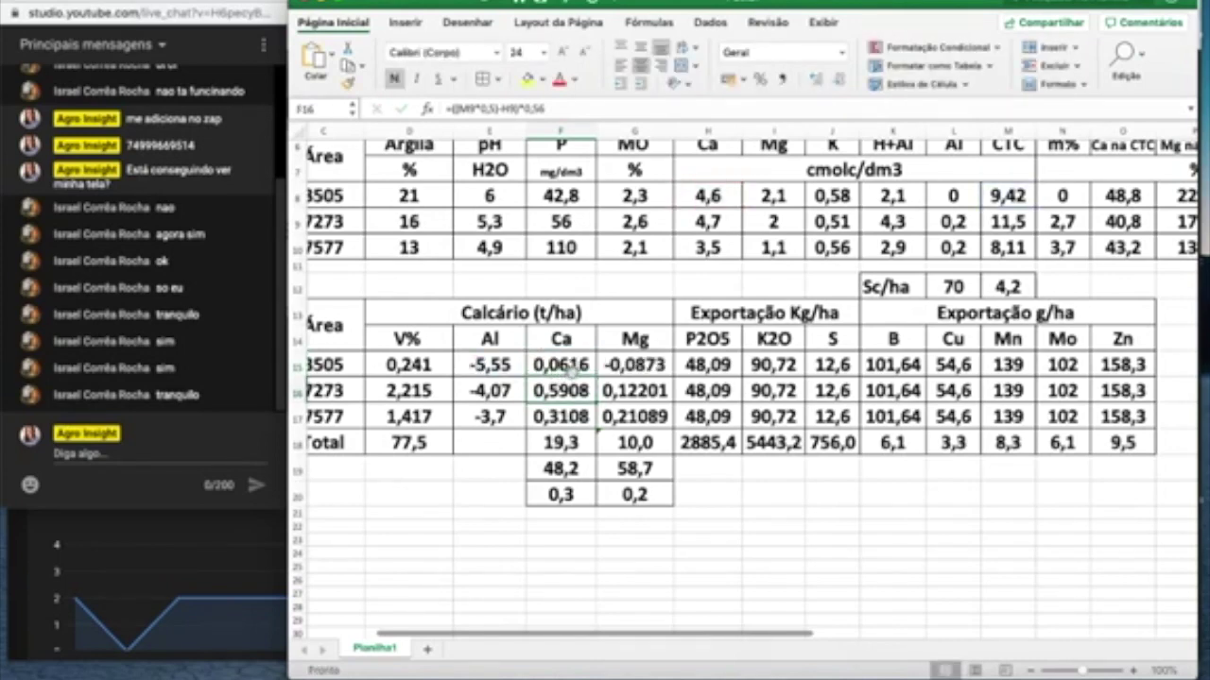
{"action": "left_click_drag", "start_coordinate": [560, 387], "coordinate": [557, 421]}
{"action": "left_click", "coordinate": [558, 443]}
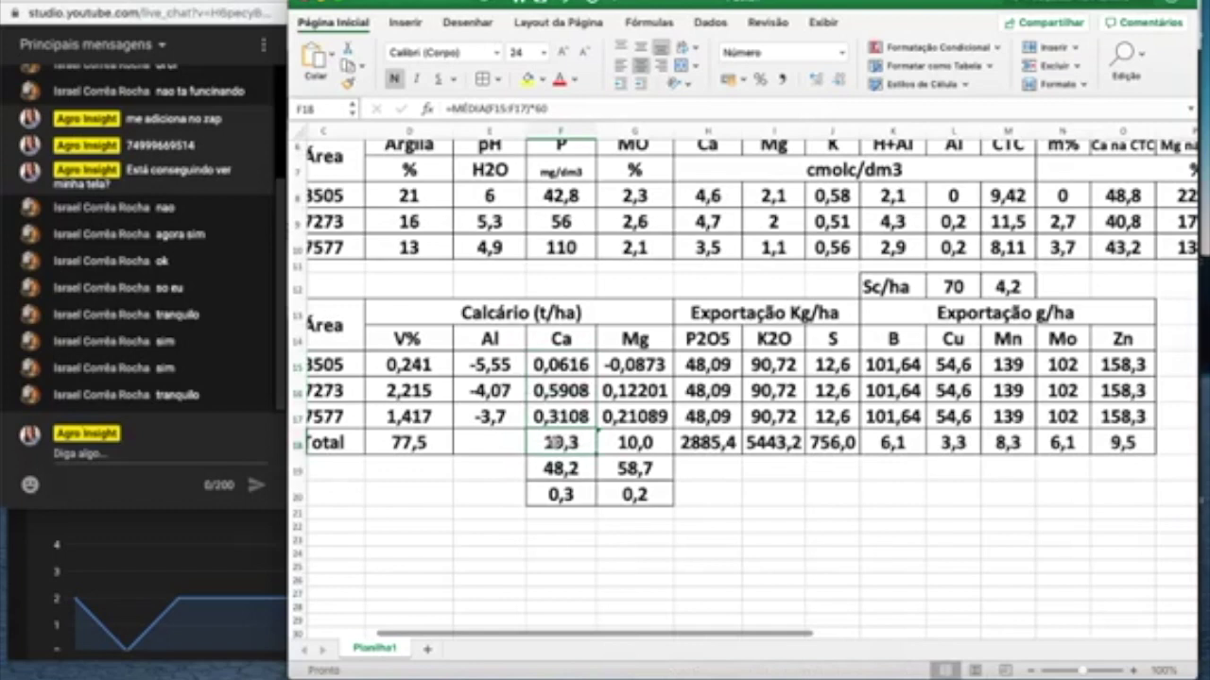
Review the Ca formula in F19 alongside the soil analysis and CTC saturation columns without changing it
{"action": "double_click", "coordinate": [557, 443]}
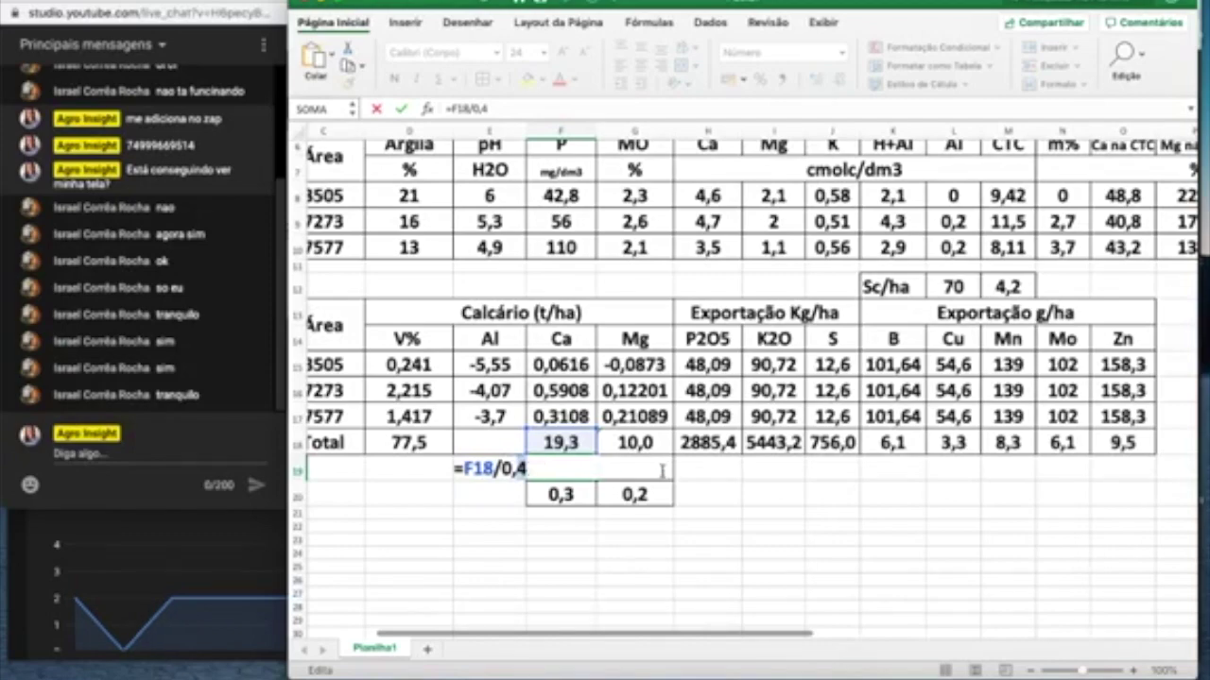
{"action": "scroll", "coordinate": [771, 465], "scroll_direction": "right", "scroll_amount": 3}
{"action": "scroll", "coordinate": [770, 465], "scroll_direction": "up", "scroll_amount": 3}
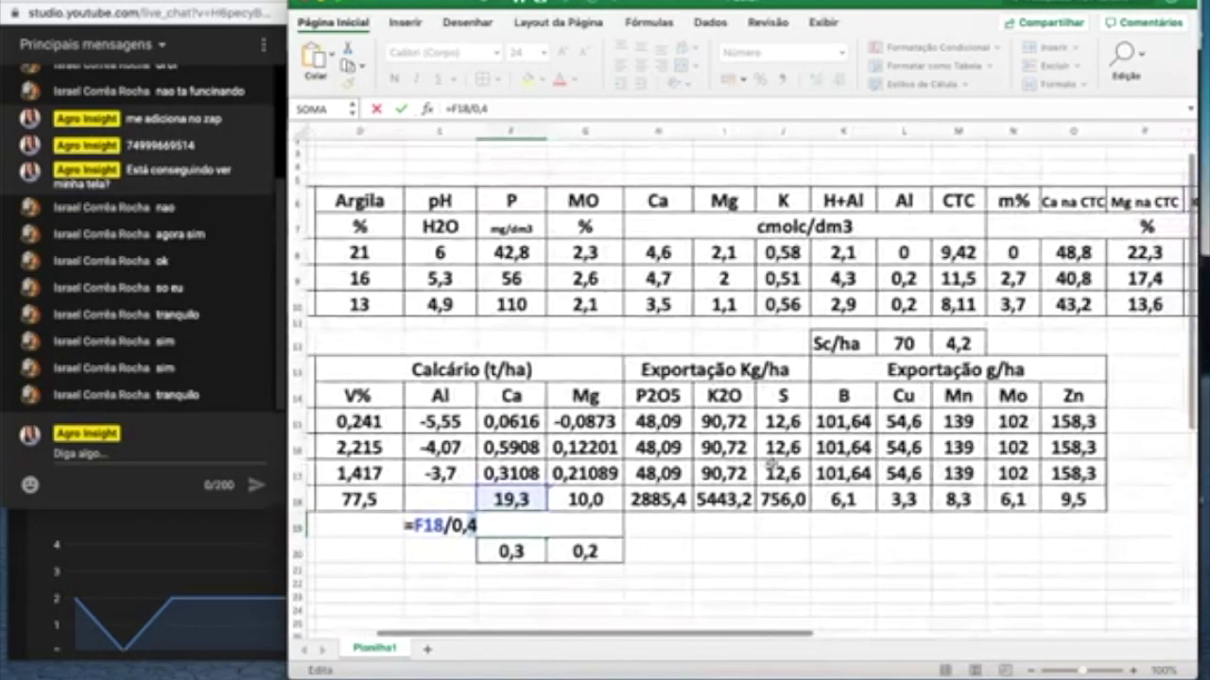
{"action": "scroll", "coordinate": [767, 470], "scroll_direction": "right", "scroll_amount": 2}
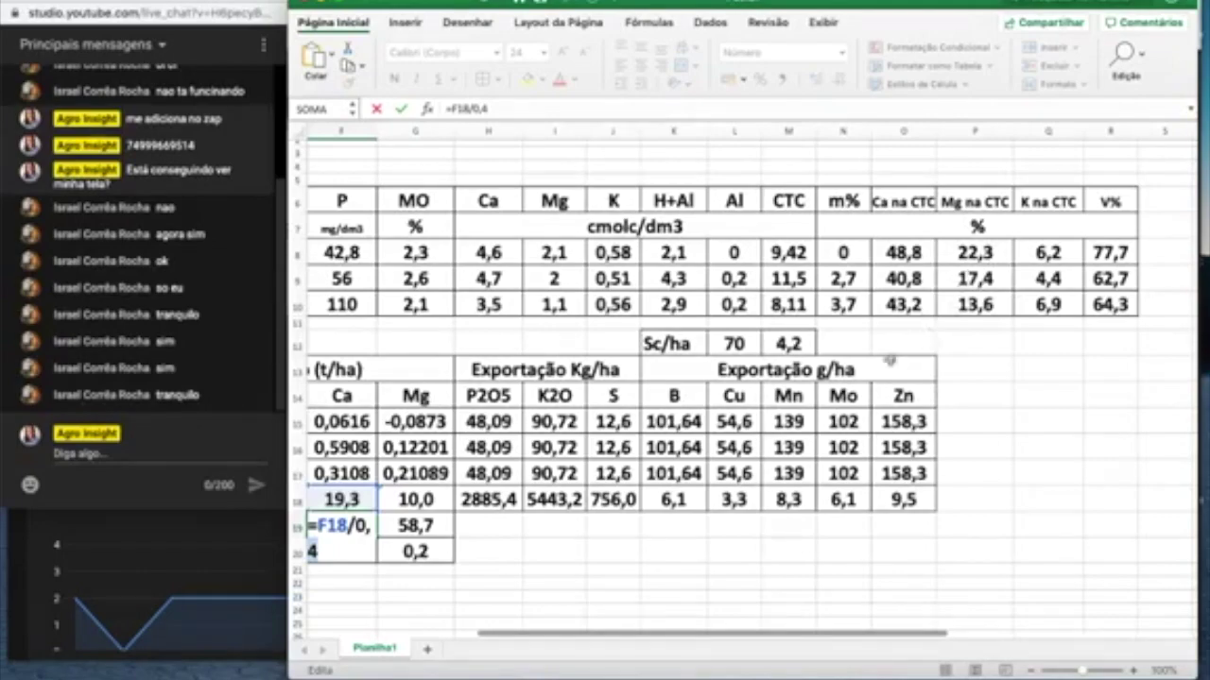
{"action": "scroll", "coordinate": [425, 546], "scroll_direction": "left", "scroll_amount": 5}
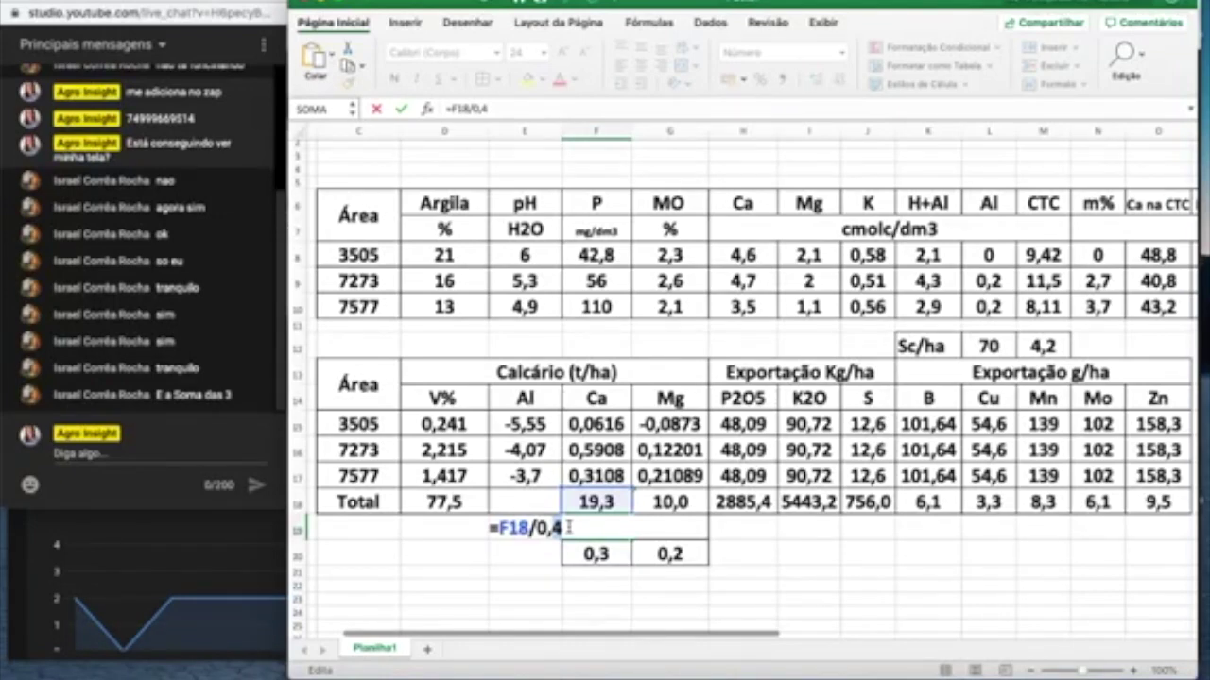
{"action": "key", "text": "Return"}
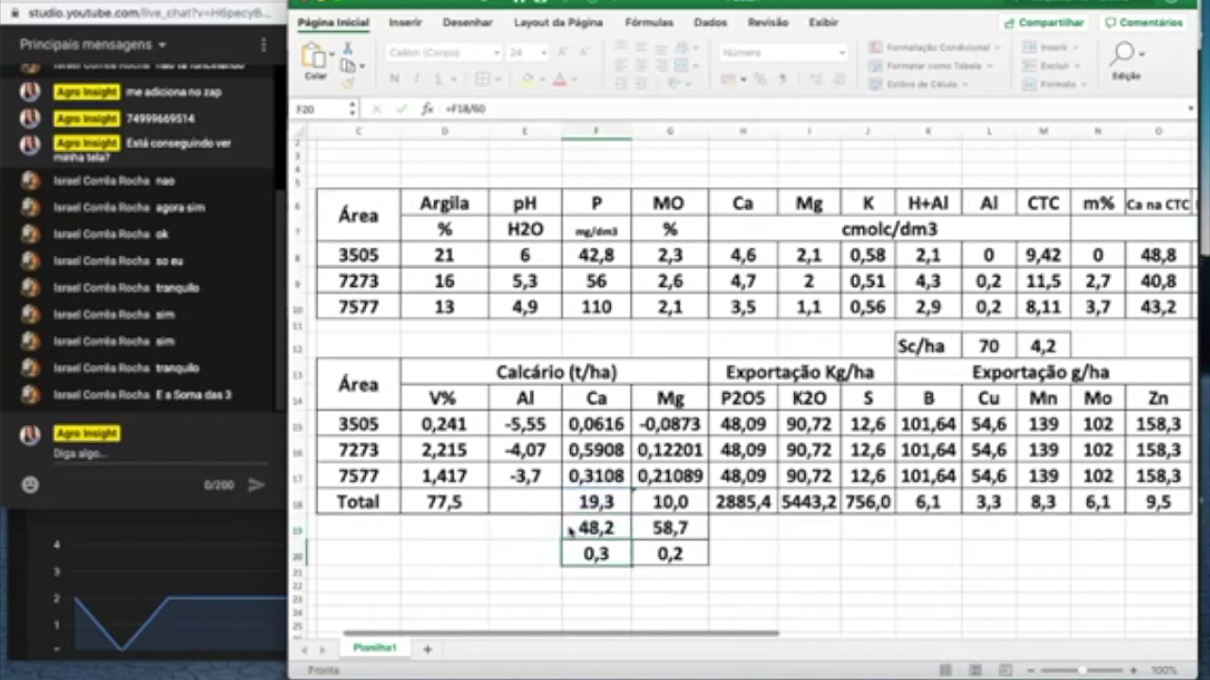
Set the area multiplier to 20 in the V%, Ca and Mg liming totals, and make F20 calculate =F19/20
{"action": "double_click", "coordinate": [596, 502]}
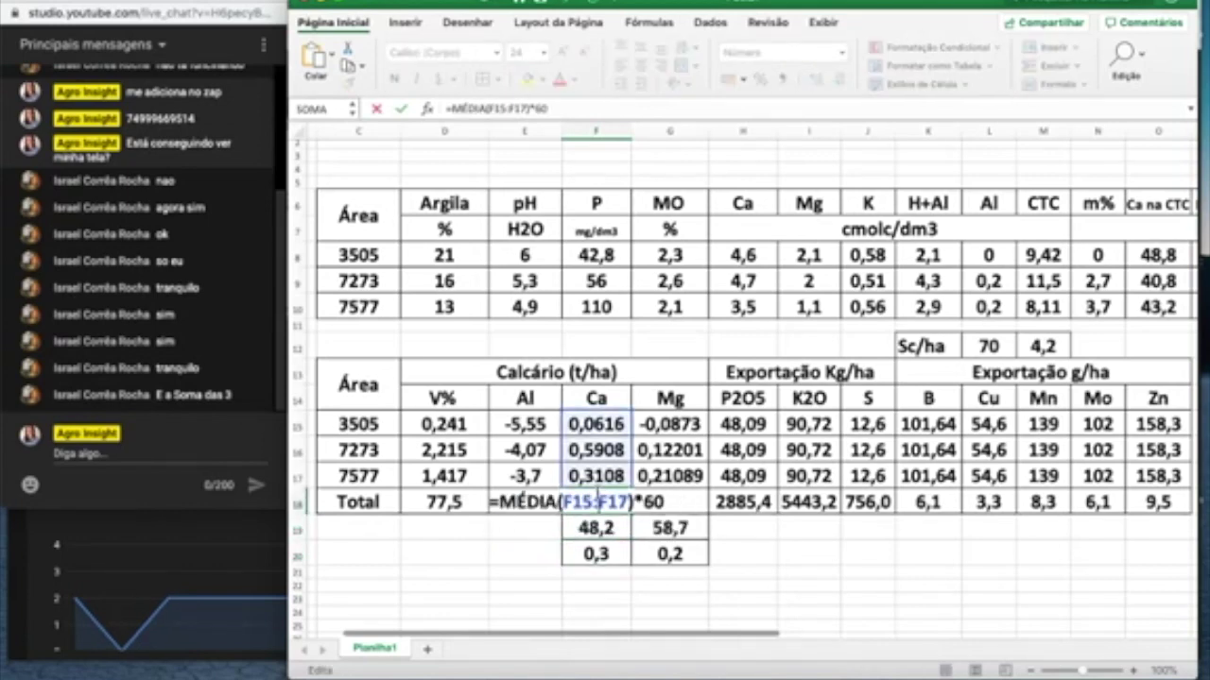
{"action": "left_click_drag", "start_coordinate": [638, 498], "coordinate": [667, 502]}
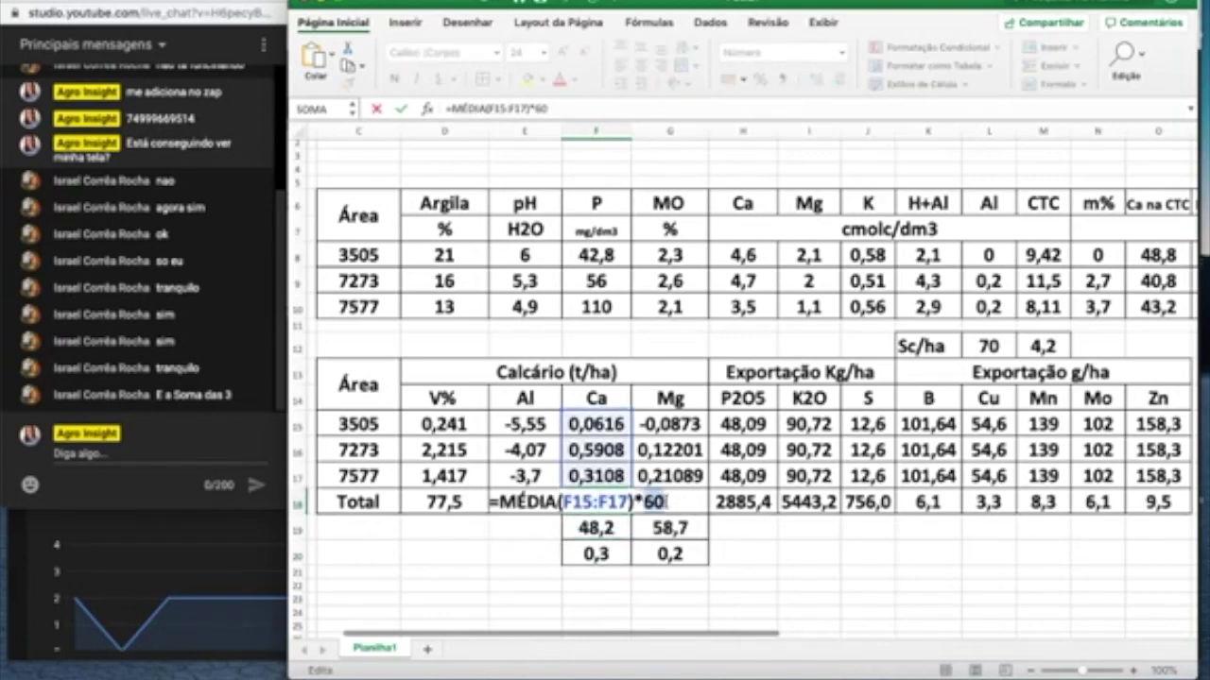
{"action": "type", "text": "2"}
{"action": "key", "text": "Return"}
Set the divisor in the Ca formula in F19 to 0,4
{"action": "double_click", "coordinate": [573, 528]}
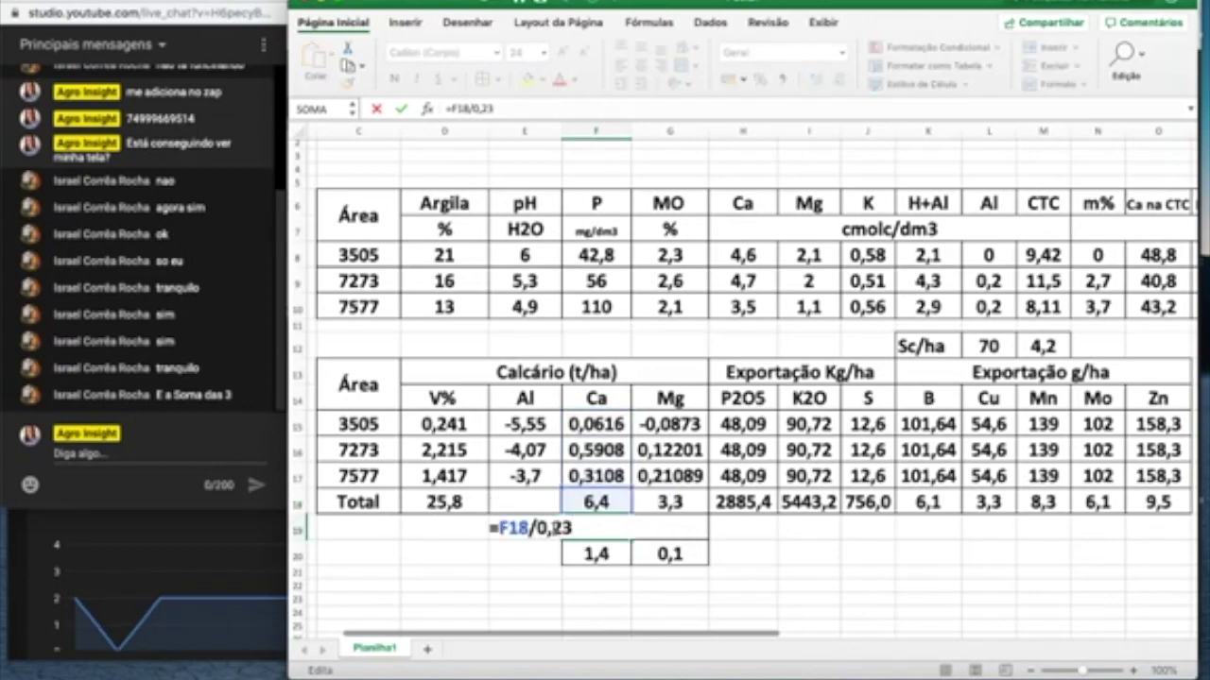
{"action": "type", "text": "40"}
{"action": "key", "text": "Return"}
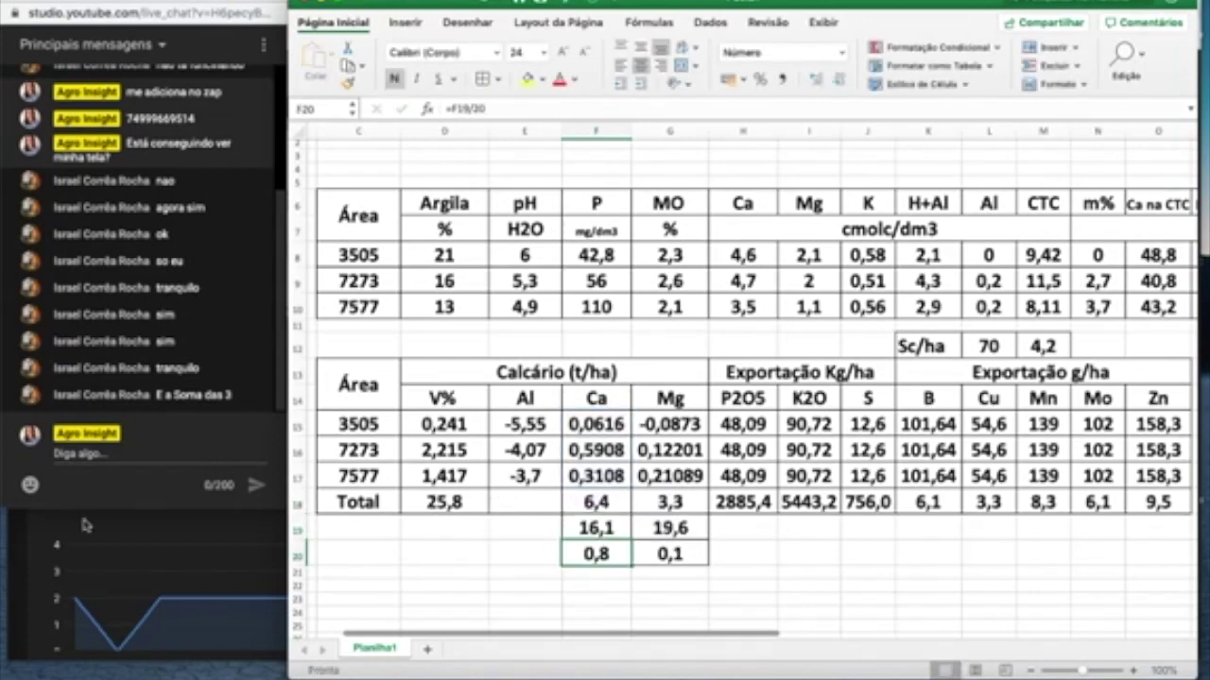
Examine the Ca results in F19 and F20, the whole Ca liming column and the V% method for comparison
{"action": "left_click", "coordinate": [592, 530]}
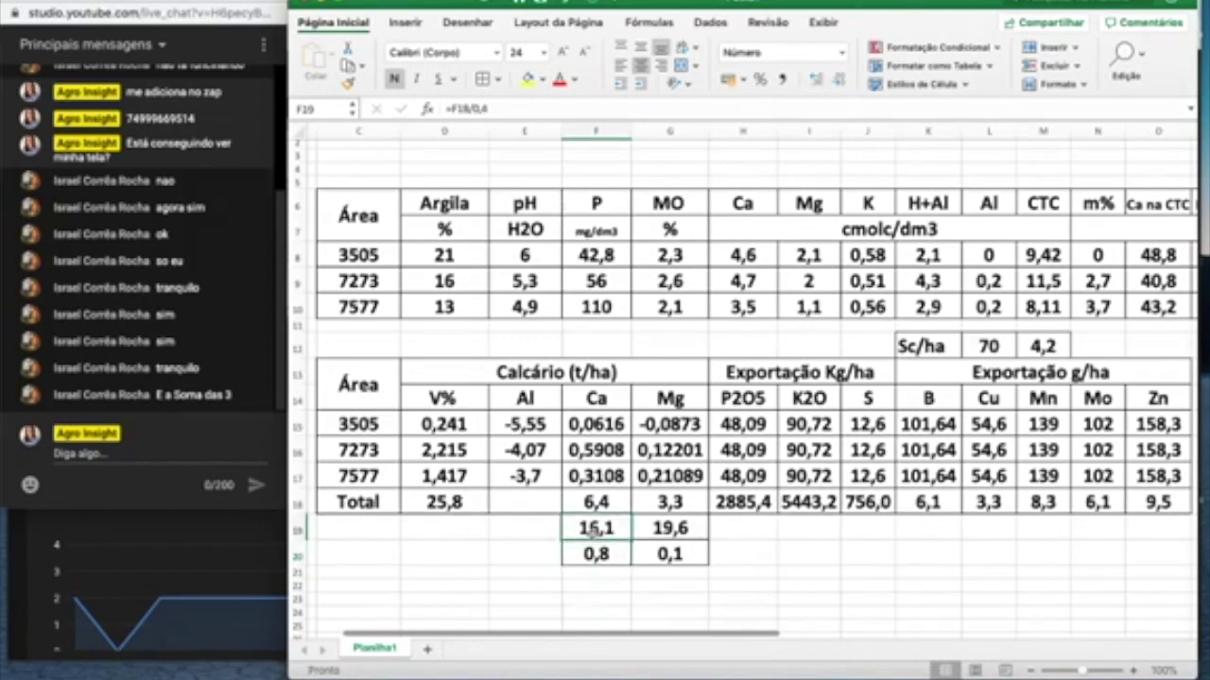
{"action": "left_click", "coordinate": [597, 555]}
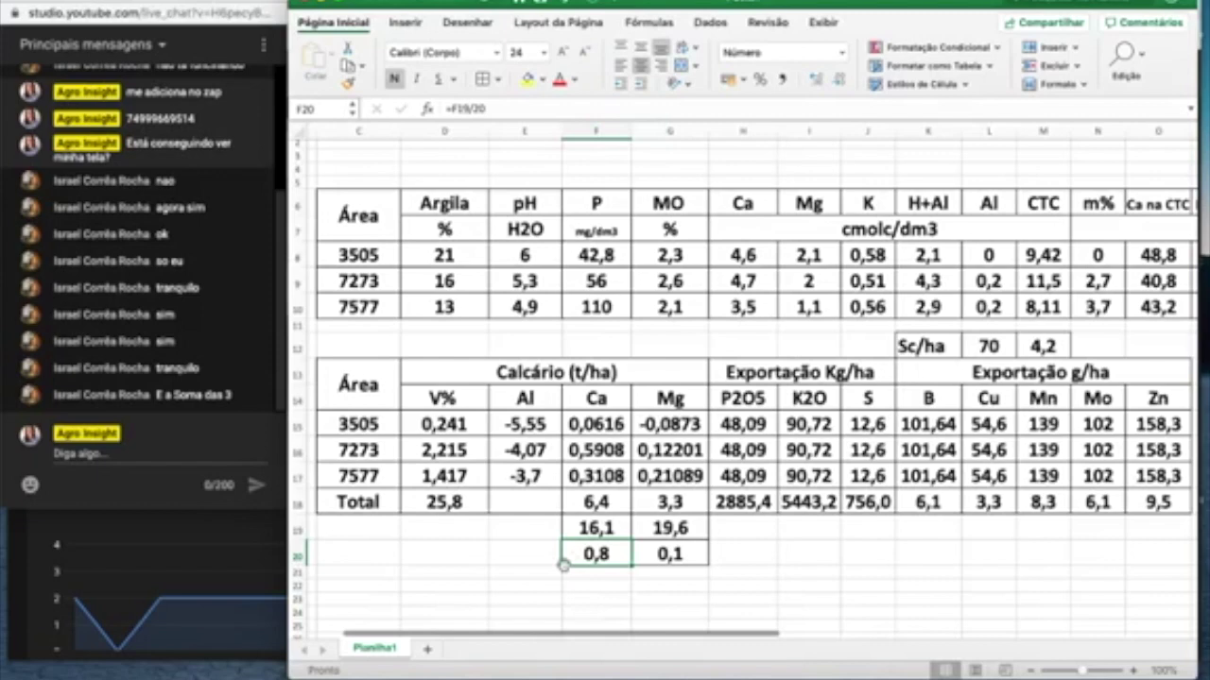
{"action": "key", "text": "Return"}
{"action": "left_click", "coordinate": [575, 556]}
{"action": "left_click_drag", "start_coordinate": [596, 398], "coordinate": [595, 550]}
{"action": "scroll", "coordinate": [596, 548], "scroll_direction": "right", "scroll_amount": 1}
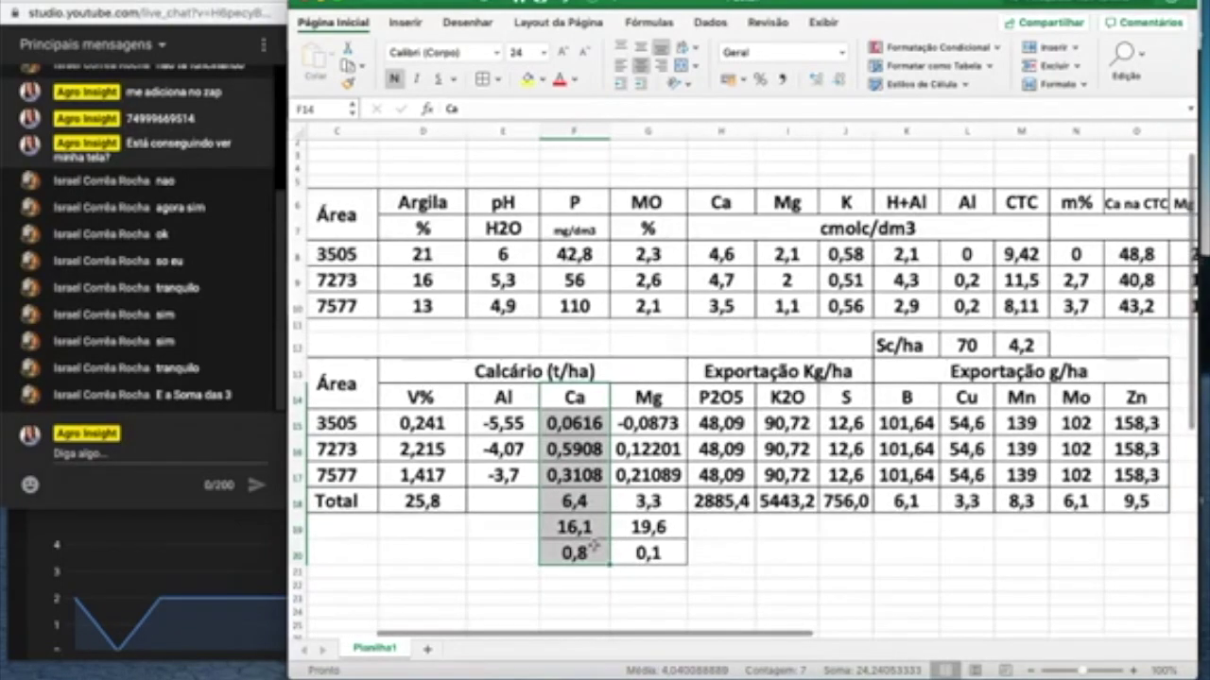
{"action": "scroll", "coordinate": [594, 546], "scroll_direction": "down", "scroll_amount": 1}
{"action": "scroll", "coordinate": [594, 546], "scroll_direction": "left", "scroll_amount": 2}
{"action": "scroll", "coordinate": [594, 545], "scroll_direction": "left", "scroll_amount": 2}
{"action": "scroll", "coordinate": [594, 545], "scroll_direction": "right", "scroll_amount": 3}
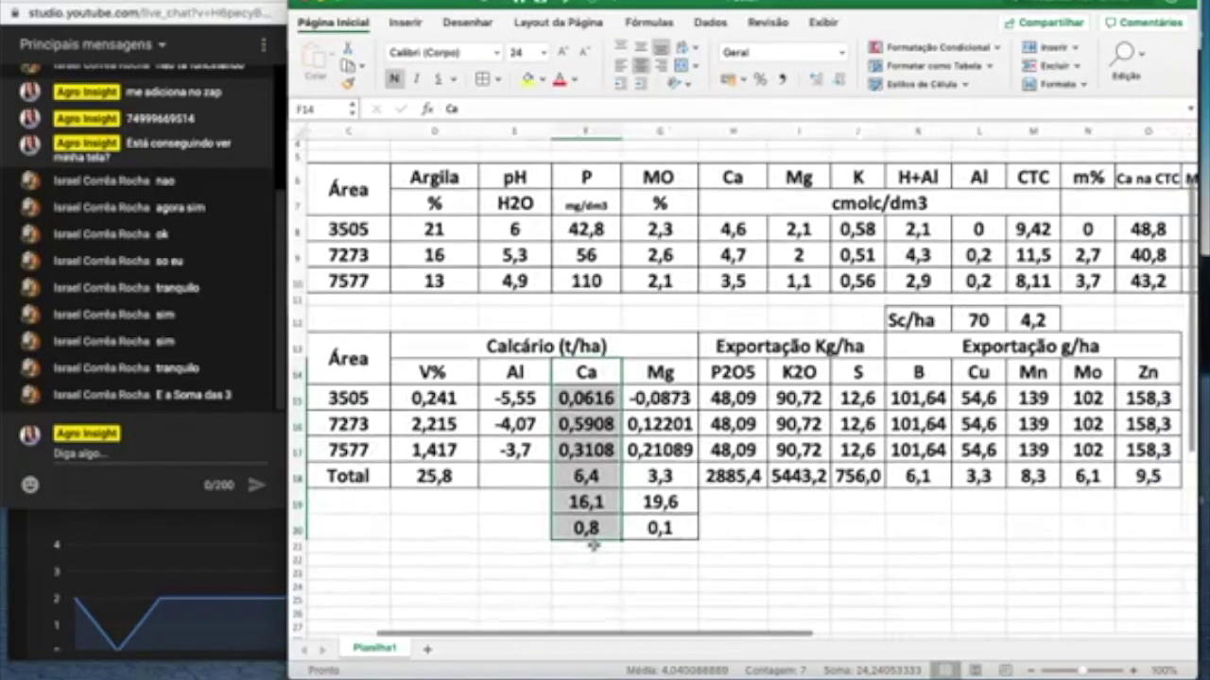
{"action": "left_click", "coordinate": [587, 528]}
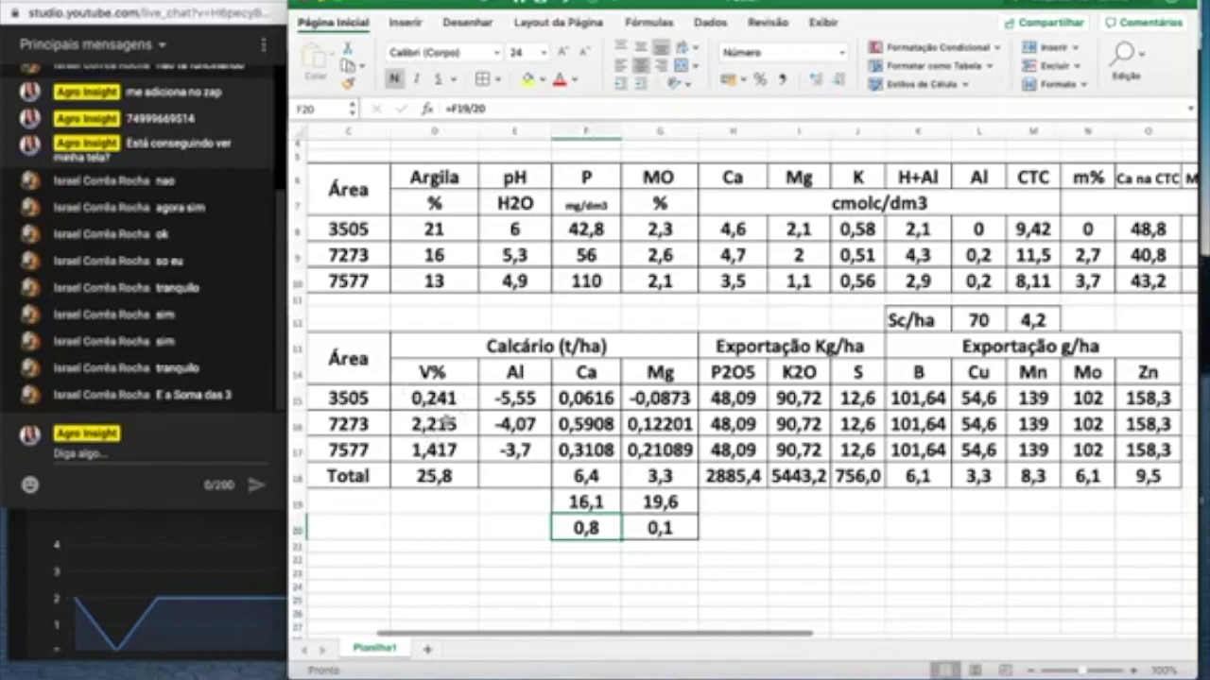
{"action": "left_click", "coordinate": [434, 369]}
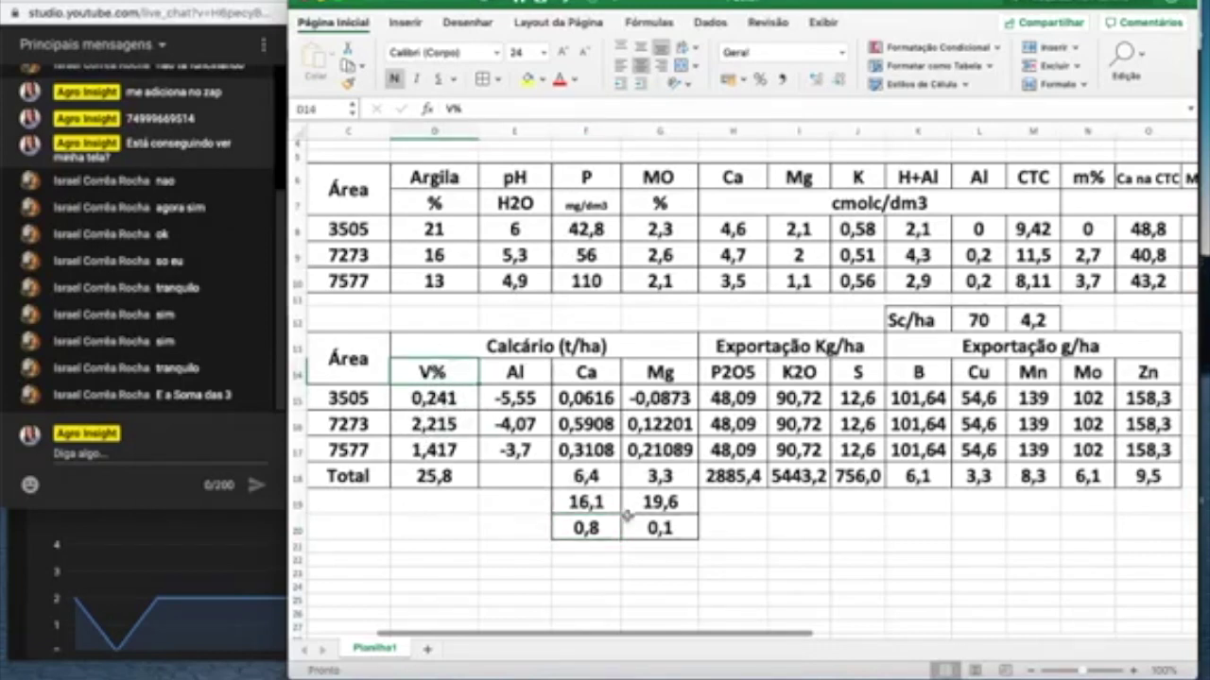
Make the Mg dose per hectare in G20 calculate =G19/20
{"action": "left_click", "coordinate": [593, 527]}
{"action": "double_click", "coordinate": [666, 529]}
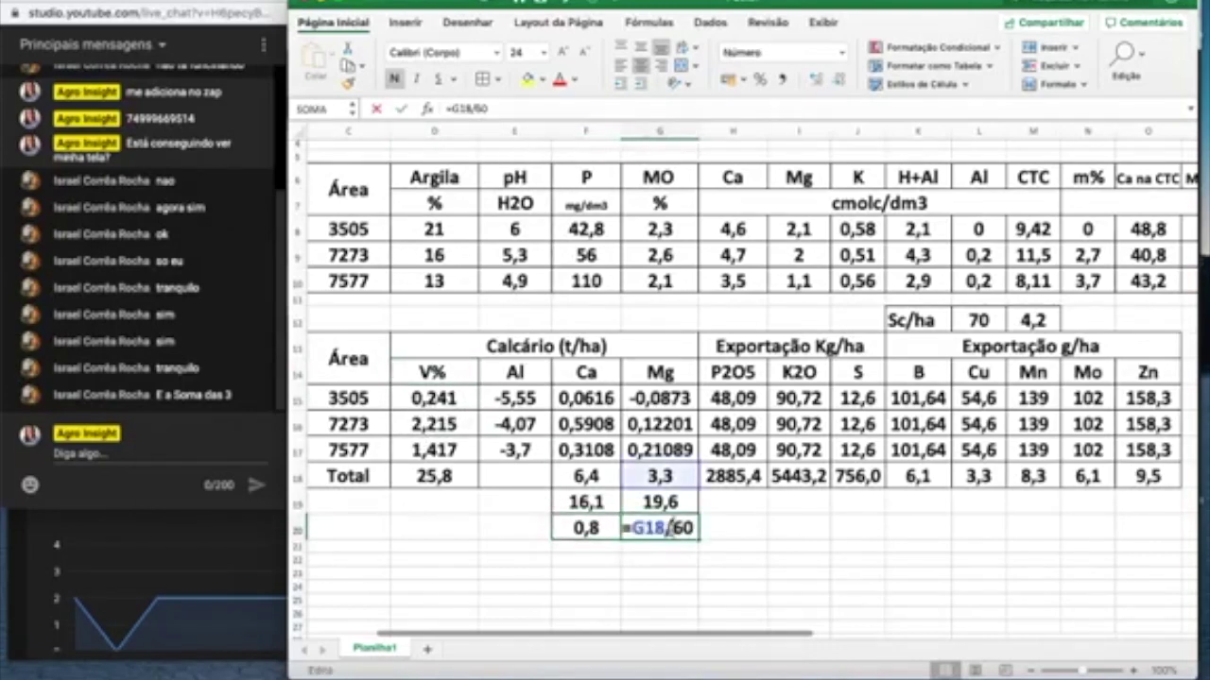
{"action": "key", "text": "Escape"}
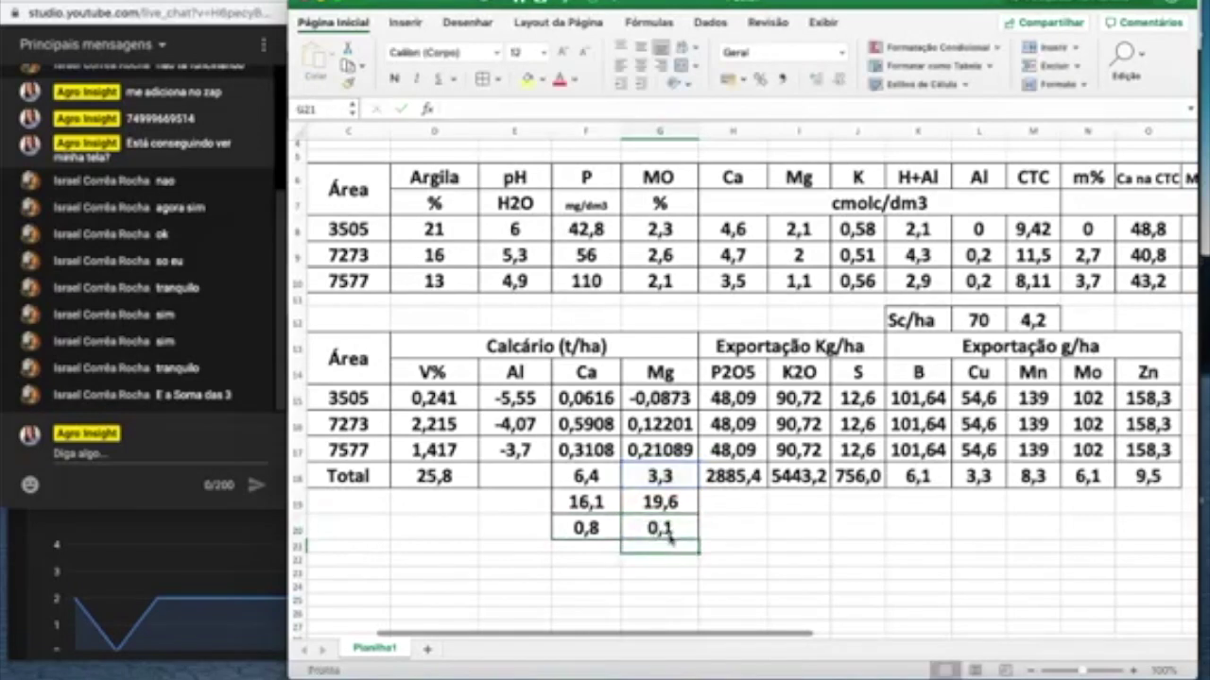
{"action": "double_click", "coordinate": [668, 528]}
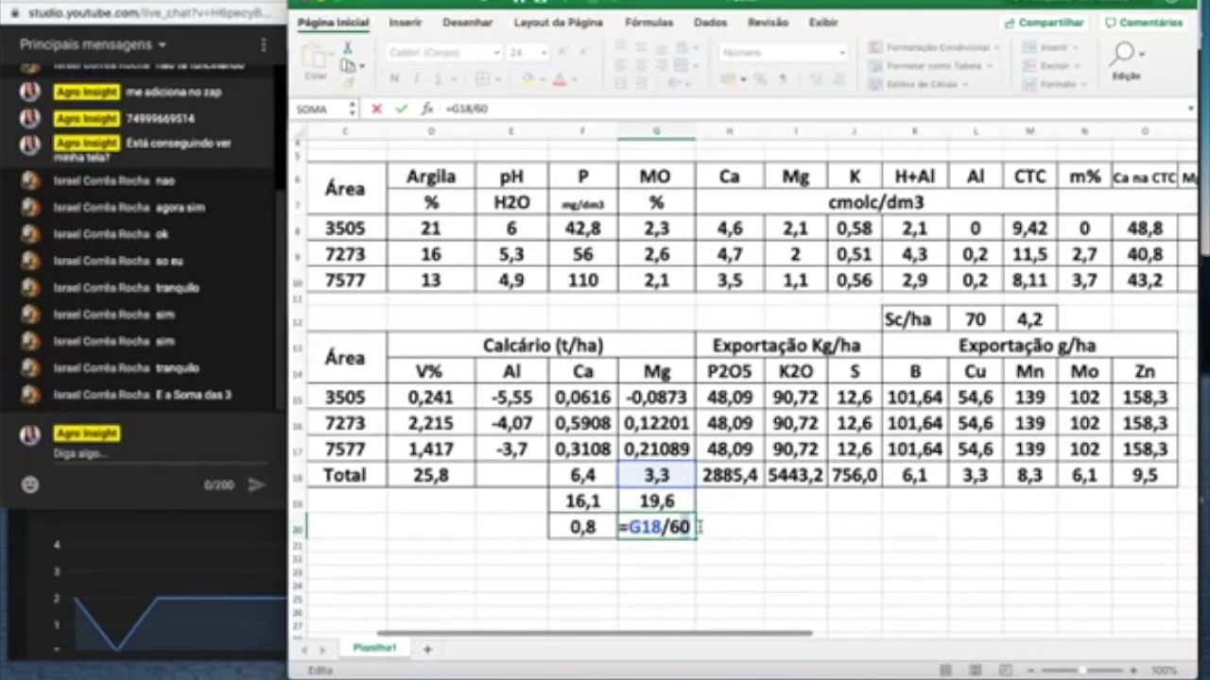
{"action": "left_click_drag", "start_coordinate": [673, 526], "coordinate": [695, 526]}
{"action": "type", "text": "20"}
{"action": "left_click_drag", "start_coordinate": [678, 487], "coordinate": [676, 501]}
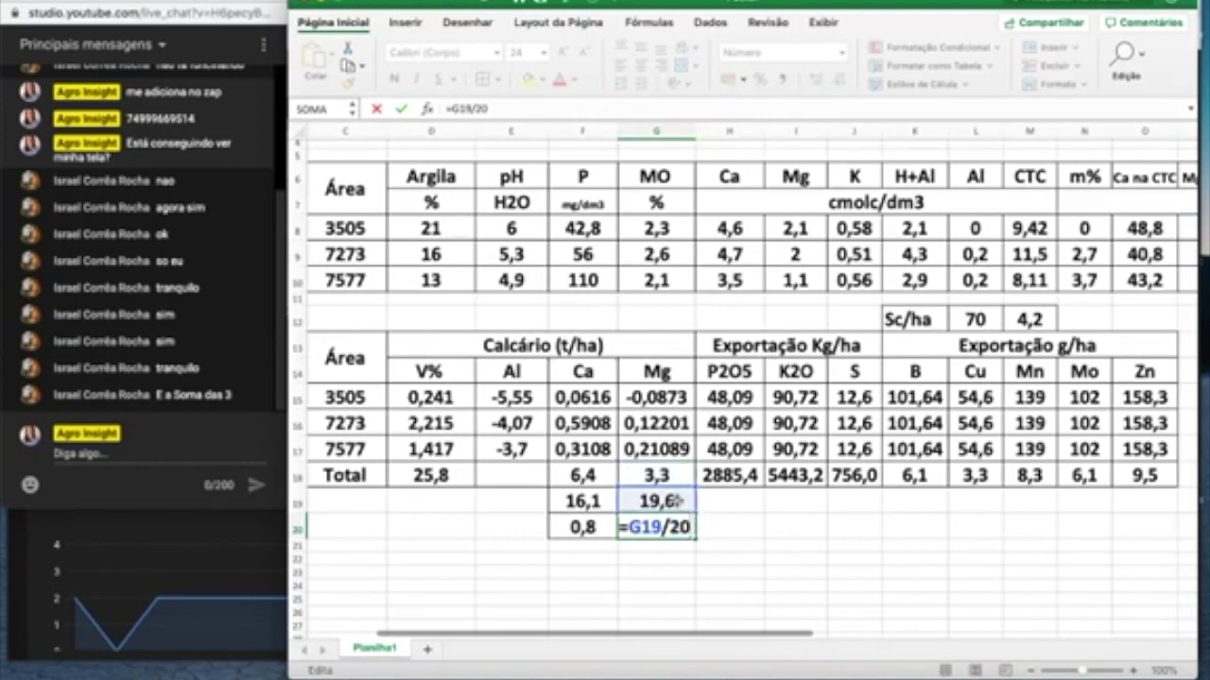
{"action": "key", "text": "Return"}
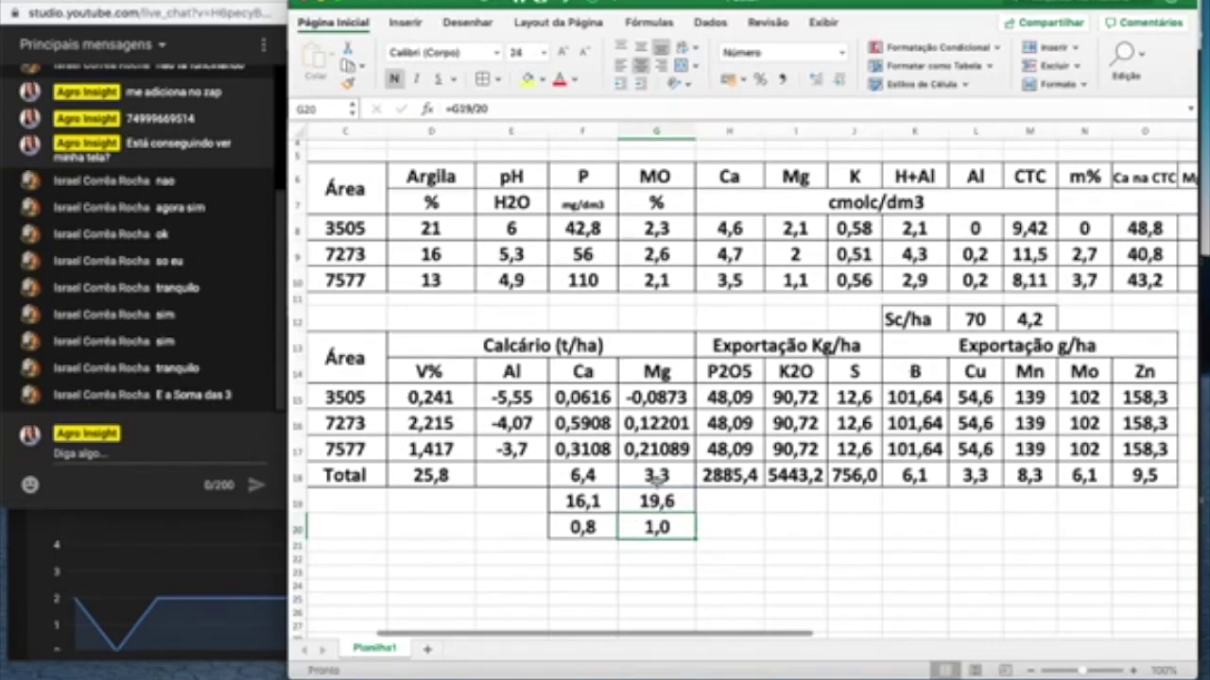
Review the Mg liming formulas in G18, G19 and G20 without changing them
{"action": "scroll", "coordinate": [661, 496], "scroll_direction": "right", "scroll_amount": 2}
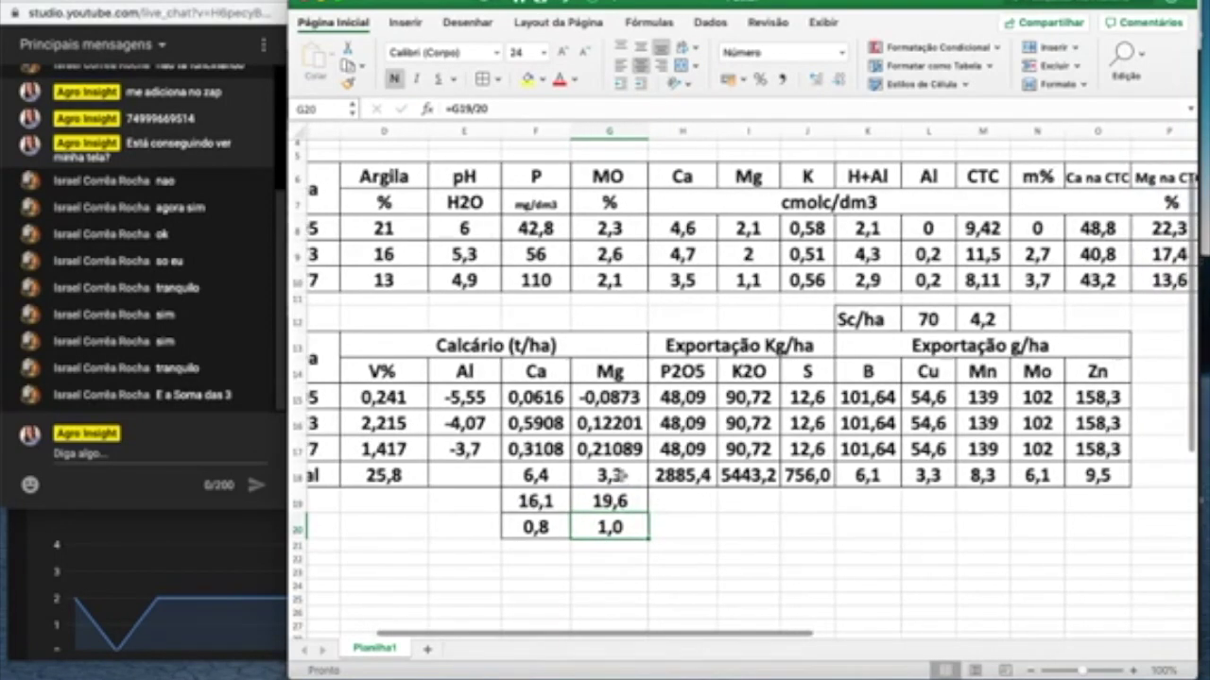
{"action": "double_click", "coordinate": [619, 476]}
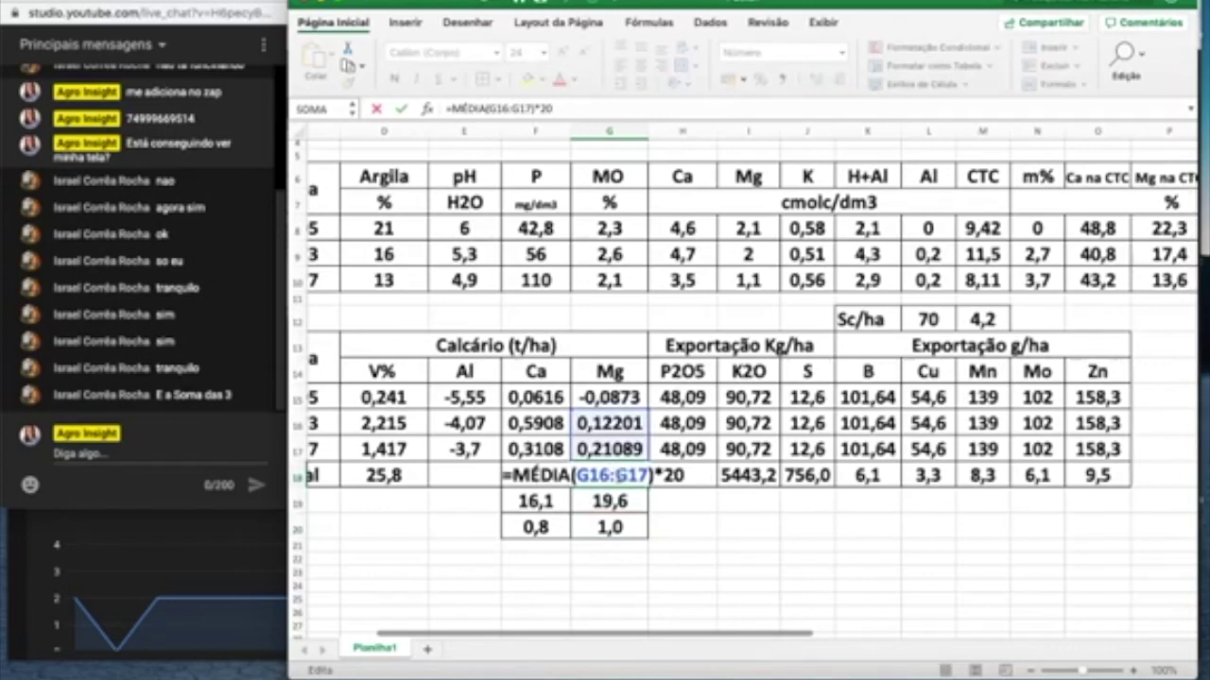
{"action": "key", "text": "Return"}
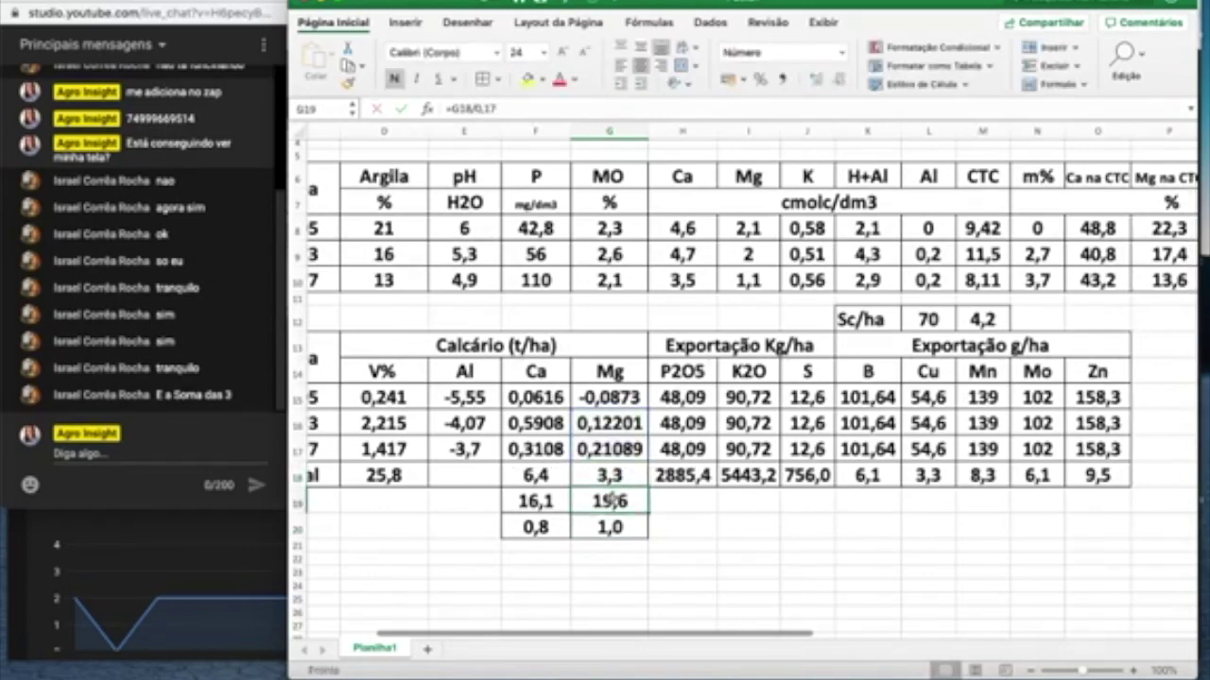
{"action": "double_click", "coordinate": [613, 499]}
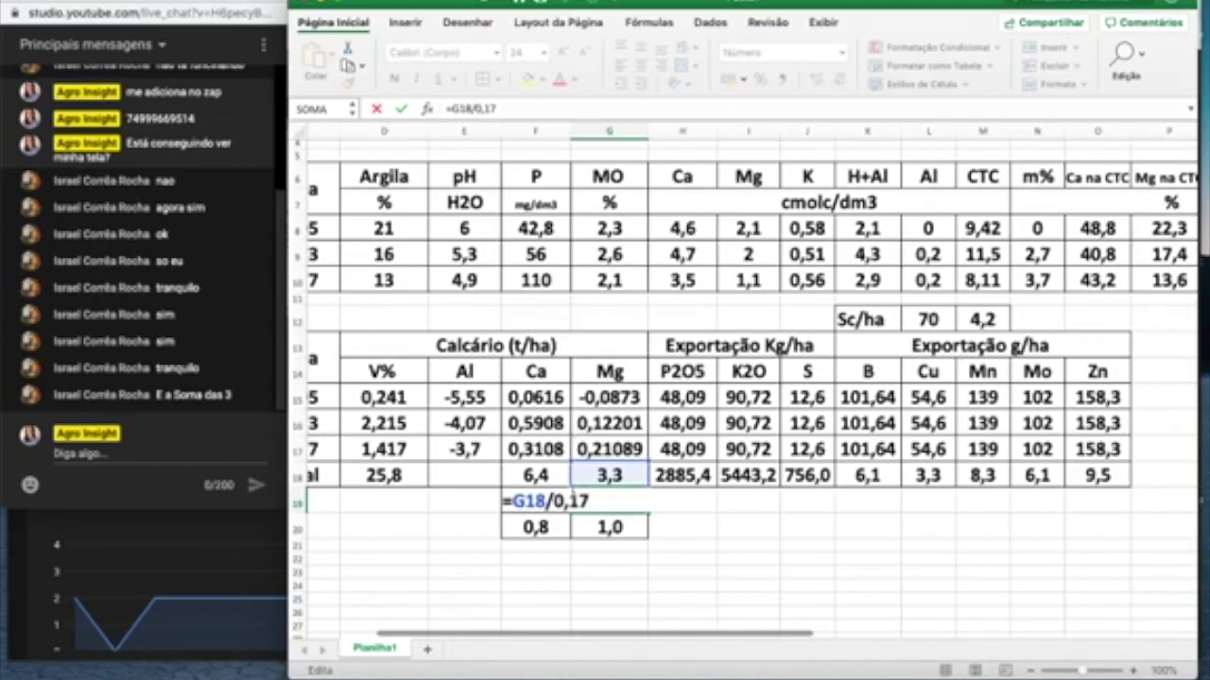
{"action": "key", "text": "Return"}
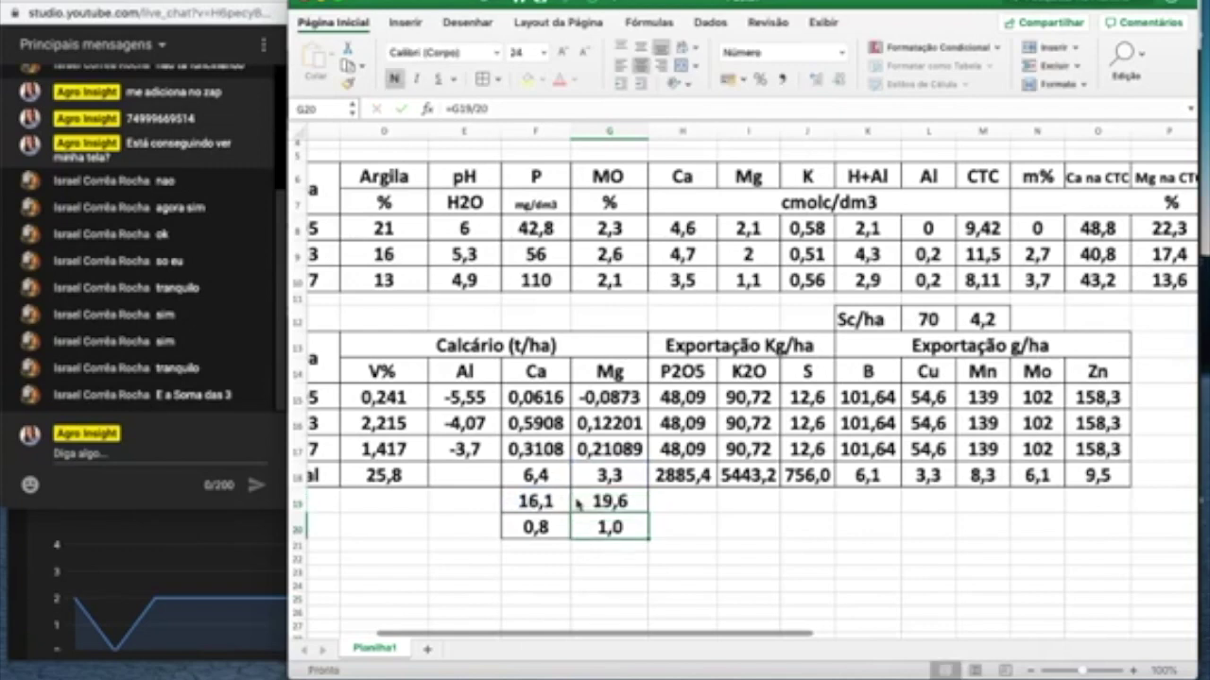
{"action": "double_click", "coordinate": [577, 501]}
{"action": "key", "text": "Return"}
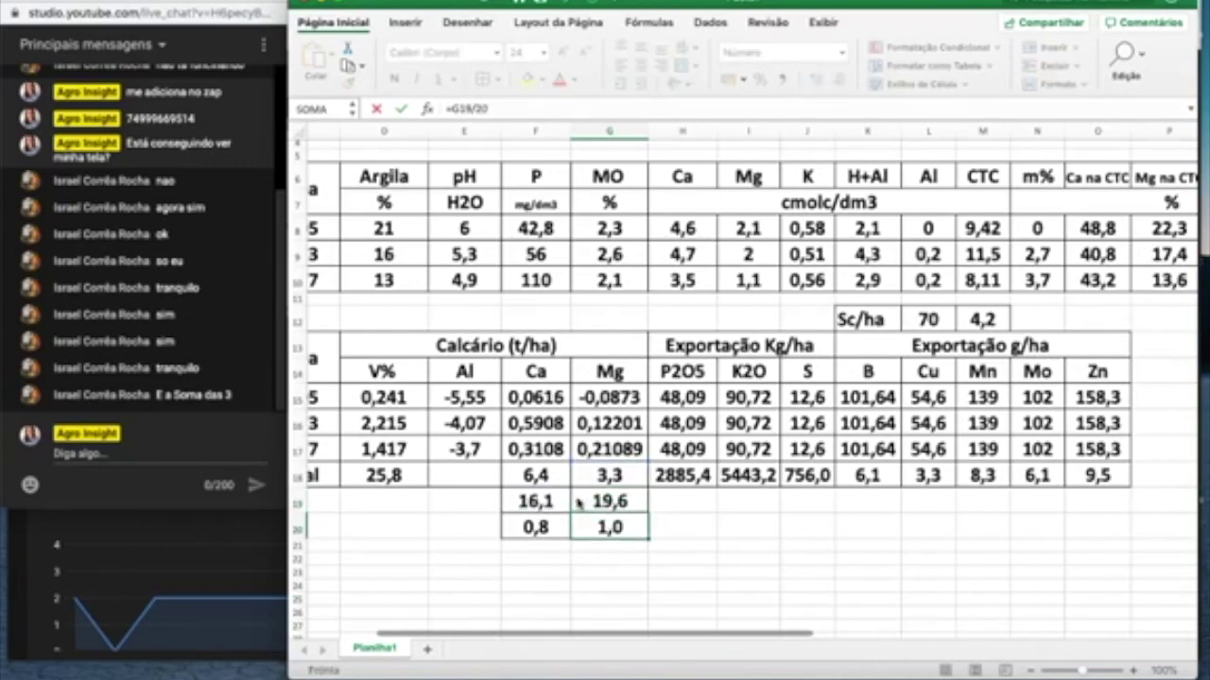
{"action": "double_click", "coordinate": [612, 526]}
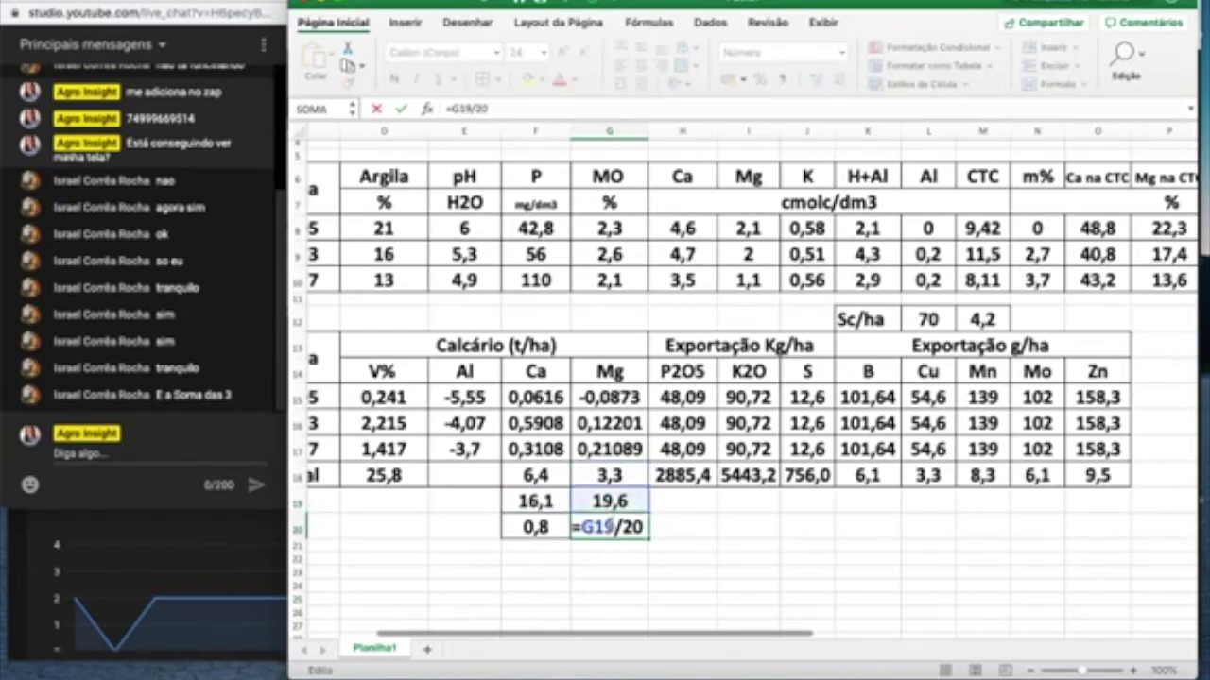
{"action": "key", "text": "Return"}
Check the Ca liming formulas in F19 and F20 for comparison with the Mg ones, leaving them as they are
{"action": "scroll", "coordinate": [536, 526], "scroll_direction": "left", "scroll_amount": 4}
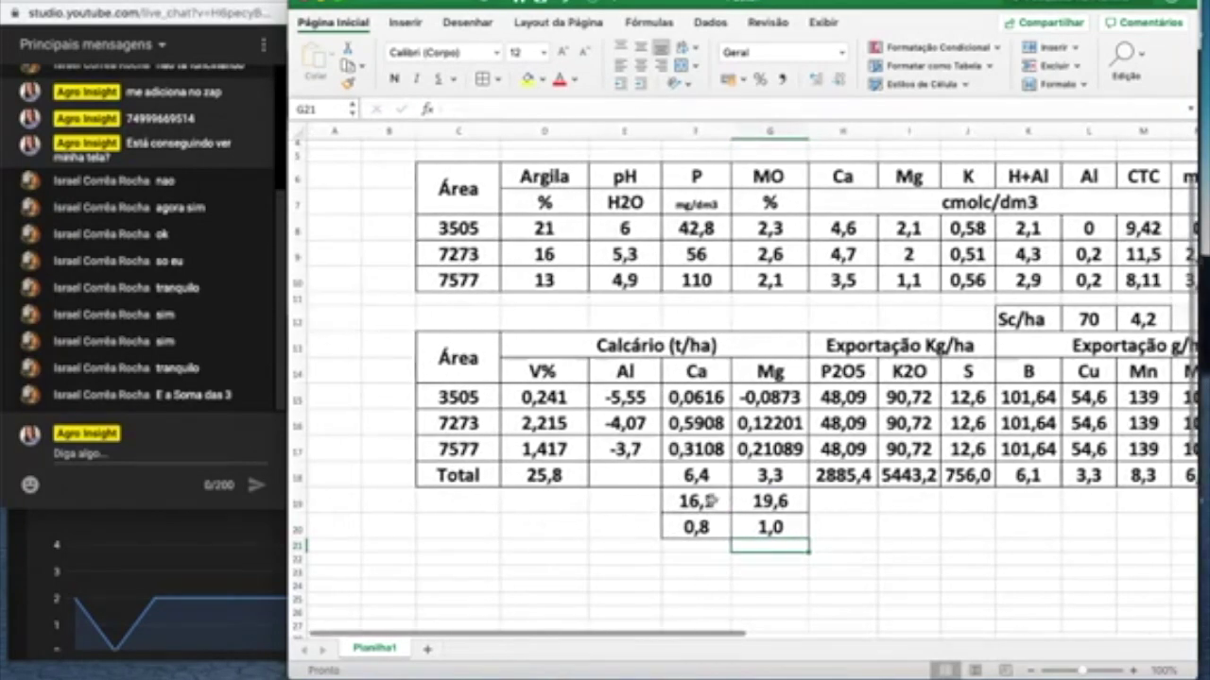
{"action": "double_click", "coordinate": [718, 501]}
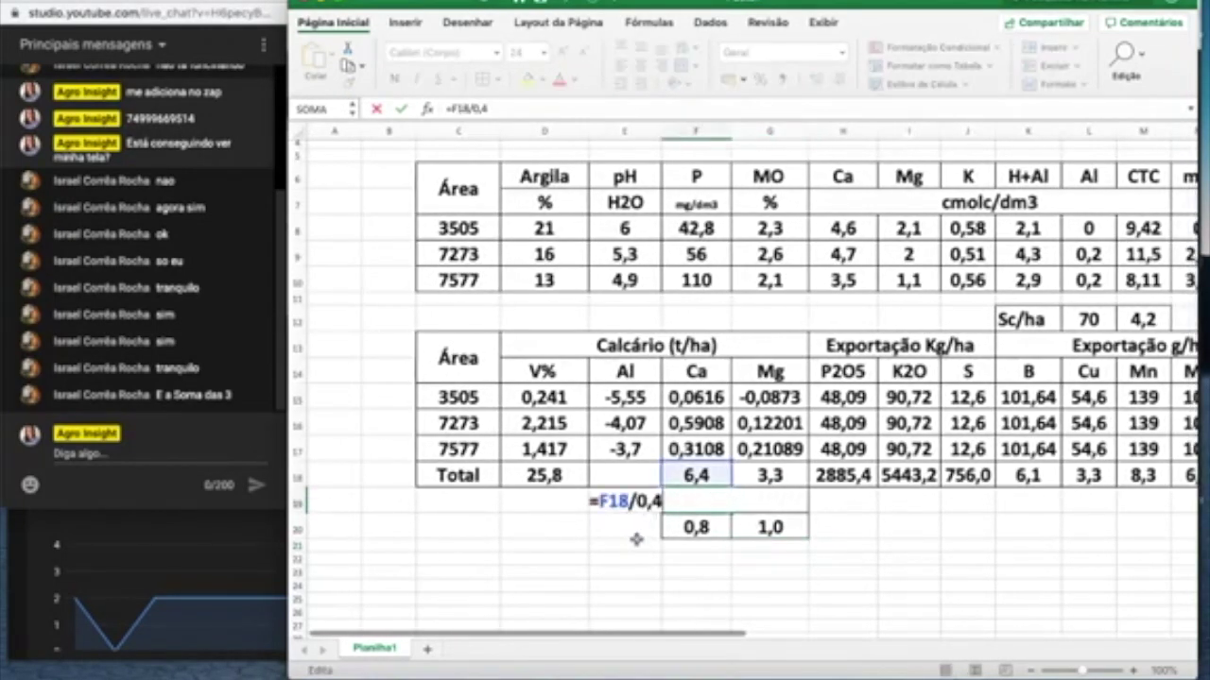
{"action": "key", "text": "Return"}
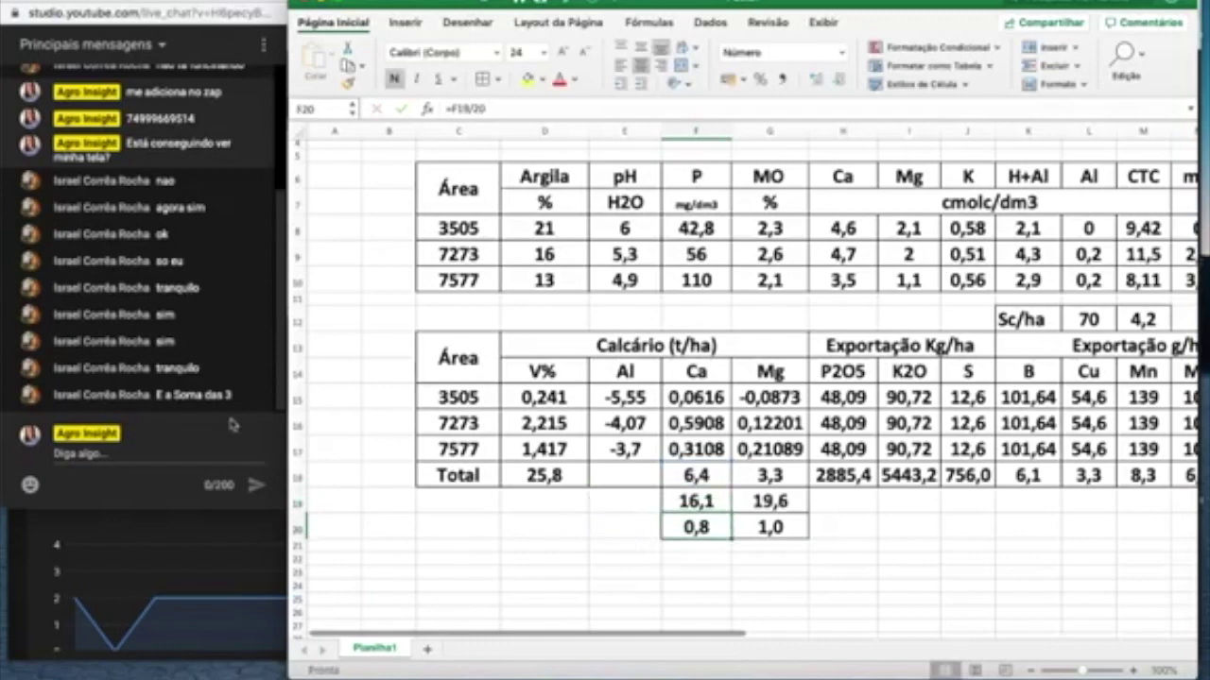
{"action": "left_click", "coordinate": [696, 501]}
{"action": "double_click", "coordinate": [696, 501]}
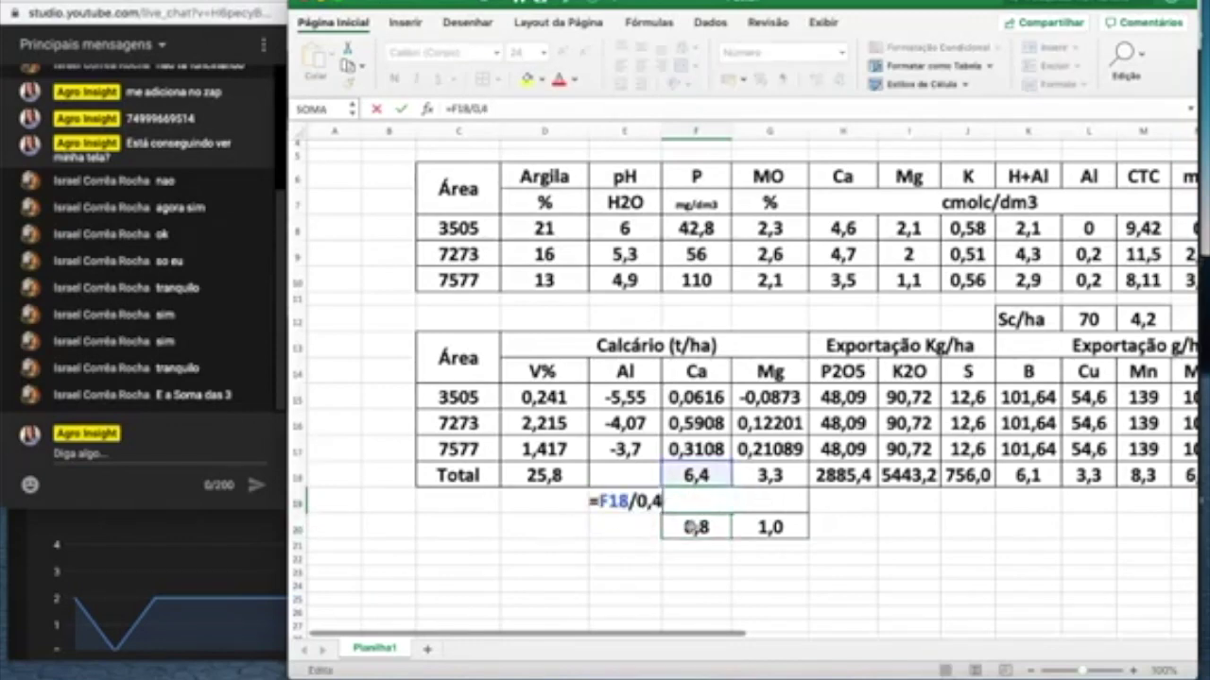
{"action": "left_click", "coordinate": [695, 526]}
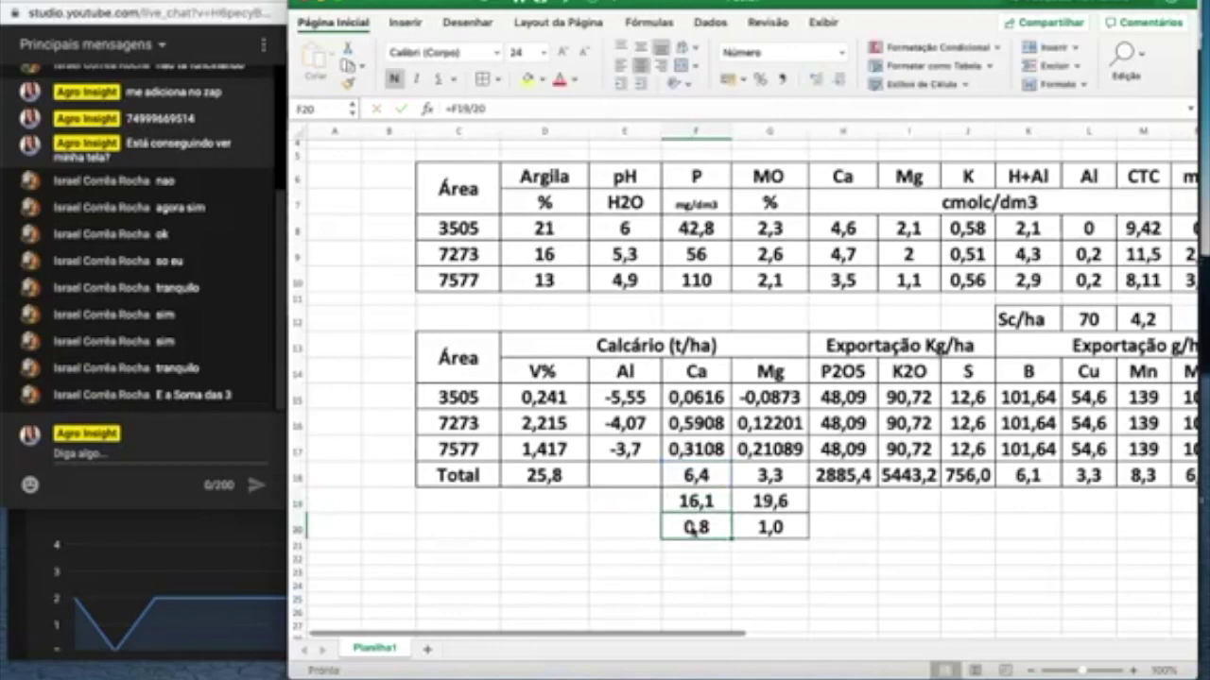
{"action": "scroll", "coordinate": [693, 531], "scroll_direction": "down", "scroll_amount": 1}
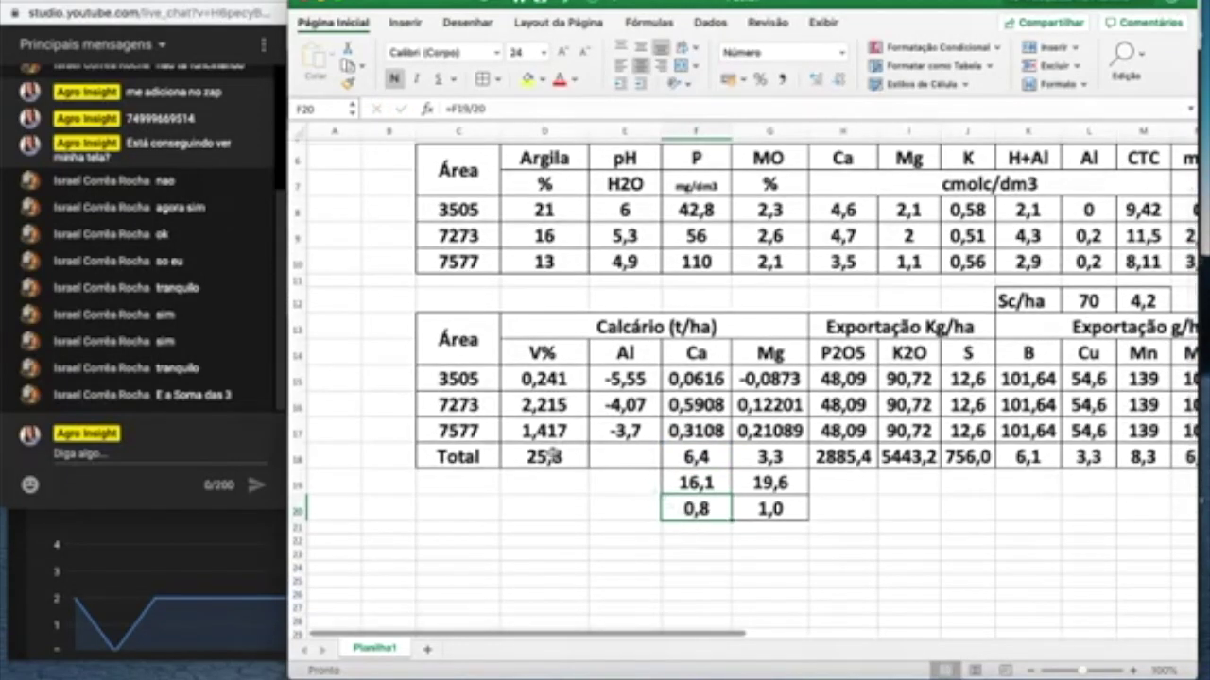
Examine the V% liming total in D18 and the three area doses in D15:D17 against the Ca and Mg rows below
{"action": "left_click", "coordinate": [553, 456]}
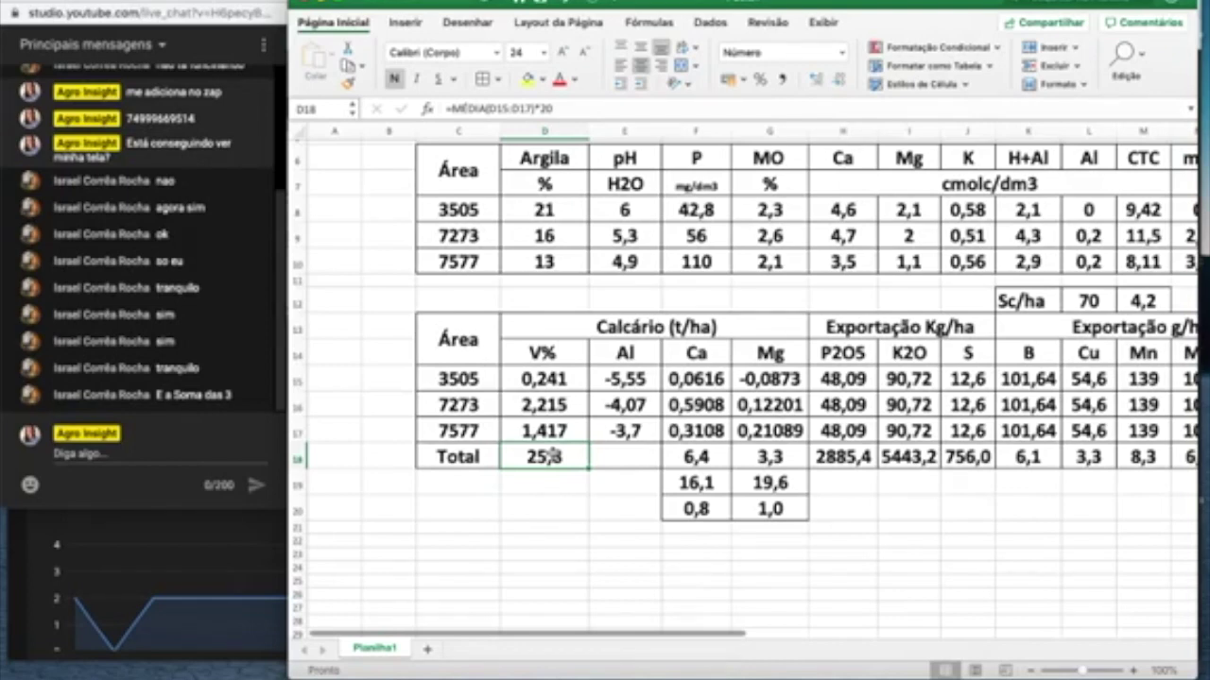
{"action": "scroll", "coordinate": [560, 478], "scroll_direction": "down", "scroll_amount": 3}
{"action": "scroll", "coordinate": [567, 504], "scroll_direction": "right", "scroll_amount": 1}
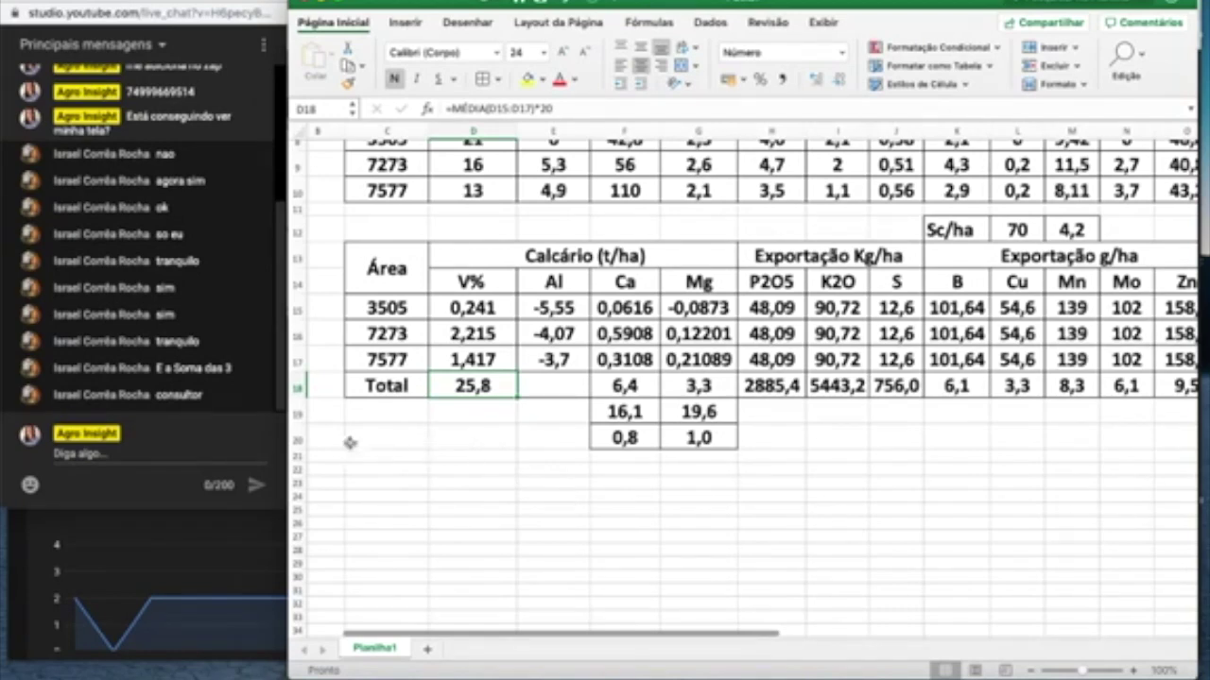
{"action": "left_click", "coordinate": [296, 437]}
{"action": "scroll", "coordinate": [450, 450], "scroll_direction": "down", "scroll_amount": 1}
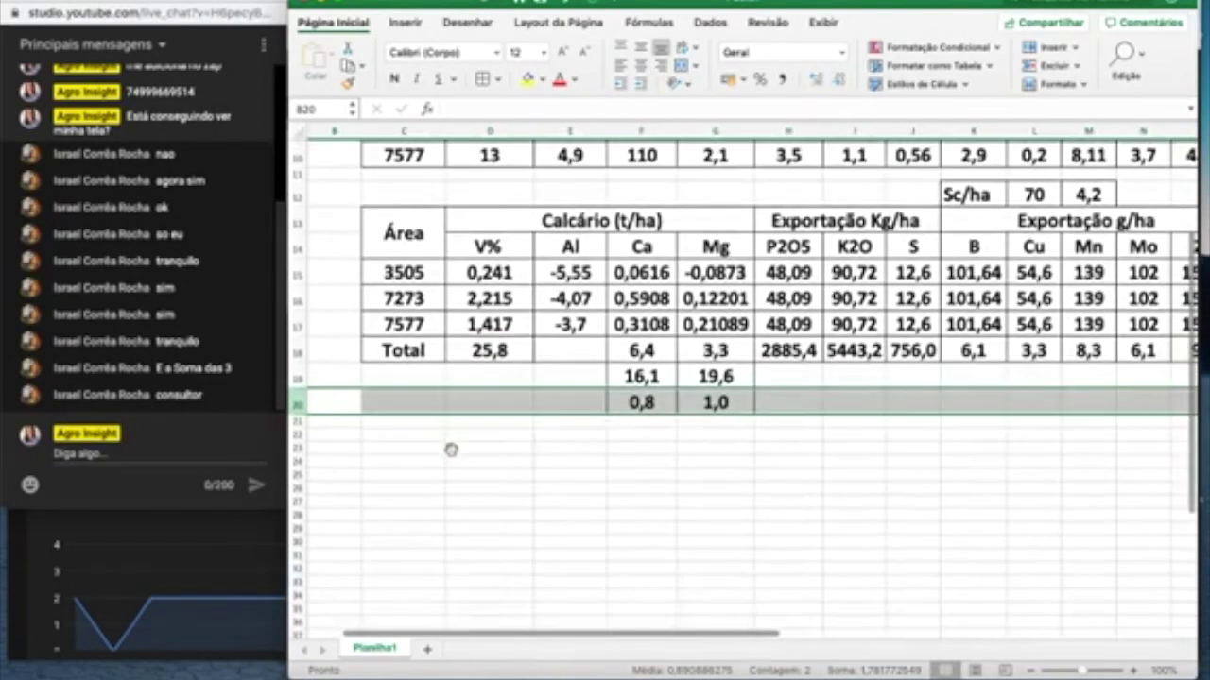
{"action": "scroll", "coordinate": [451, 450], "scroll_direction": "up", "scroll_amount": 2}
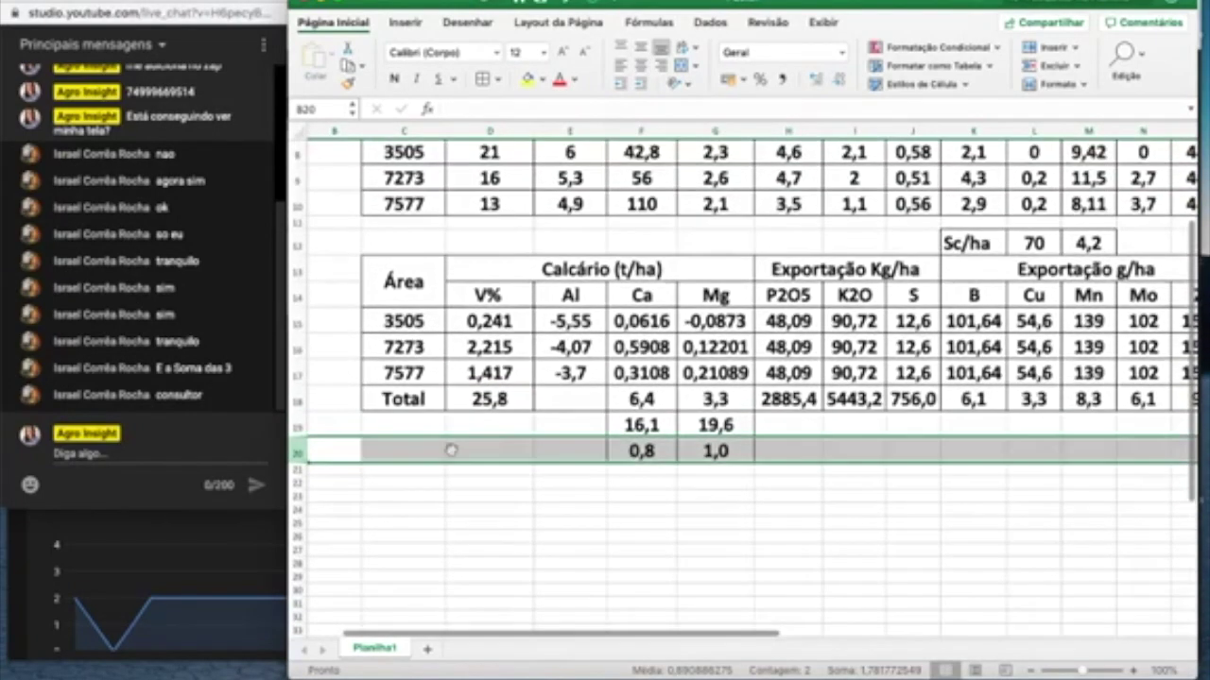
{"action": "left_click", "coordinate": [470, 399]}
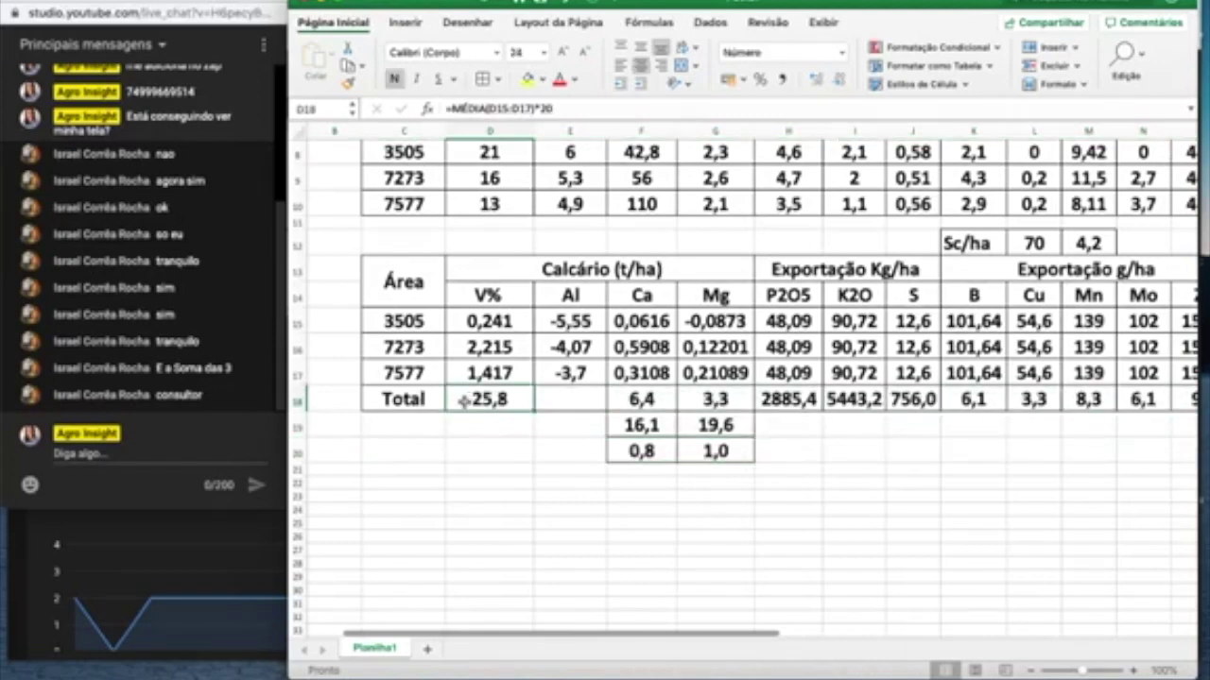
{"action": "left_click", "coordinate": [472, 373]}
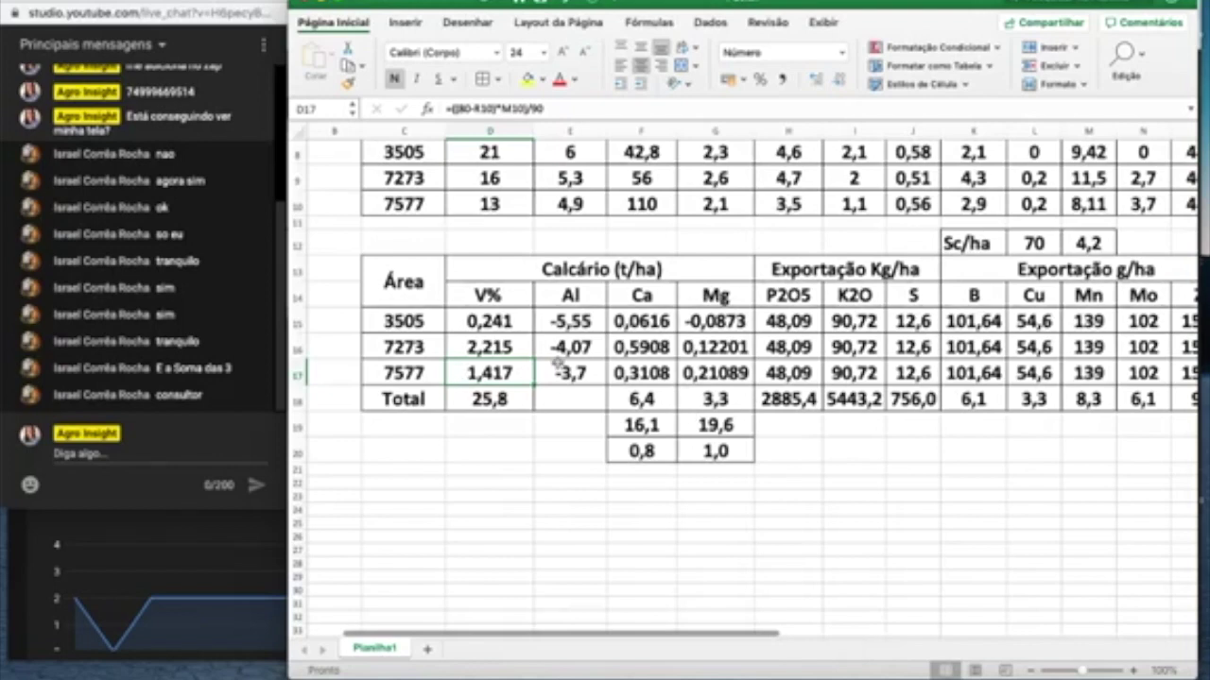
{"action": "left_click_drag", "start_coordinate": [482, 324], "coordinate": [479, 373]}
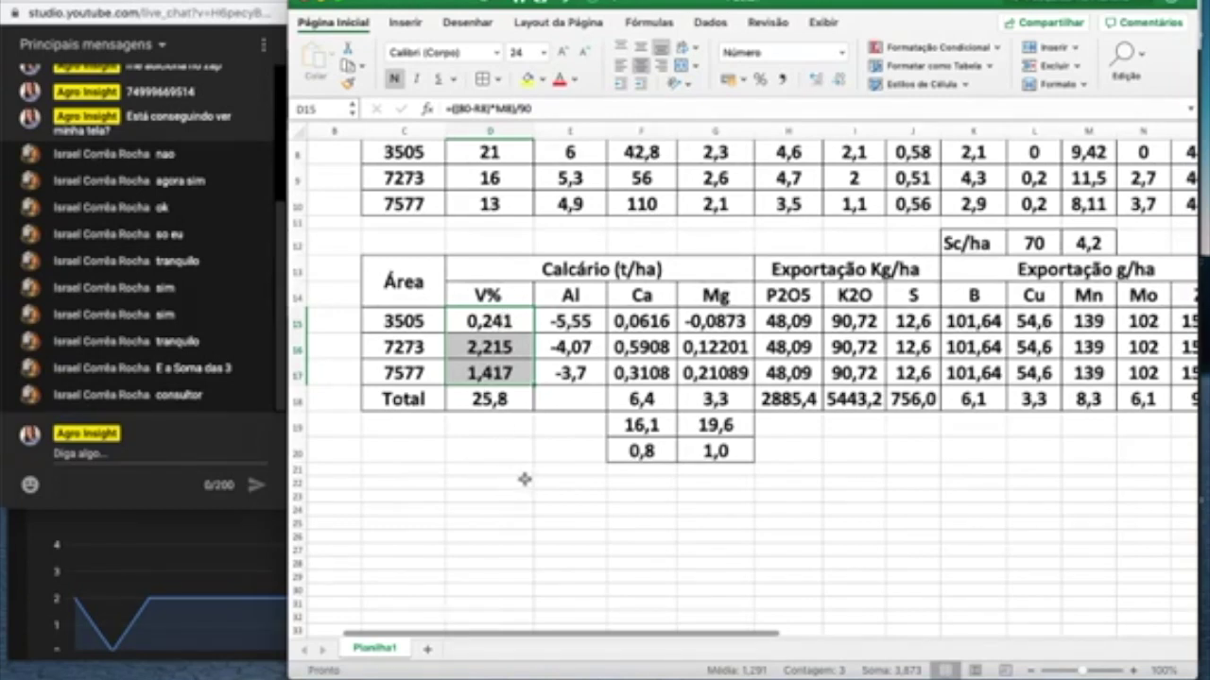
{"action": "left_click", "coordinate": [571, 427]}
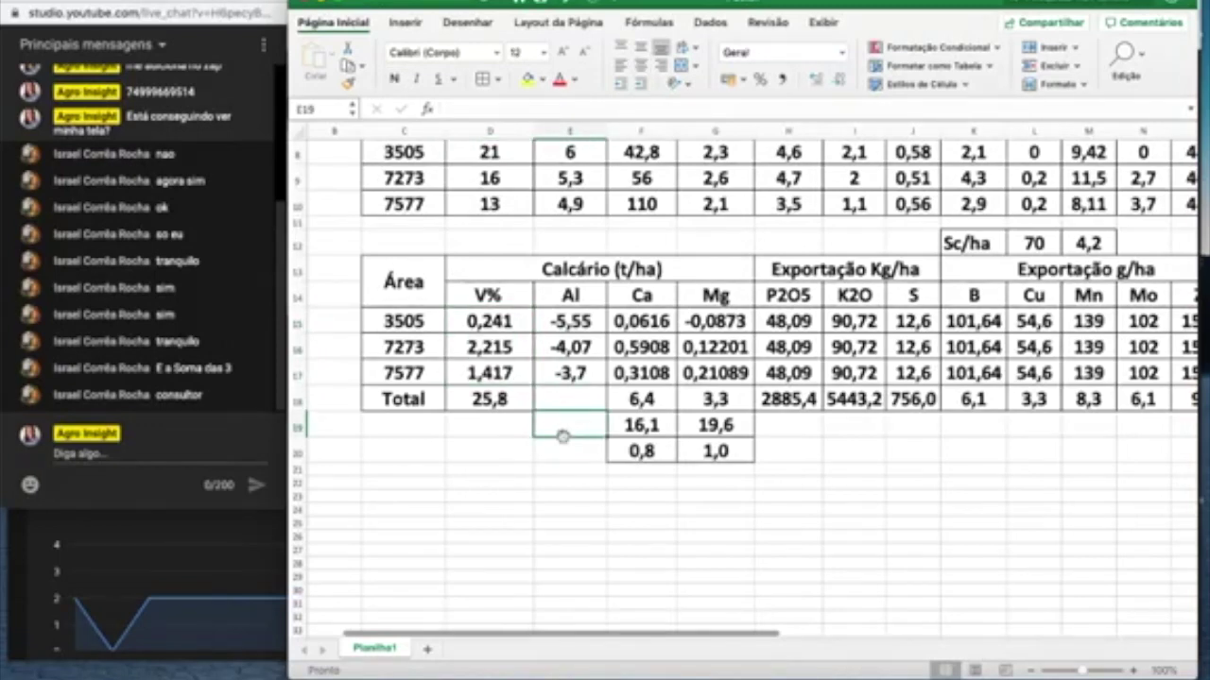
{"action": "left_click_drag", "start_coordinate": [488, 451], "coordinate": [547, 450]}
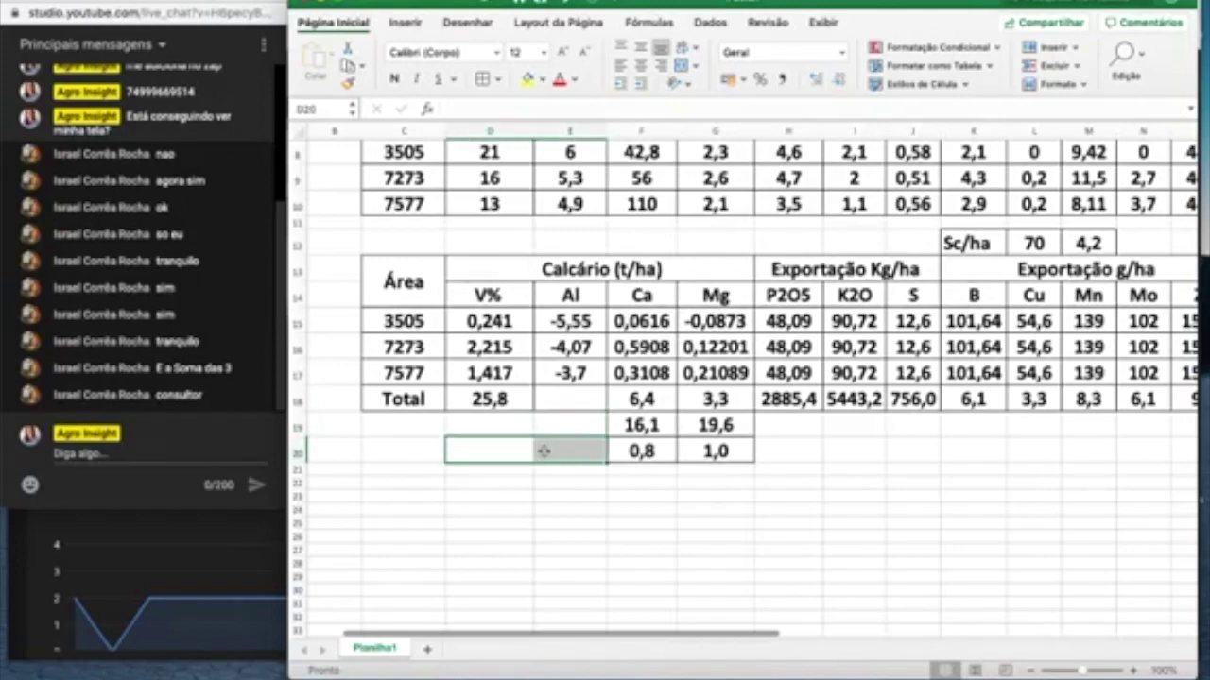
{"action": "left_click_drag", "start_coordinate": [348, 451], "coordinate": [558, 450]}
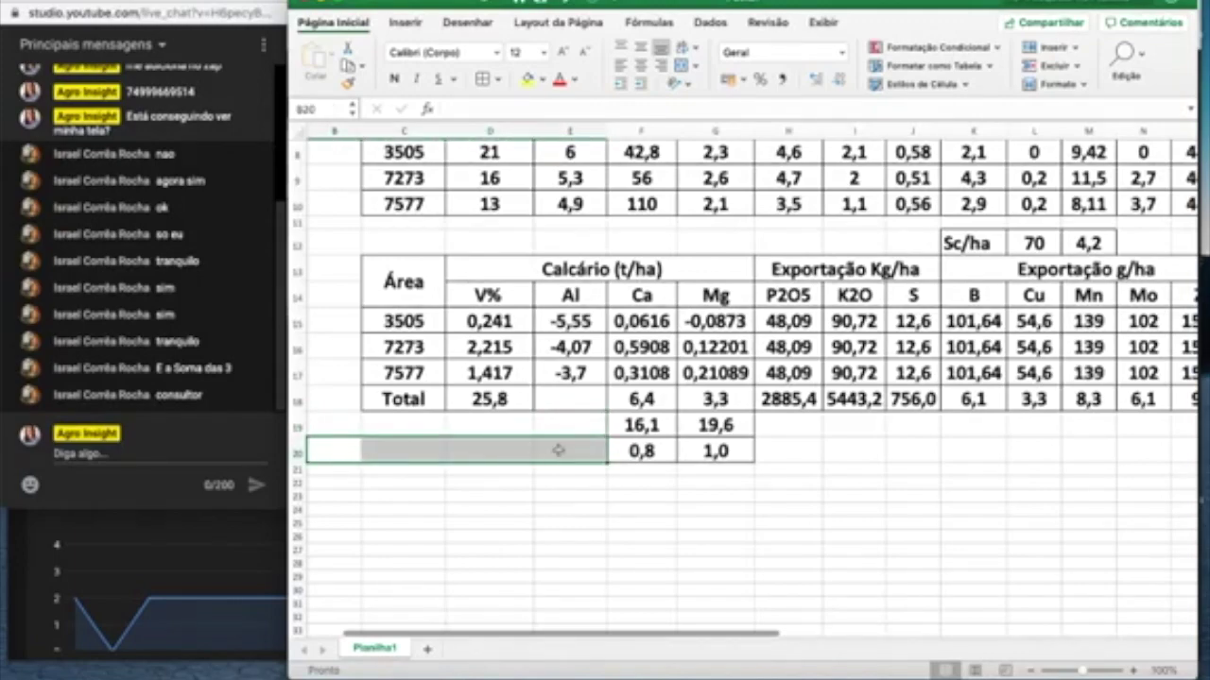
Examine the soil analysis columns from Argila to V% against the liming and nutrient export tables beneath them
{"action": "scroll", "coordinate": [714, 498], "scroll_direction": "up", "scroll_amount": 2}
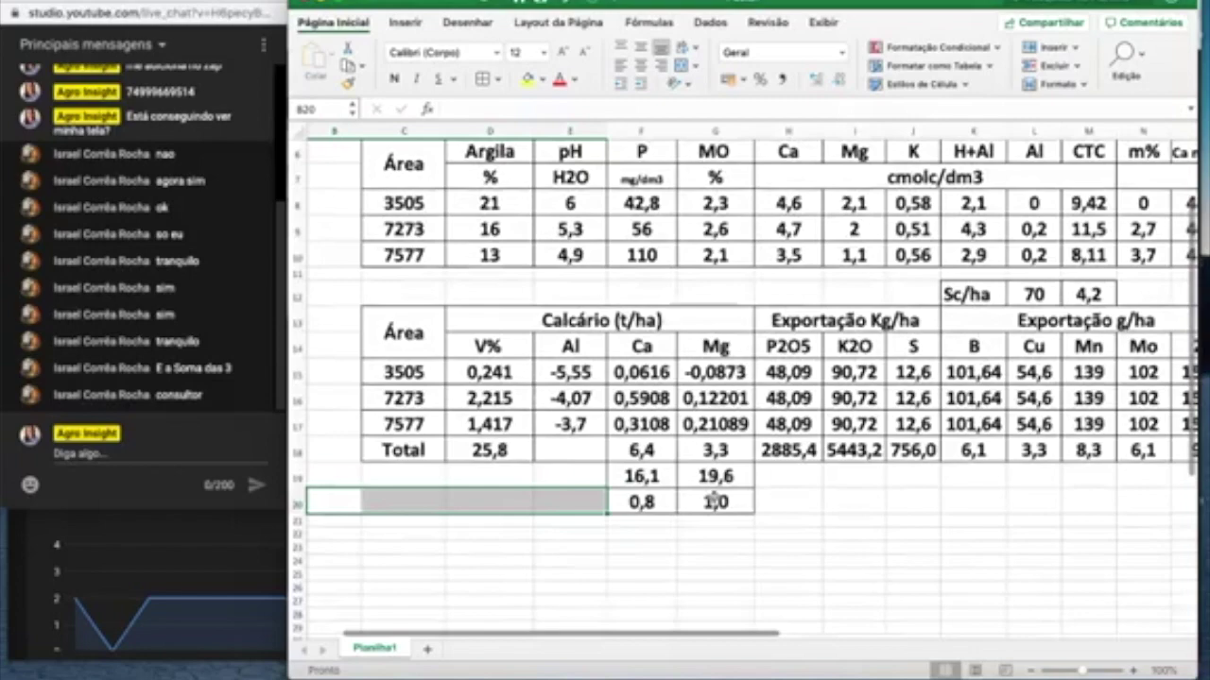
{"action": "scroll", "coordinate": [829, 510], "scroll_direction": "down", "scroll_amount": 3}
{"action": "scroll", "coordinate": [829, 509], "scroll_direction": "up", "scroll_amount": 4}
{"action": "scroll", "coordinate": [829, 510], "scroll_direction": "right", "scroll_amount": 2}
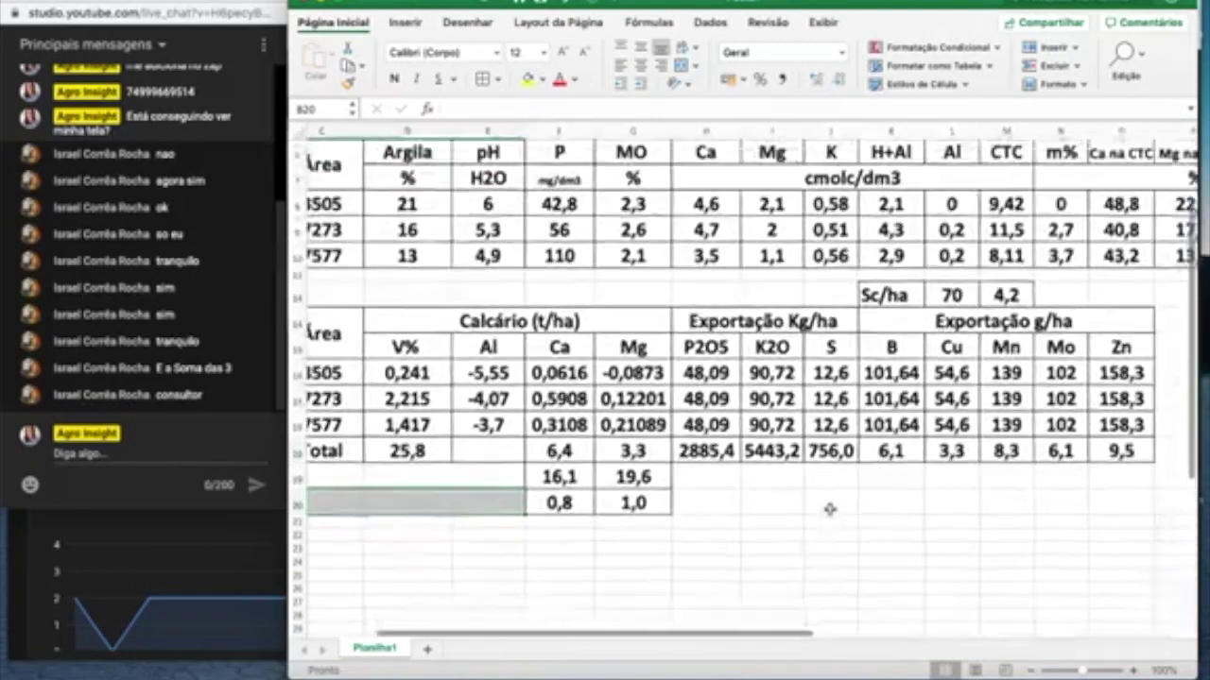
{"action": "scroll", "coordinate": [829, 509], "scroll_direction": "right", "scroll_amount": 4}
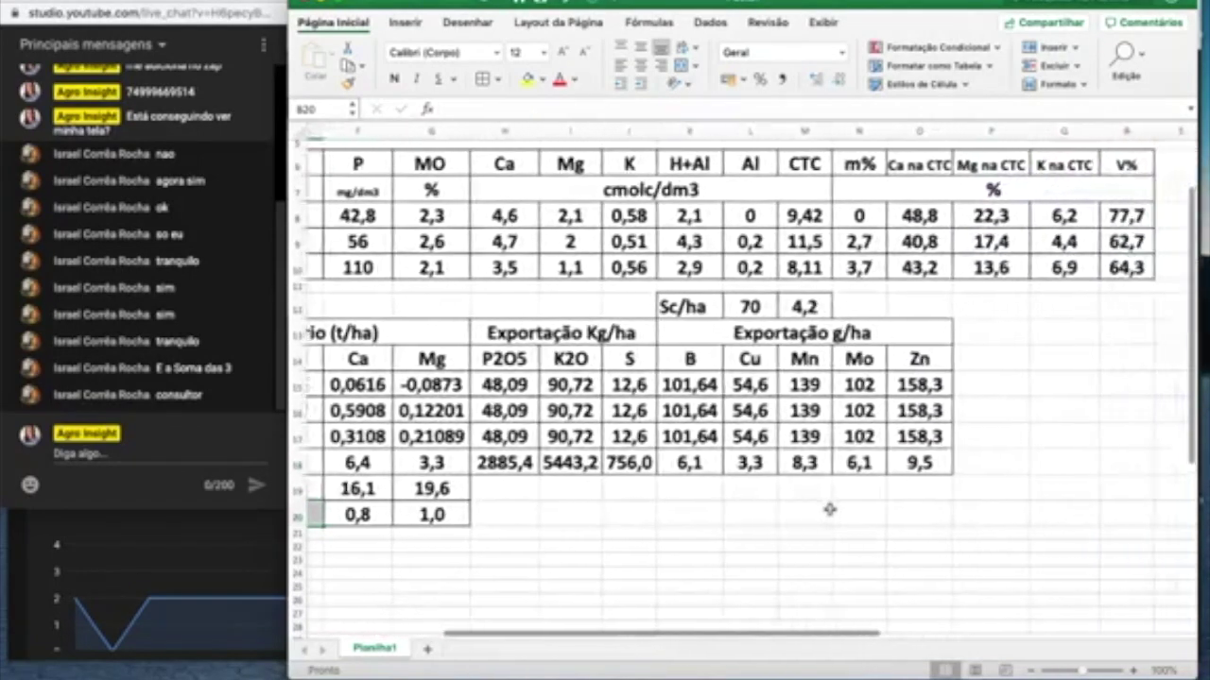
{"action": "scroll", "coordinate": [829, 510], "scroll_direction": "left", "scroll_amount": 4}
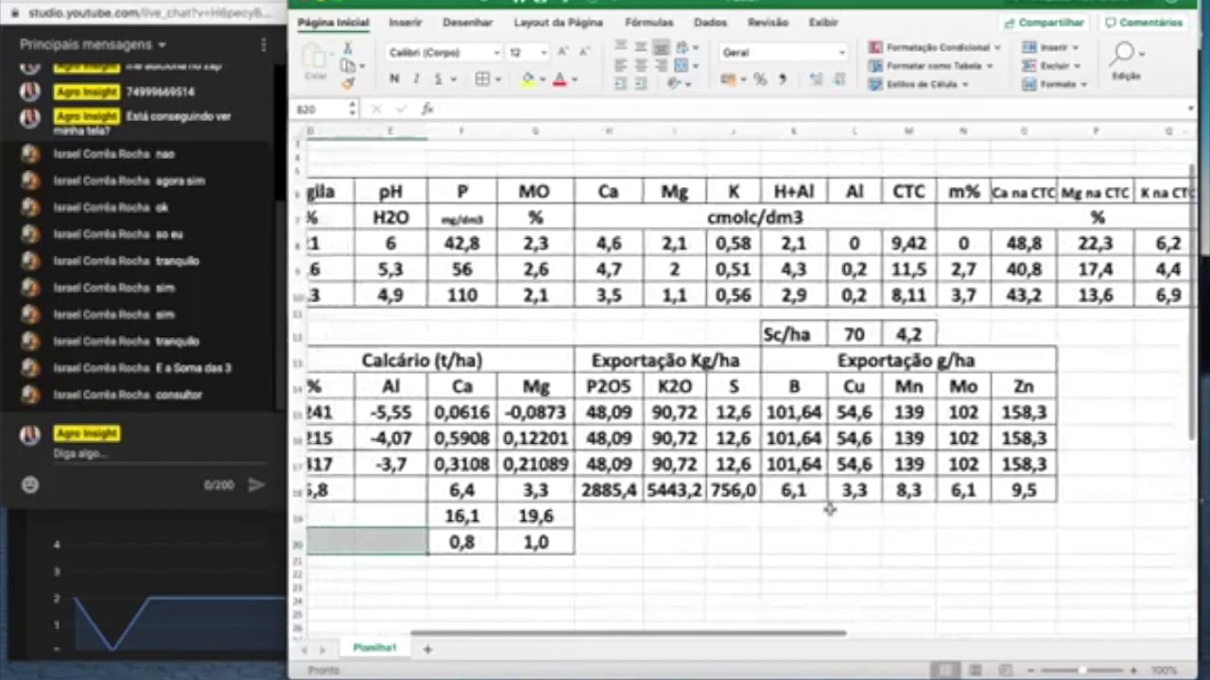
{"action": "scroll", "coordinate": [828, 509], "scroll_direction": "left", "scroll_amount": 1}
{"action": "scroll", "coordinate": [829, 509], "scroll_direction": "down", "scroll_amount": 1}
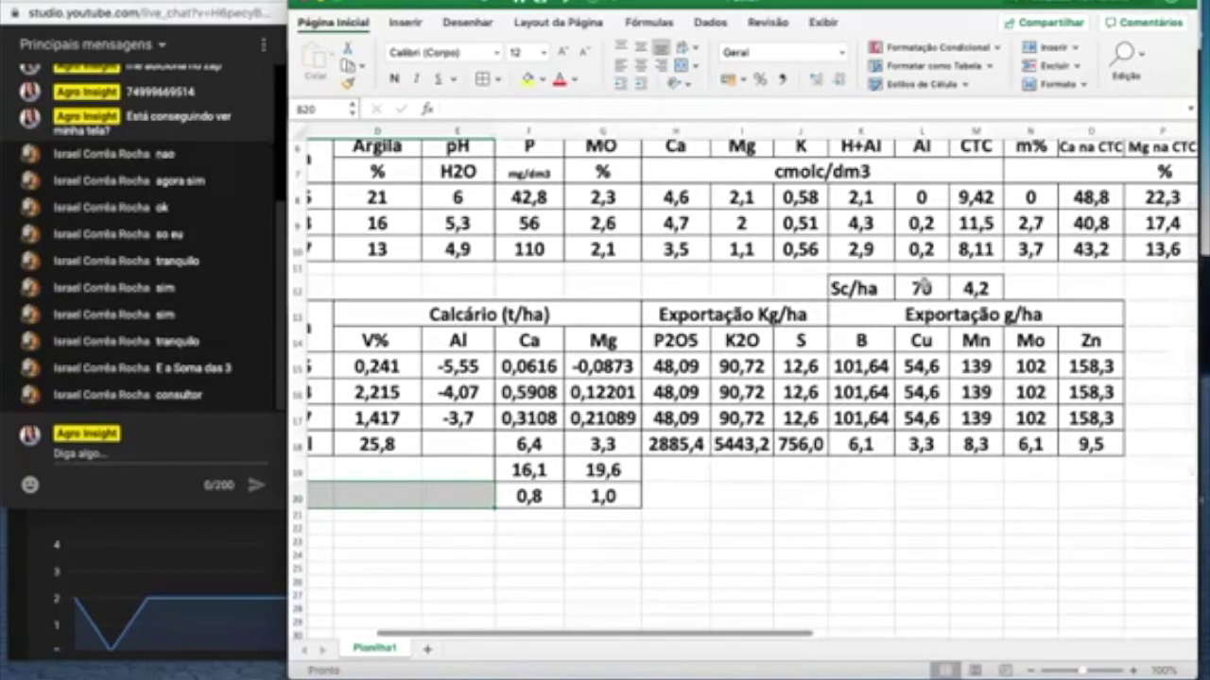
Try a yield of 80 sc/ha in L12 and set it back to 70
{"action": "left_click", "coordinate": [922, 287]}
{"action": "scroll", "coordinate": [922, 302], "scroll_direction": "up", "scroll_amount": 1}
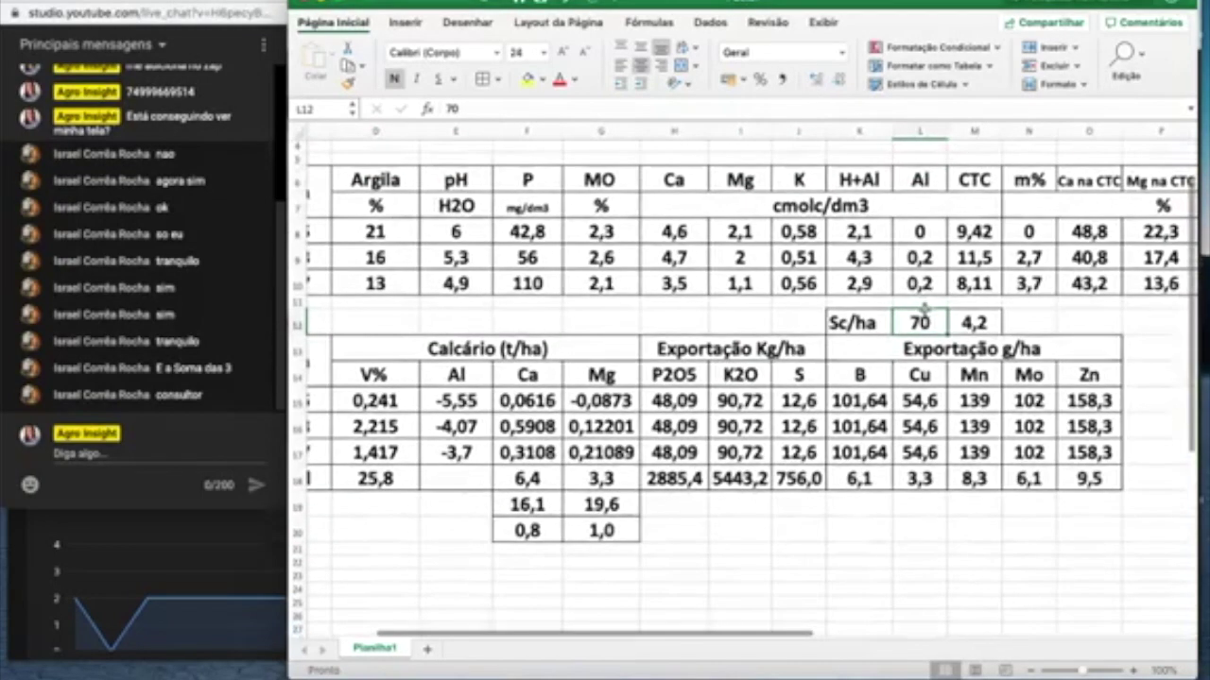
{"action": "type", "text": "80"}
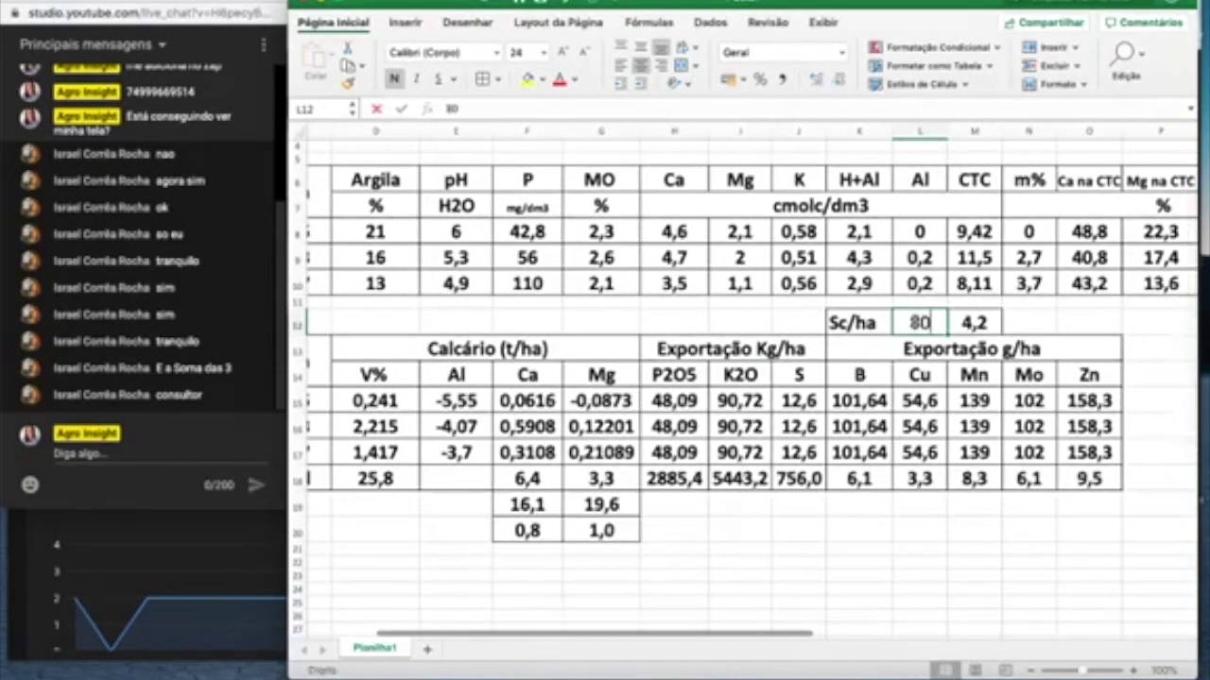
{"action": "key", "text": "Return"}
{"action": "type", "text": "70"}
{"action": "key", "text": "Return"}
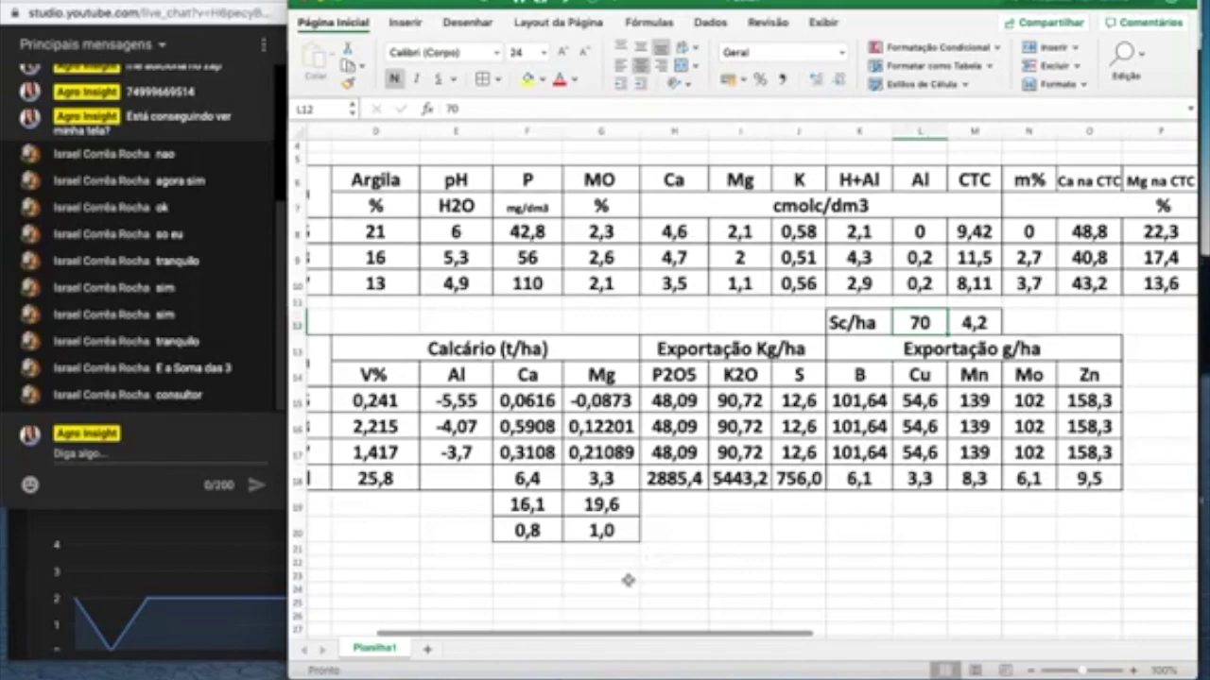
Inspect the Ca na CTC percentages of the three areas in O8:O10
{"action": "scroll", "coordinate": [626, 577], "scroll_direction": "up", "scroll_amount": 1}
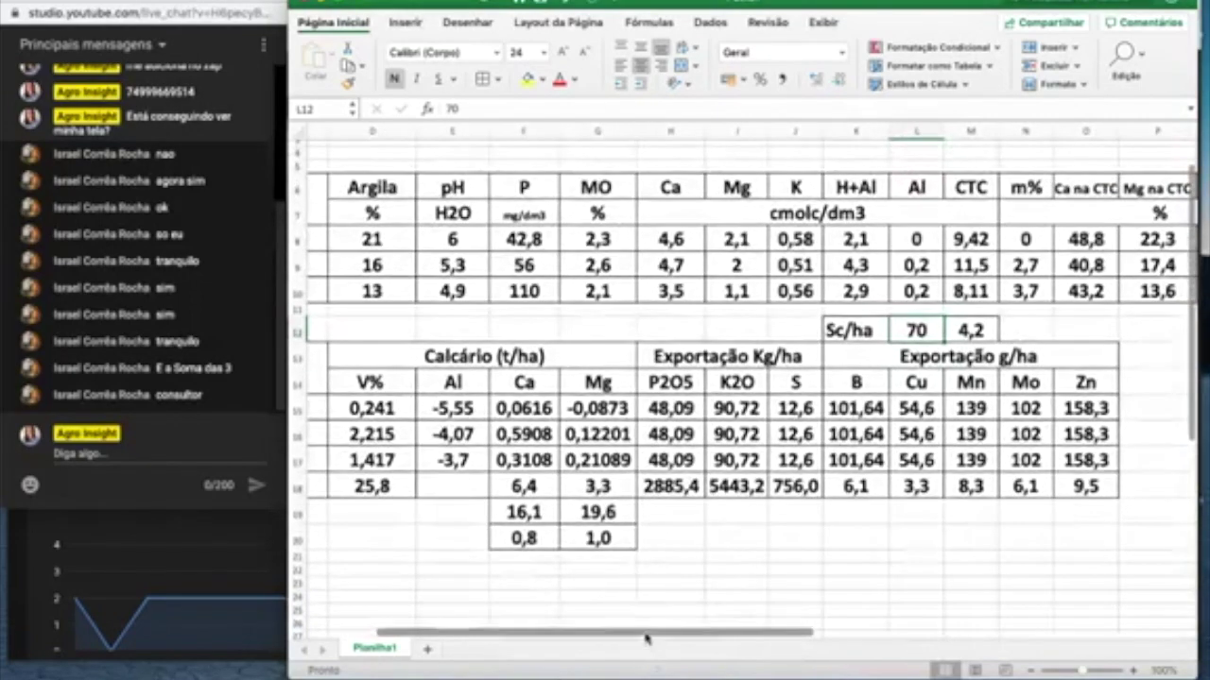
{"action": "left_click_drag", "start_coordinate": [642, 631], "coordinate": [555, 631]}
{"action": "scroll", "coordinate": [631, 518], "scroll_direction": "right", "scroll_amount": 5}
{"action": "scroll", "coordinate": [586, 580], "scroll_direction": "right", "scroll_amount": 1}
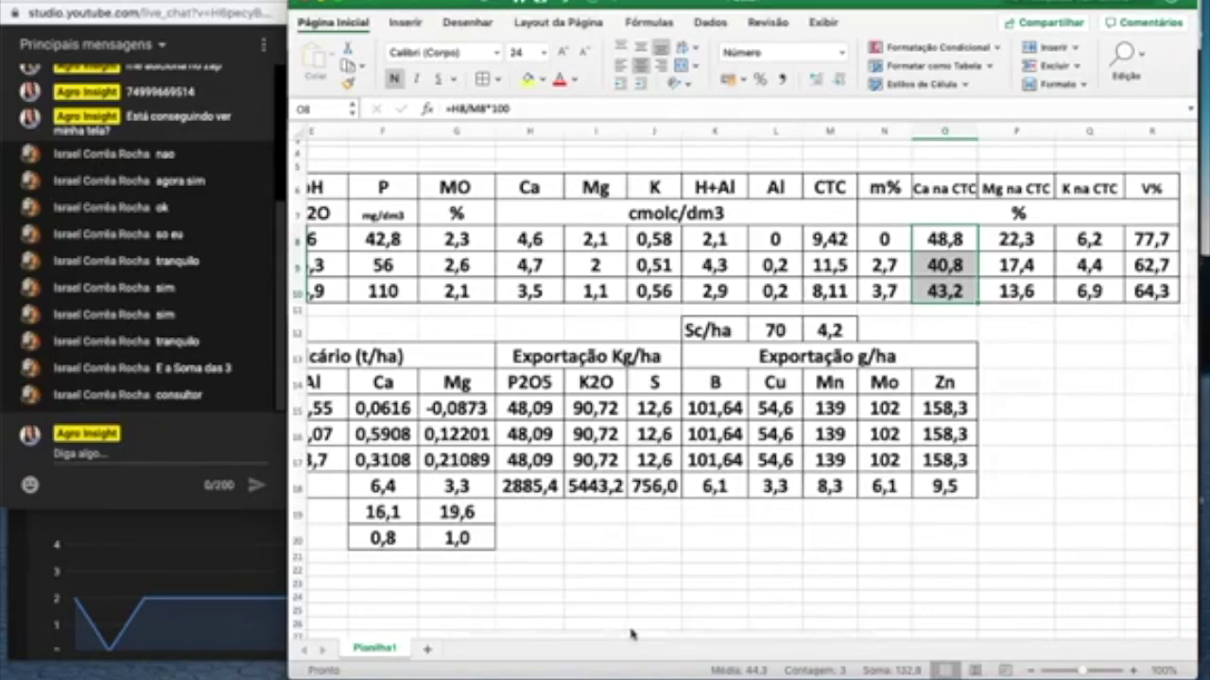
Look back over the three areas' soil analysis together with their liming doses and nutrient export values
{"action": "scroll", "coordinate": [655, 606], "scroll_direction": "left", "scroll_amount": 5}
{"action": "scroll", "coordinate": [655, 573], "scroll_direction": "down", "scroll_amount": 2}
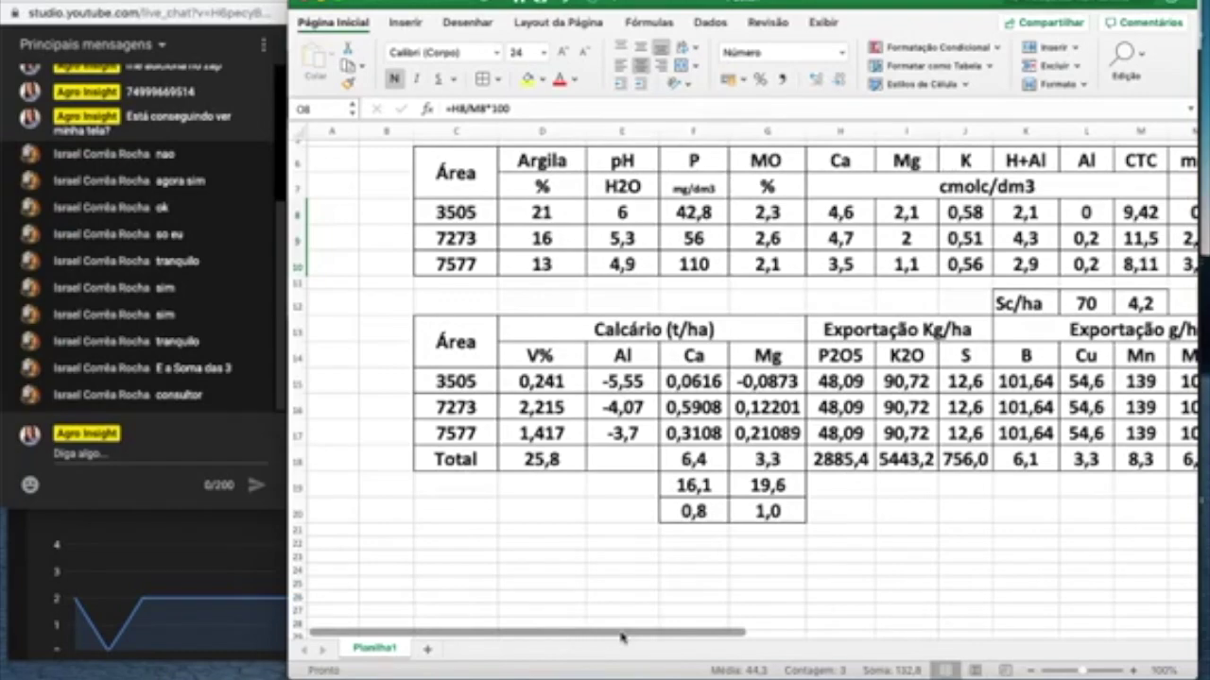
{"action": "scroll", "coordinate": [622, 638], "scroll_direction": "up", "scroll_amount": 1}
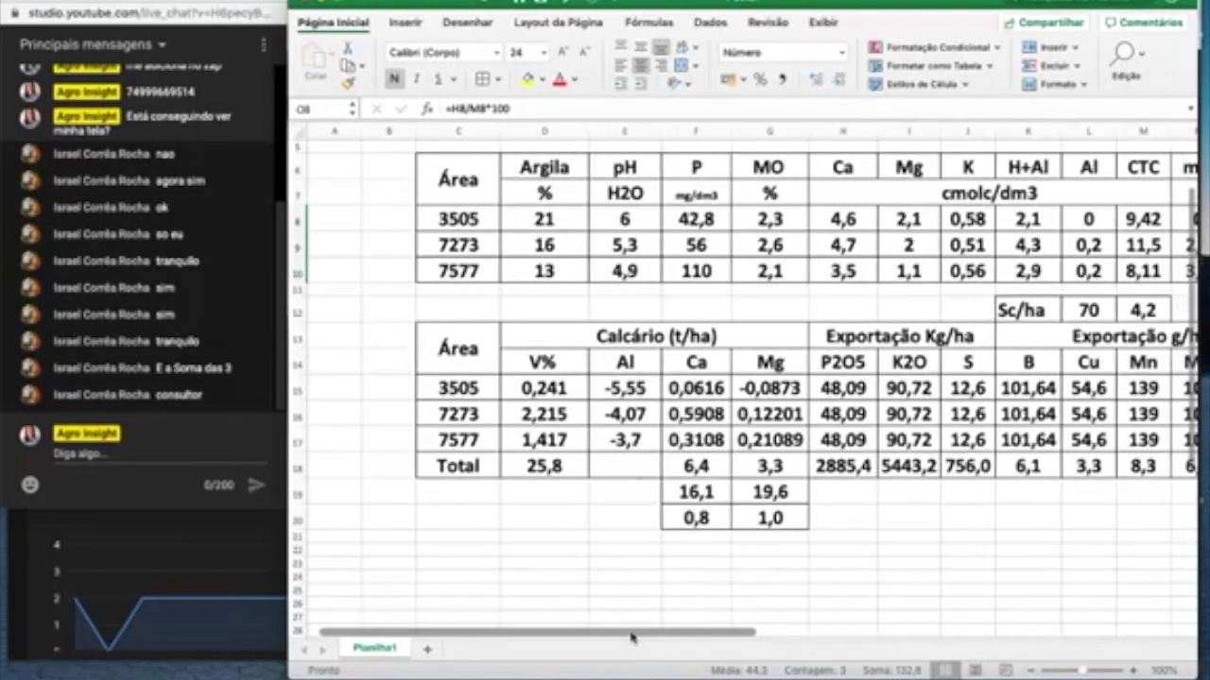
{"action": "scroll", "coordinate": [648, 582], "scroll_direction": "up", "scroll_amount": 2}
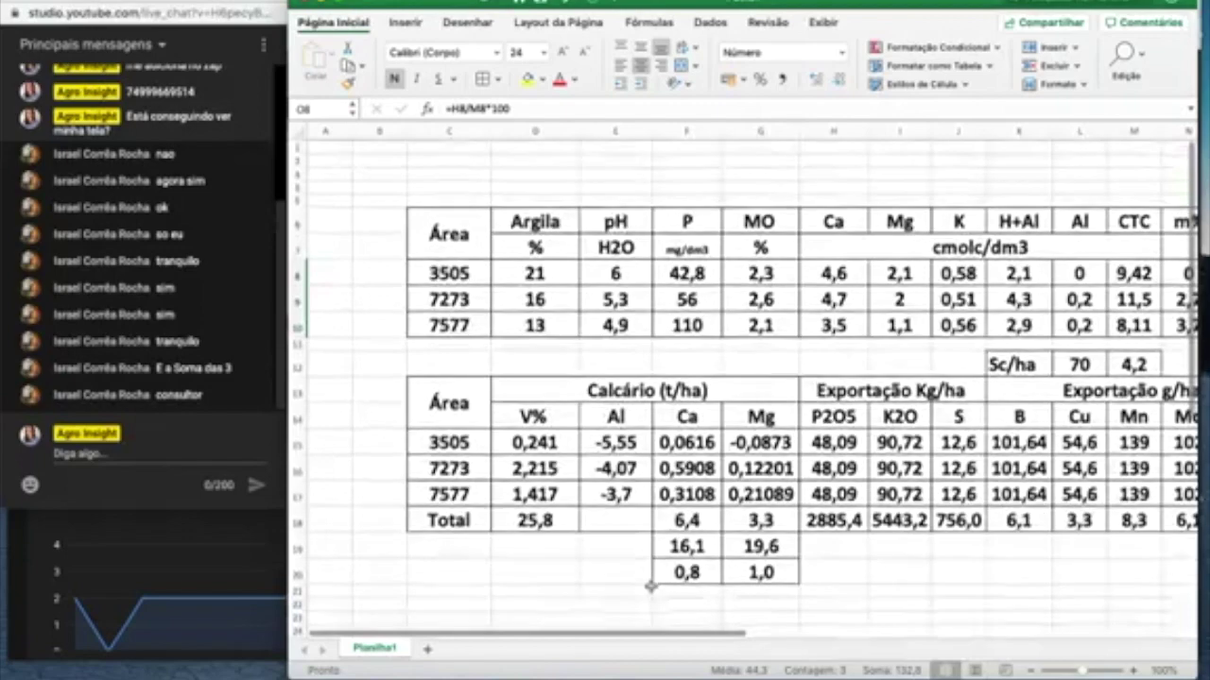
{"action": "scroll", "coordinate": [650, 586], "scroll_direction": "down", "scroll_amount": 1}
{"action": "scroll", "coordinate": [651, 586], "scroll_direction": "right", "scroll_amount": 4}
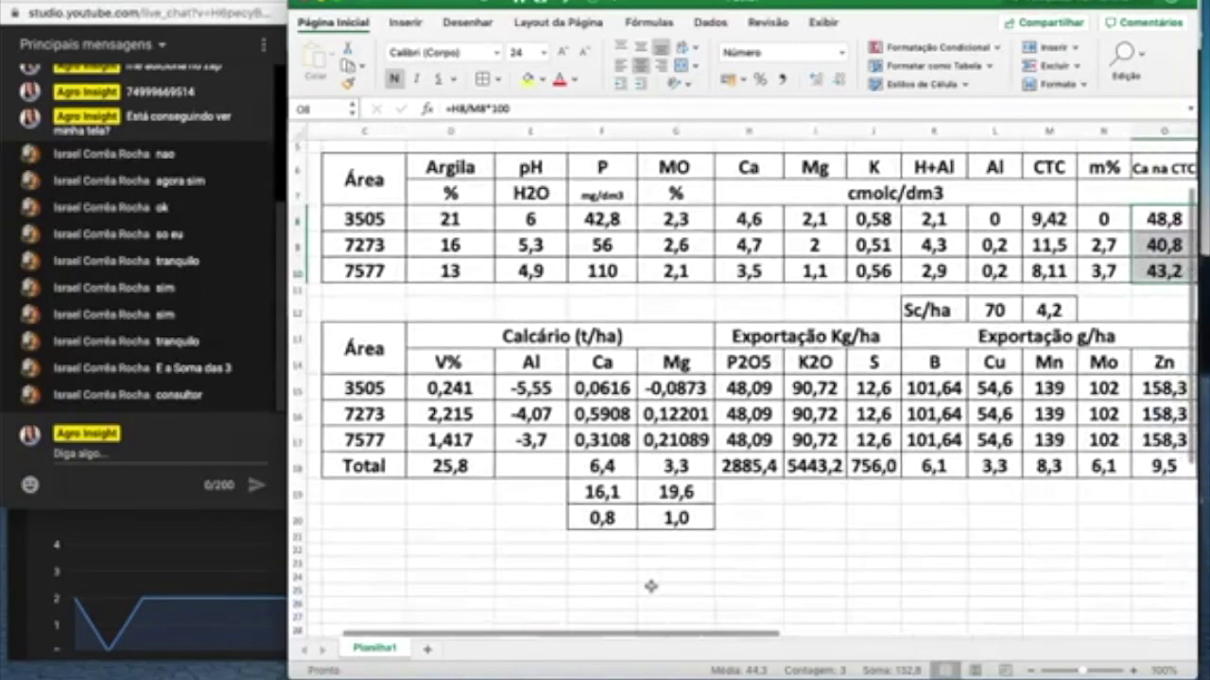
{"action": "scroll", "coordinate": [651, 586], "scroll_direction": "right", "scroll_amount": 2}
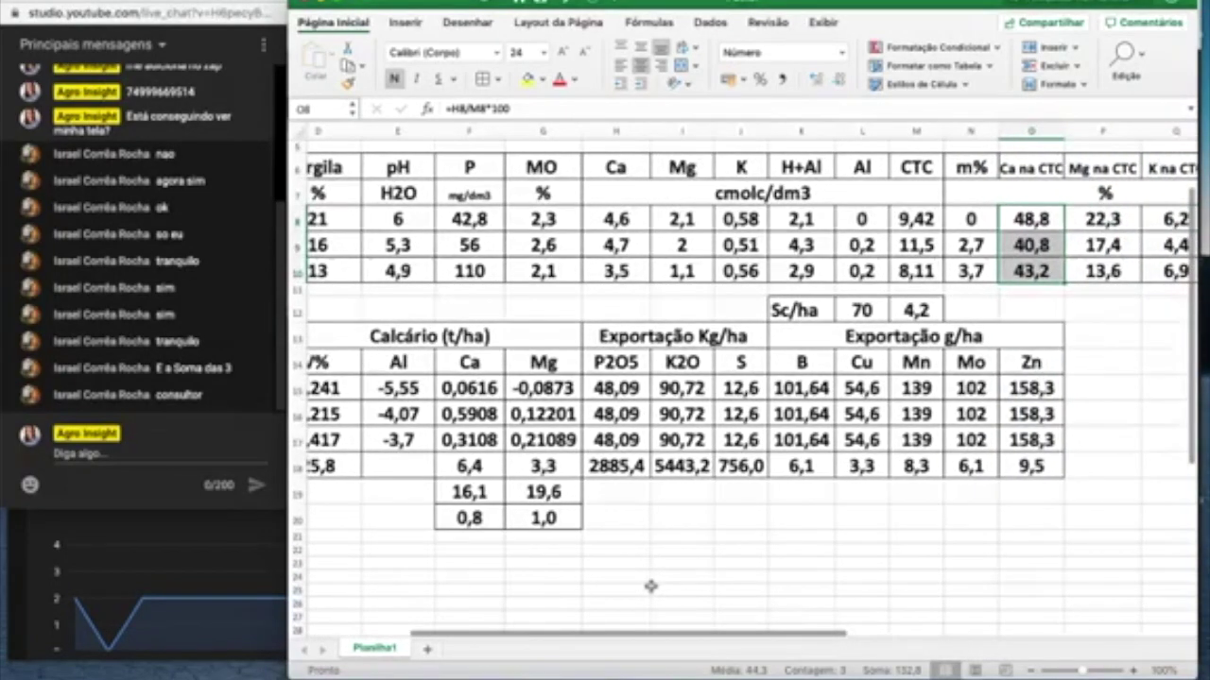
{"action": "scroll", "coordinate": [650, 586], "scroll_direction": "down", "scroll_amount": 1}
{"action": "scroll", "coordinate": [650, 586], "scroll_direction": "right", "scroll_amount": 1}
{"action": "scroll", "coordinate": [650, 585], "scroll_direction": "up", "scroll_amount": 1}
{"action": "scroll", "coordinate": [650, 586], "scroll_direction": "left", "scroll_amount": 2}
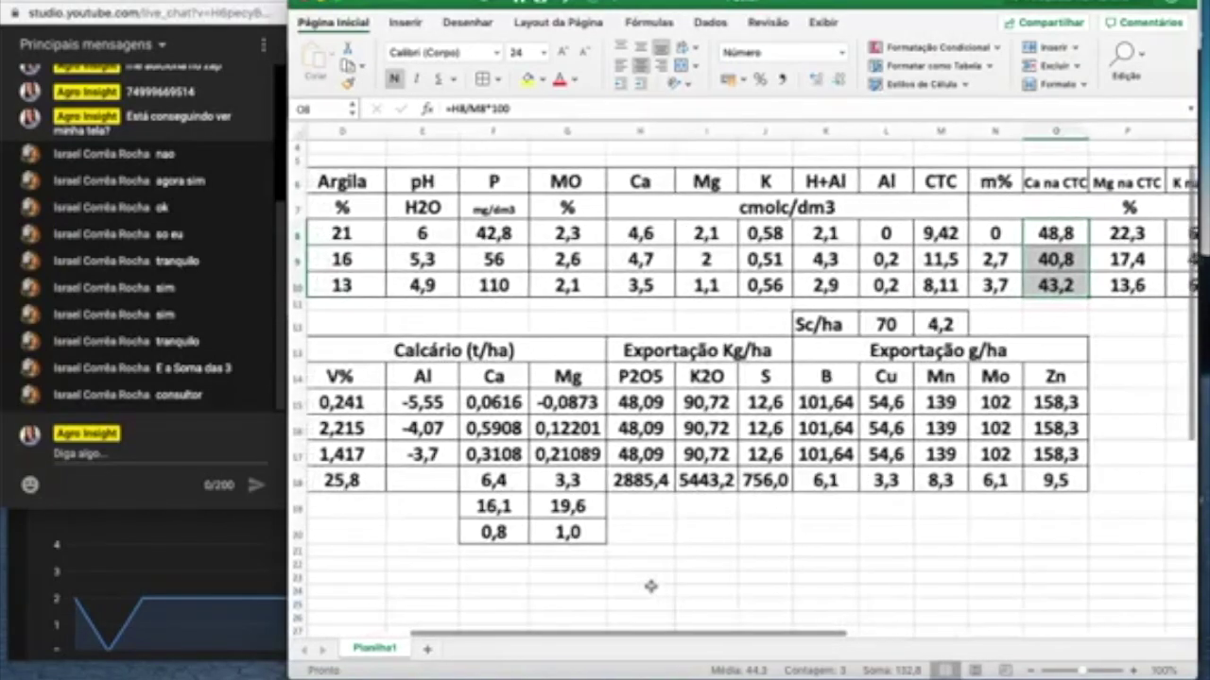
{"action": "scroll", "coordinate": [650, 586], "scroll_direction": "up", "scroll_amount": 1}
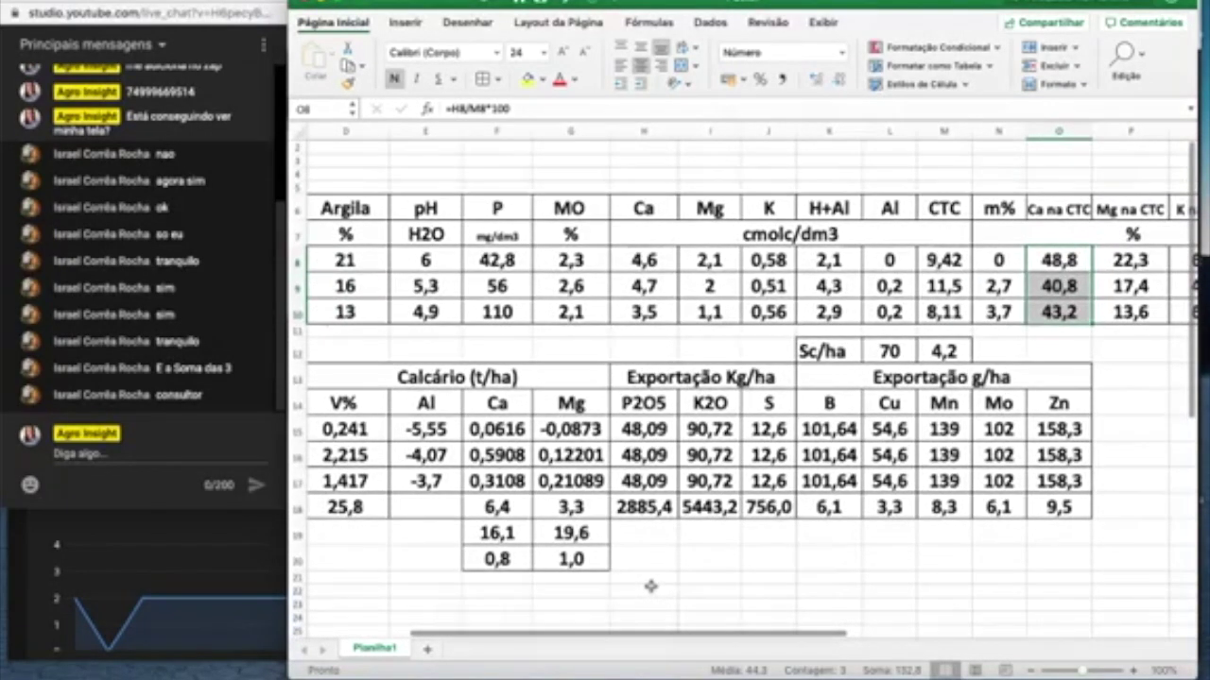
Compare the phosphorus levels in F8:F10 with the clay percentages in D8:D10 for the three areas
{"action": "left_click_drag", "start_coordinate": [484, 261], "coordinate": [482, 314]}
{"action": "scroll", "coordinate": [484, 267], "scroll_direction": "down", "scroll_amount": 1}
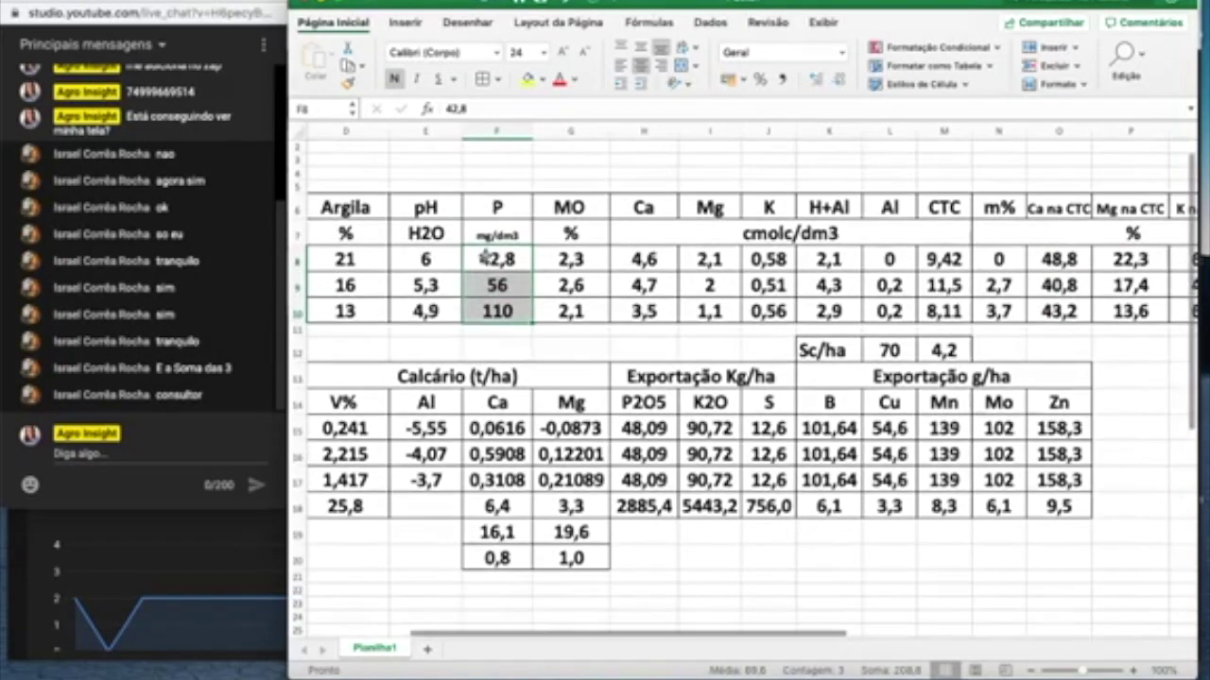
{"action": "left_click_drag", "start_coordinate": [485, 265], "coordinate": [491, 306]}
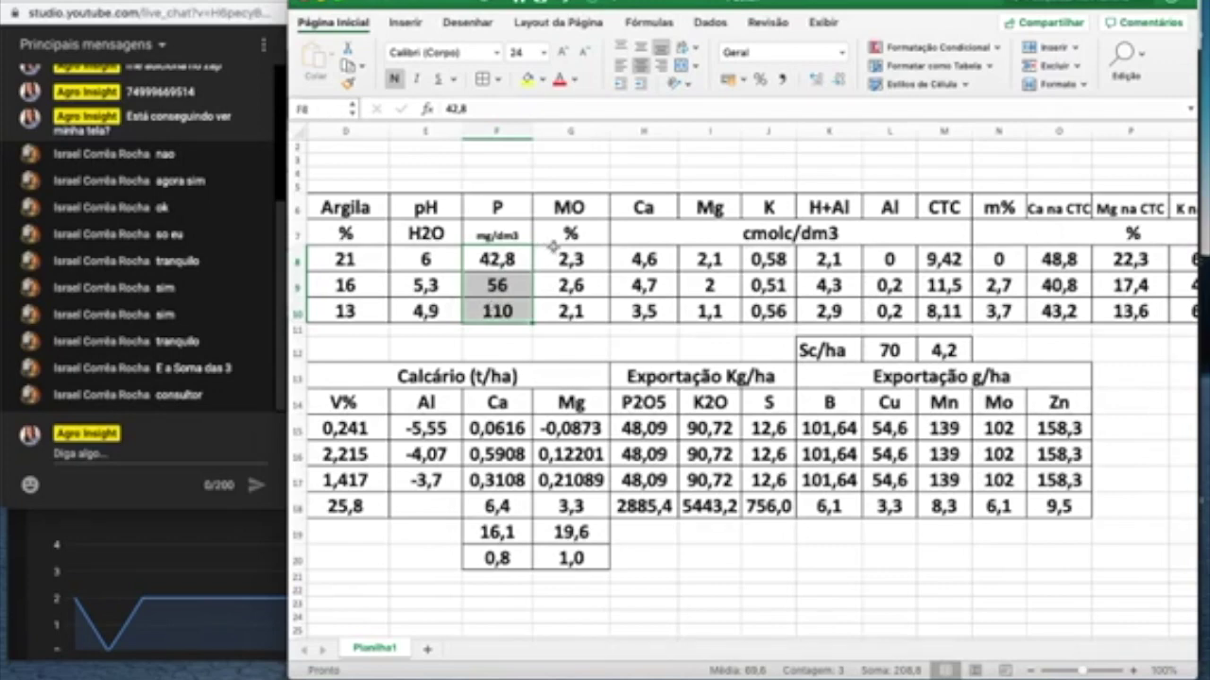
{"action": "left_click_drag", "start_coordinate": [489, 267], "coordinate": [491, 310]}
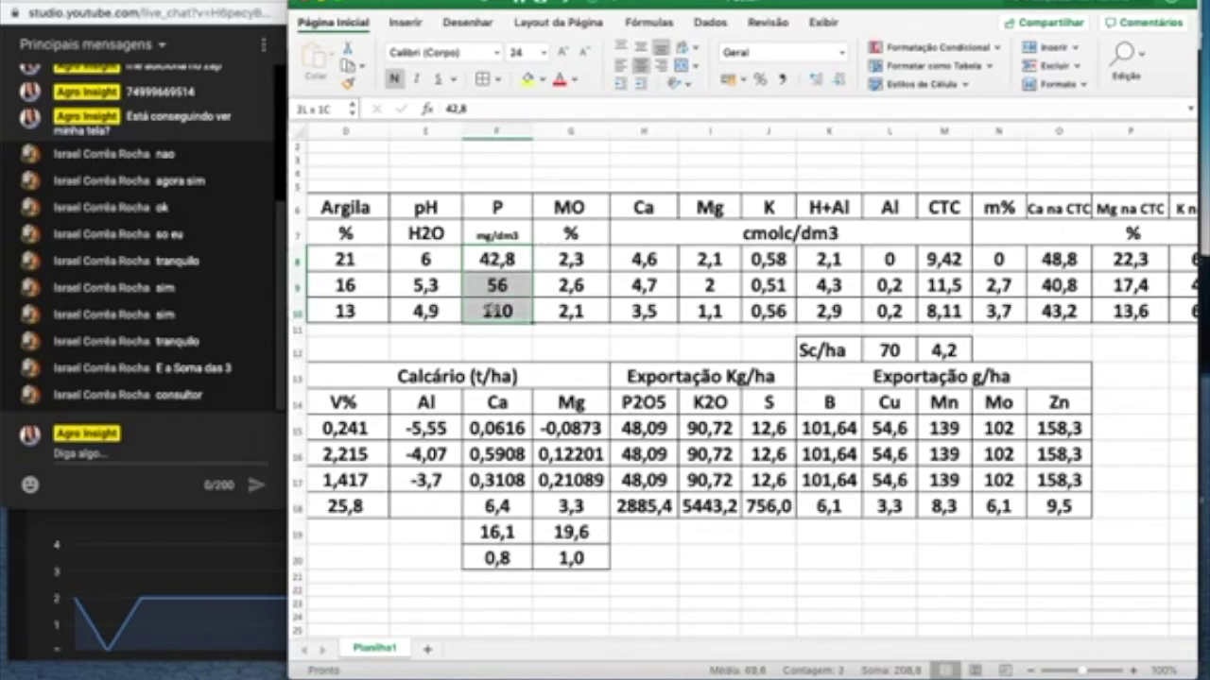
{"action": "left_click_drag", "start_coordinate": [480, 251], "coordinate": [480, 303]}
{"action": "scroll", "coordinate": [498, 285], "scroll_direction": "left", "scroll_amount": 5}
{"action": "left_click_drag", "start_coordinate": [476, 259], "coordinate": [475, 309]}
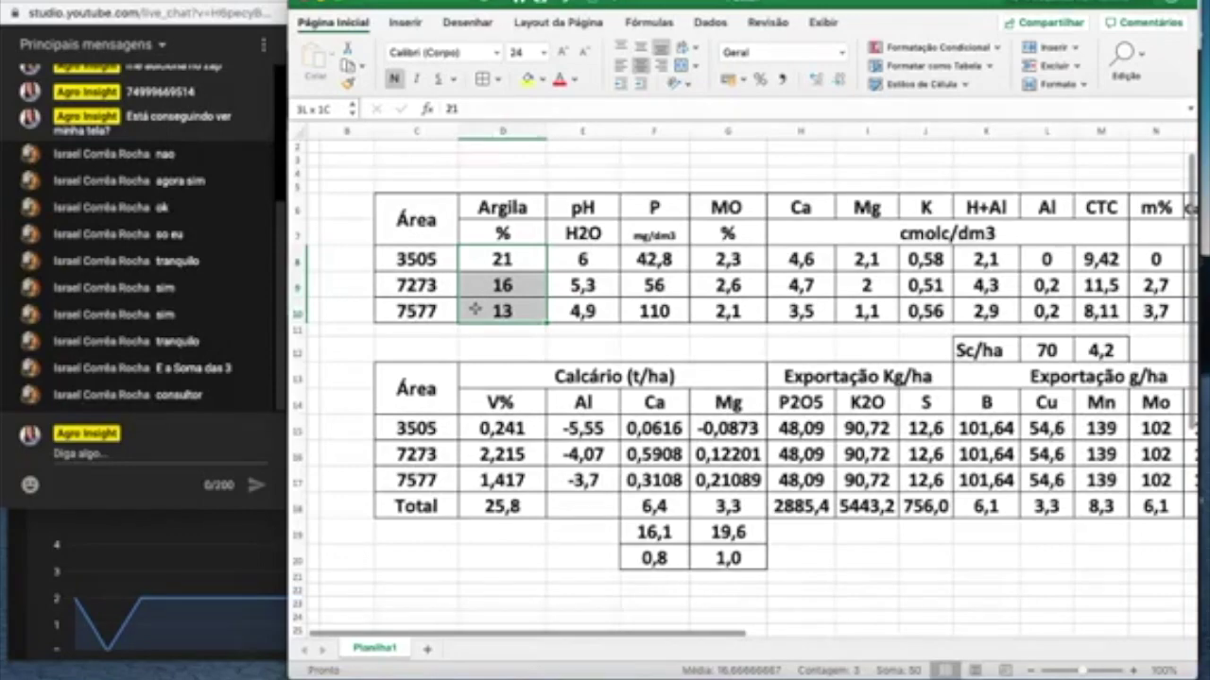
{"action": "left_click_drag", "start_coordinate": [654, 259], "coordinate": [659, 320]}
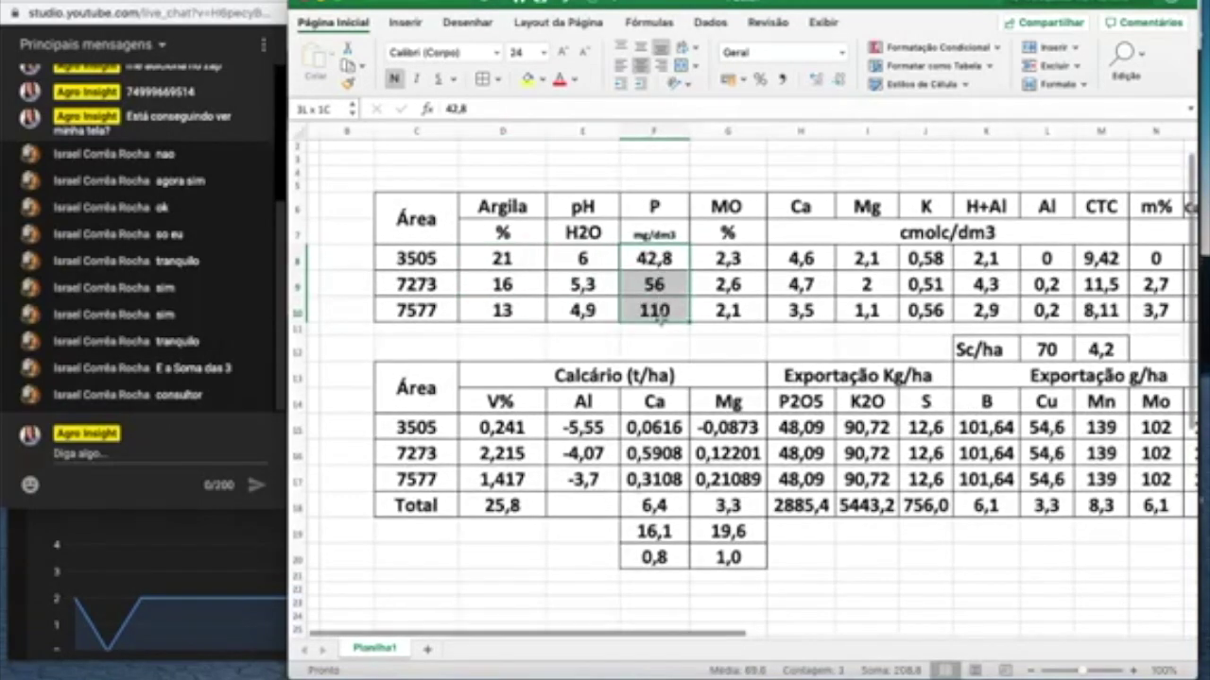
{"action": "scroll", "coordinate": [661, 320], "scroll_direction": "down", "scroll_amount": 1}
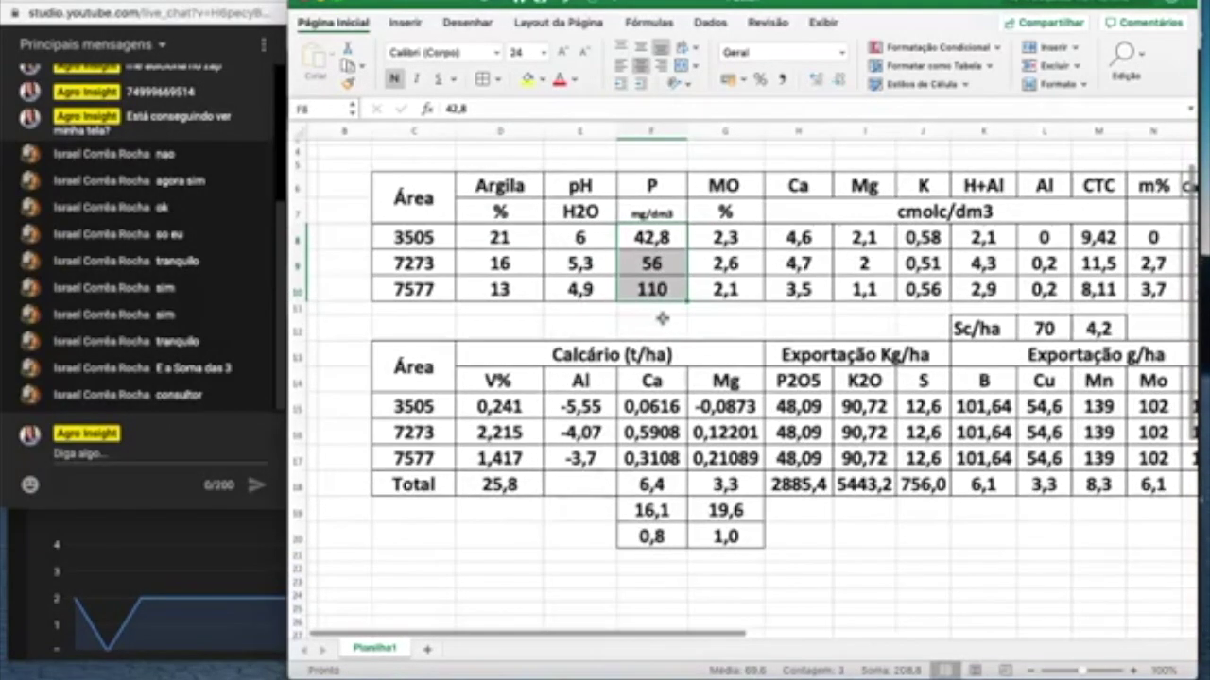
Inspect the P2O5 export per hectare of the three areas in H15:H17
{"action": "scroll", "coordinate": [662, 319], "scroll_direction": "right", "scroll_amount": 2}
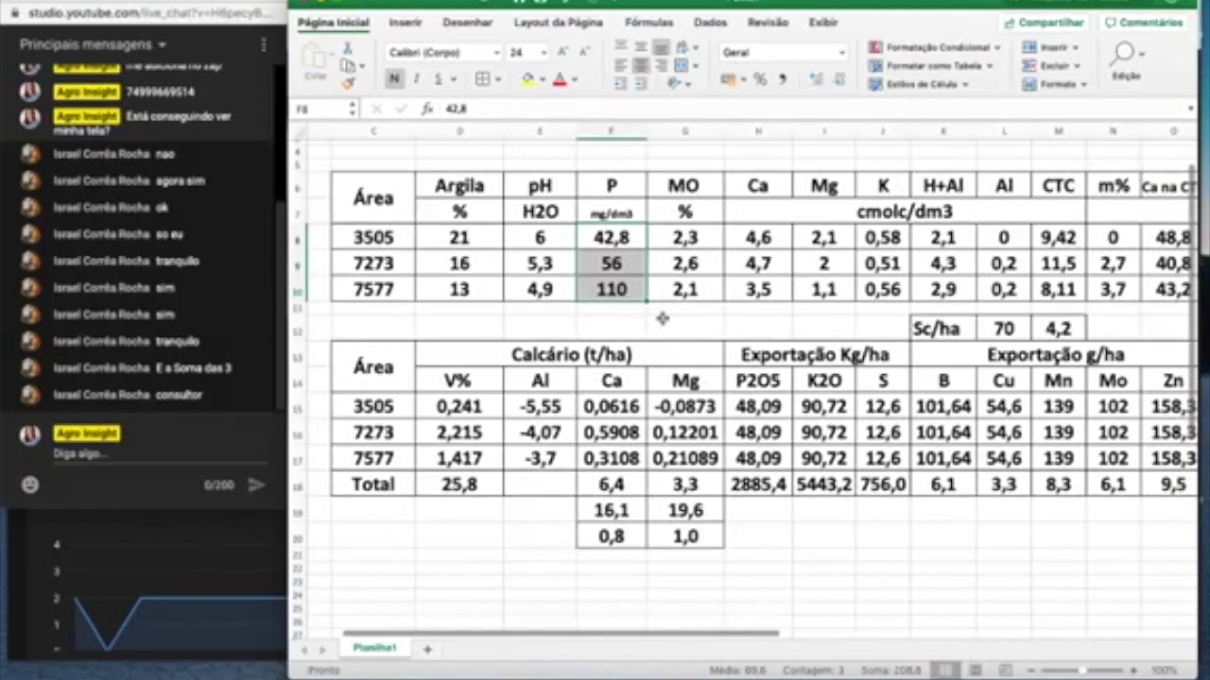
{"action": "scroll", "coordinate": [662, 319], "scroll_direction": "right", "scroll_amount": 3}
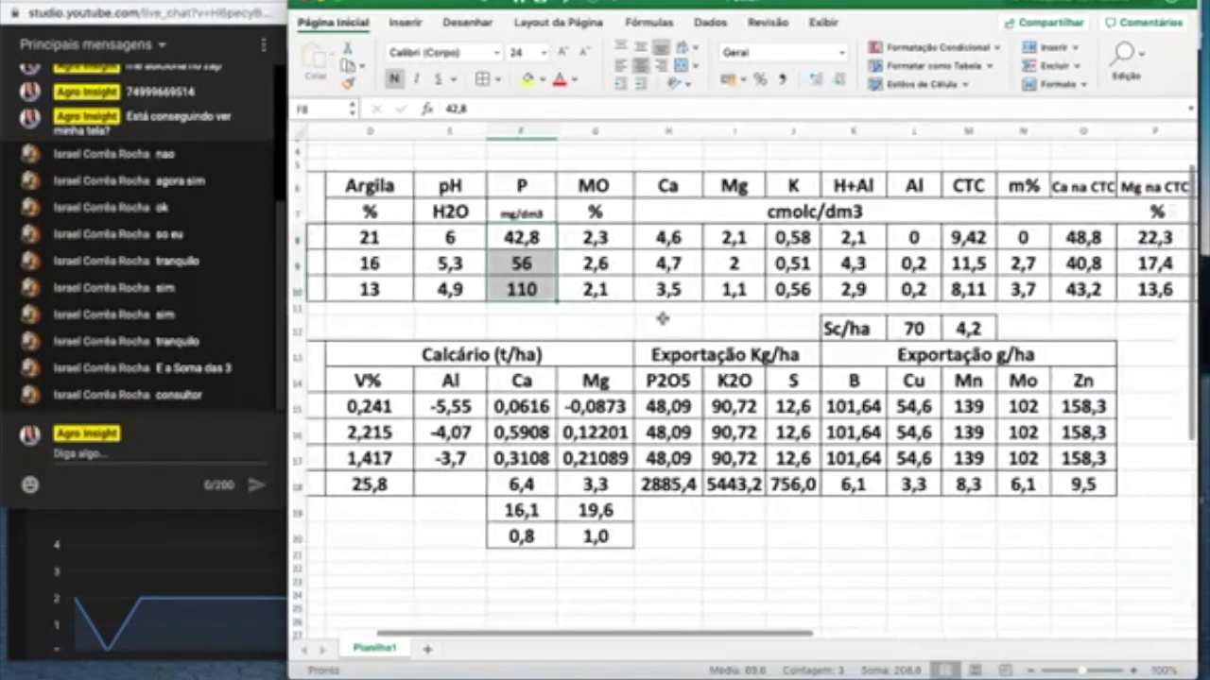
{"action": "scroll", "coordinate": [699, 376], "scroll_direction": "right", "scroll_amount": 1}
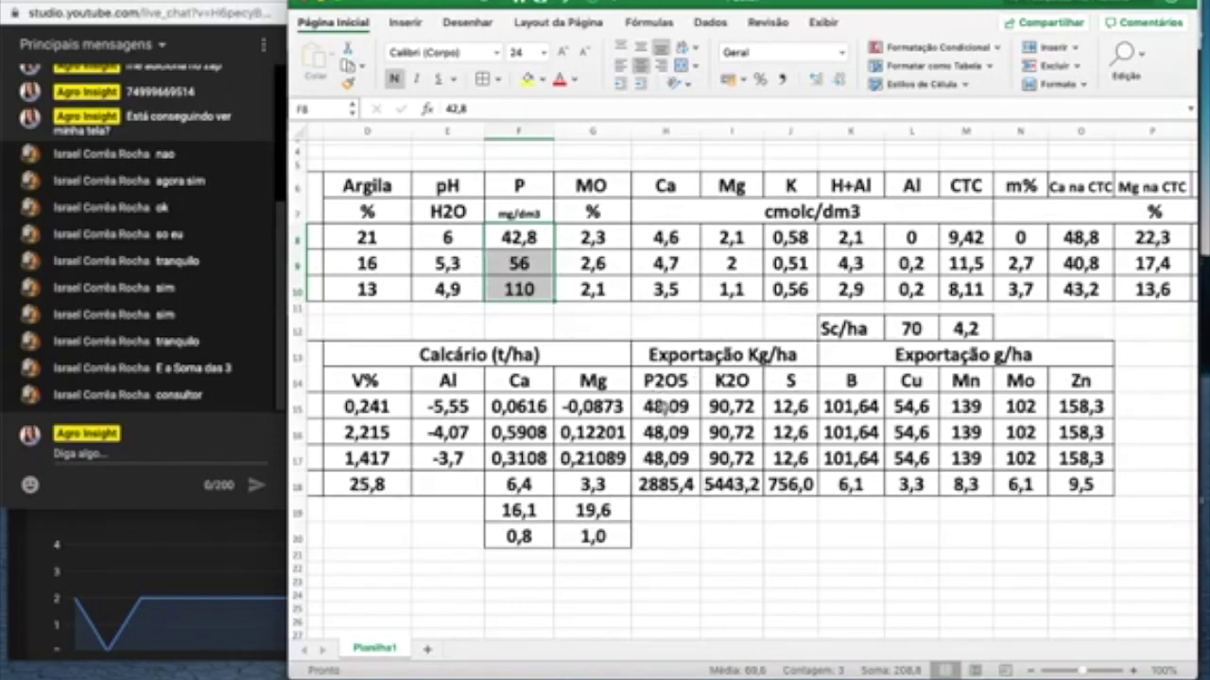
{"action": "left_click_drag", "start_coordinate": [666, 409], "coordinate": [666, 453]}
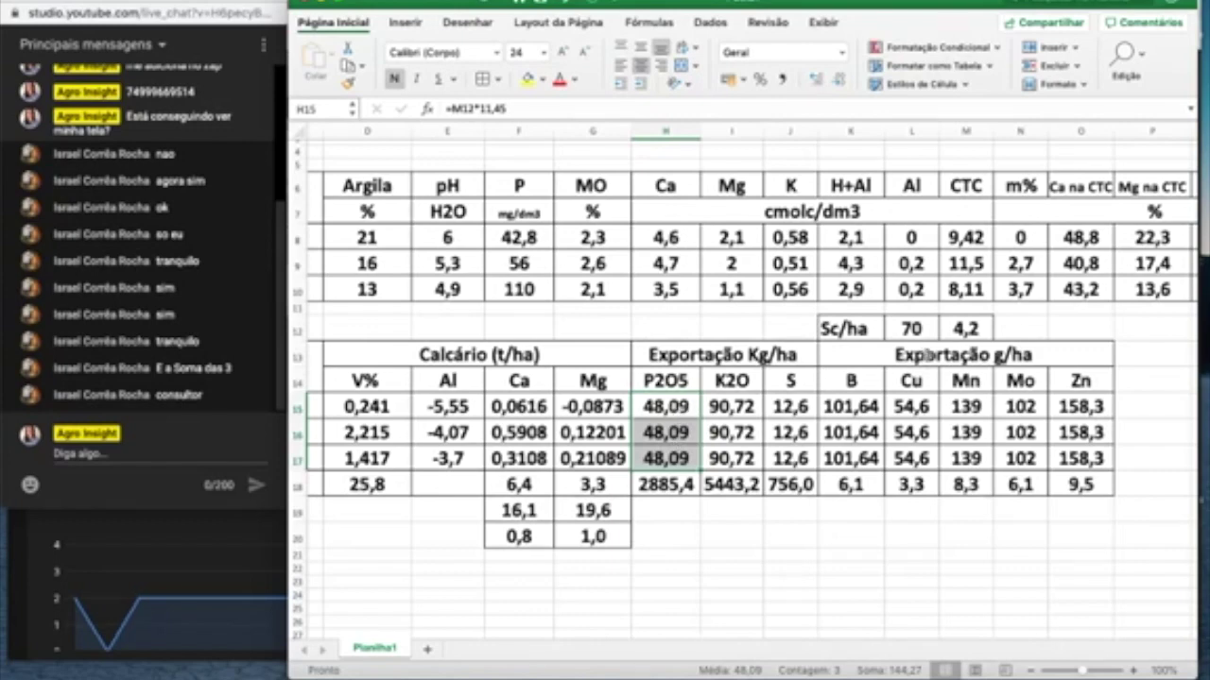
Check the yield in L12, the Cu export formula in L16 and the sacks-to-tonnes formula in M12, leaving them as they are
{"action": "left_click", "coordinate": [902, 328]}
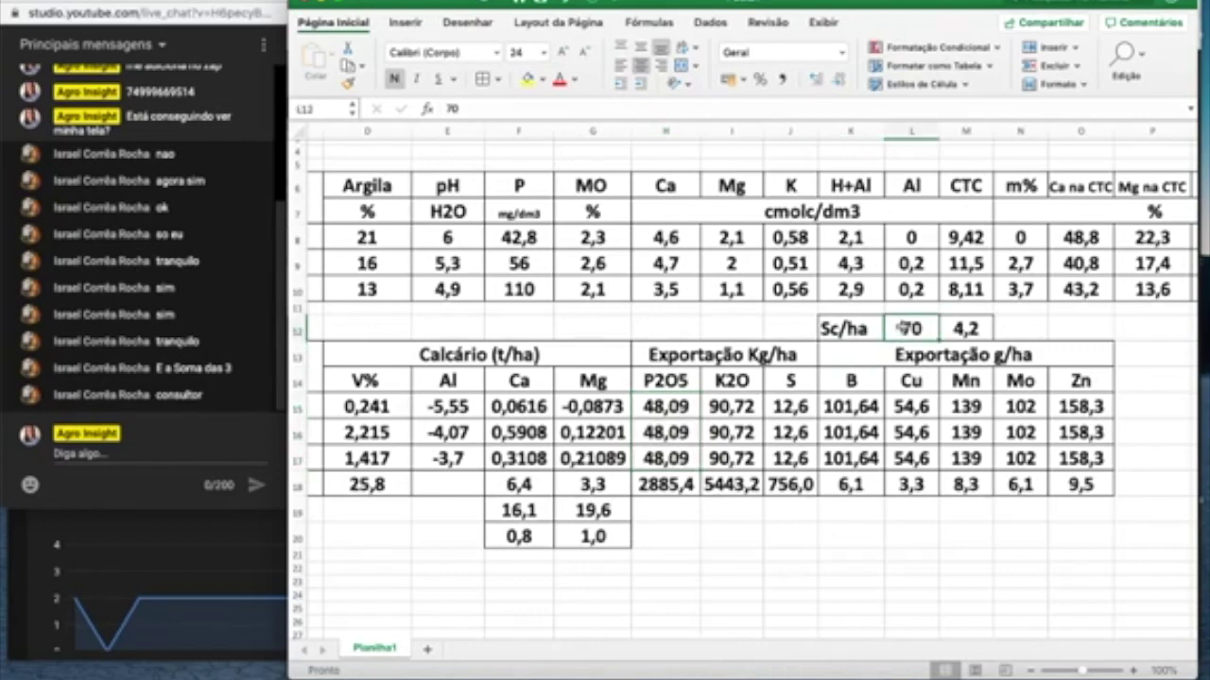
{"action": "double_click", "coordinate": [909, 432]}
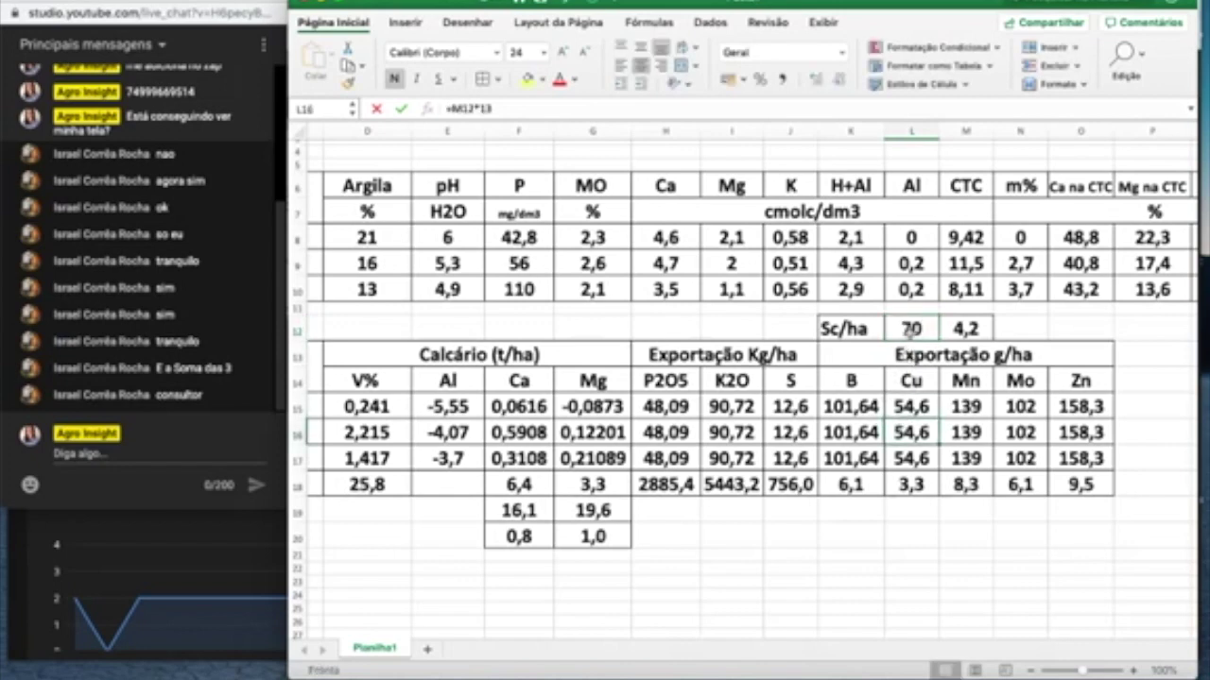
{"action": "left_click", "coordinate": [956, 328]}
{"action": "double_click", "coordinate": [961, 328]}
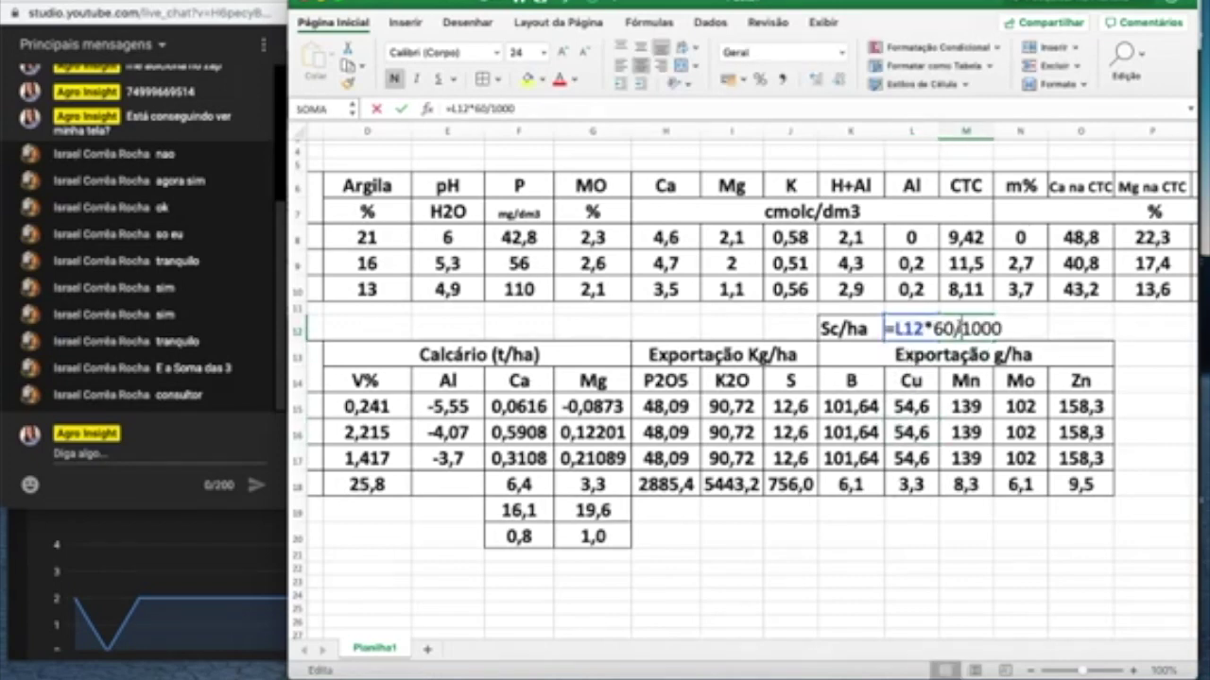
{"action": "key", "text": "Return"}
{"action": "left_click", "coordinate": [959, 328]}
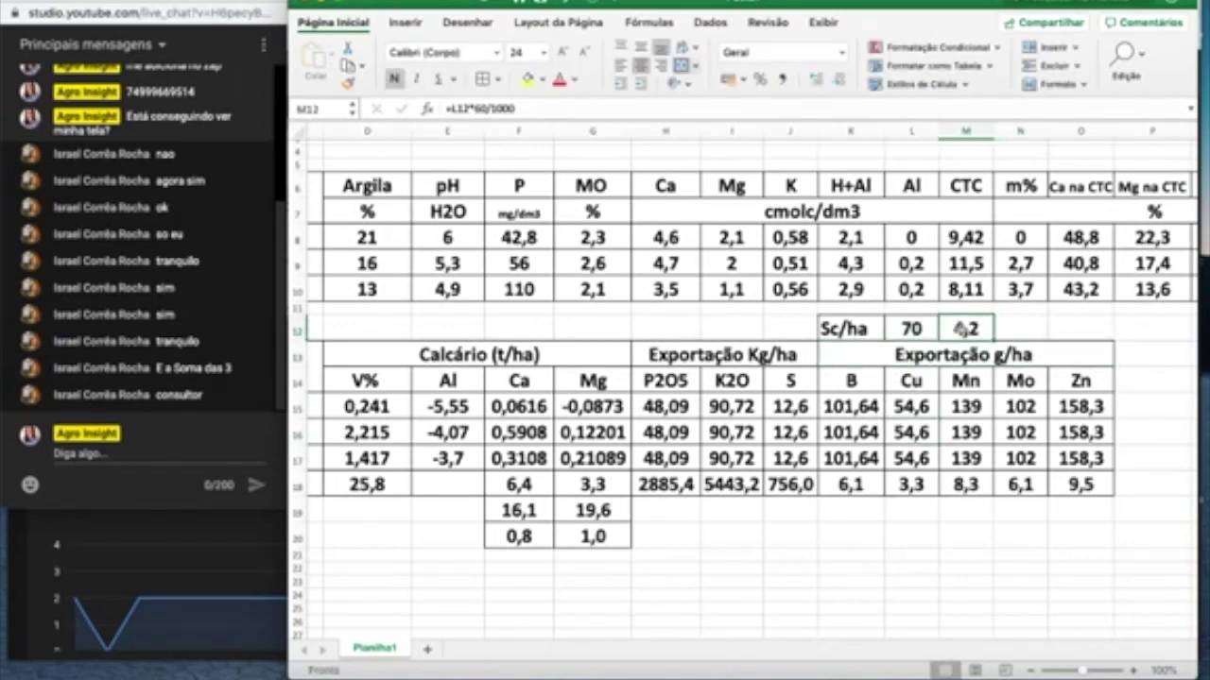
Review the P2O5 export formula in H15, its area values in H15:H17 and the total formula in H18
{"action": "double_click", "coordinate": [676, 408]}
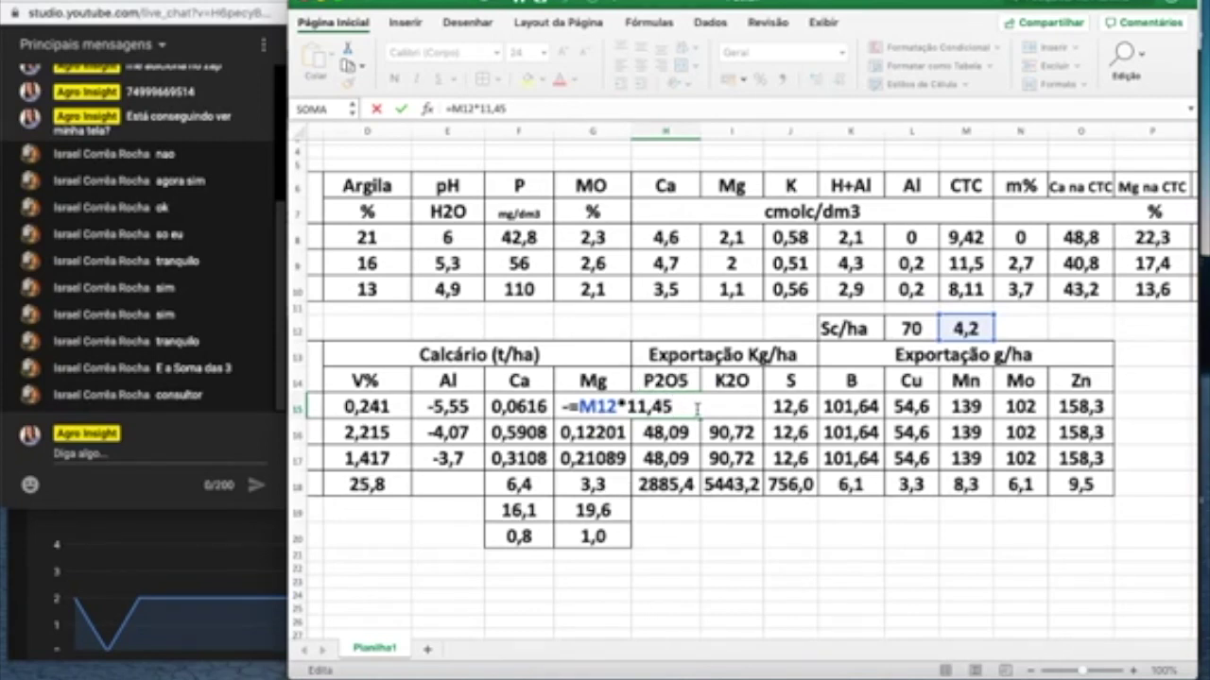
{"action": "key", "text": "Return"}
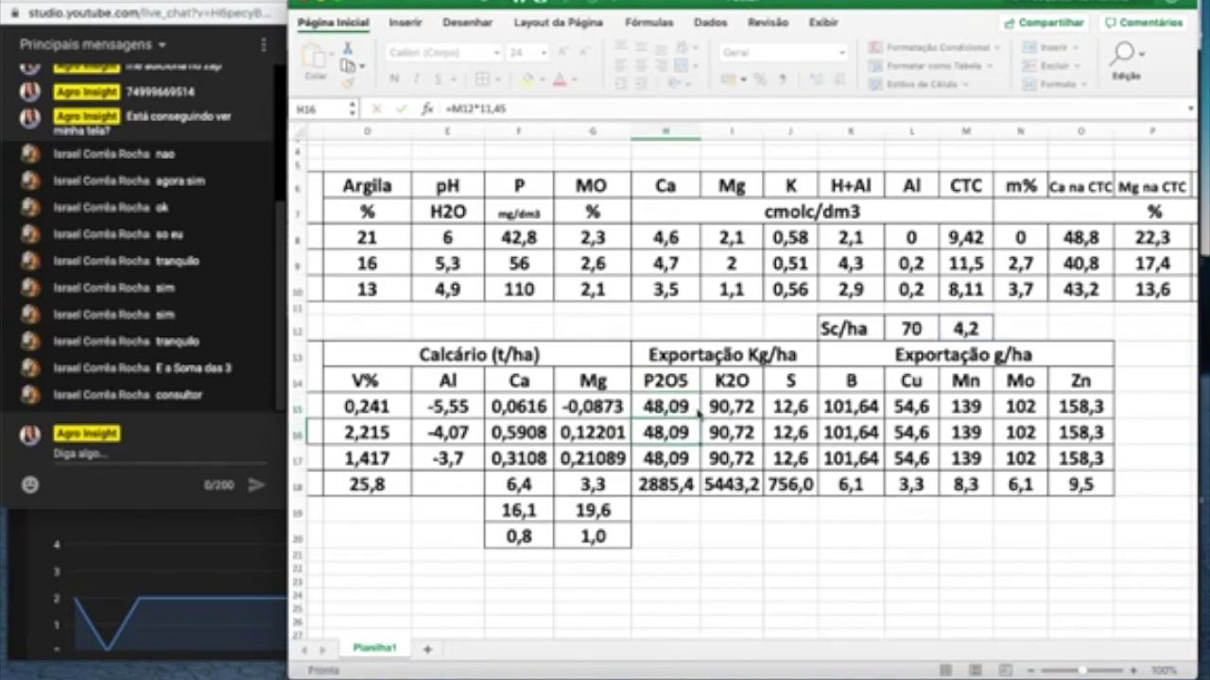
{"action": "left_click_drag", "start_coordinate": [652, 400], "coordinate": [654, 463]}
{"action": "left_click", "coordinate": [665, 405]}
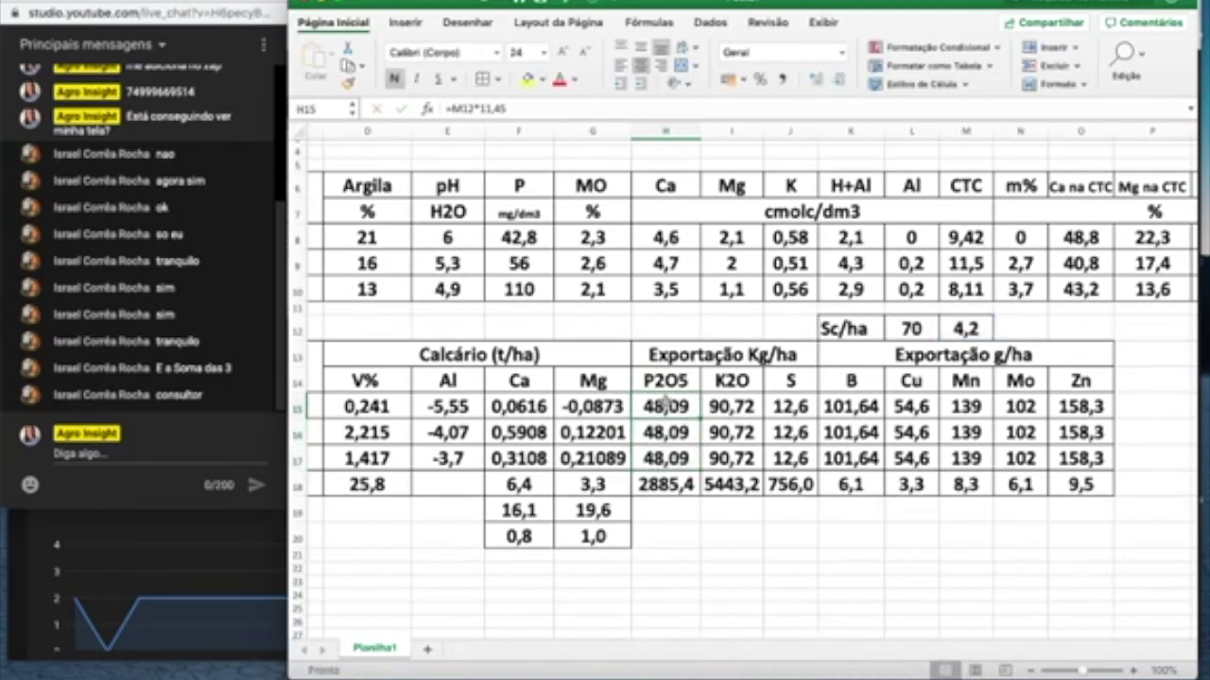
{"action": "left_click", "coordinate": [666, 486]}
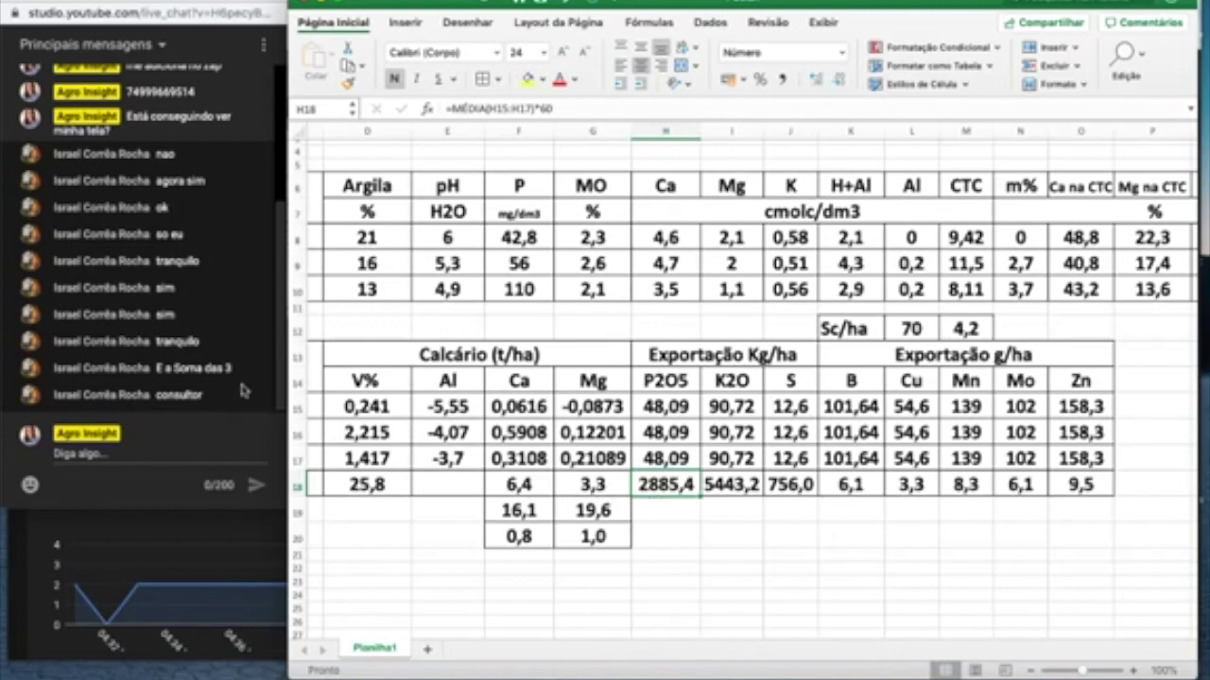
Compare the P2O5 export per hectare in H15:H17 with the soil phosphorus levels in F8:F10
{"action": "left_click_drag", "start_coordinate": [668, 408], "coordinate": [668, 457]}
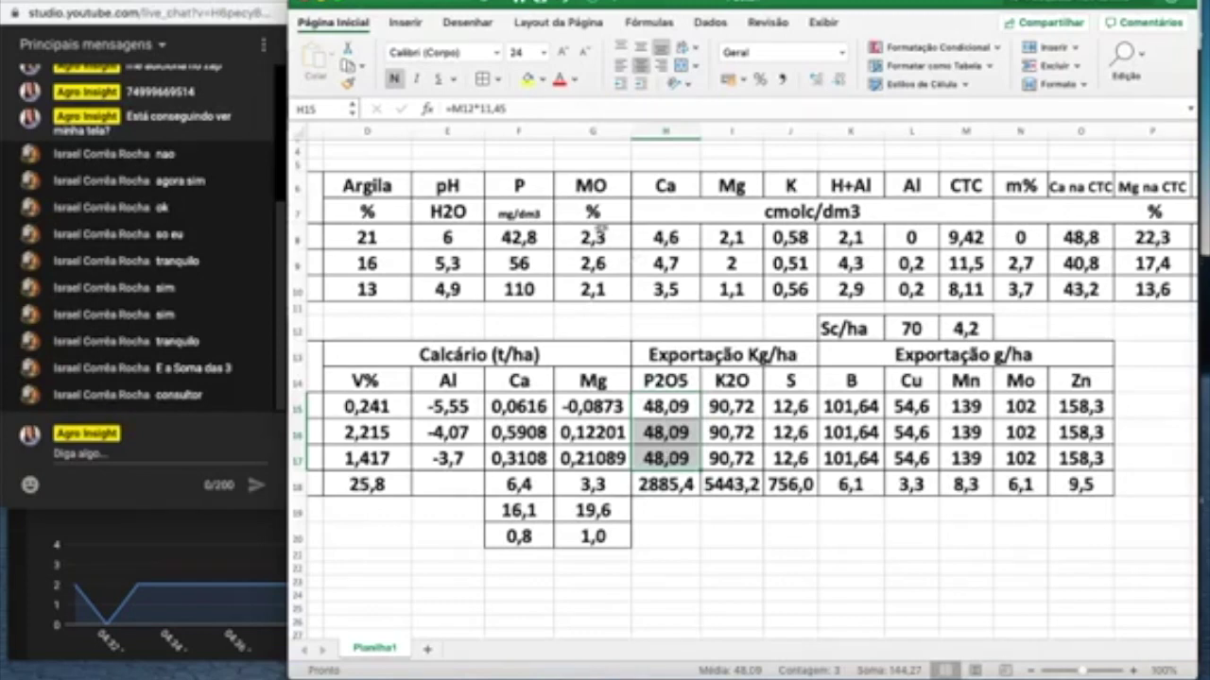
{"action": "left_click_drag", "start_coordinate": [522, 236], "coordinate": [522, 288]}
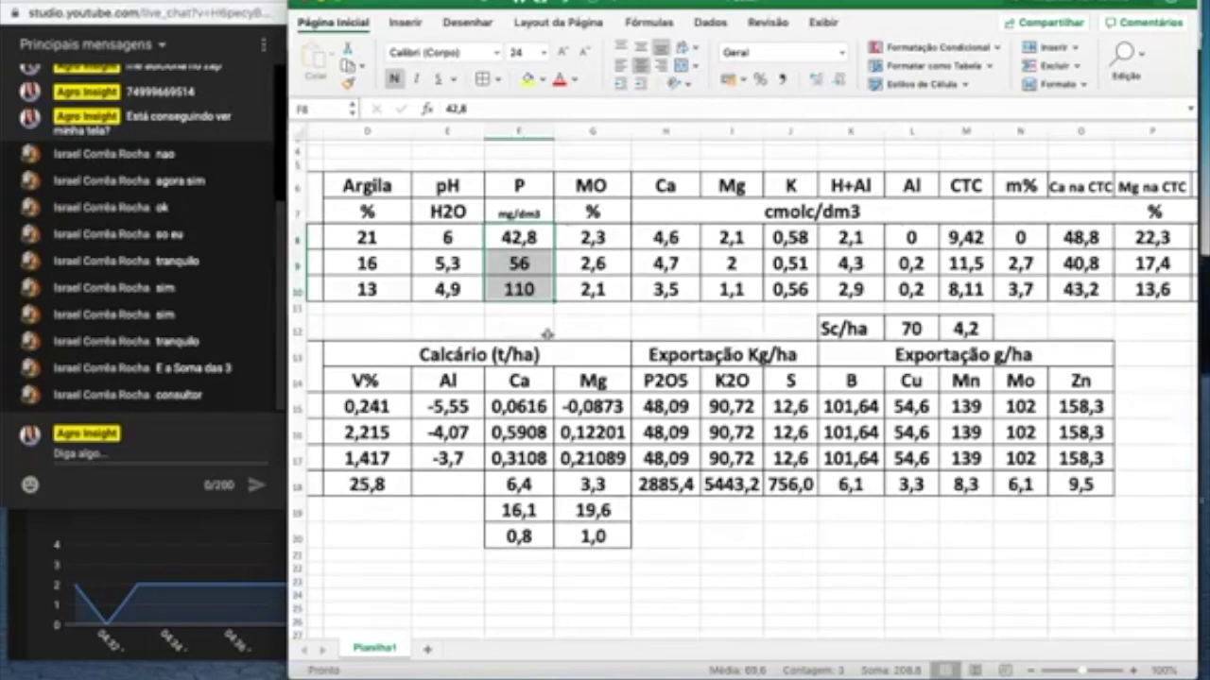
{"action": "scroll", "coordinate": [540, 330], "scroll_direction": "down", "scroll_amount": 2}
{"action": "scroll", "coordinate": [546, 336], "scroll_direction": "up", "scroll_amount": 3}
{"action": "scroll", "coordinate": [546, 335], "scroll_direction": "down", "scroll_amount": 3}
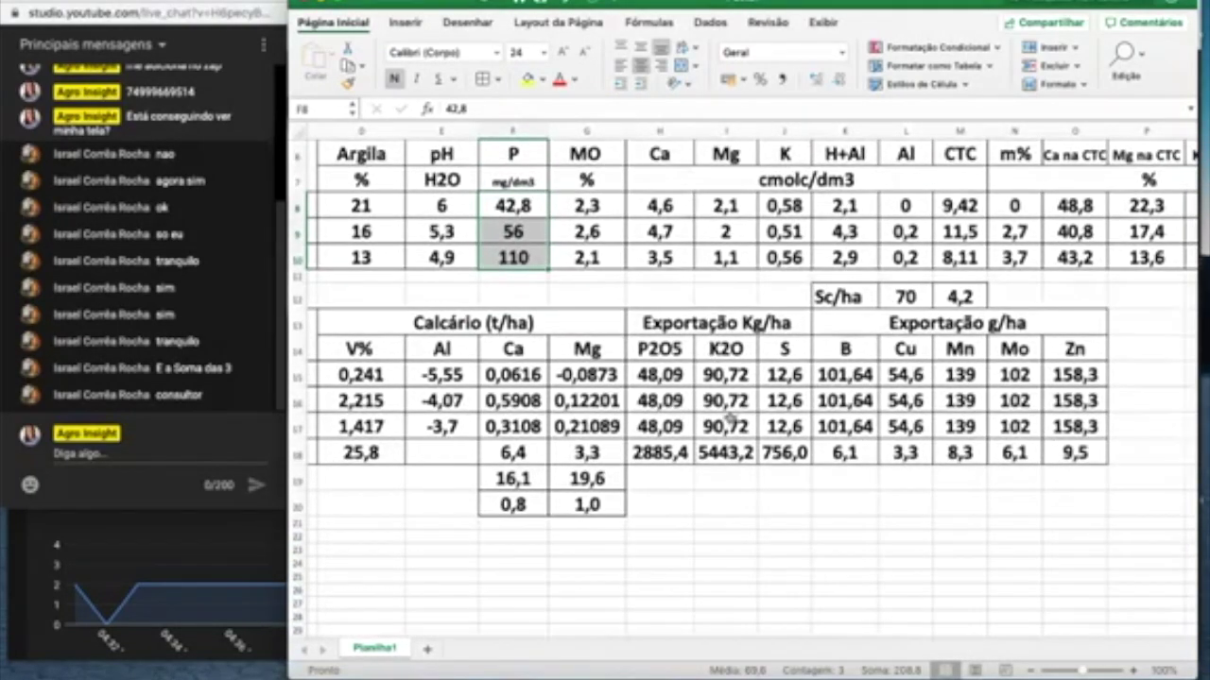
{"action": "scroll", "coordinate": [731, 416], "scroll_direction": "up", "scroll_amount": 1}
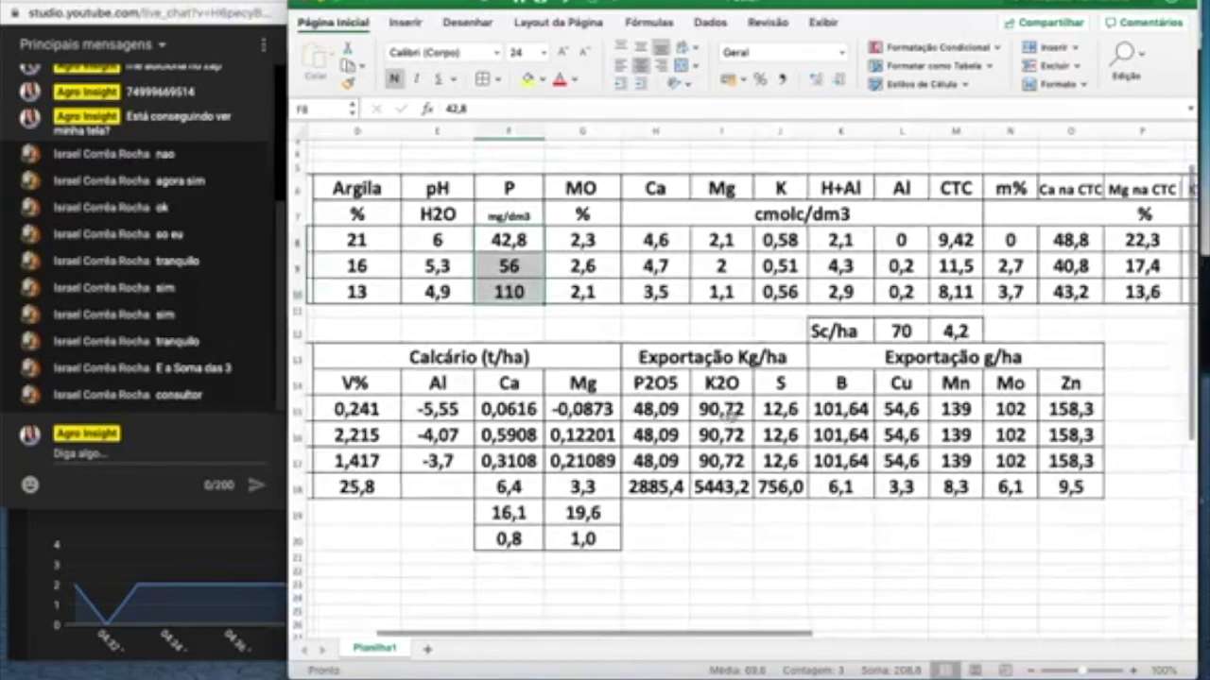
Compare the K2O export per hectare in I15:I17 with the K share of the CTC in Q8:Q10
{"action": "scroll", "coordinate": [730, 415], "scroll_direction": "right", "scroll_amount": 1}
{"action": "scroll", "coordinate": [731, 417], "scroll_direction": "right", "scroll_amount": 1}
{"action": "scroll", "coordinate": [730, 417], "scroll_direction": "up", "scroll_amount": 1}
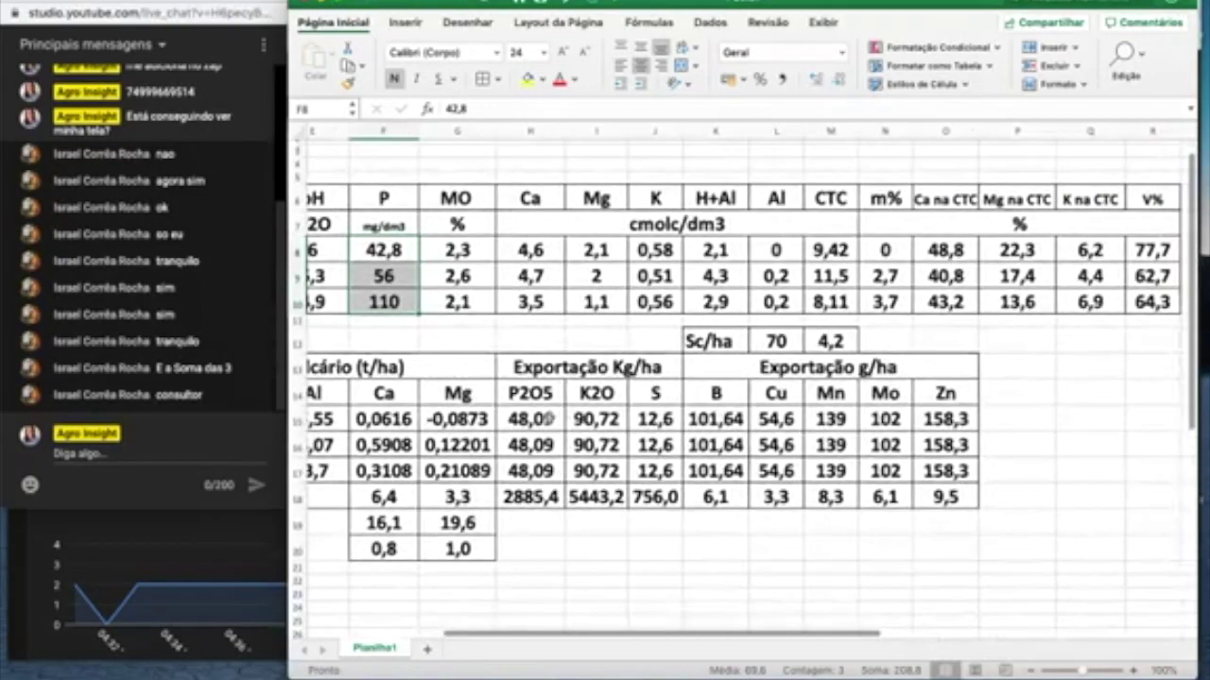
{"action": "left_click_drag", "start_coordinate": [597, 419], "coordinate": [598, 470]}
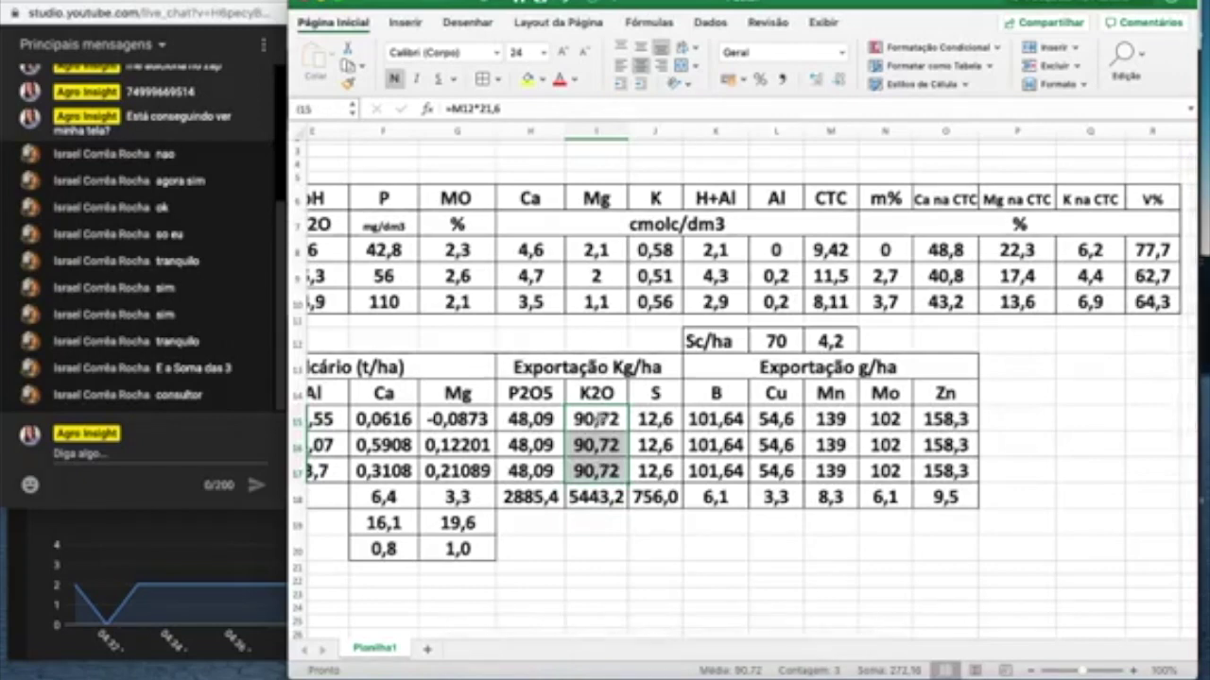
{"action": "left_click_drag", "start_coordinate": [597, 419], "coordinate": [586, 470]}
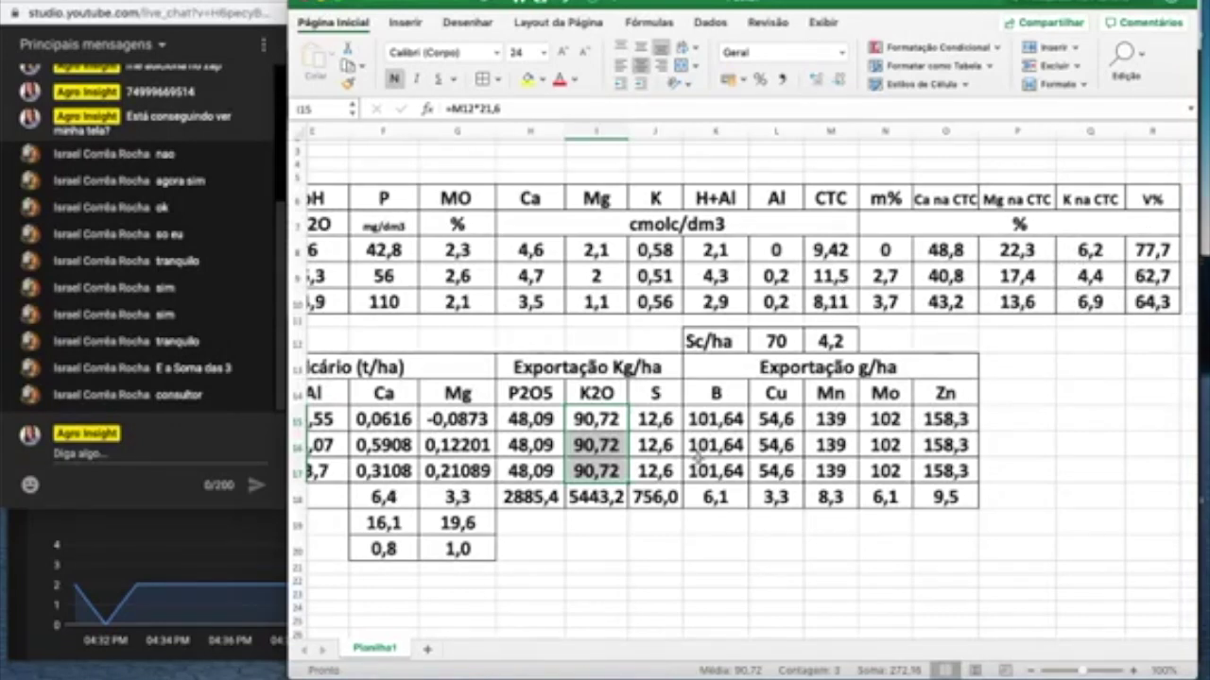
{"action": "left_click_drag", "start_coordinate": [597, 409], "coordinate": [597, 472]}
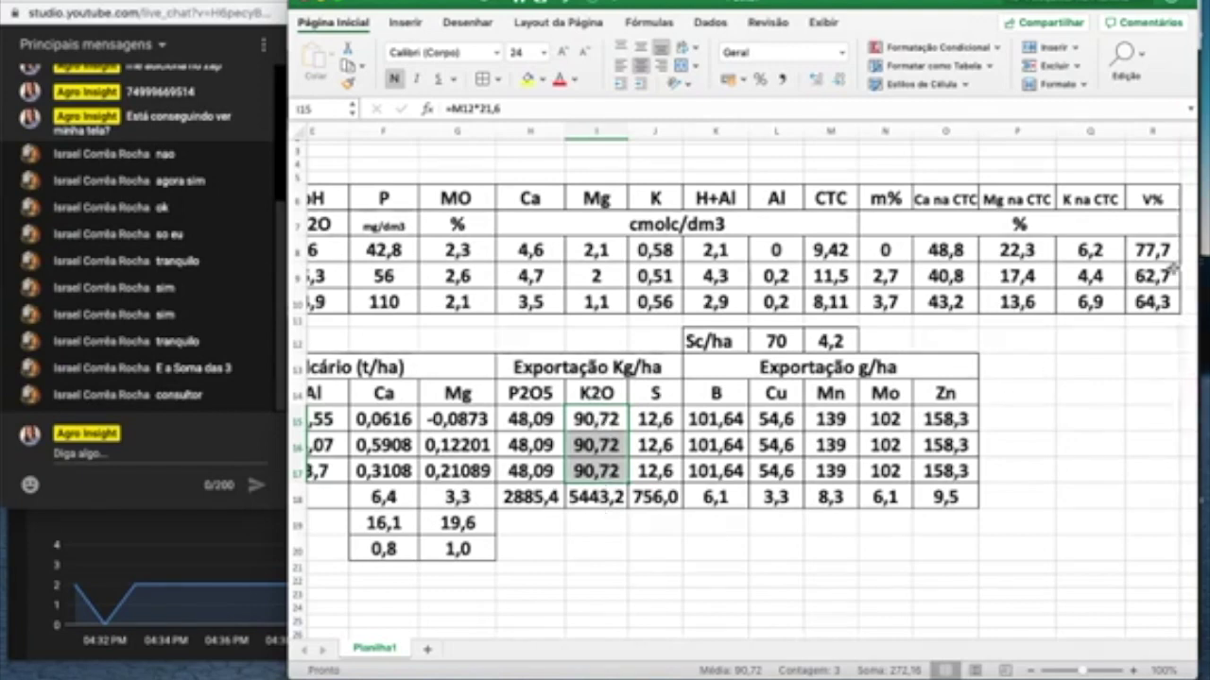
{"action": "left_click_drag", "start_coordinate": [1091, 249], "coordinate": [1091, 301]}
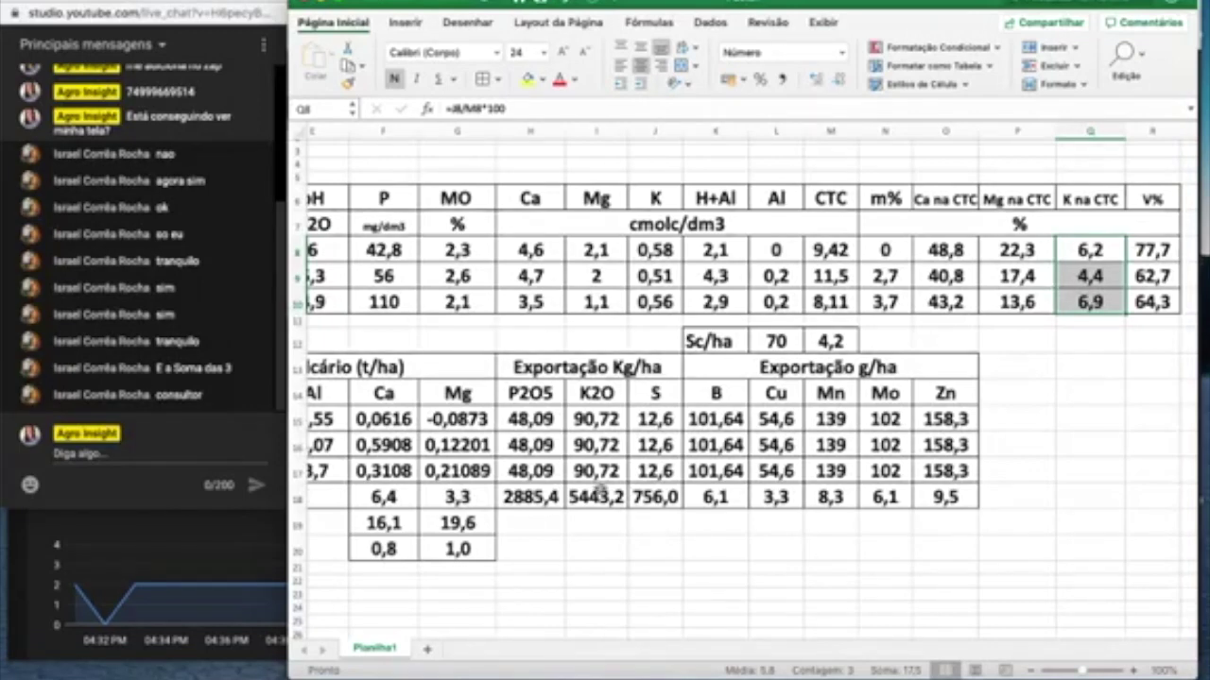
Review the sulphur export per hectare of the three areas in J15:J17 alongside the rest of the table
{"action": "left_click_drag", "start_coordinate": [652, 443], "coordinate": [642, 470]}
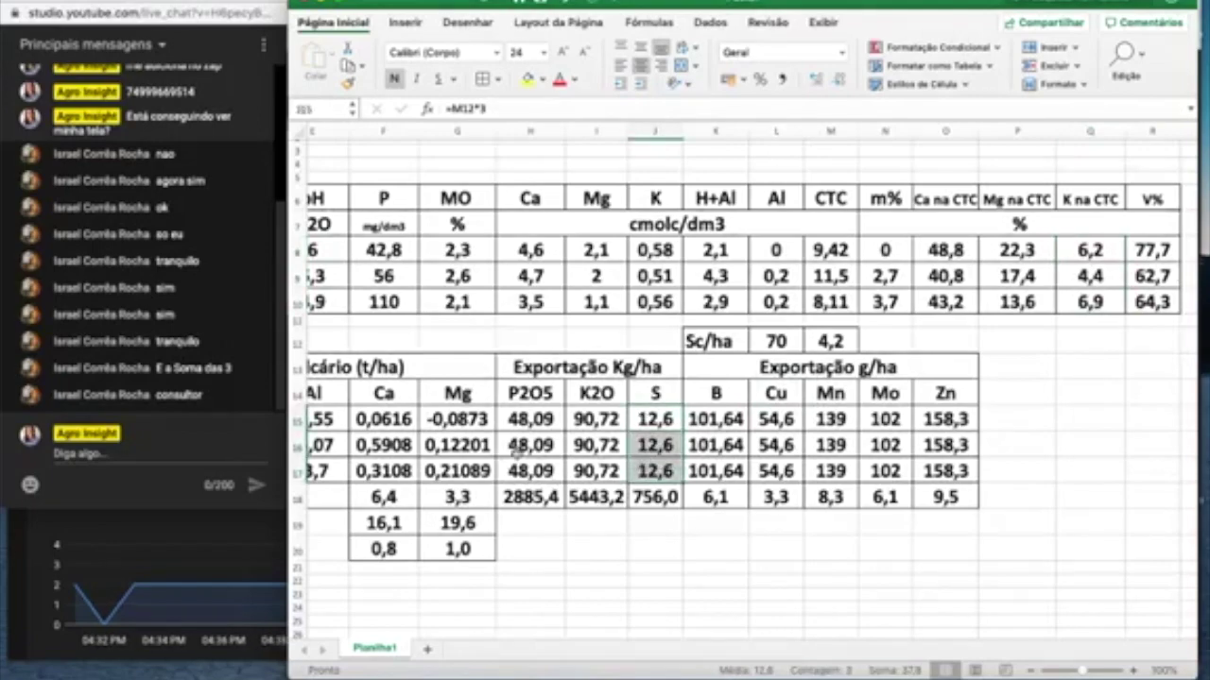
{"action": "scroll", "coordinate": [515, 452], "scroll_direction": "left", "scroll_amount": 2}
{"action": "scroll", "coordinate": [515, 453], "scroll_direction": "left", "scroll_amount": 3}
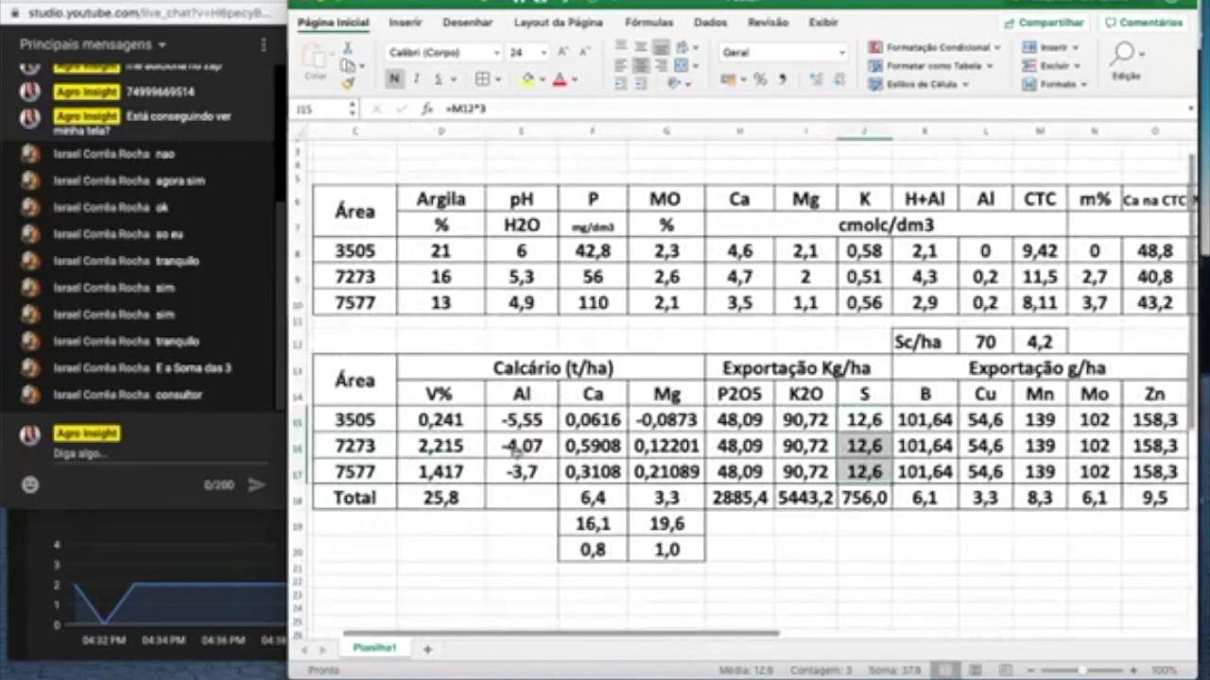
{"action": "scroll", "coordinate": [515, 453], "scroll_direction": "left", "scroll_amount": 1}
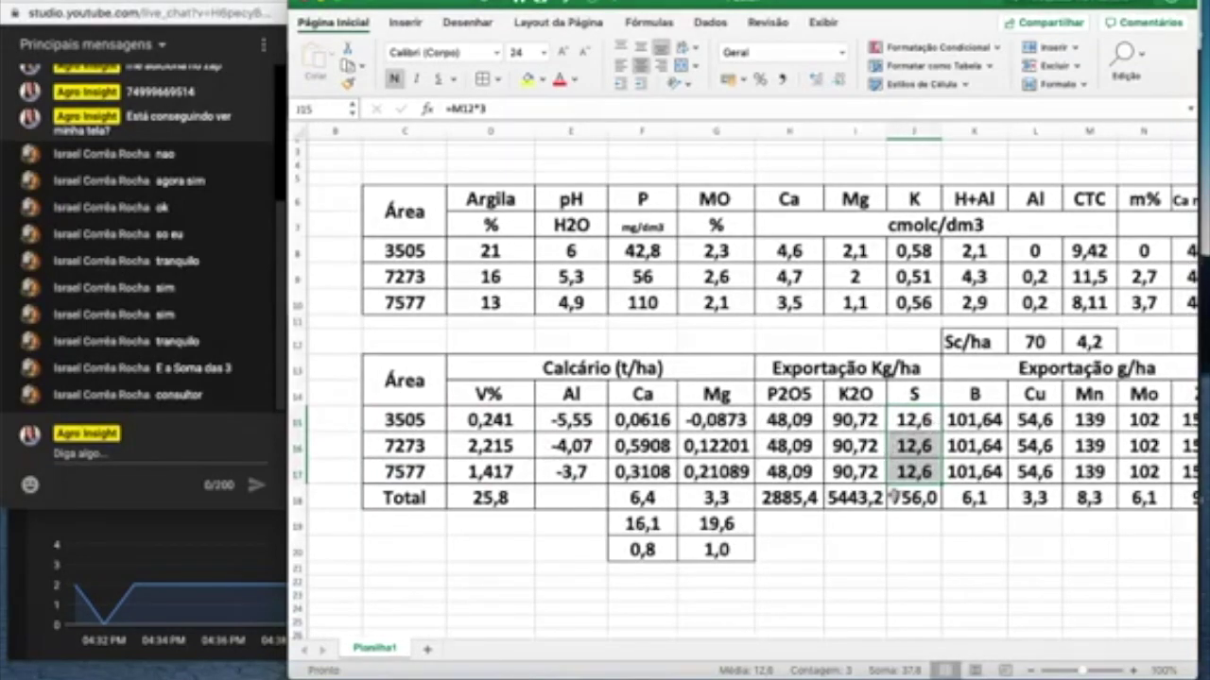
{"action": "scroll", "coordinate": [904, 469], "scroll_direction": "right", "scroll_amount": 1}
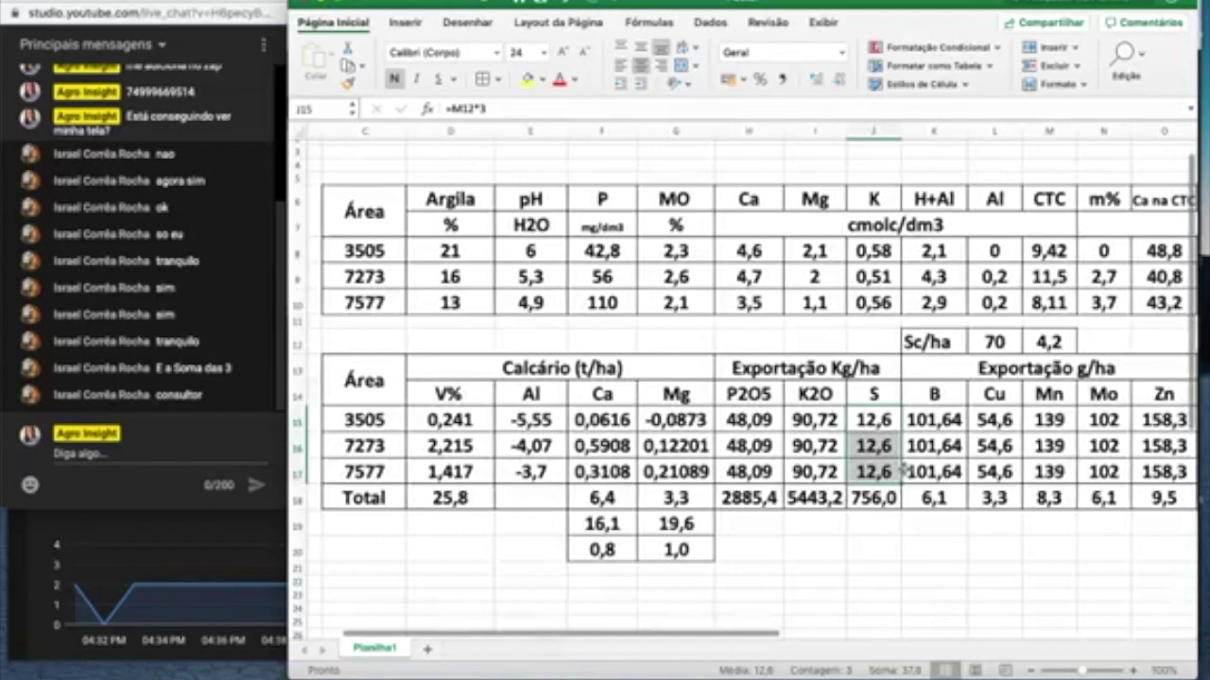
{"action": "scroll", "coordinate": [904, 470], "scroll_direction": "right", "scroll_amount": 1}
{"action": "scroll", "coordinate": [904, 470], "scroll_direction": "right", "scroll_amount": 5}
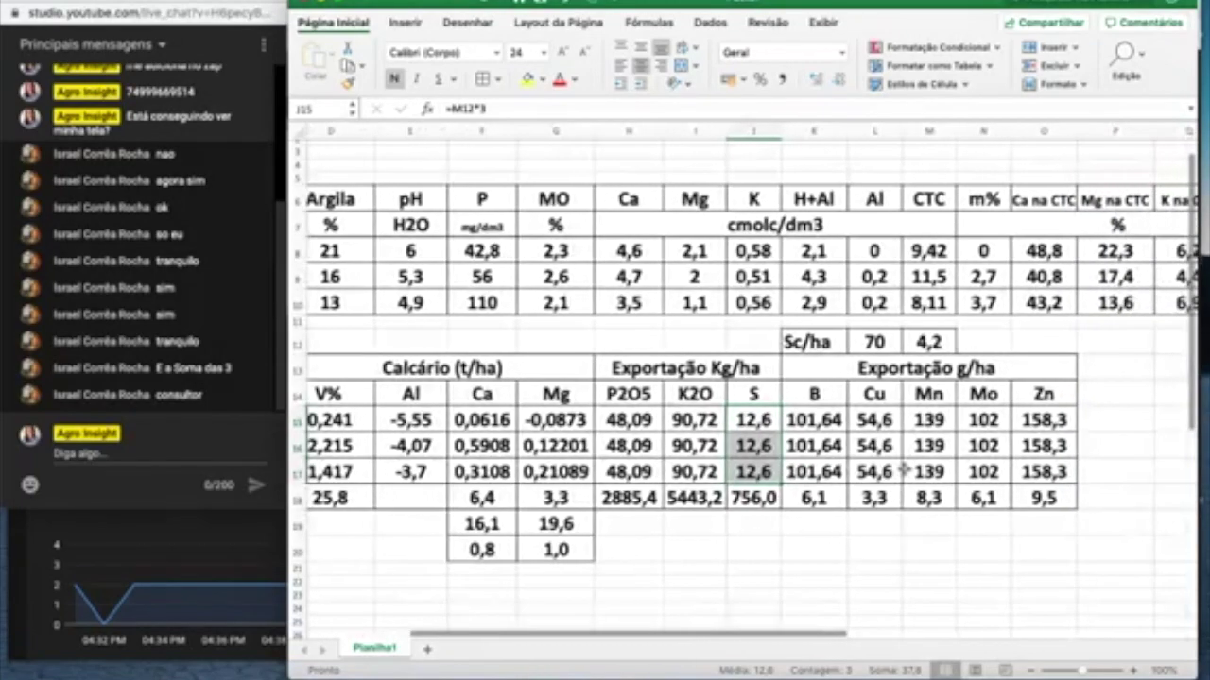
Examine the micronutrient exports in grams per hectare in K15:O17, focusing on the boron values in K15:K17
{"action": "left_click_drag", "start_coordinate": [706, 422], "coordinate": [934, 477]}
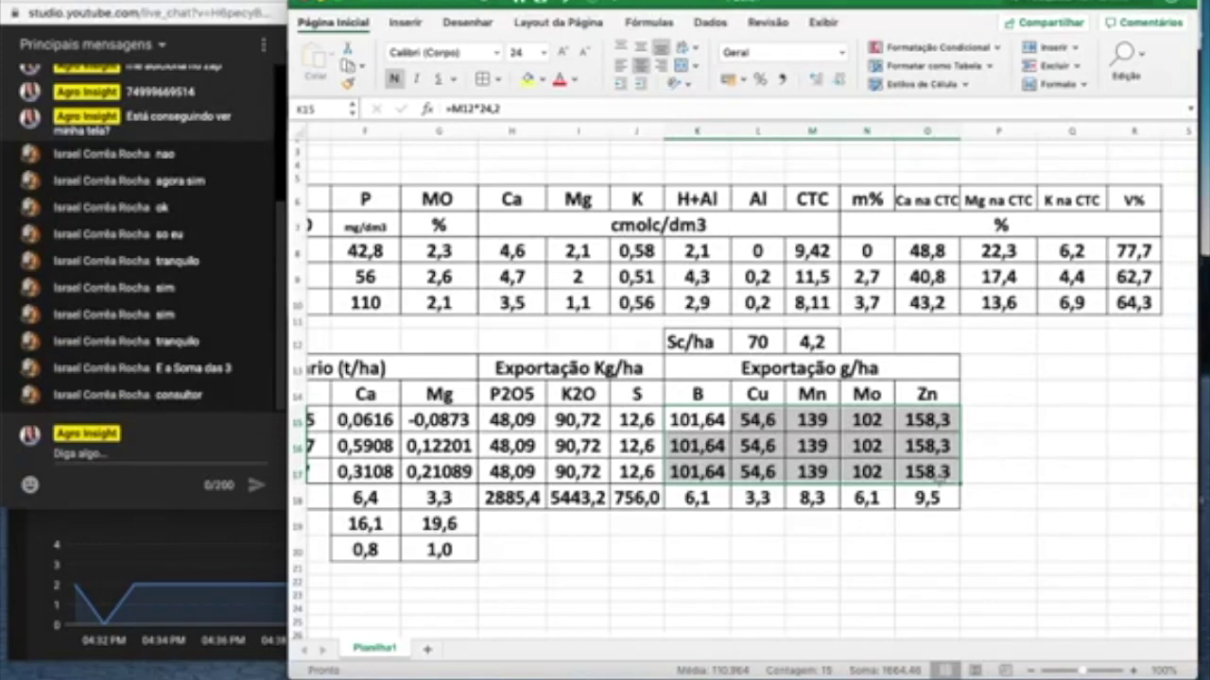
{"action": "left_click_drag", "start_coordinate": [694, 419], "coordinate": [942, 470]}
{"action": "left_click_drag", "start_coordinate": [696, 416], "coordinate": [696, 470]}
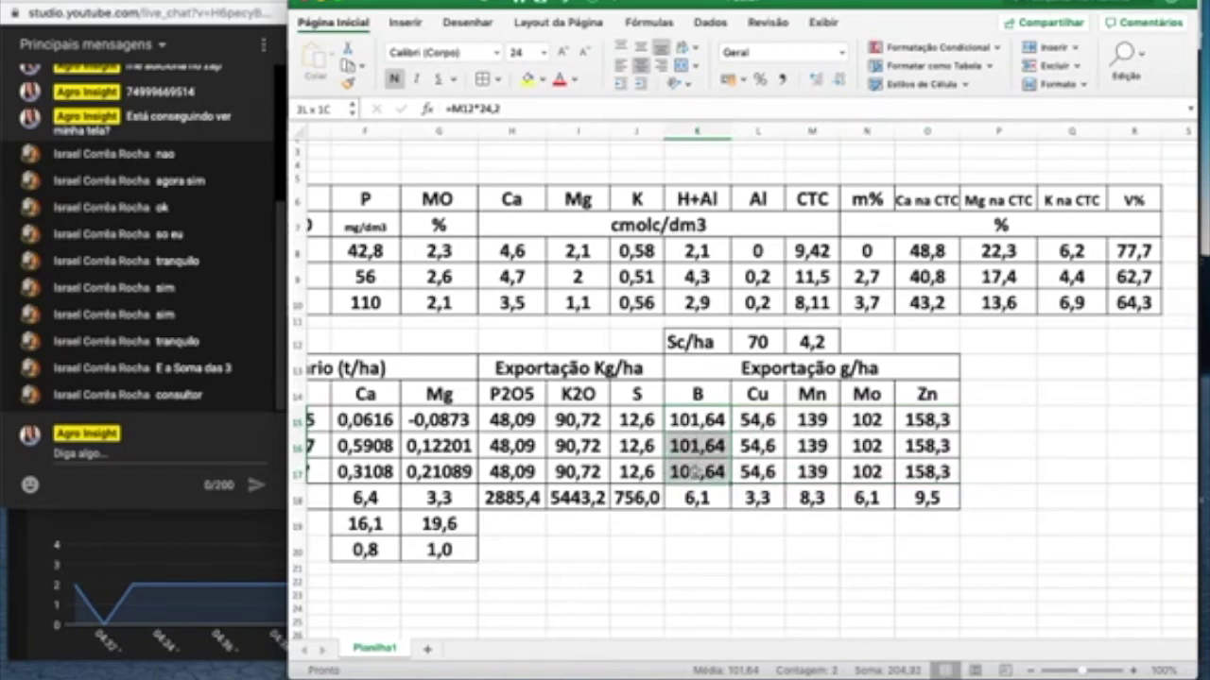
{"action": "left_click_drag", "start_coordinate": [696, 470], "coordinate": [696, 469]}
Display the Cu export values in L15:L17 as whole numbers without decimals
{"action": "left_click_drag", "start_coordinate": [759, 416], "coordinate": [755, 458]}
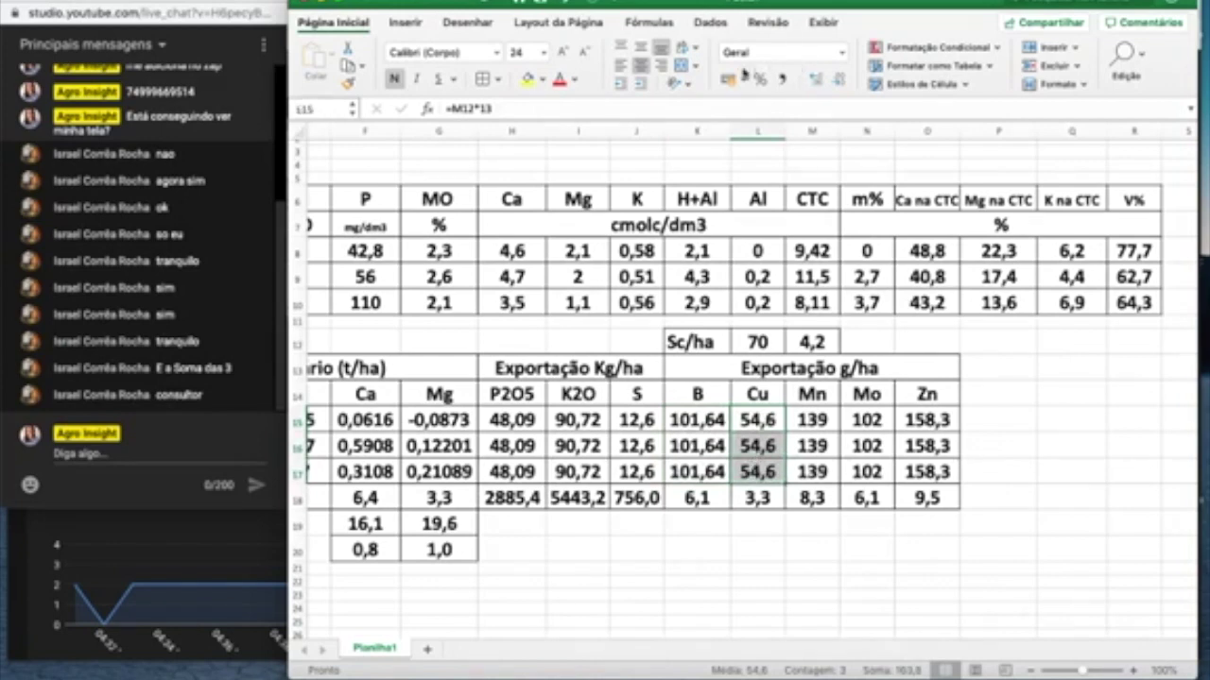
{"action": "left_click", "coordinate": [815, 80]}
{"action": "left_click", "coordinate": [832, 83]}
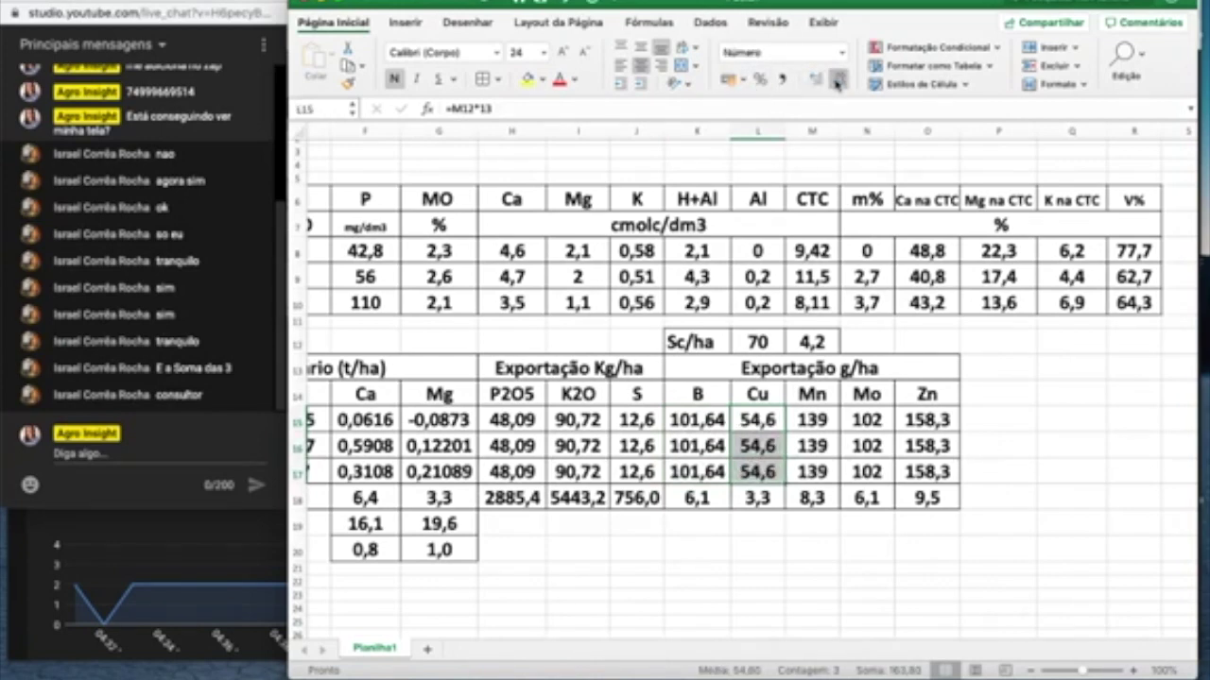
{"action": "left_click", "coordinate": [832, 83]}
Check the Mn and Mo exports in M15:N17 and display the Zn export values in O15:O17 without decimals
{"action": "left_click_drag", "start_coordinate": [801, 418], "coordinate": [801, 478]}
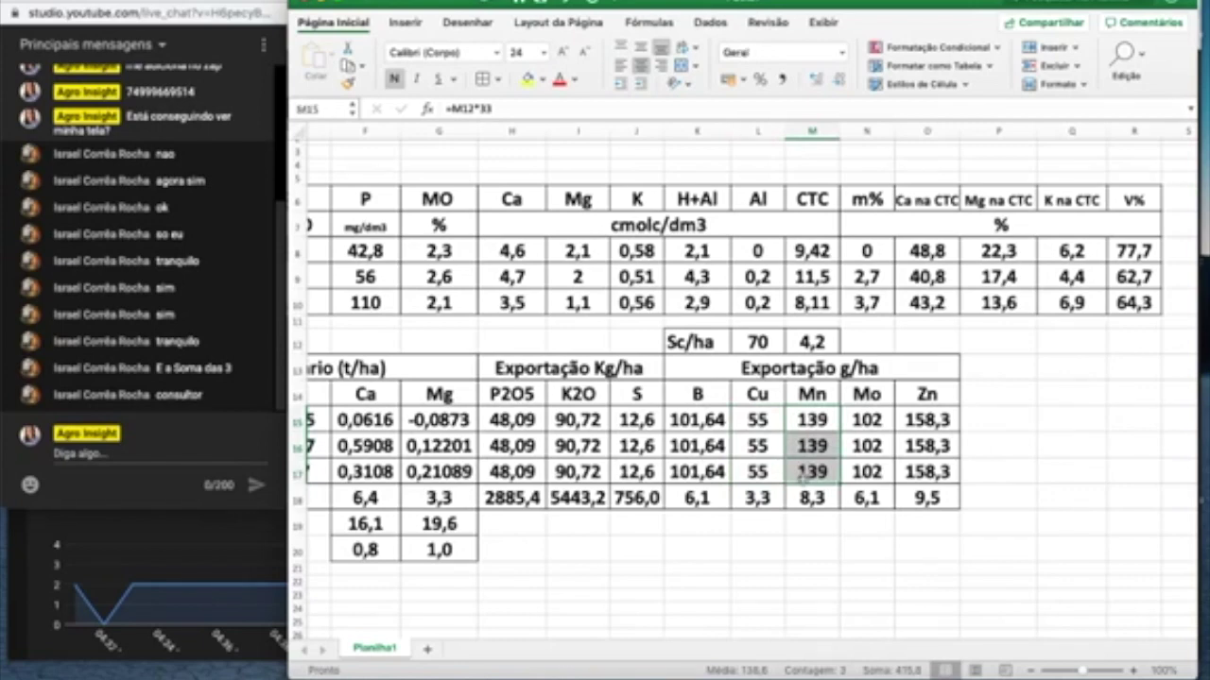
{"action": "left_click_drag", "start_coordinate": [858, 423], "coordinate": [860, 471]}
{"action": "left_click_drag", "start_coordinate": [913, 423], "coordinate": [919, 456]}
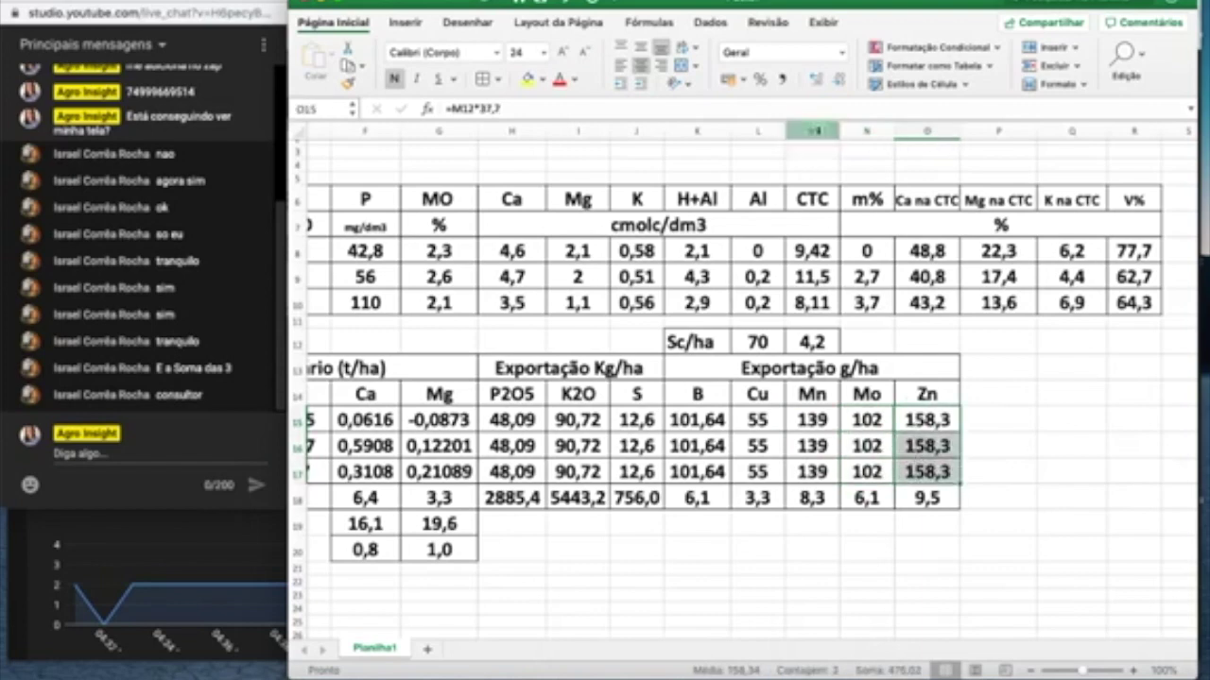
{"action": "left_click", "coordinate": [816, 81]}
{"action": "left_click", "coordinate": [838, 82]}
{"action": "left_click", "coordinate": [838, 82]}
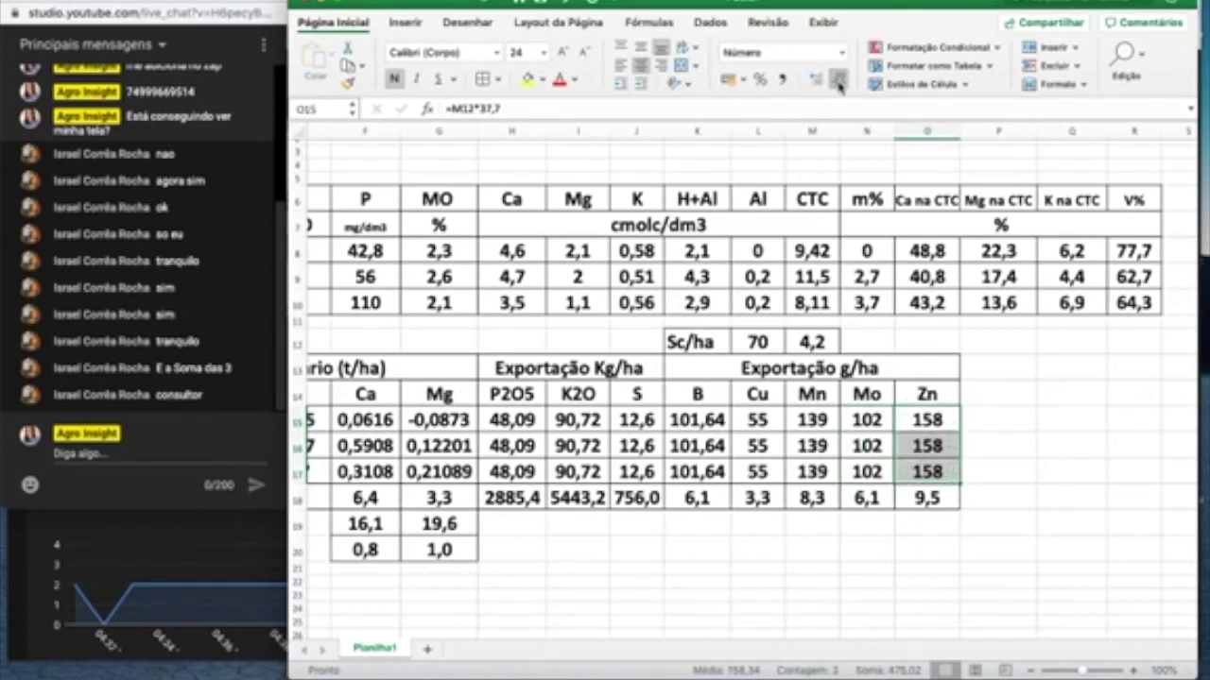
{"action": "left_click_drag", "start_coordinate": [933, 419], "coordinate": [998, 458]}
{"action": "left_click", "coordinate": [1024, 453]}
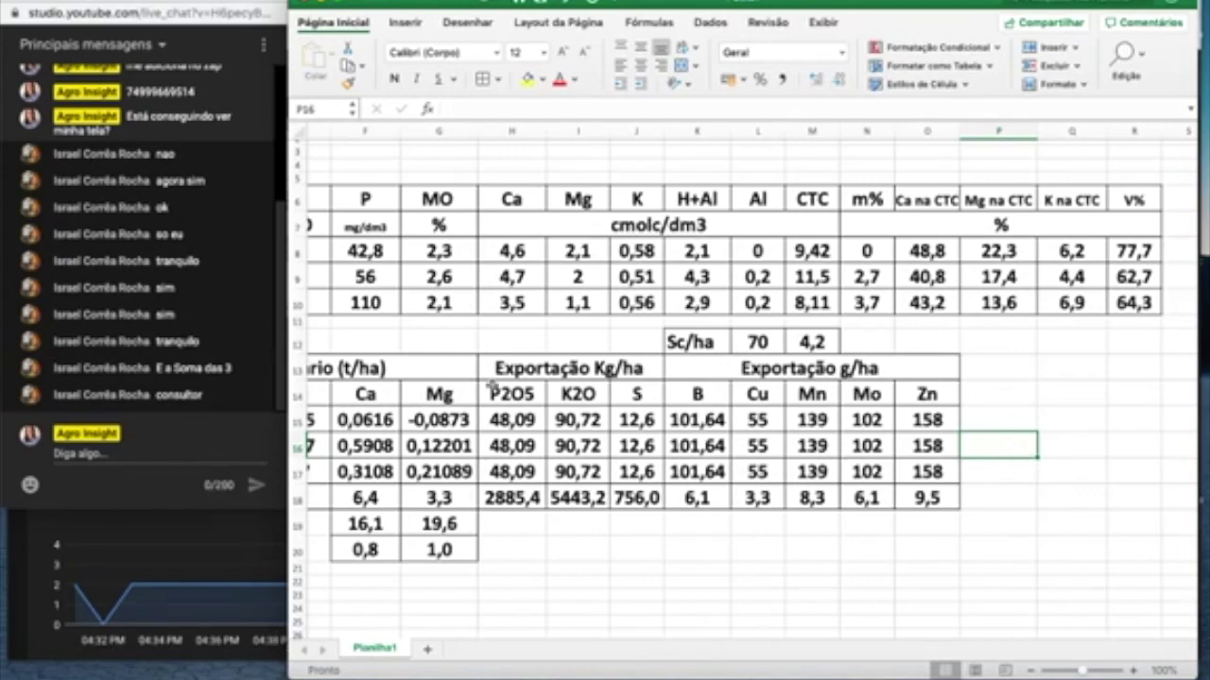
Inspect the B, Cu, Mn, Mo and Zn exports of the three areas one column at a time in K15:O17
{"action": "left_click_drag", "start_coordinate": [700, 442], "coordinate": [725, 477]}
{"action": "left_click_drag", "start_coordinate": [700, 420], "coordinate": [704, 473]}
{"action": "left_click_drag", "start_coordinate": [742, 418], "coordinate": [756, 471]}
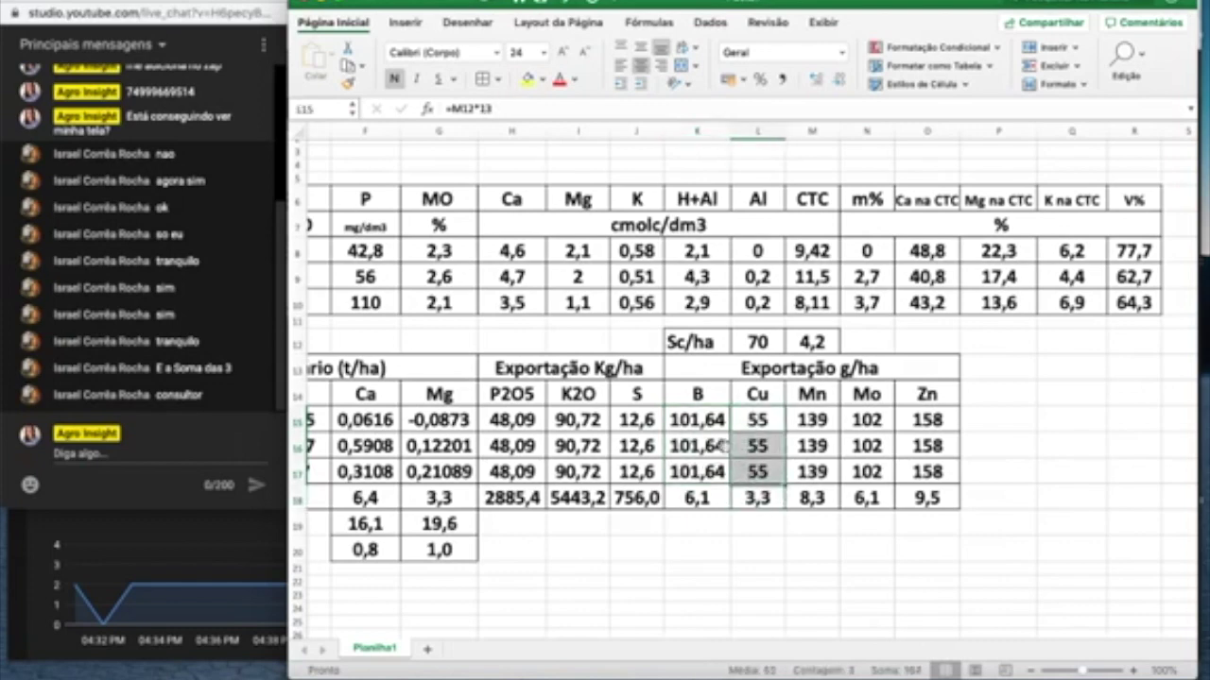
{"action": "left_click_drag", "start_coordinate": [700, 416], "coordinate": [695, 469]}
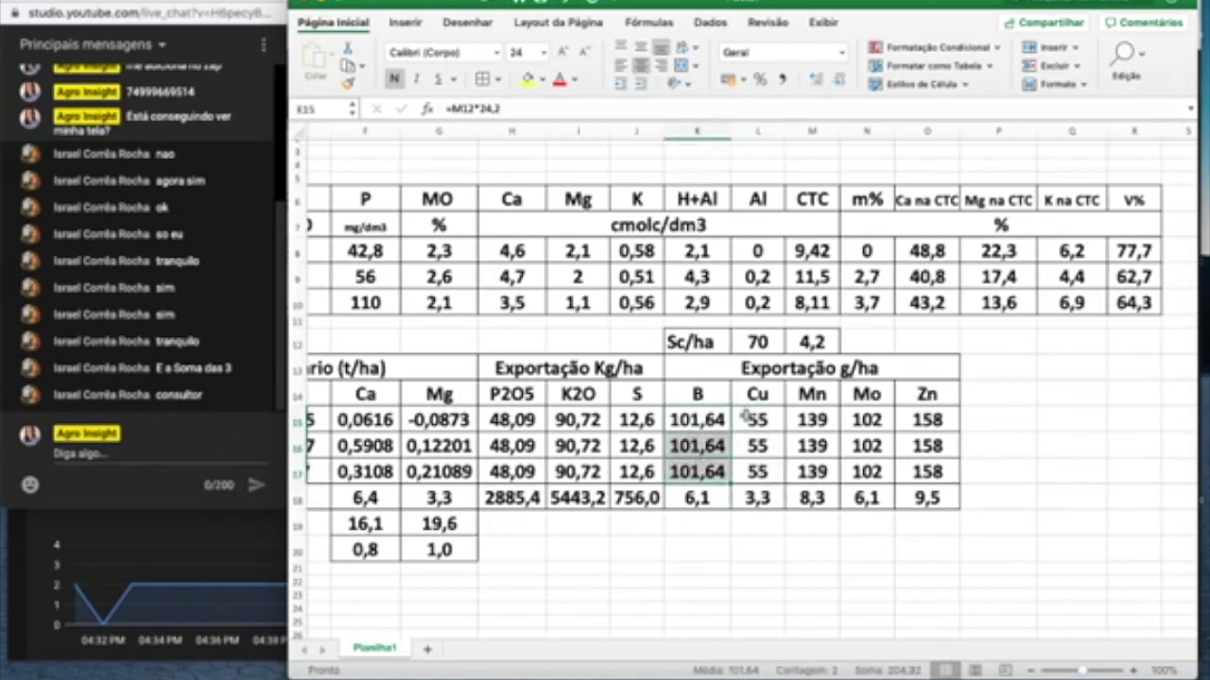
{"action": "left_click_drag", "start_coordinate": [747, 417], "coordinate": [749, 470]}
{"action": "left_click_drag", "start_coordinate": [797, 420], "coordinate": [800, 472]}
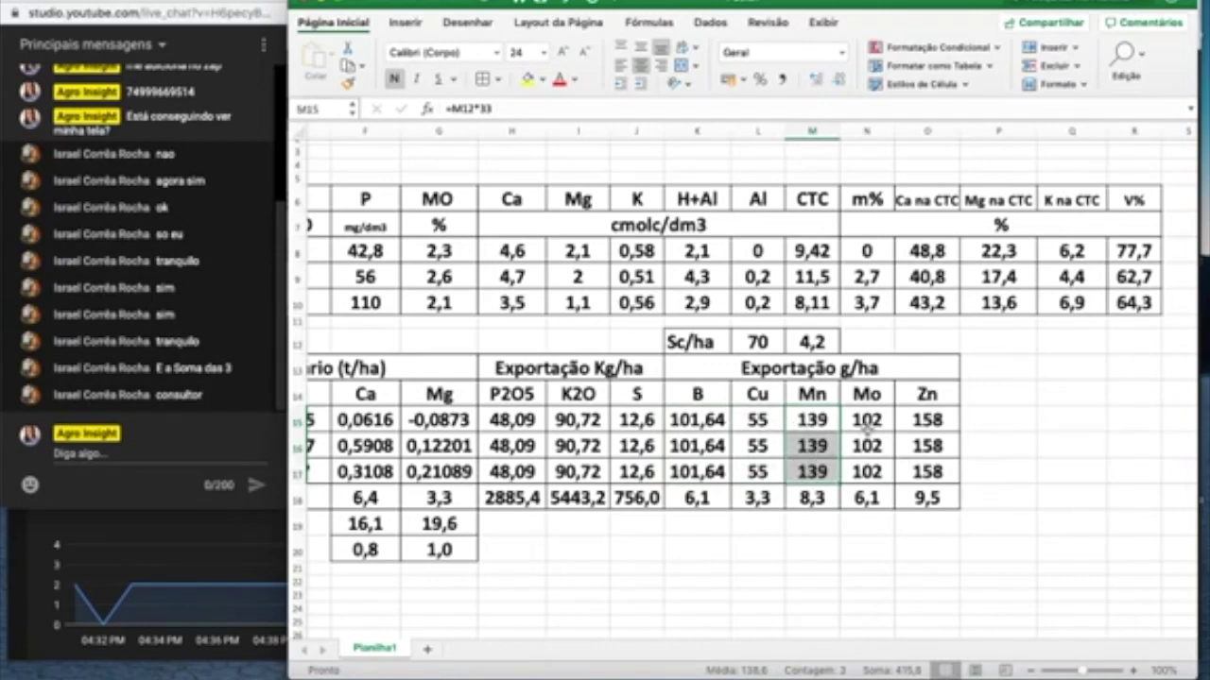
{"action": "left_click_drag", "start_coordinate": [866, 423], "coordinate": [867, 470]}
{"action": "left_click_drag", "start_coordinate": [921, 419], "coordinate": [922, 471]}
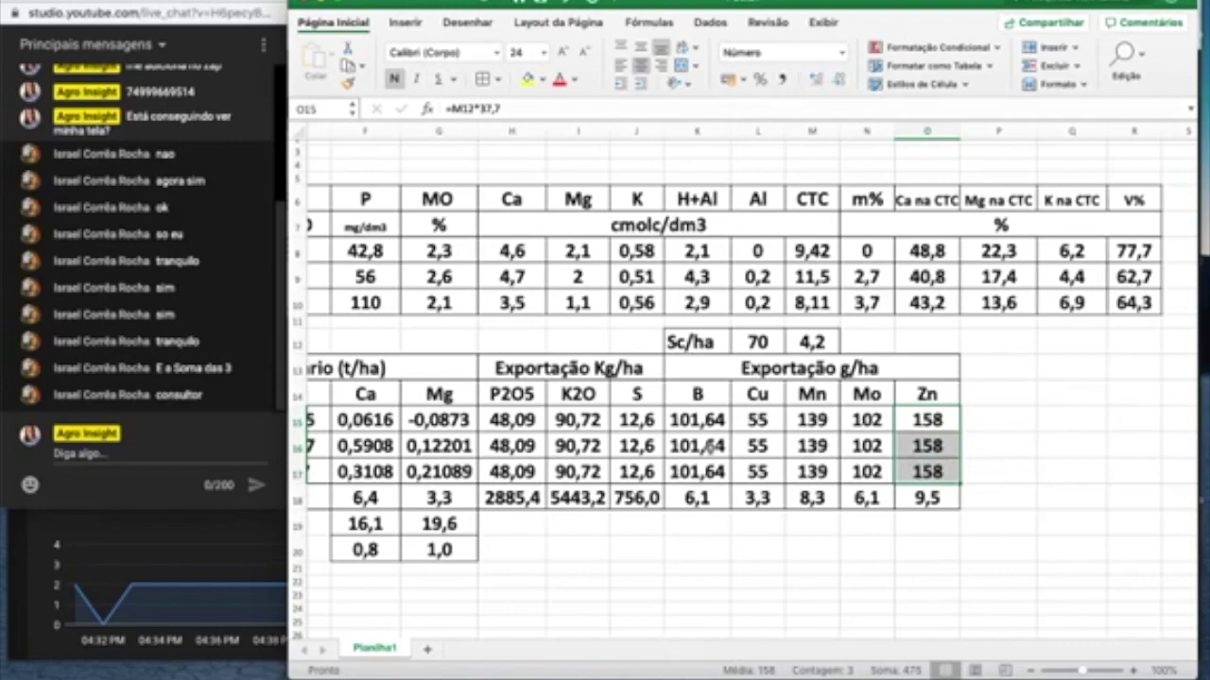
Set the yield in L12 to 80 sacks per hectare to test how the nutrient exports respond
{"action": "scroll", "coordinate": [632, 446], "scroll_direction": "left", "scroll_amount": 2}
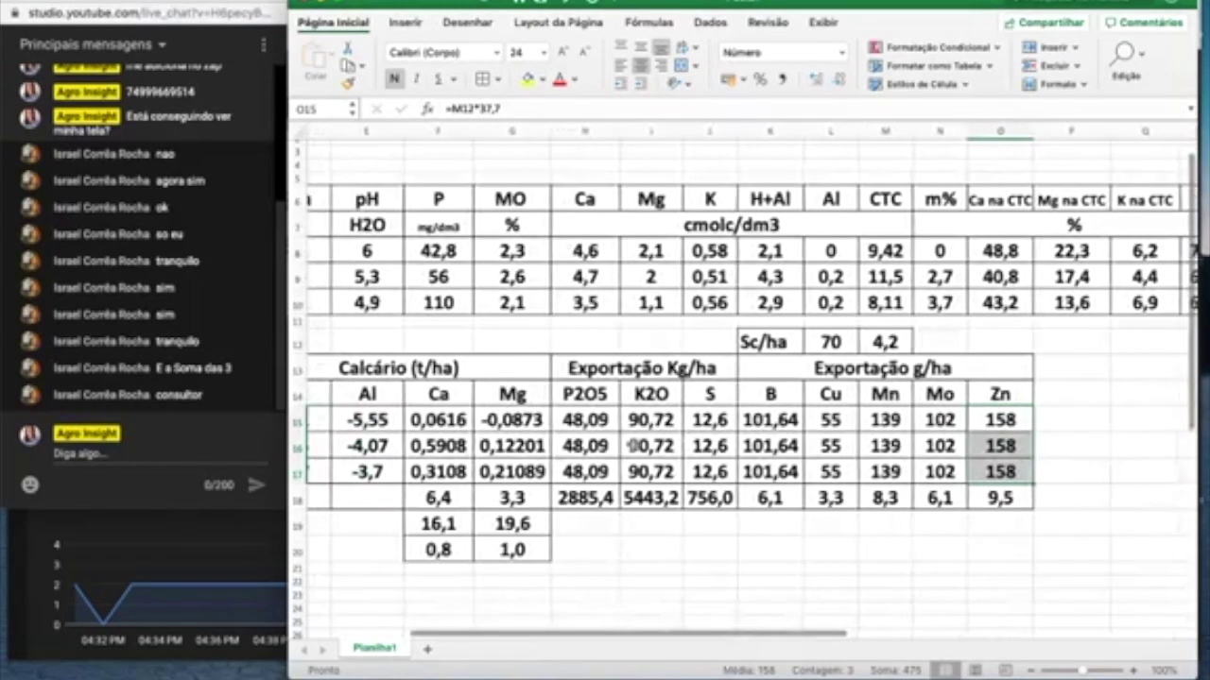
{"action": "scroll", "coordinate": [632, 445], "scroll_direction": "left", "scroll_amount": 2}
{"action": "left_click", "coordinate": [864, 342]}
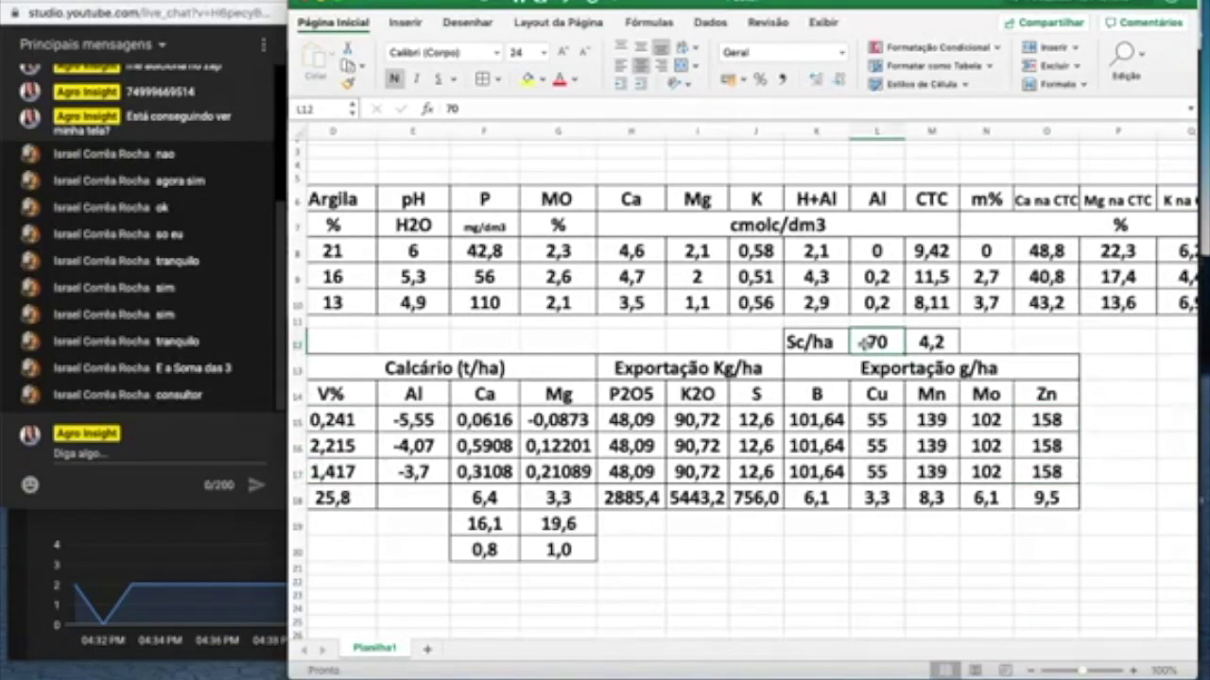
{"action": "type", "text": "80"}
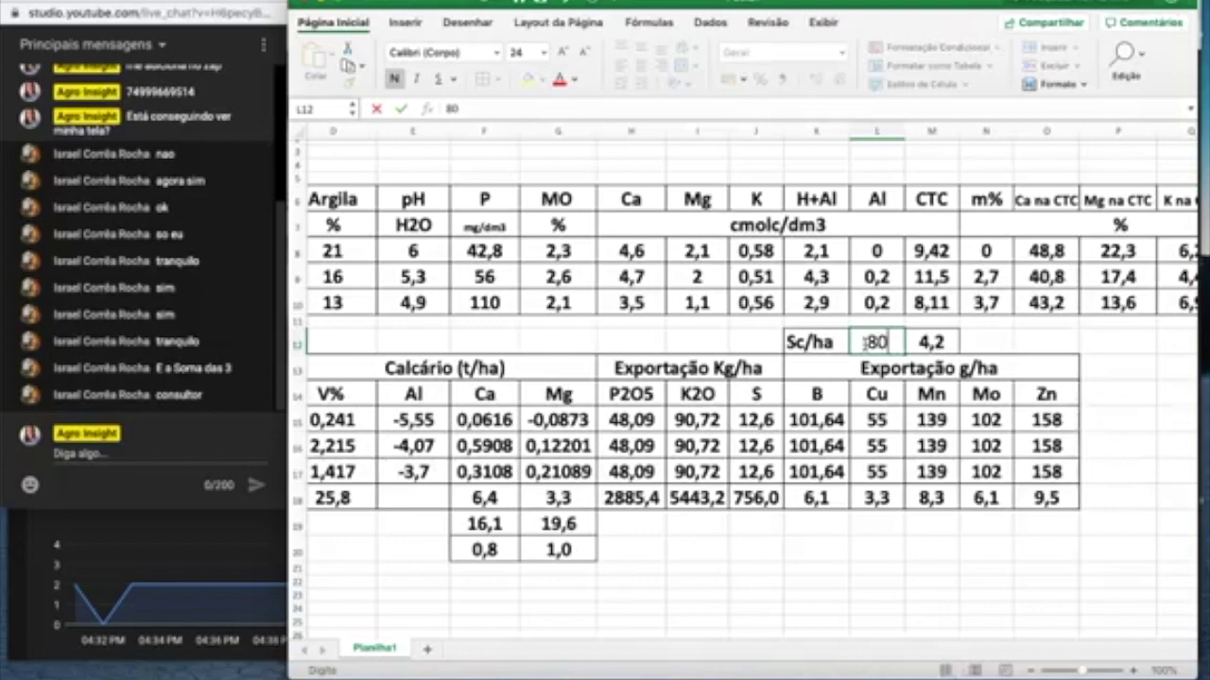
{"action": "key", "text": "Return"}
Restore the yield in L12 to 70 sacks per hectare
{"action": "left_click", "coordinate": [867, 340]}
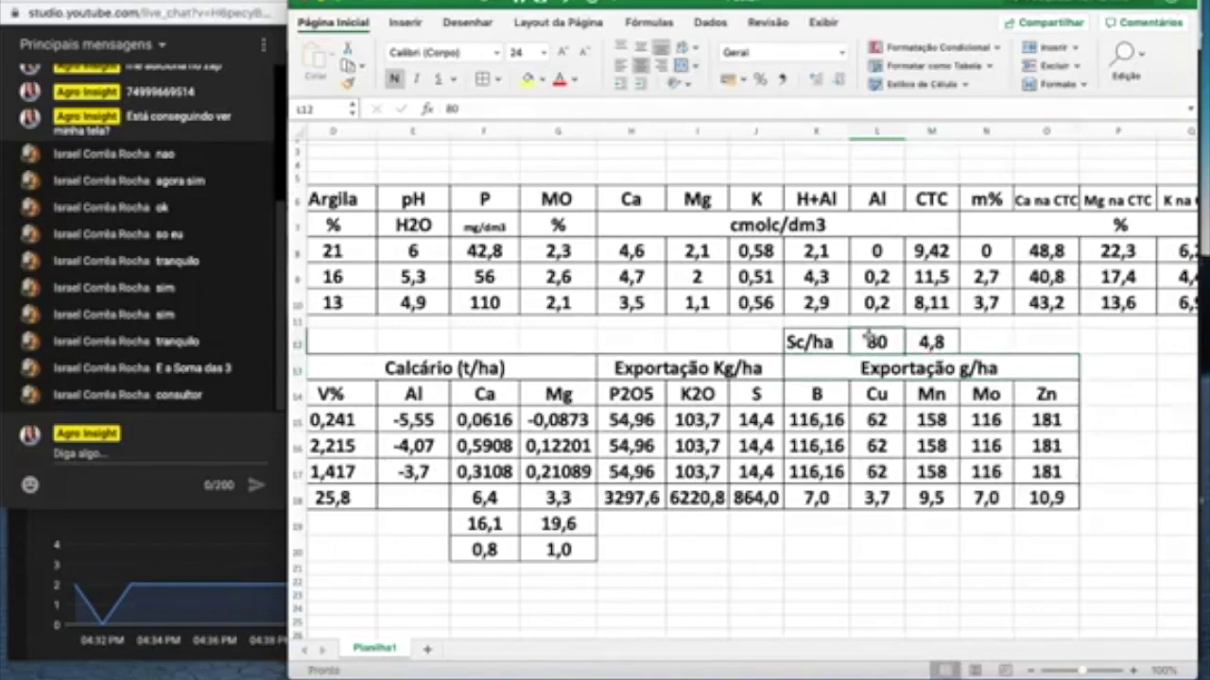
{"action": "type", "text": "70"}
{"action": "key", "text": "Return"}
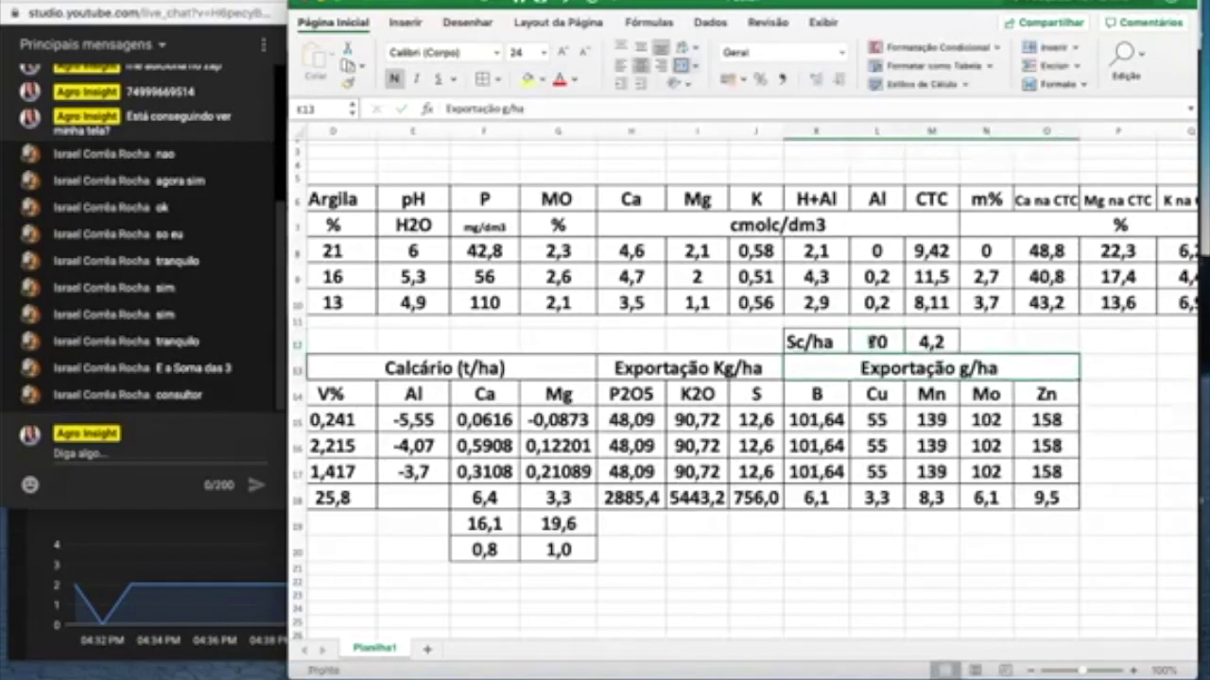
Look over the full soil analysis, liming and nutrient export tables, from the area column to the V% column
{"action": "scroll", "coordinate": [860, 430], "scroll_direction": "left", "scroll_amount": 2}
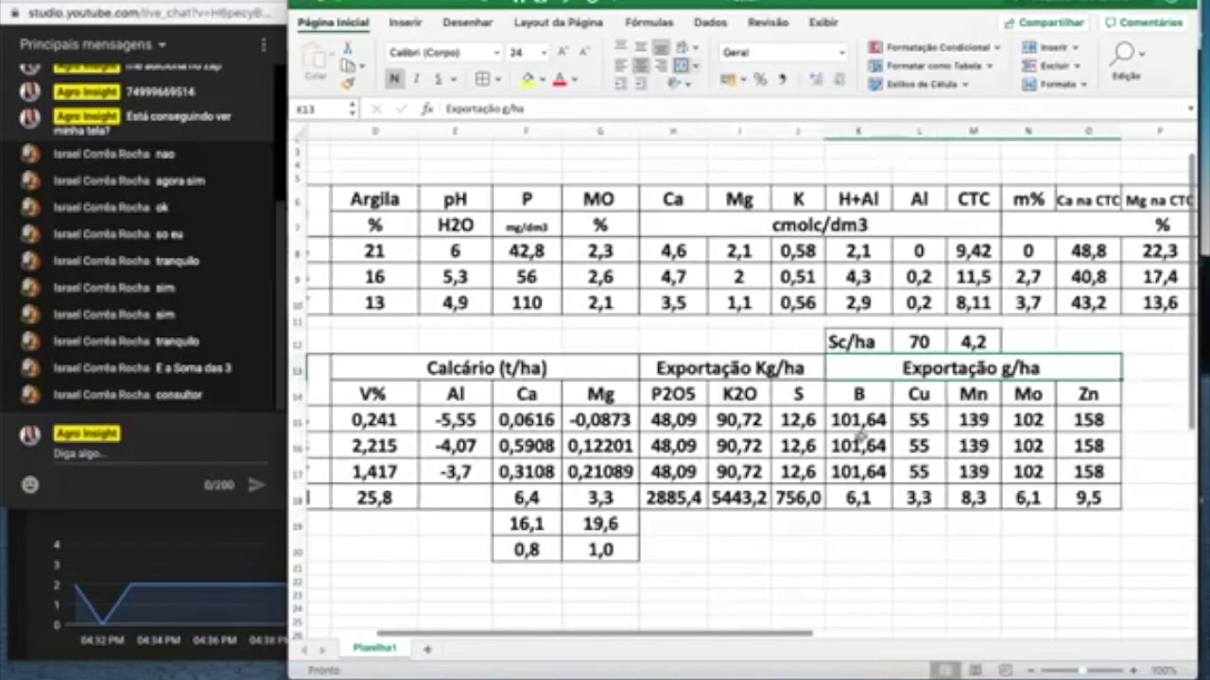
{"action": "scroll", "coordinate": [860, 430], "scroll_direction": "up", "scroll_amount": 1}
{"action": "scroll", "coordinate": [860, 433], "scroll_direction": "left", "scroll_amount": 4}
{"action": "scroll", "coordinate": [860, 437], "scroll_direction": "down", "scroll_amount": 1}
{"action": "scroll", "coordinate": [860, 437], "scroll_direction": "right", "scroll_amount": 6}
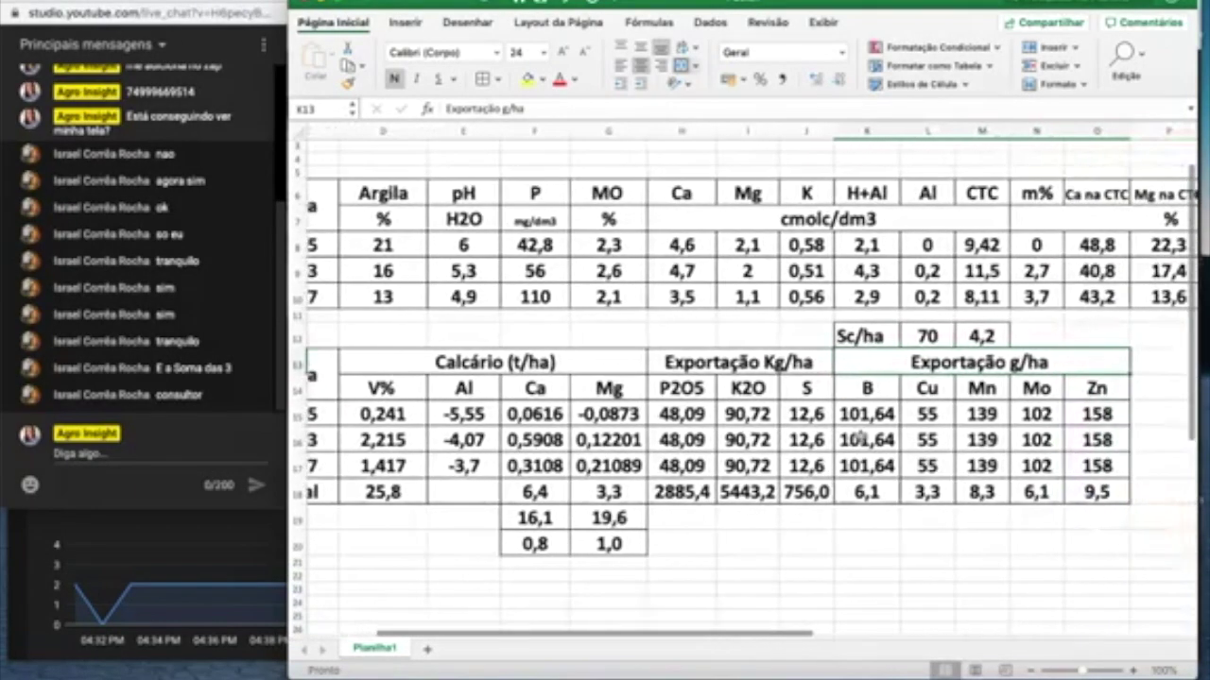
{"action": "scroll", "coordinate": [860, 437], "scroll_direction": "up", "scroll_amount": 1}
{"action": "scroll", "coordinate": [860, 436], "scroll_direction": "left", "scroll_amount": 4}
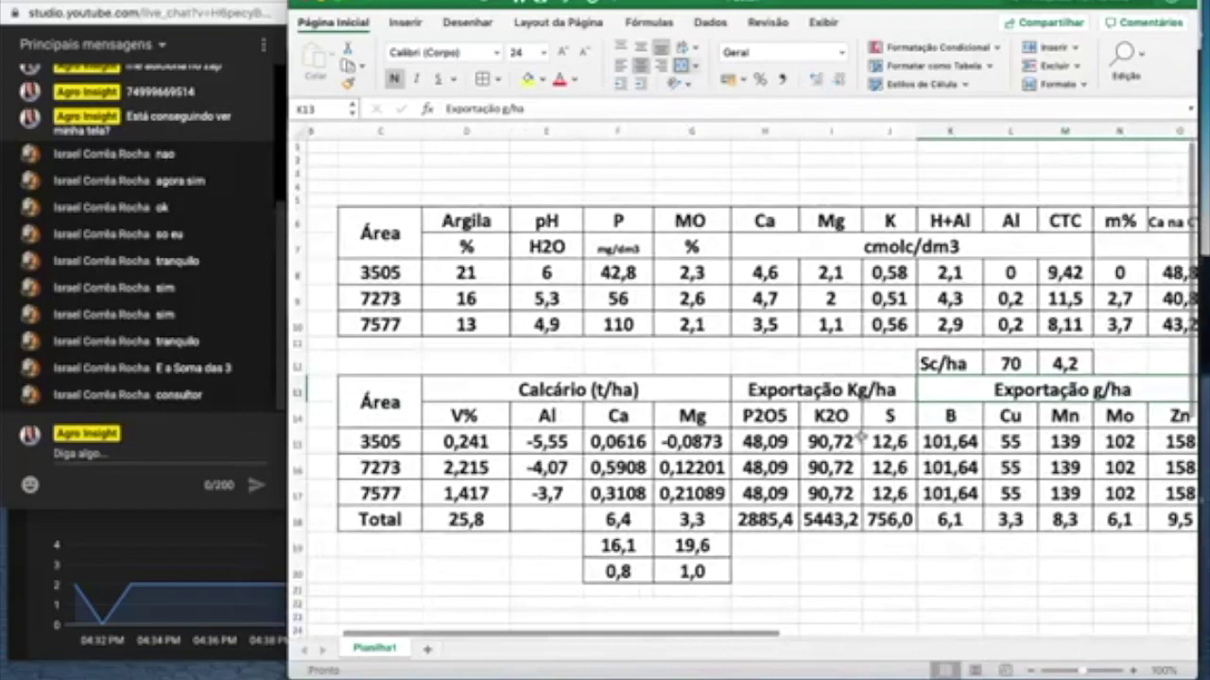
{"action": "scroll", "coordinate": [860, 437], "scroll_direction": "down", "scroll_amount": 4}
{"action": "scroll", "coordinate": [860, 437], "scroll_direction": "right", "scroll_amount": 6}
{"action": "scroll", "coordinate": [860, 437], "scroll_direction": "right", "scroll_amount": 1}
{"action": "scroll", "coordinate": [860, 437], "scroll_direction": "up", "scroll_amount": 4}
{"action": "scroll", "coordinate": [860, 437], "scroll_direction": "right", "scroll_amount": 10}
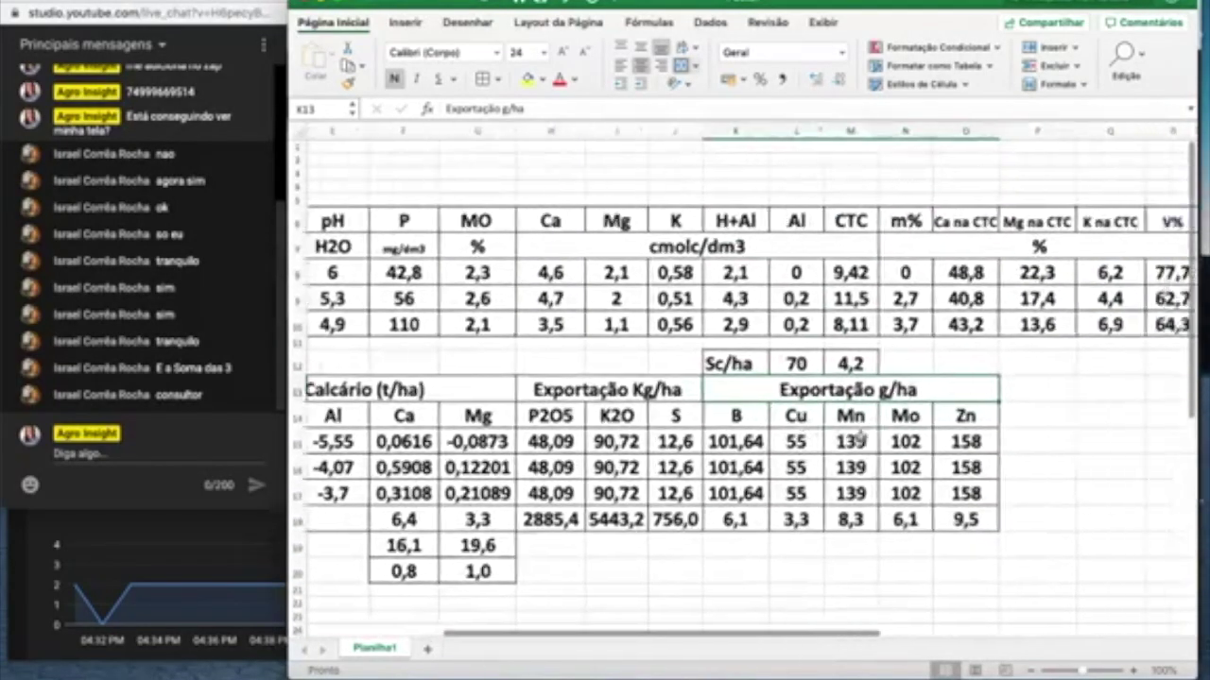
Review the soil analysis table against the liming and nutrient export tables, including the total row and the calcium and magnesium rows beneath it
{"action": "scroll", "coordinate": [860, 436], "scroll_direction": "left", "scroll_amount": 18}
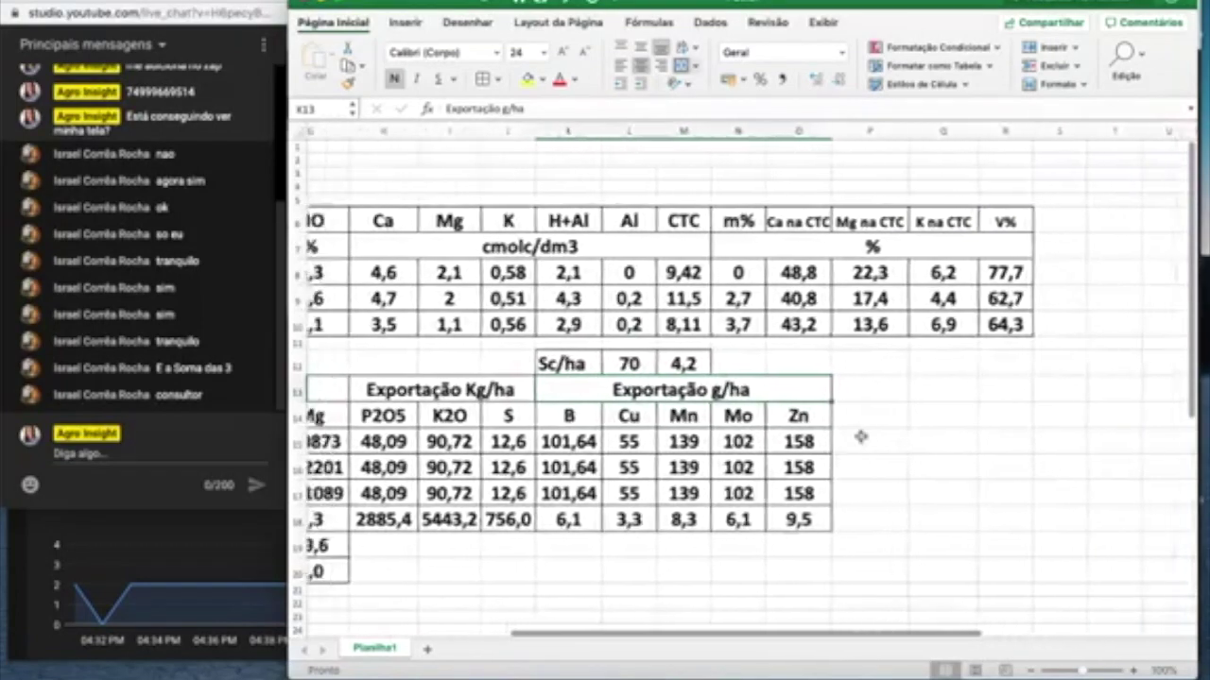
{"action": "scroll", "coordinate": [861, 435], "scroll_direction": "right", "scroll_amount": 3}
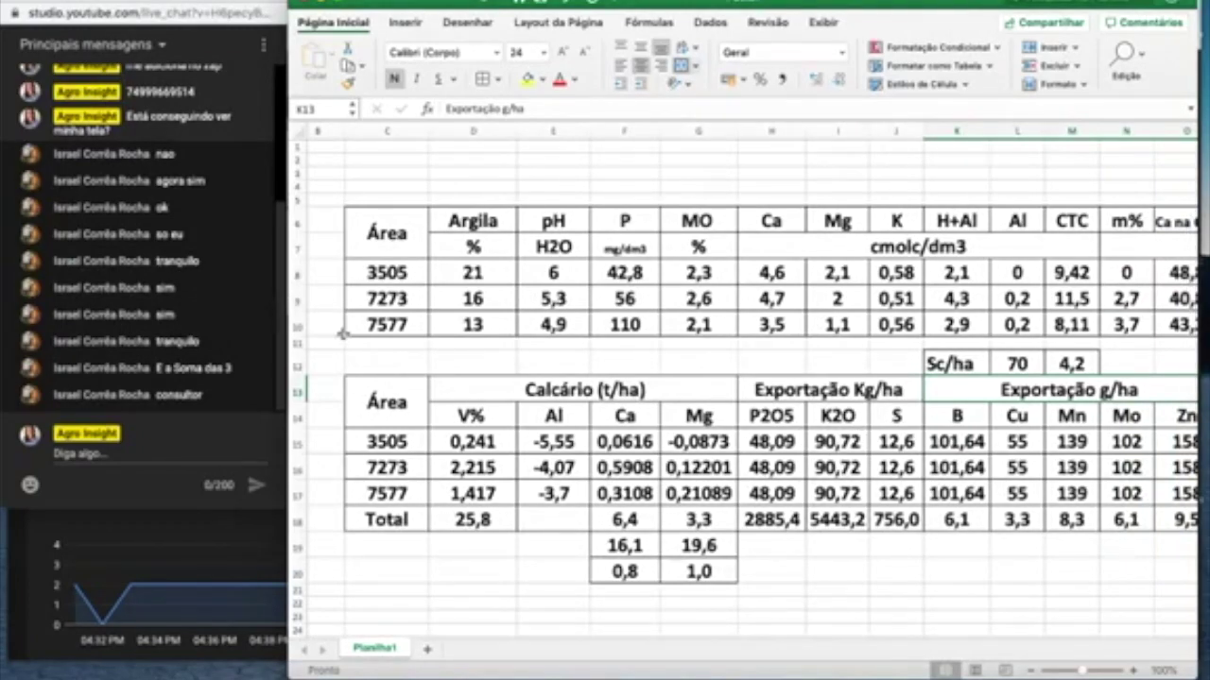
{"action": "scroll", "coordinate": [805, 550], "scroll_direction": "down", "scroll_amount": 2}
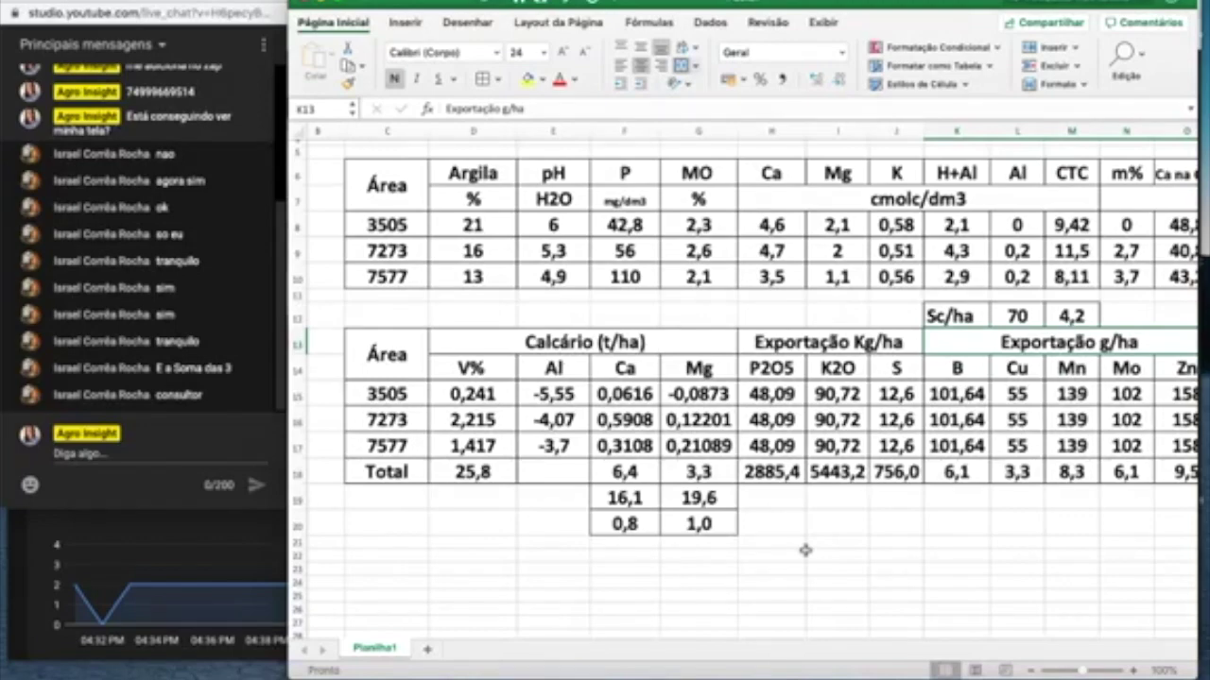
{"action": "scroll", "coordinate": [805, 550], "scroll_direction": "up", "scroll_amount": 2}
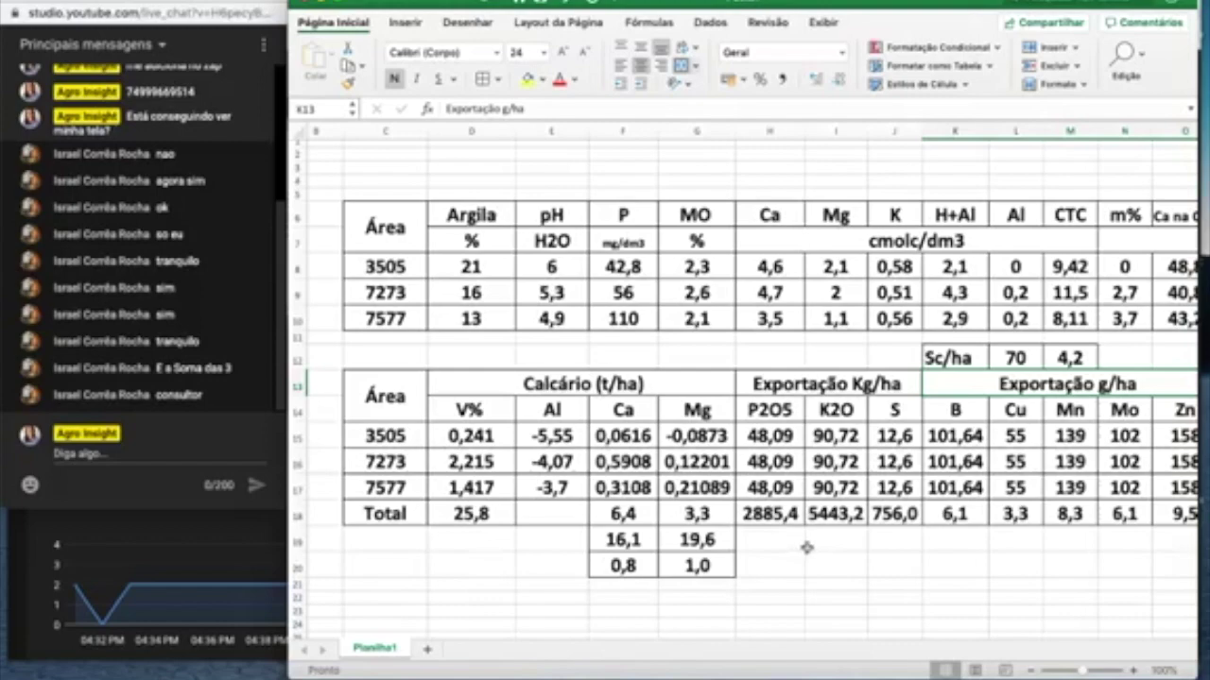
{"action": "scroll", "coordinate": [805, 550], "scroll_direction": "down", "scroll_amount": 2}
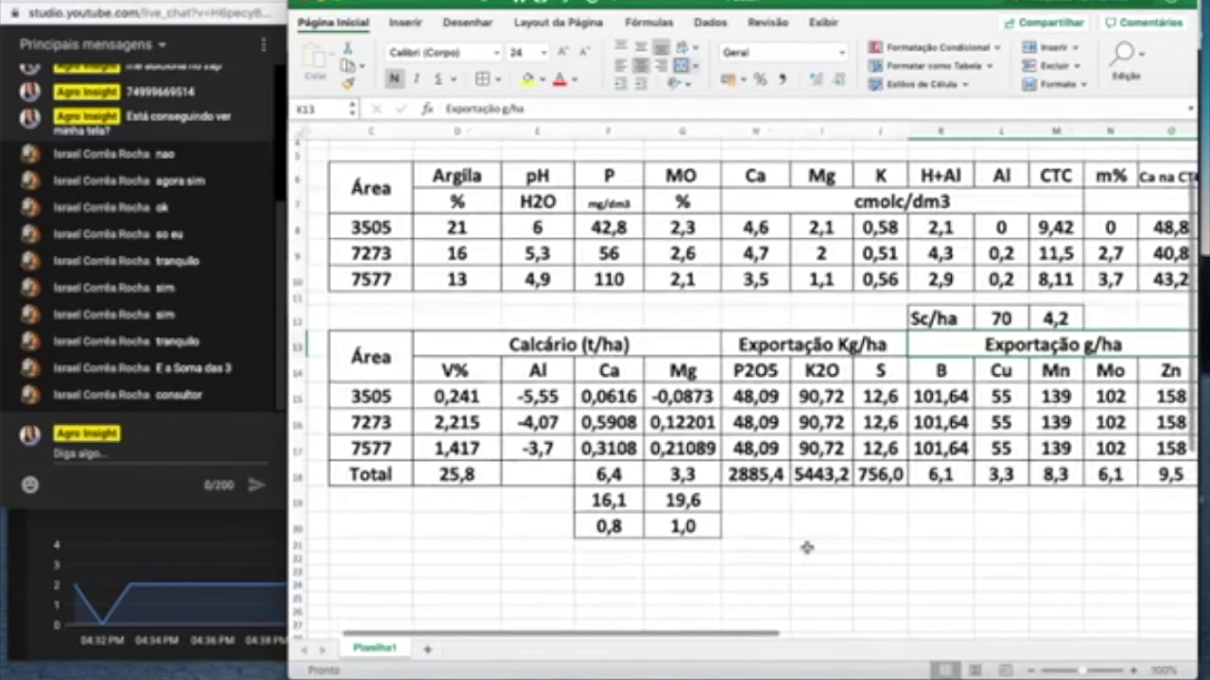
{"action": "scroll", "coordinate": [806, 547], "scroll_direction": "right", "scroll_amount": 5}
{"action": "scroll", "coordinate": [806, 547], "scroll_direction": "right", "scroll_amount": 5}
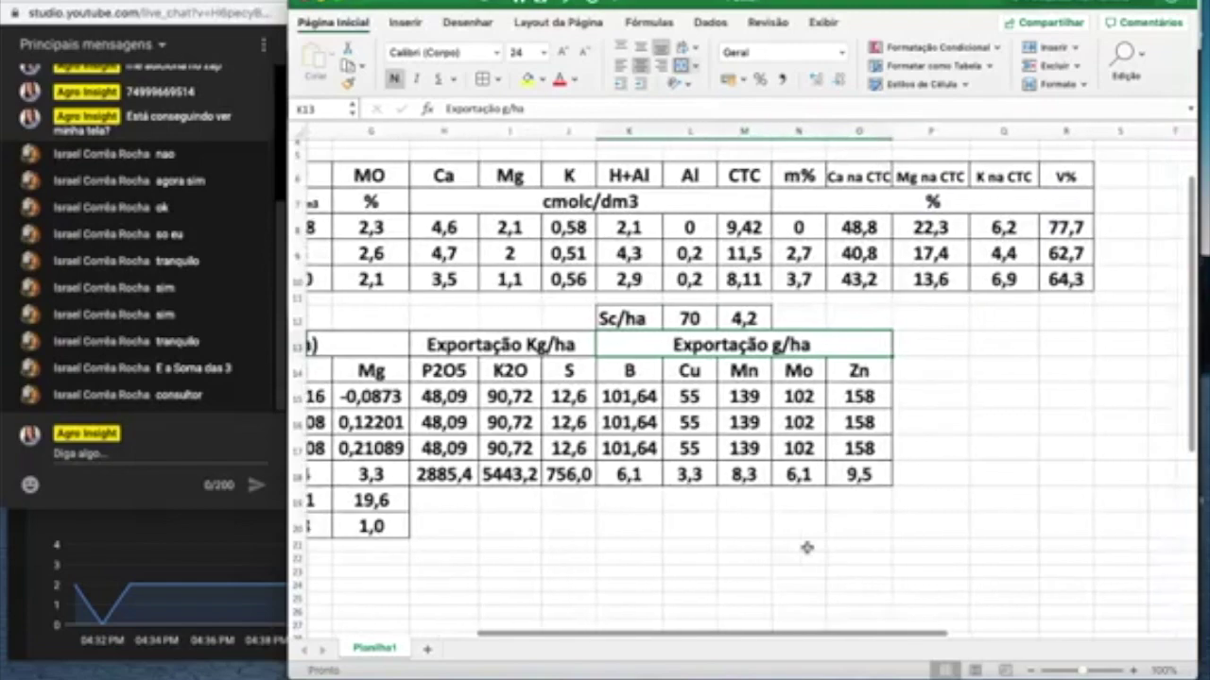
{"action": "scroll", "coordinate": [806, 547], "scroll_direction": "left", "scroll_amount": 10}
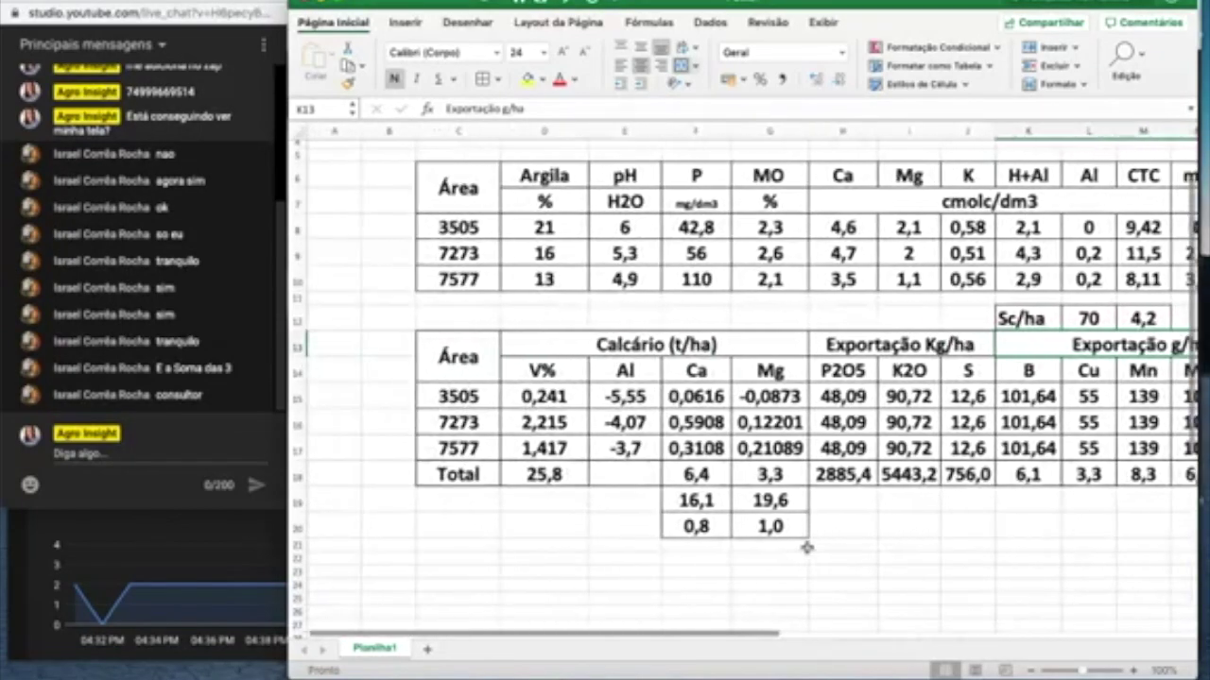
{"action": "scroll", "coordinate": [806, 547], "scroll_direction": "down", "scroll_amount": 3}
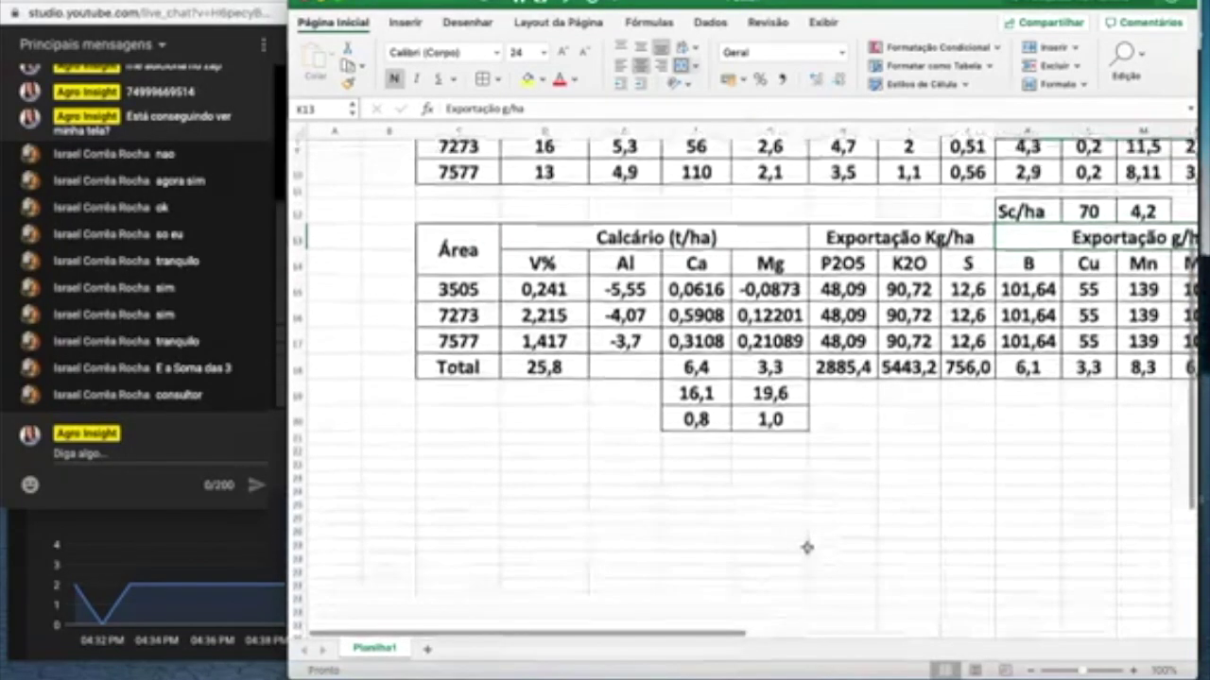
{"action": "scroll", "coordinate": [806, 547], "scroll_direction": "up", "scroll_amount": 4}
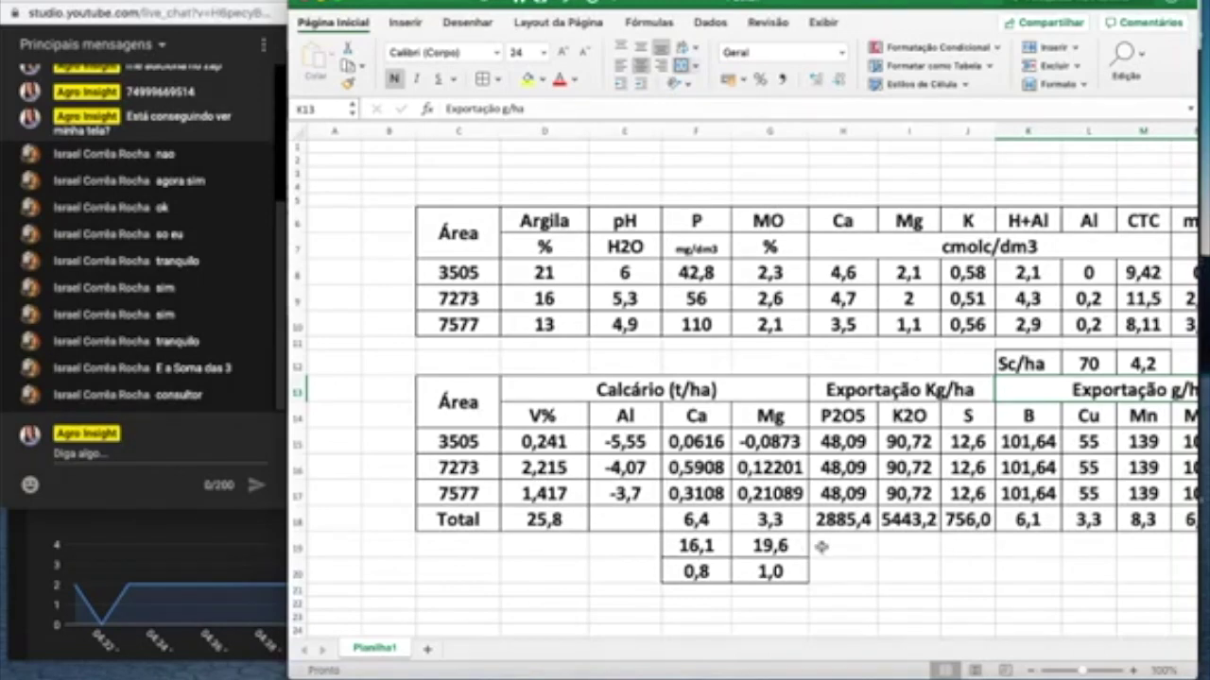
{"action": "scroll", "coordinate": [700, 420], "scroll_direction": "right", "scroll_amount": 2}
{"action": "scroll", "coordinate": [701, 420], "scroll_direction": "right", "scroll_amount": 6}
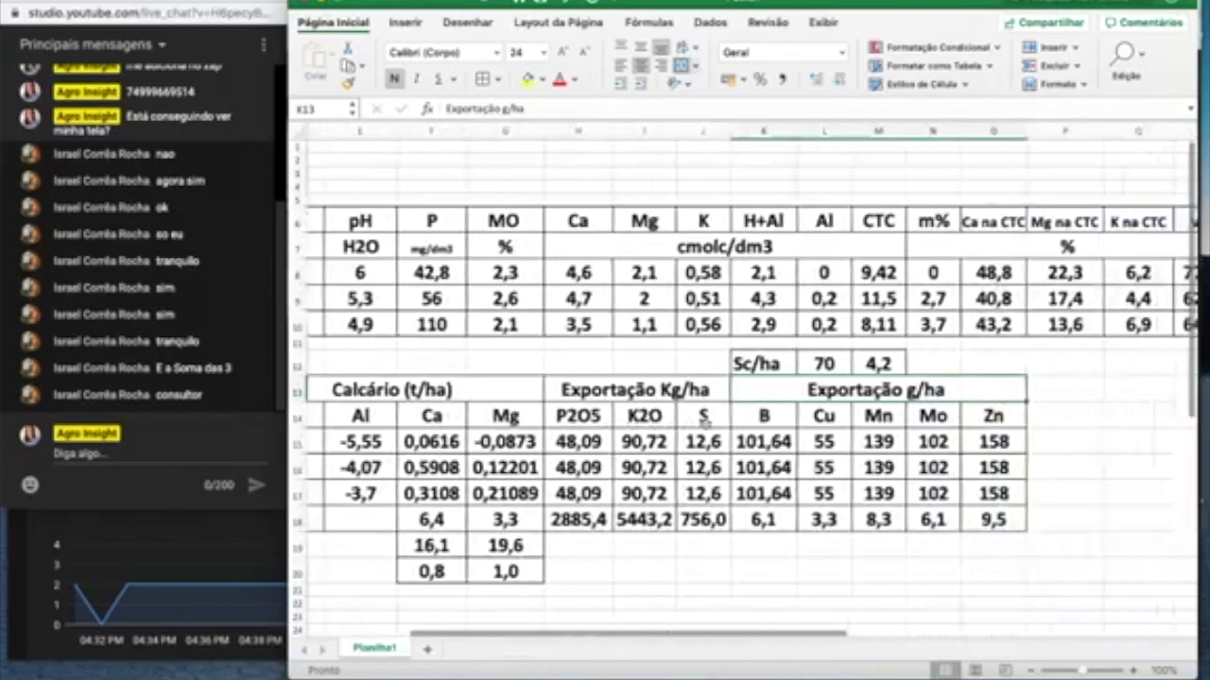
{"action": "scroll", "coordinate": [705, 421], "scroll_direction": "left", "scroll_amount": 6}
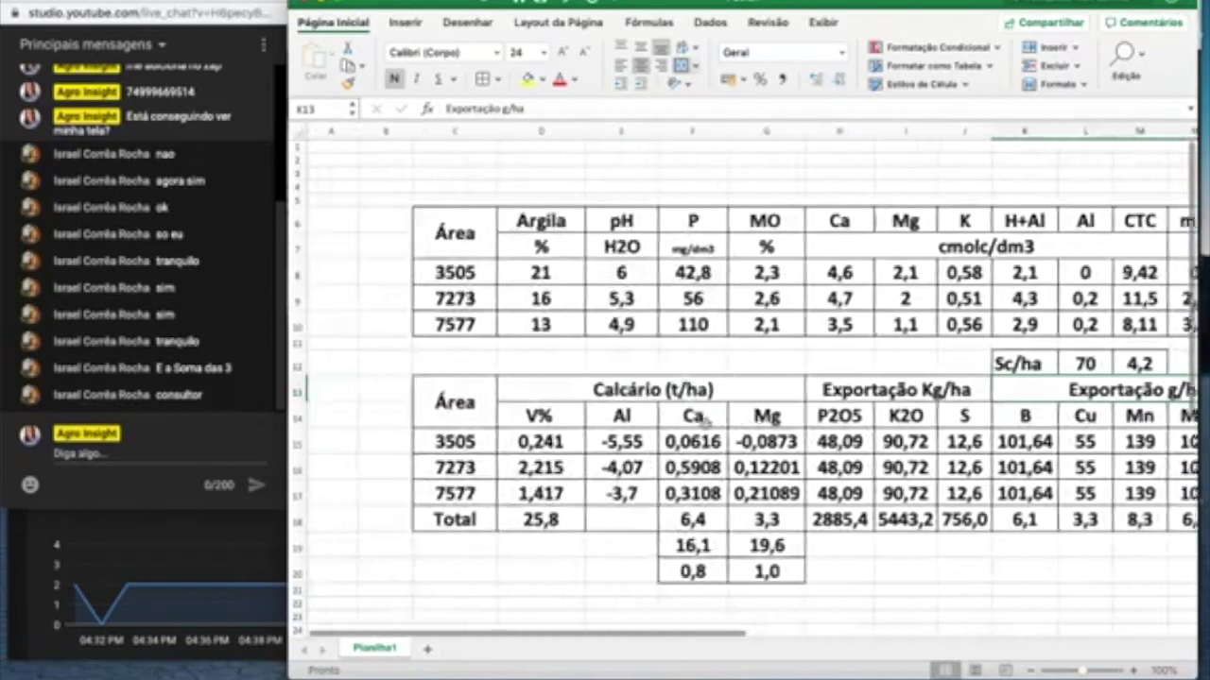
{"action": "scroll", "coordinate": [705, 421], "scroll_direction": "right", "scroll_amount": 2}
{"action": "scroll", "coordinate": [705, 421], "scroll_direction": "right", "scroll_amount": 2}
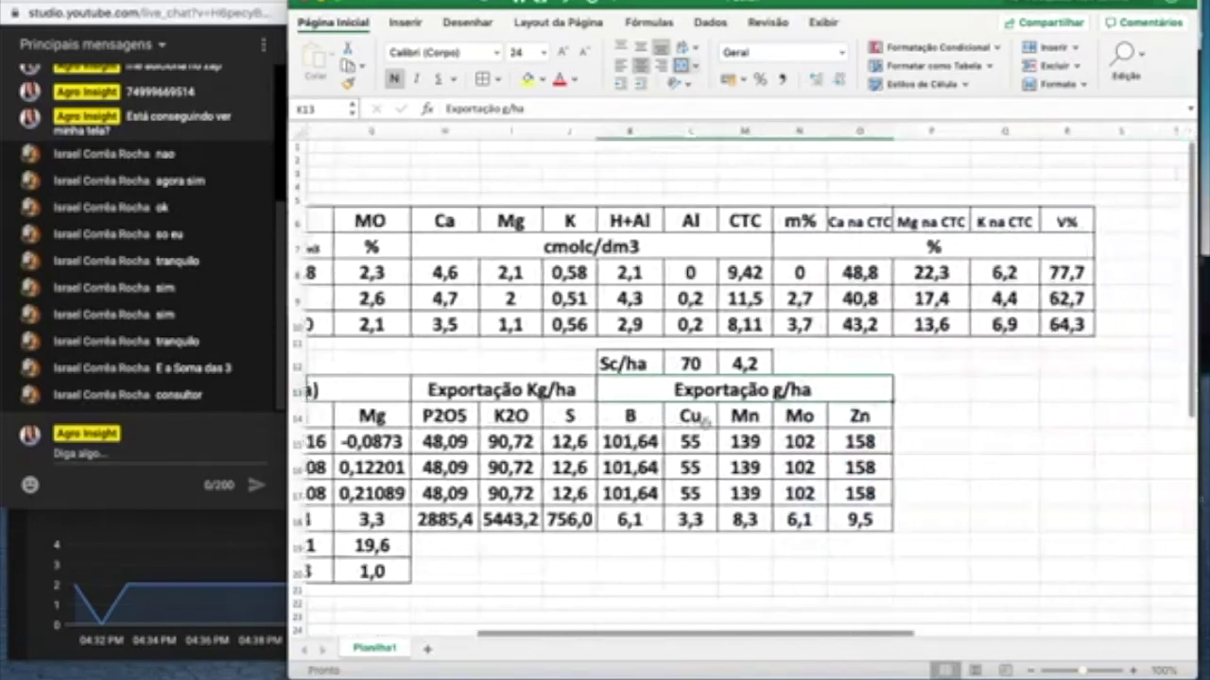
{"action": "scroll", "coordinate": [705, 421], "scroll_direction": "left", "scroll_amount": 5}
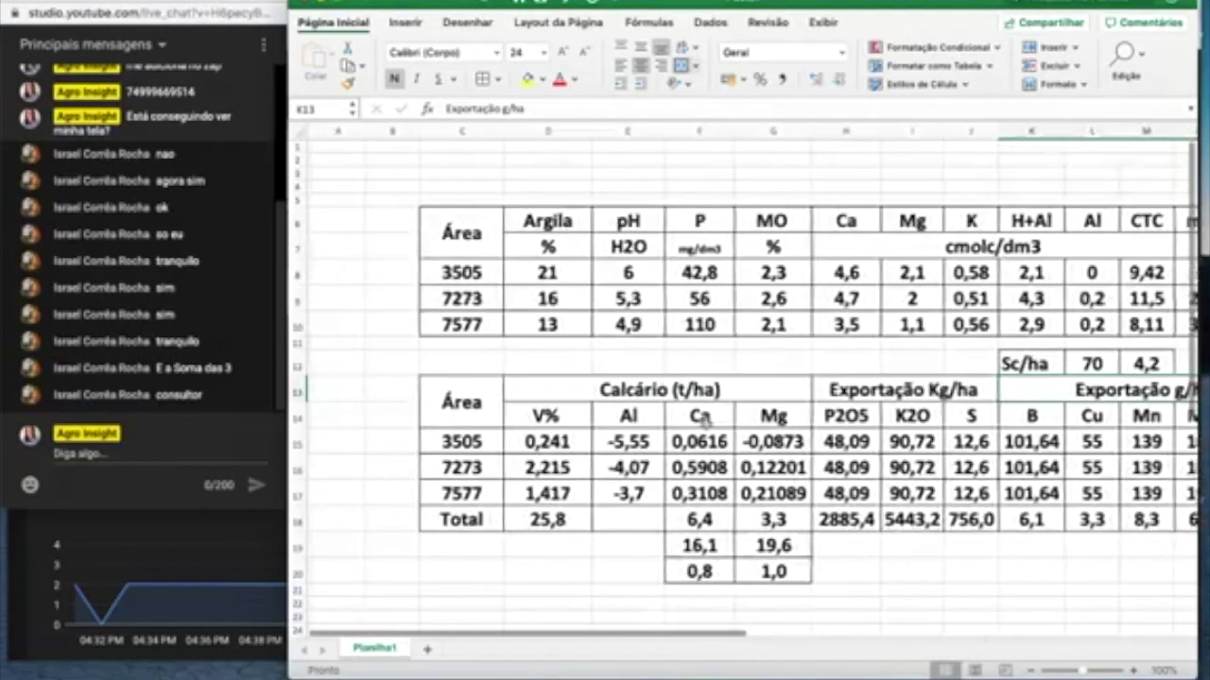
{"action": "scroll", "coordinate": [705, 420], "scroll_direction": "down", "scroll_amount": 3}
{"action": "scroll", "coordinate": [705, 422], "scroll_direction": "down", "scroll_amount": 1}
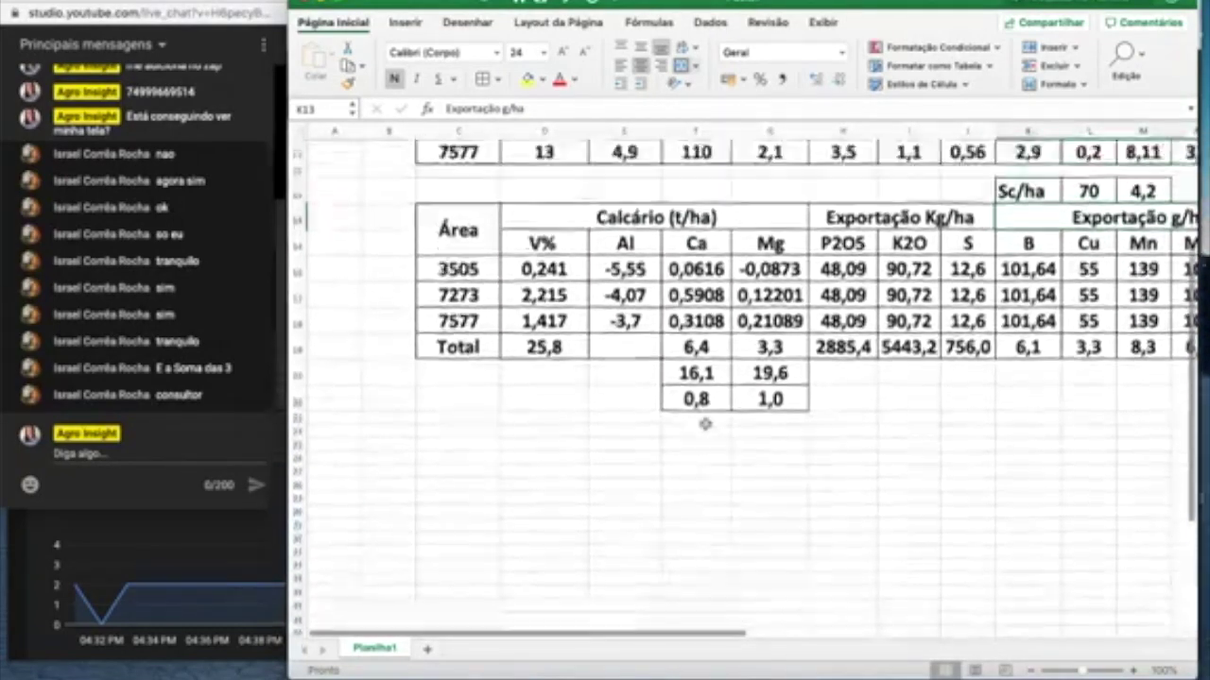
{"action": "scroll", "coordinate": [705, 422], "scroll_direction": "up", "scroll_amount": 3}
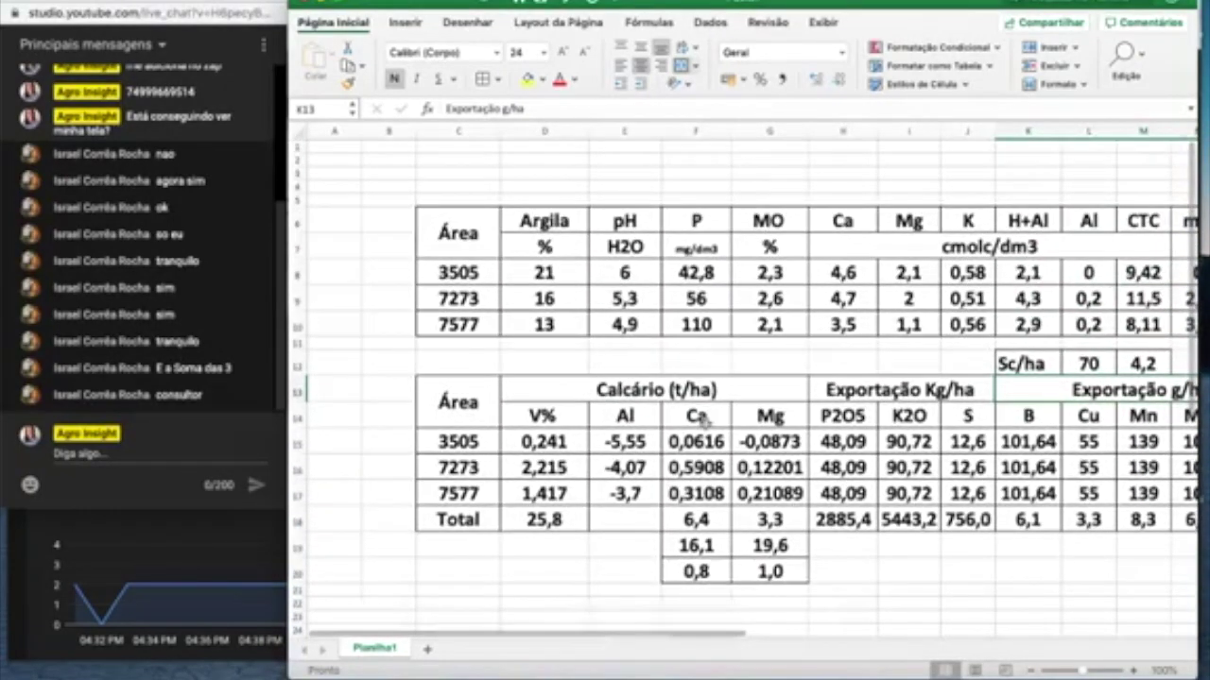
{"action": "scroll", "coordinate": [705, 423], "scroll_direction": "down", "scroll_amount": 1}
{"action": "scroll", "coordinate": [707, 421], "scroll_direction": "down", "scroll_amount": 1}
{"action": "scroll", "coordinate": [707, 422], "scroll_direction": "up", "scroll_amount": 3}
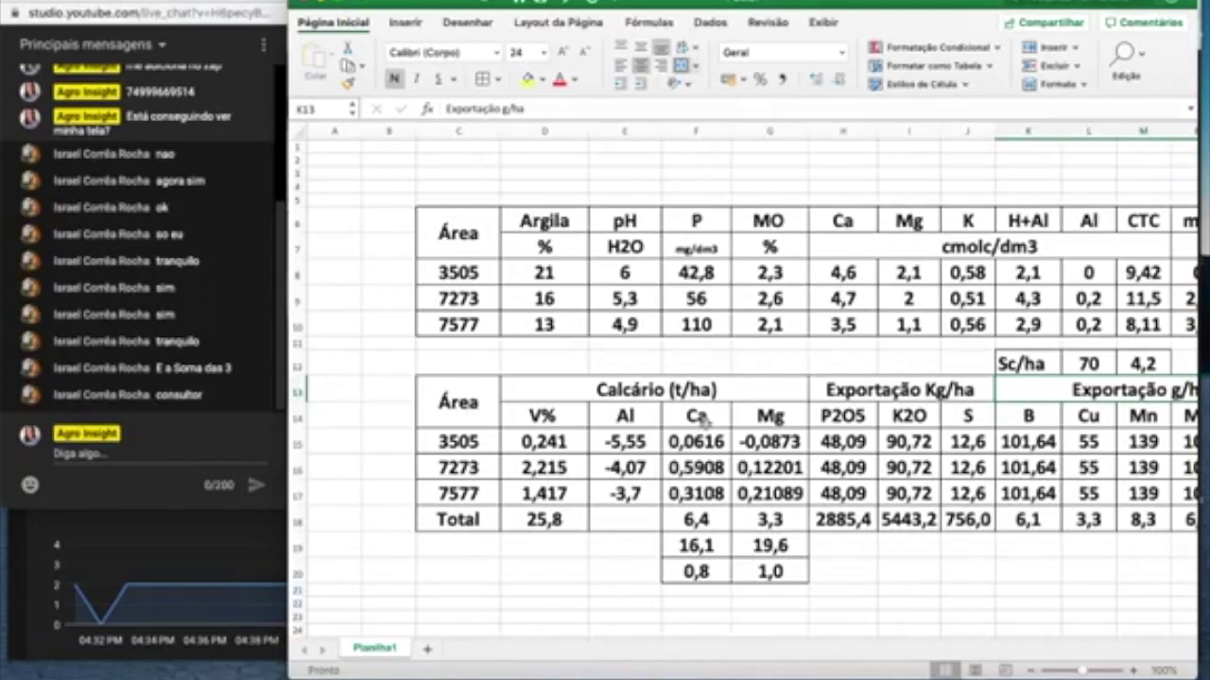
{"action": "scroll", "coordinate": [400, 510], "scroll_direction": "down", "scroll_amount": 10}
{"action": "scroll", "coordinate": [400, 510], "scroll_direction": "up", "scroll_amount": 10}
{"action": "scroll", "coordinate": [400, 513], "scroll_direction": "right", "scroll_amount": 3}
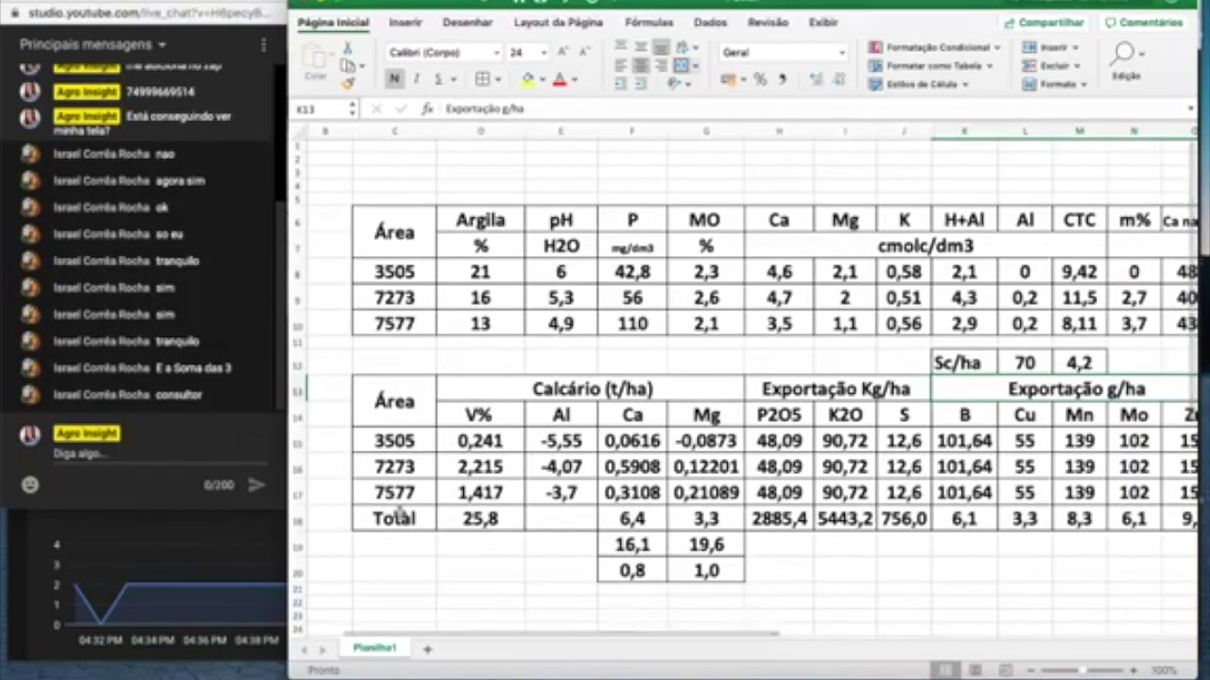